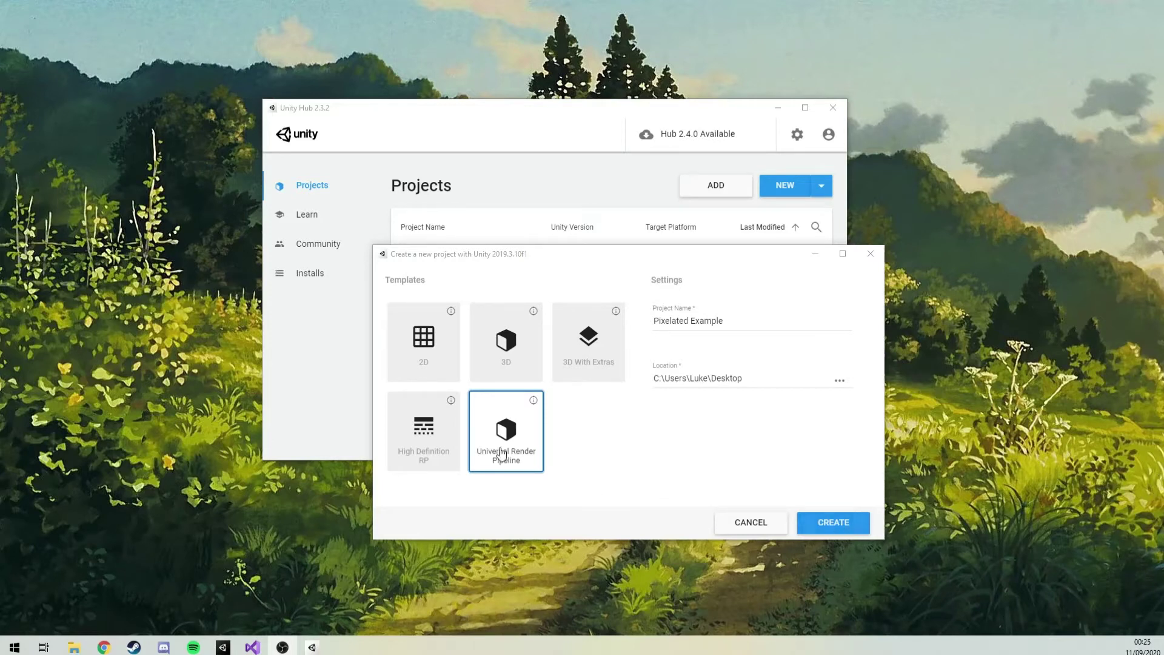
- Create the 'Pixelated Example' project from the Universal Render Pipeline template
{"action": "left_click", "coordinate": [846, 522]}
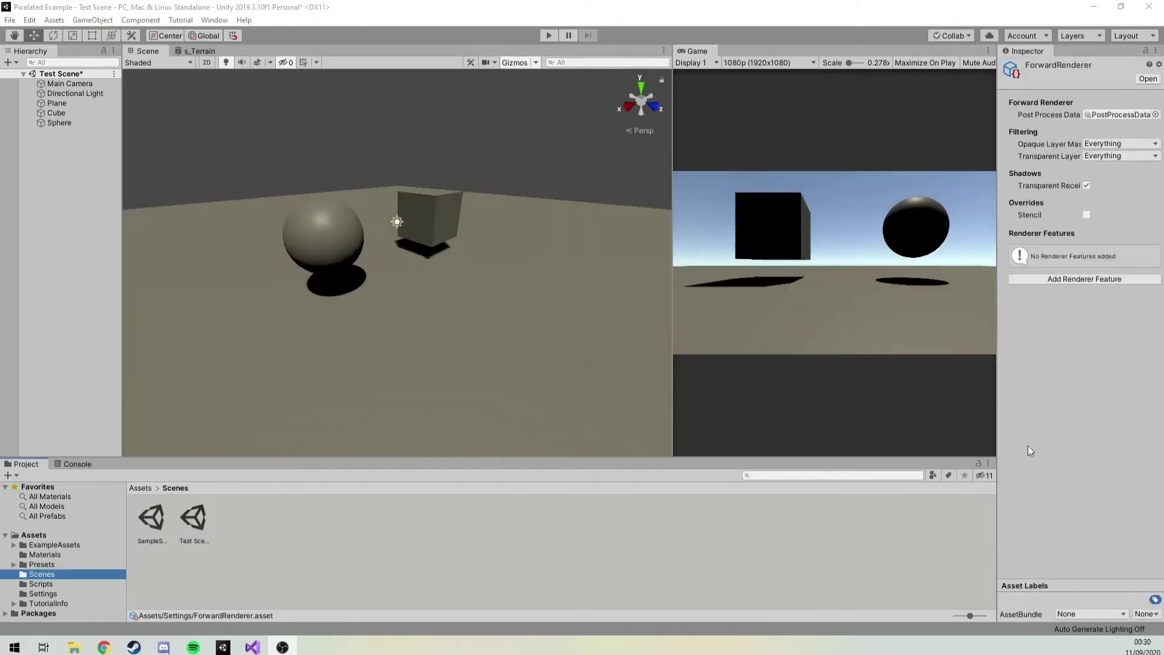
- In Assets/Settings, create a Renderer Feature script with the default name CustomRenderPassFeature
{"action": "left_click", "coordinate": [65, 594]}
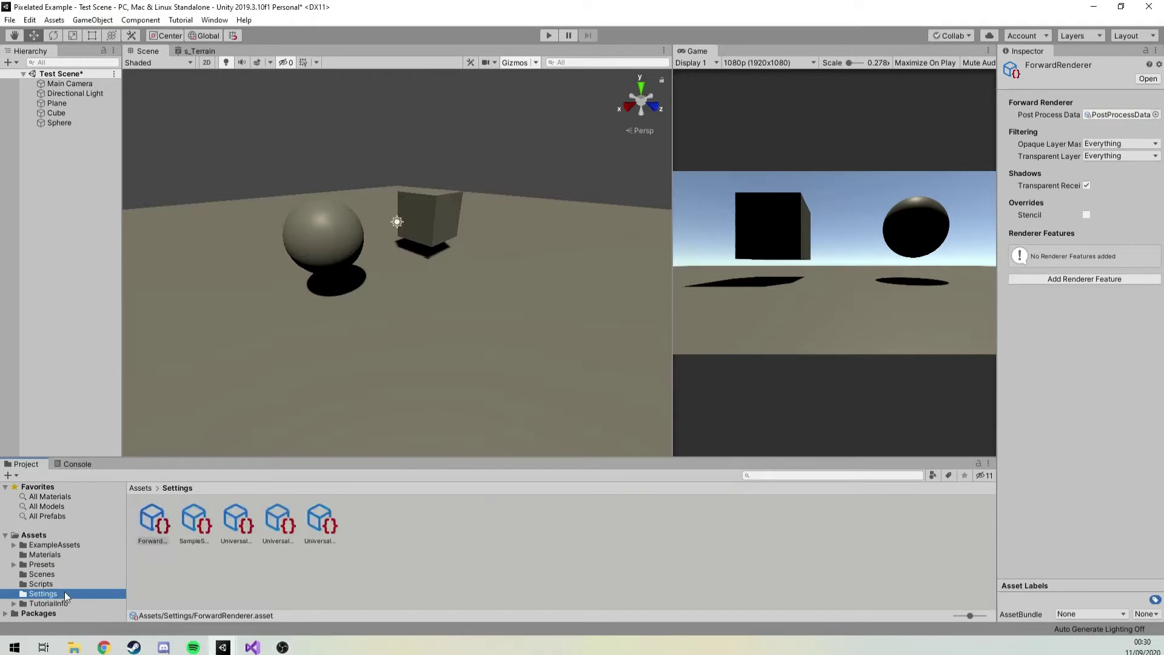
{"action": "left_click", "coordinate": [146, 525]}
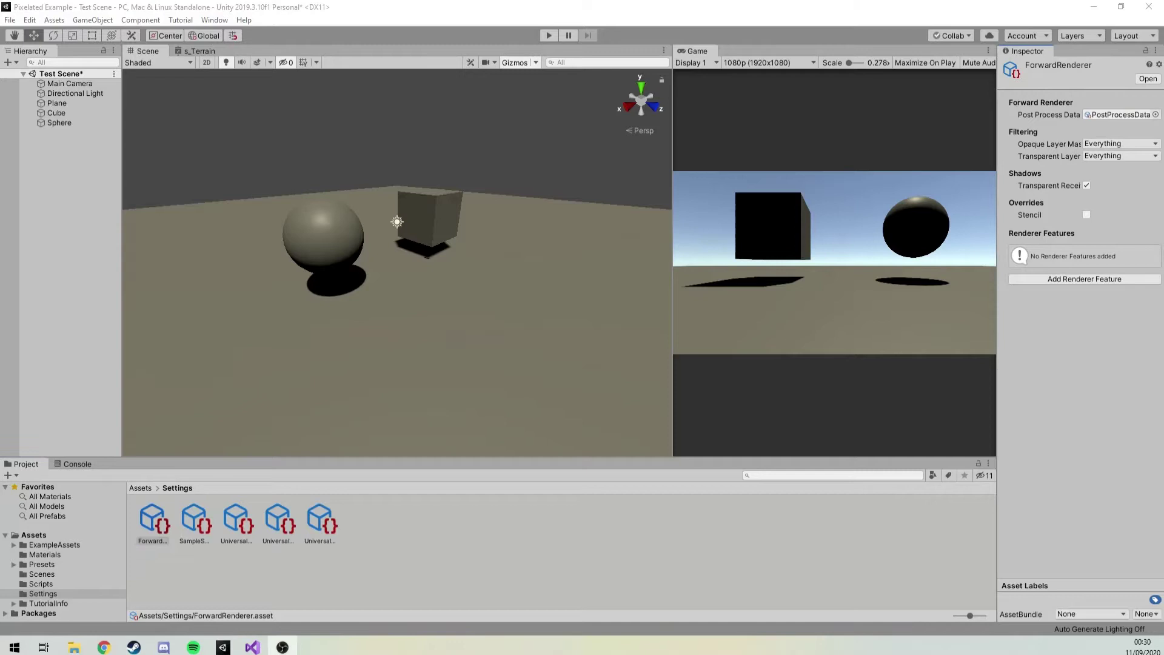
{"action": "right_click", "coordinate": [550, 541]}
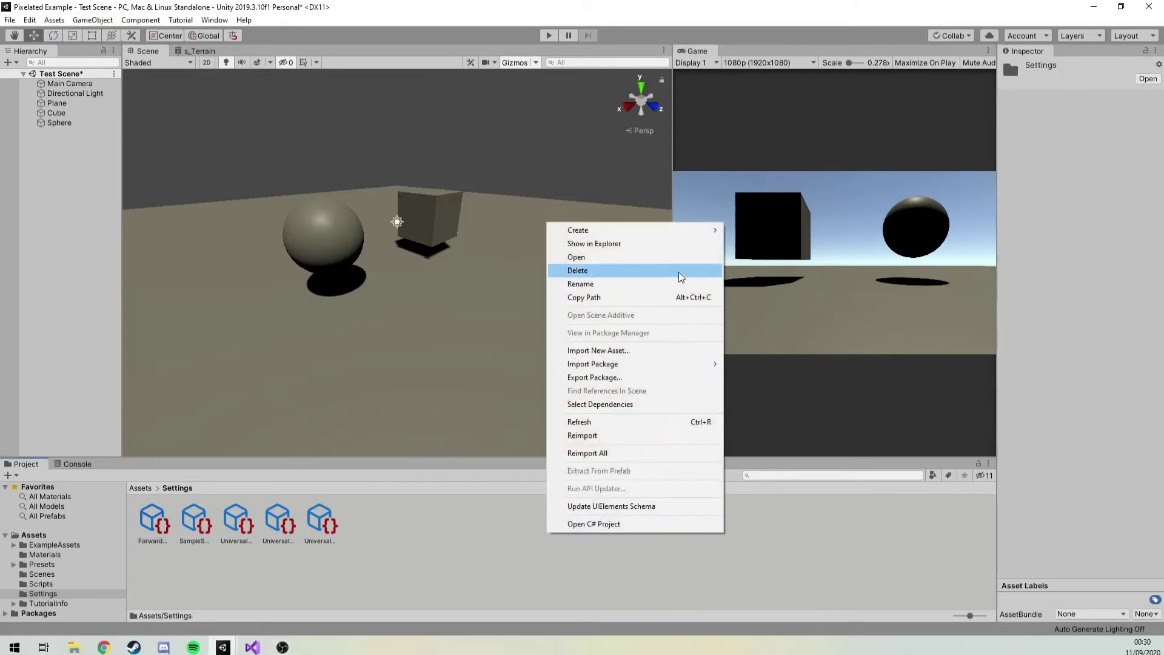
{"action": "mouse_move", "coordinate": [680, 234]}
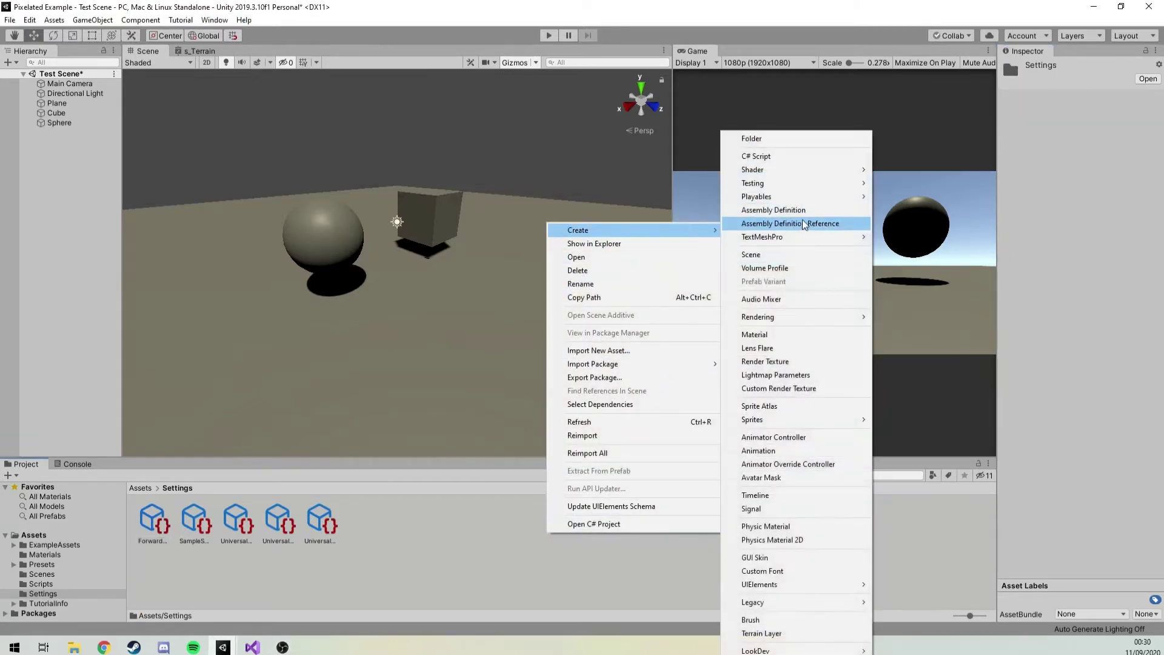
{"action": "mouse_move", "coordinate": [808, 173]}
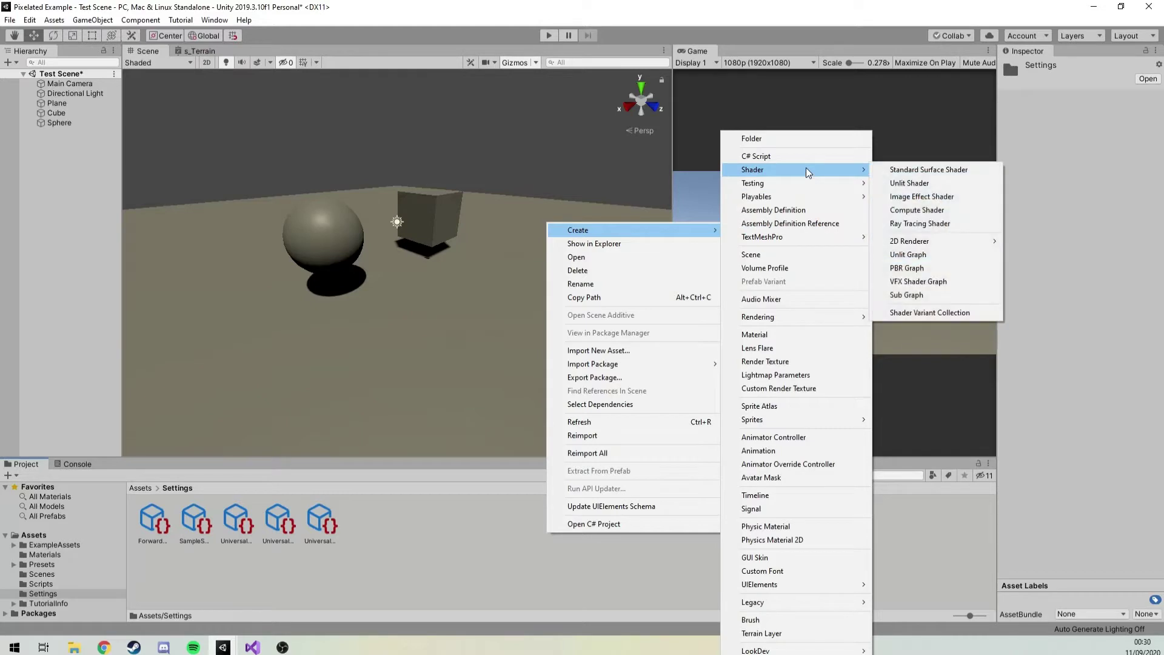
{"action": "mouse_move", "coordinate": [786, 319]}
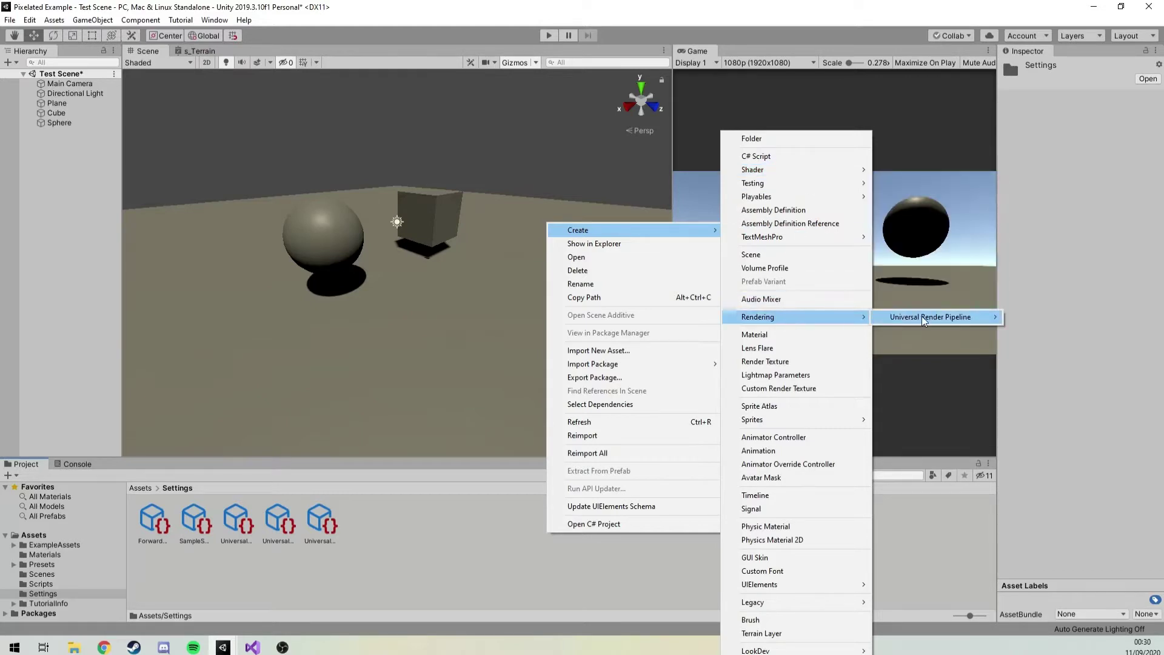
{"action": "mouse_move", "coordinate": [922, 321]}
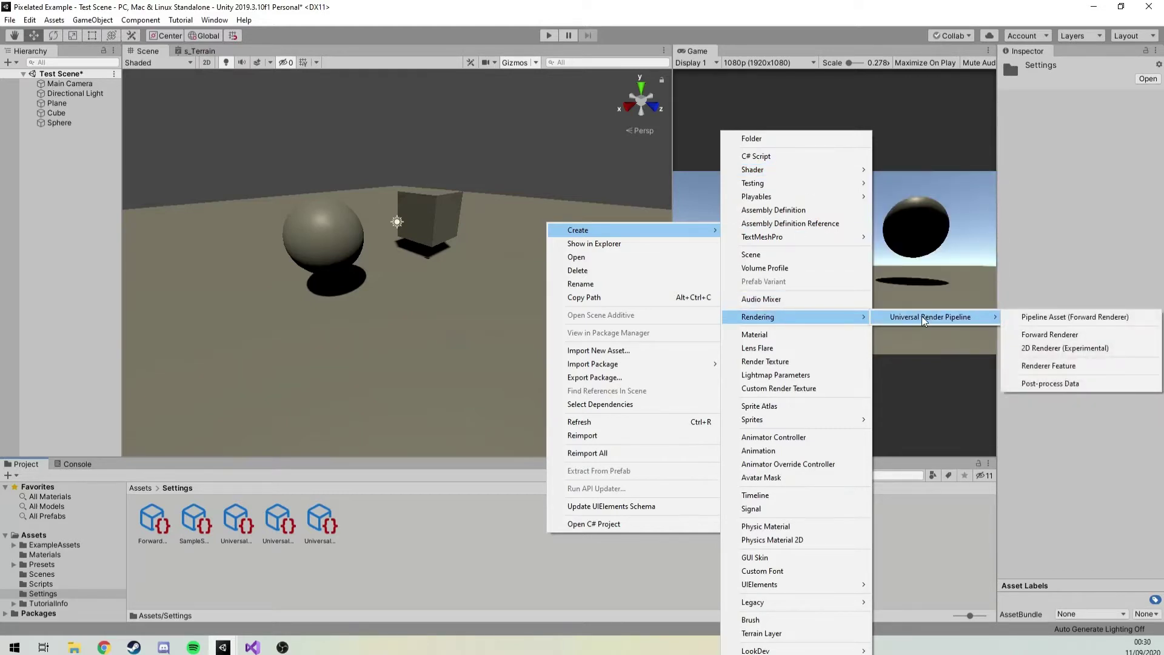
{"action": "left_click", "coordinate": [1060, 366]}
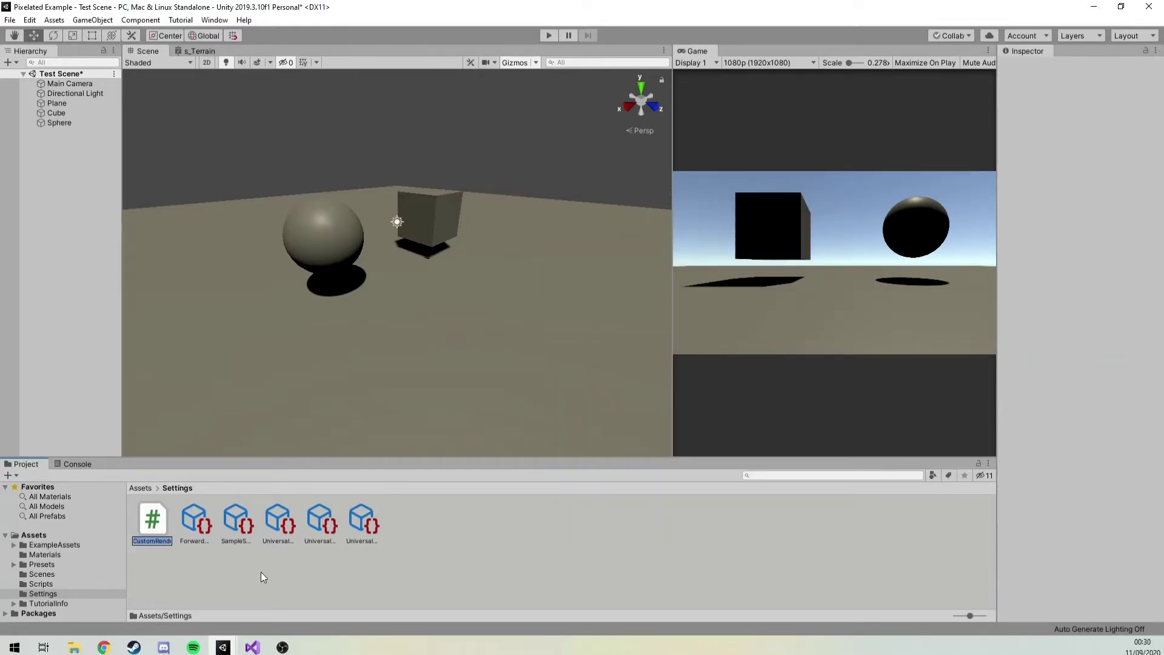
{"action": "key", "text": "Return"}
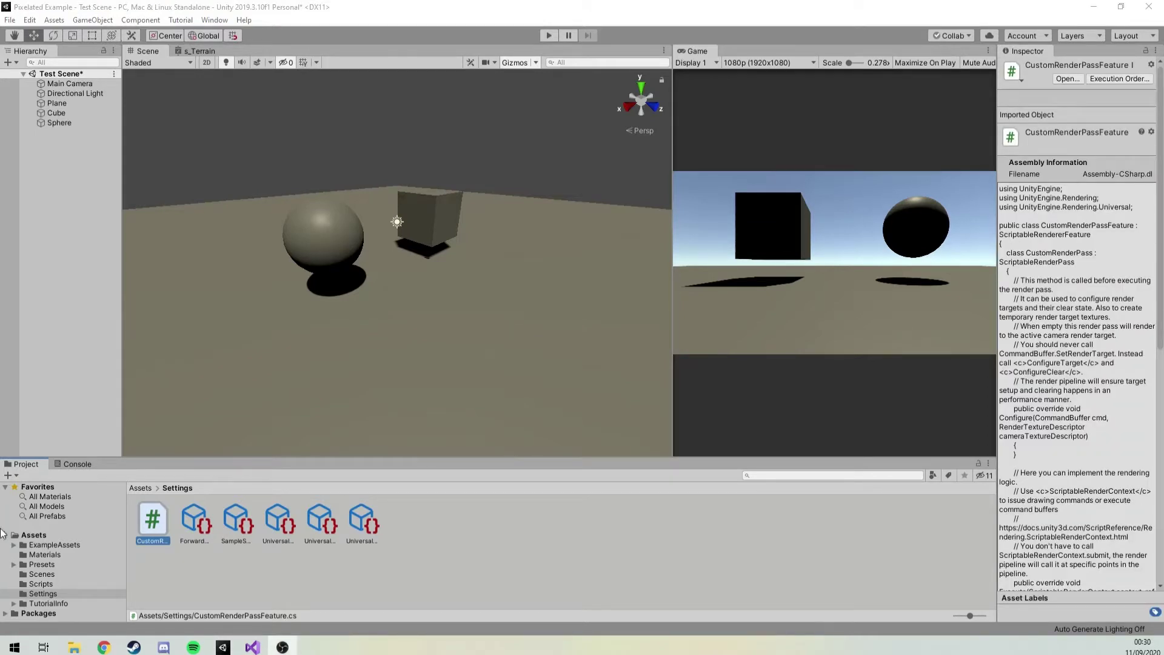
- Add the Custom Render Pass Feature to the Forward Renderer
{"action": "left_click", "coordinate": [192, 529]}
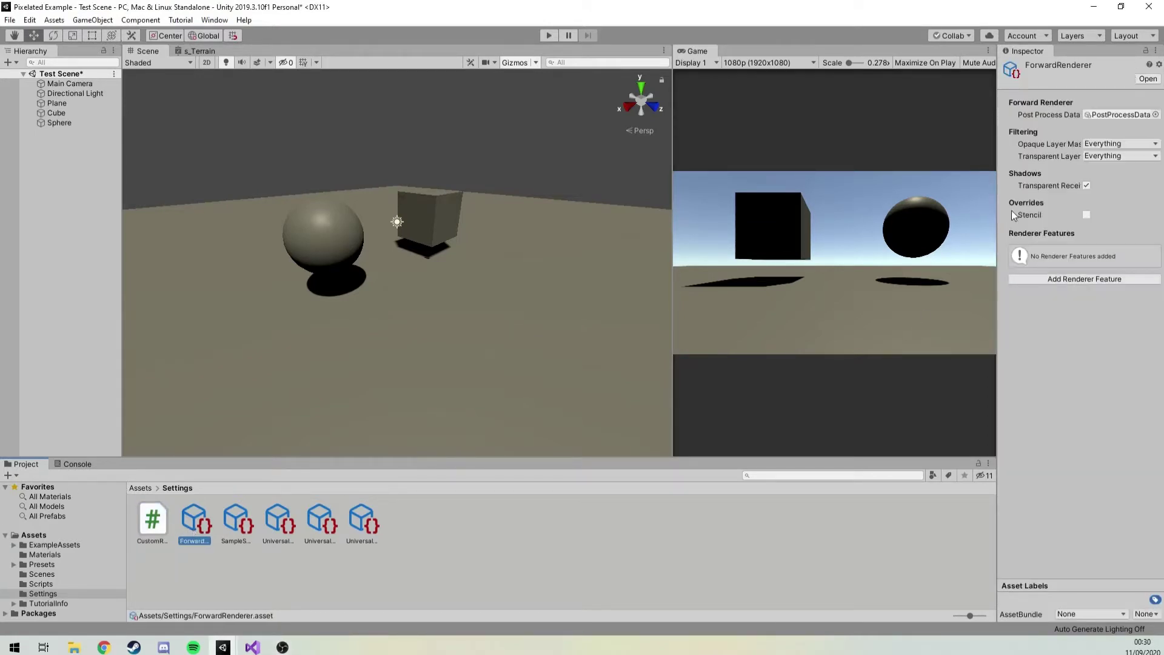
{"action": "left_click", "coordinate": [1096, 279]}
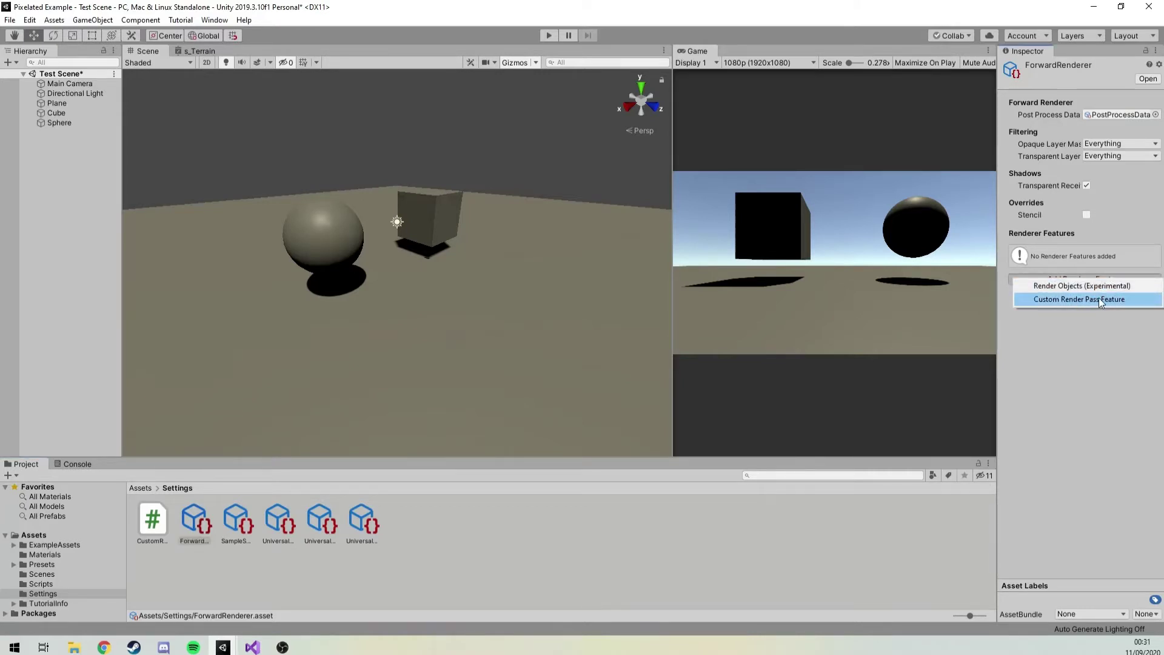
{"action": "left_click", "coordinate": [1089, 303]}
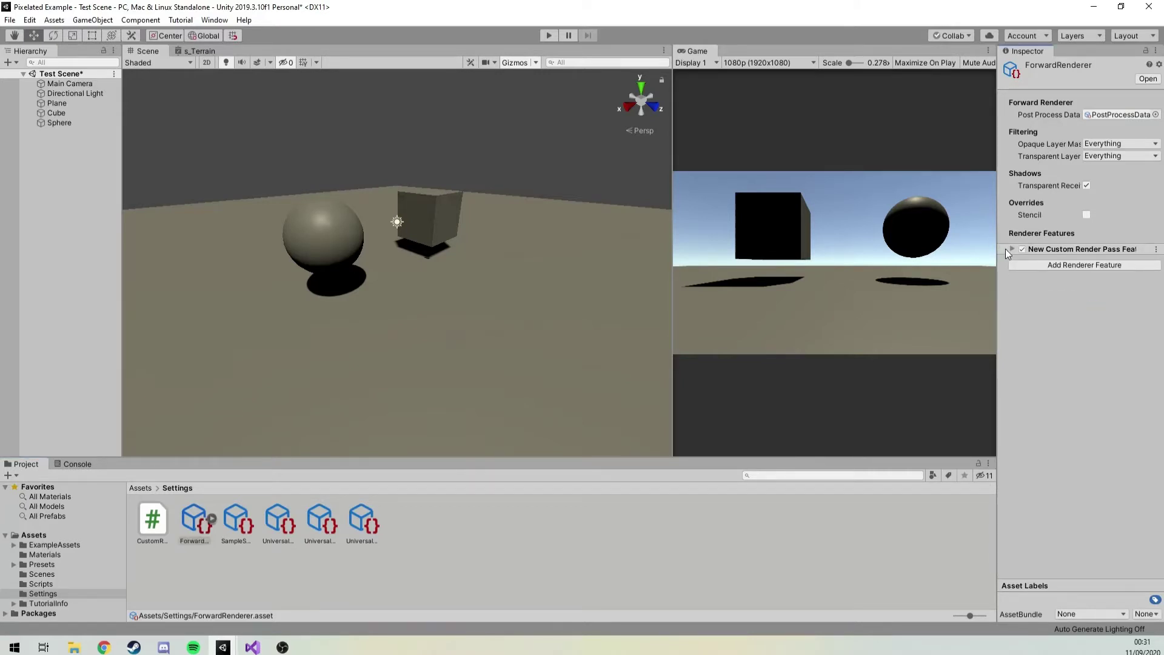
- Expand the new feature's settings and open CustomRenderPassFeature.cs in Visual Studio
{"action": "left_click", "coordinate": [1012, 249]}
{"action": "left_click", "coordinate": [1013, 250]}
{"action": "left_click", "coordinate": [1012, 249]}
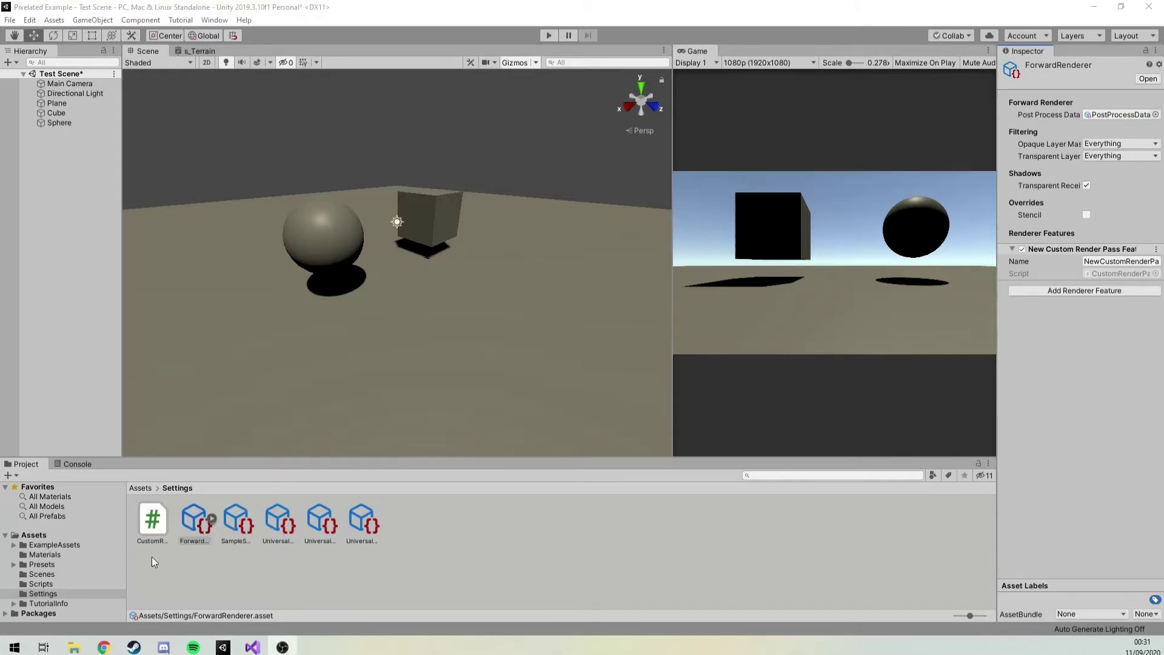
{"action": "double_click", "coordinate": [153, 522]}
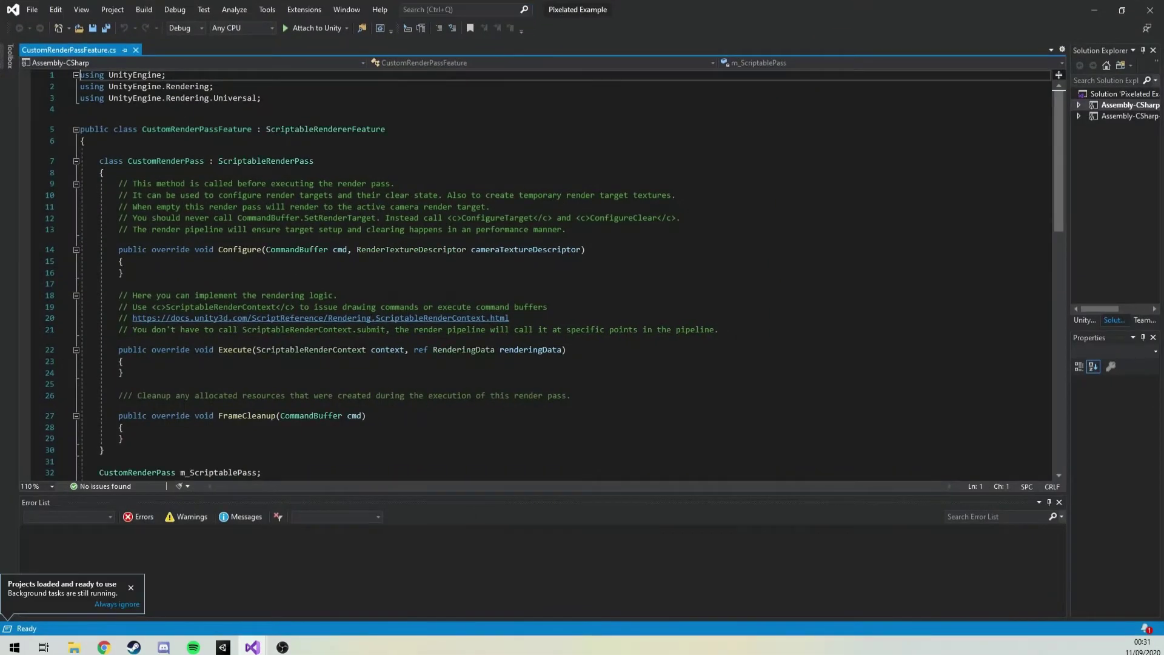
- Delete the template comments above Configure, Execute and FrameCleanup
{"action": "left_click", "coordinate": [130, 588]}
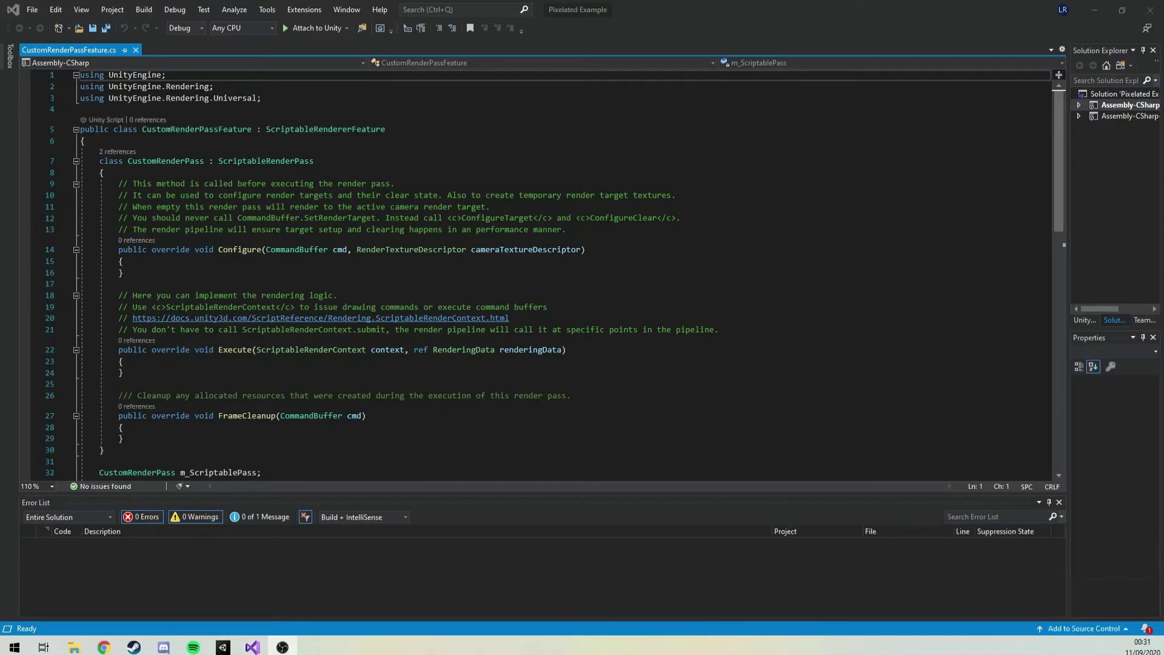
{"action": "left_click_drag", "start_coordinate": [596, 237], "coordinate": [386, 171]}
{"action": "key", "text": "Delete"}
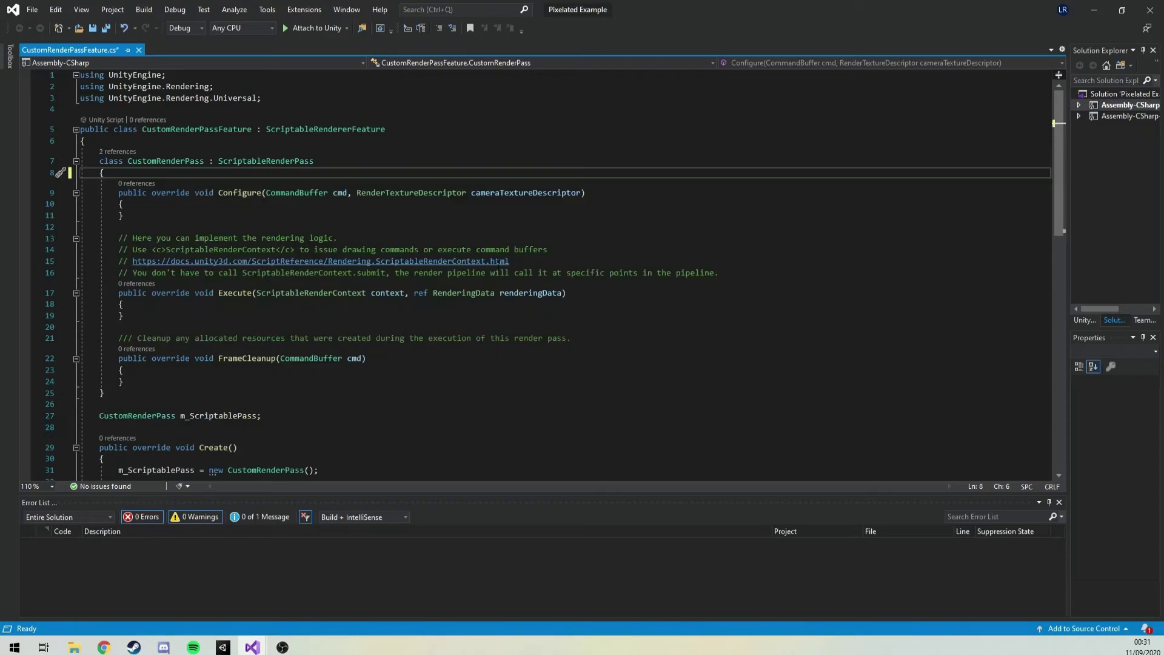
{"action": "left_click_drag", "start_coordinate": [711, 272], "coordinate": [119, 227]}
{"action": "key", "text": "Delete"}
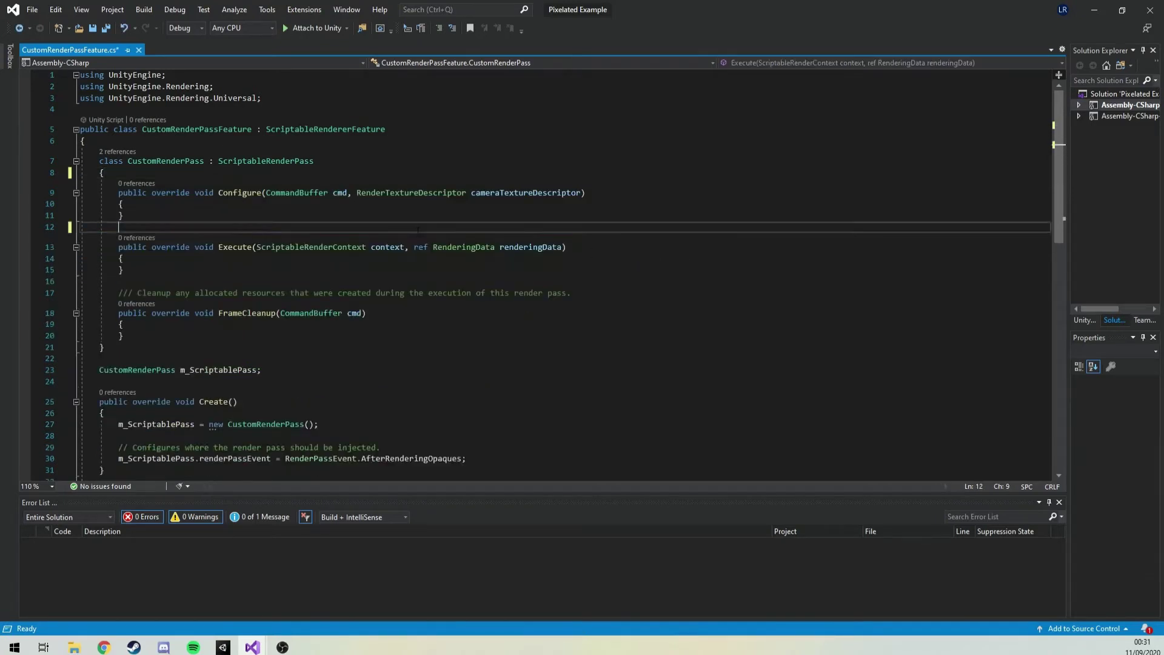
{"action": "left_click_drag", "start_coordinate": [574, 296], "coordinate": [118, 282]}
{"action": "key", "text": "Delete"}
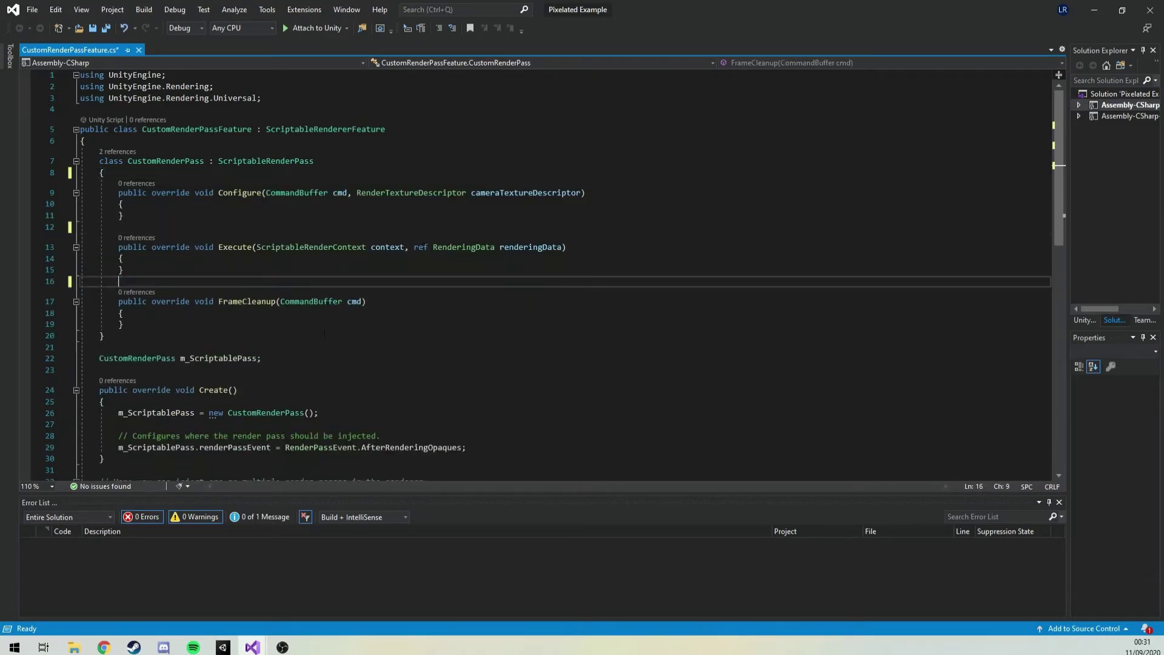
- Delete the remaining comments inside Create and above AddRenderPasses
{"action": "scroll", "coordinate": [384, 333], "scroll_direction": "down", "scroll_amount": 3}
{"action": "left_click_drag", "start_coordinate": [383, 333], "coordinate": [118, 321]}
{"action": "key", "text": "Delete"}
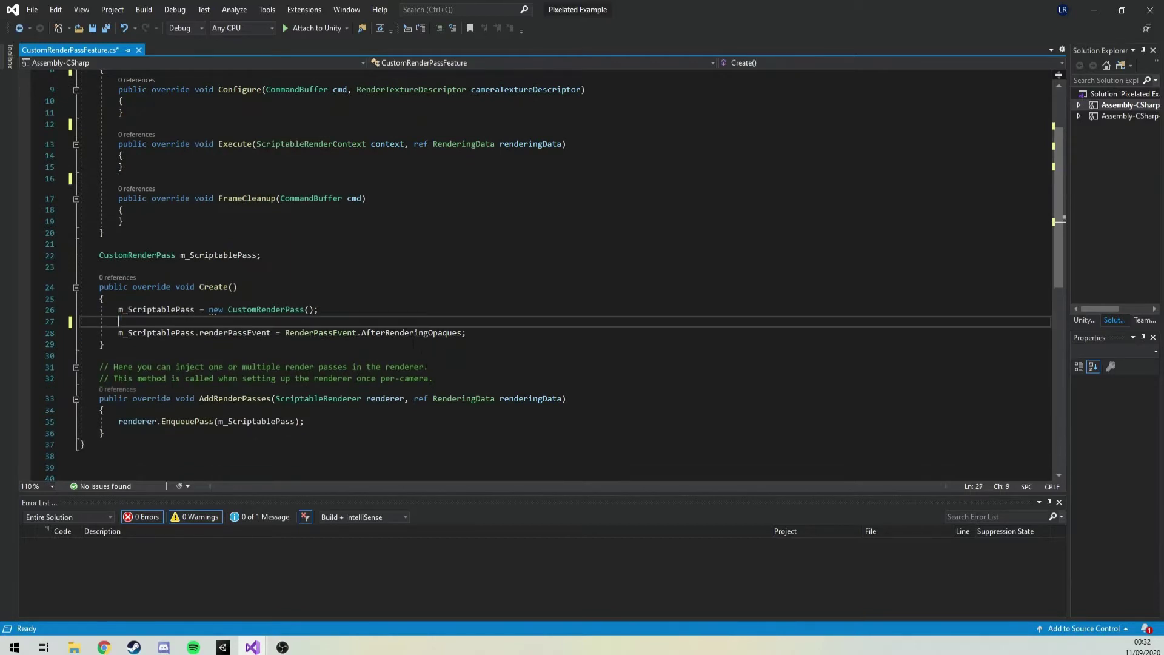
{"action": "left_click_drag", "start_coordinate": [460, 377], "coordinate": [451, 359]}
{"action": "key", "text": "Delete"}
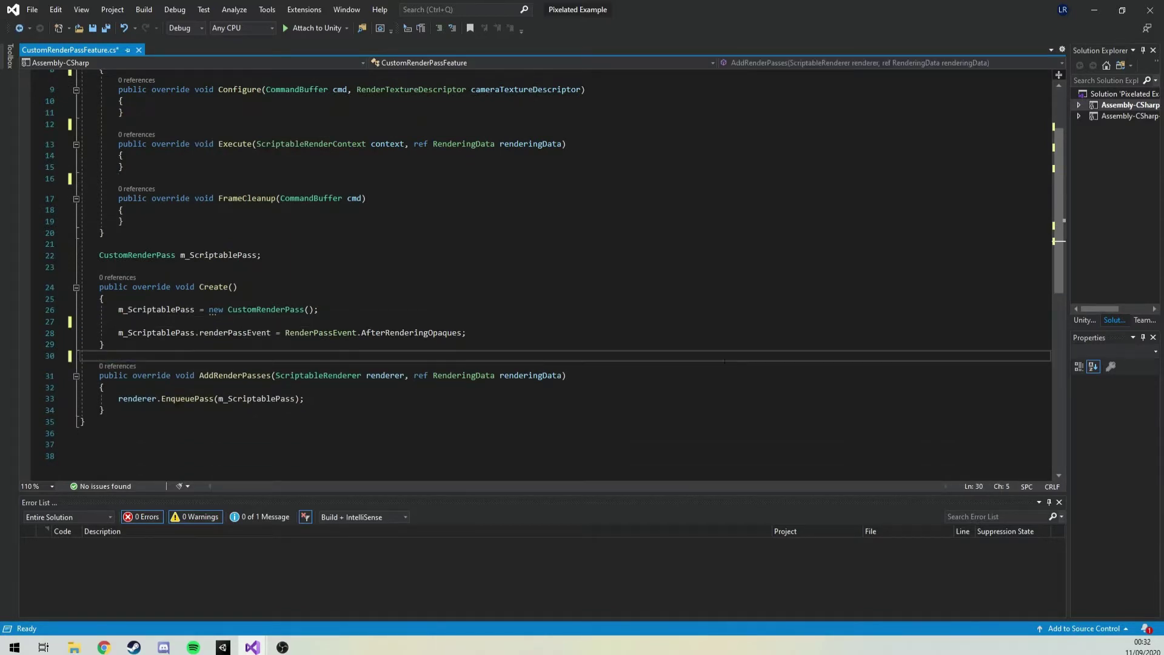
{"action": "scroll", "coordinate": [725, 361], "scroll_direction": "up", "scroll_amount": 3}
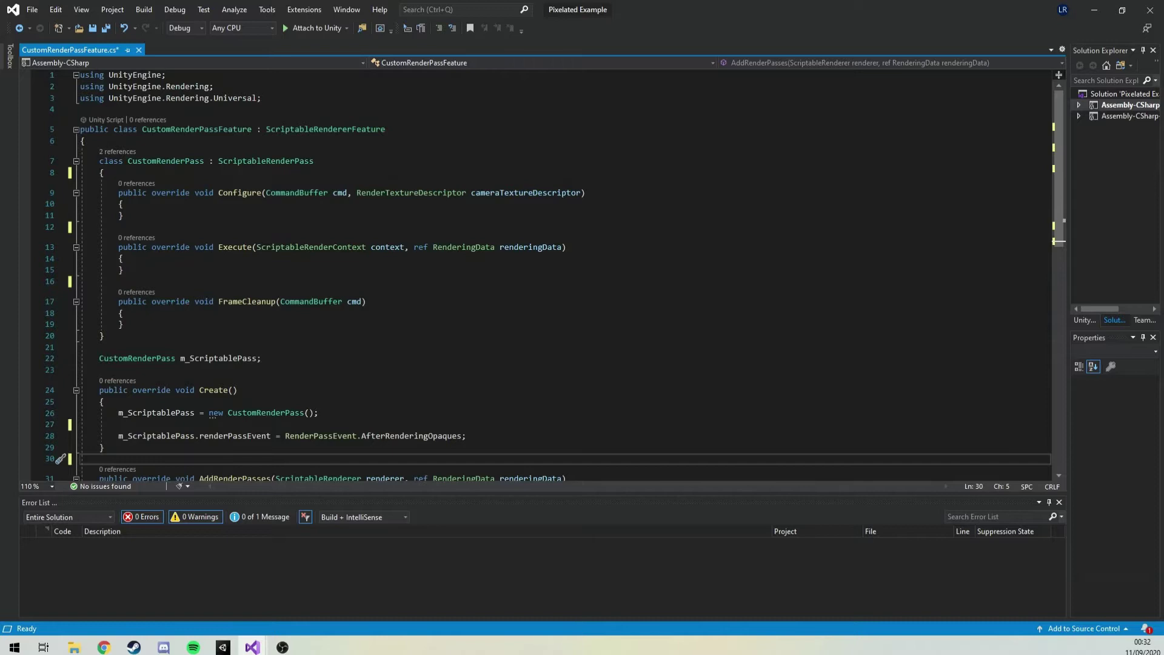
{"action": "key", "text": "alt+Tab"}
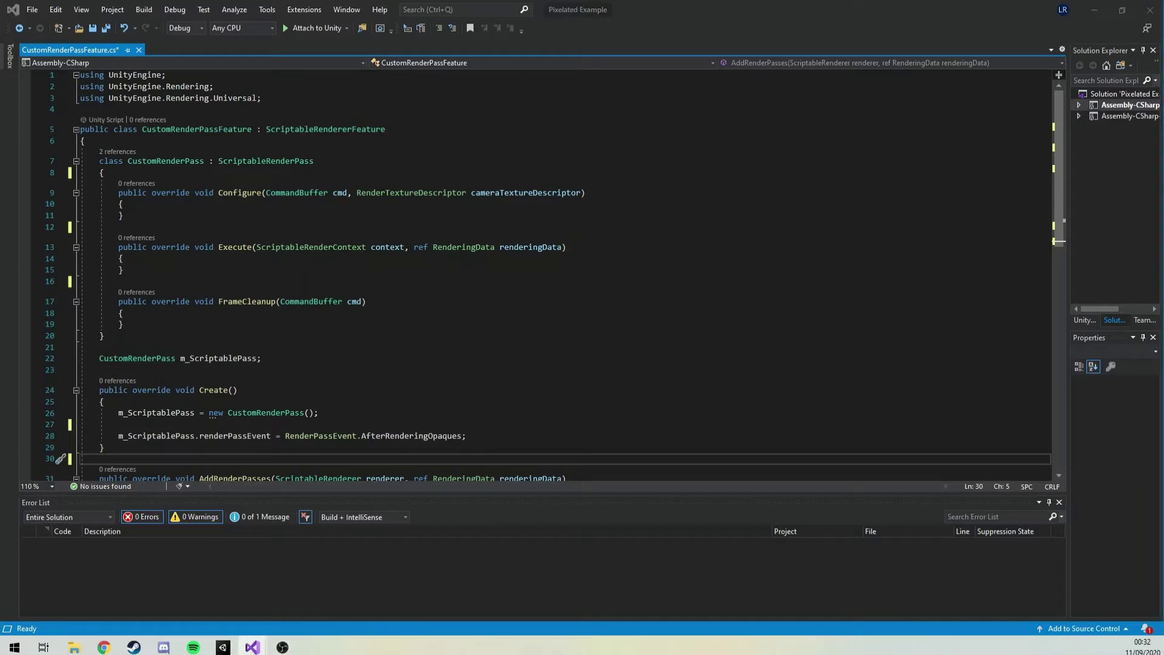
- Add source, material and tempRenderHandler fields plus a material-storing constructor to CustomRenderPass
{"action": "left_click", "coordinate": [297, 173]}
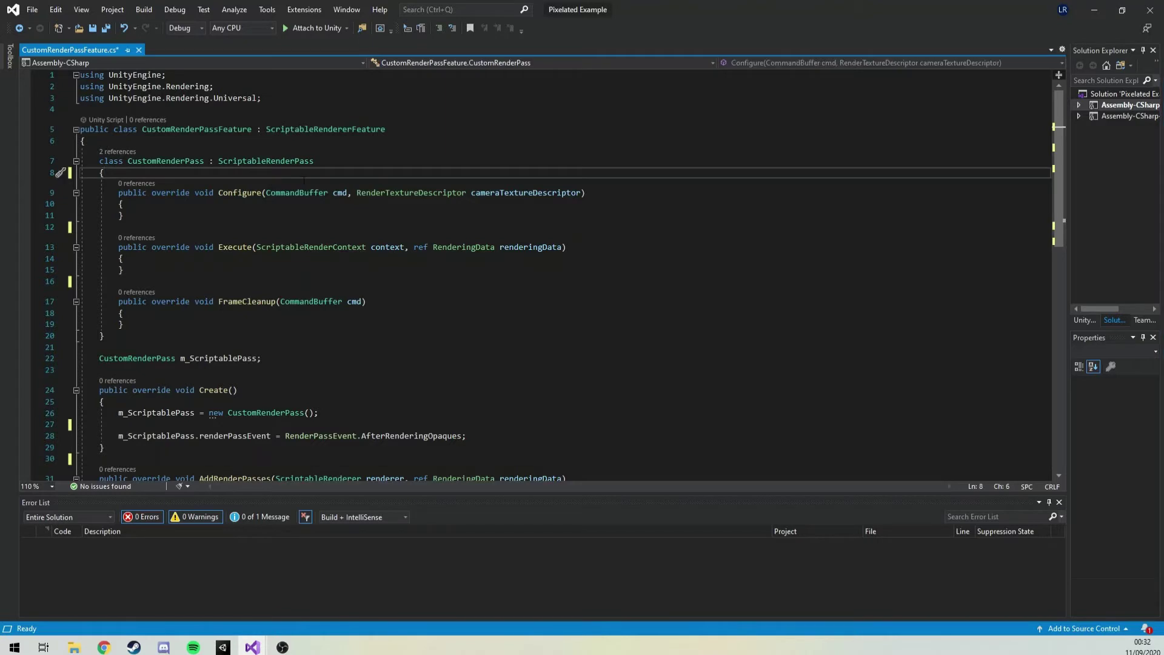
{"action": "type", "text": "public RenderTargetIdentifier source; private Material material; private RenderTargetHandle tempRenderHandler;"}
{"action": "key", "text": "Return"}
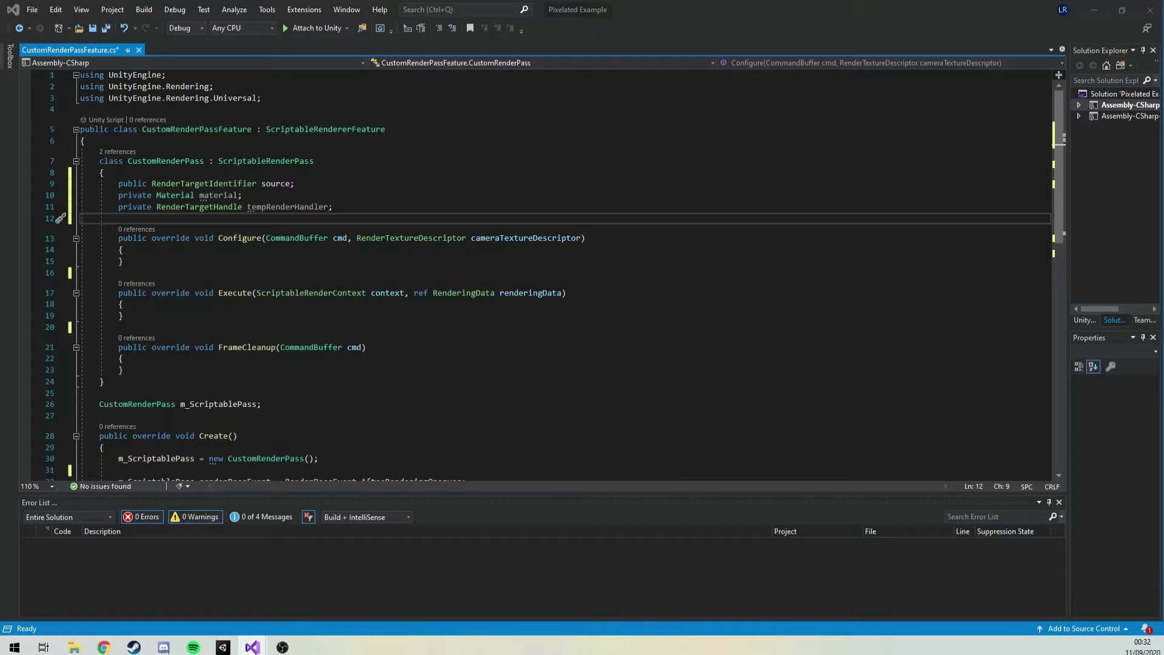
{"action": "left_click", "coordinate": [392, 214]}
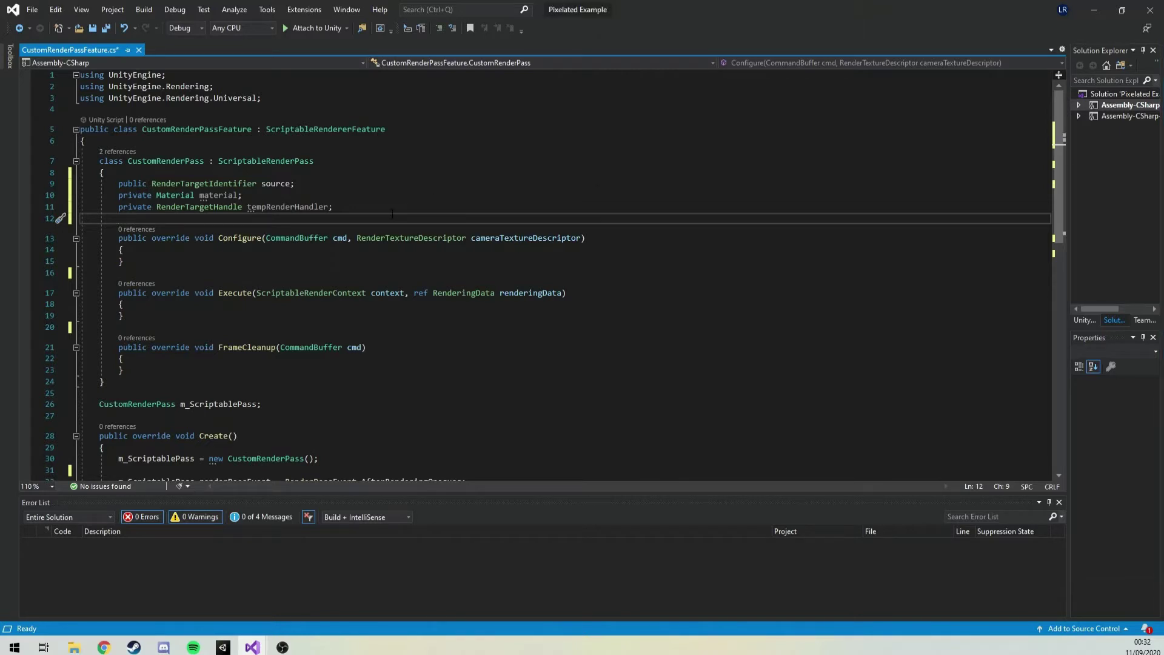
{"action": "key", "text": "Return"}
{"action": "type", "text": "public CustomRenderPass(Material material) {     this.material = material;     tempRenderHandler.Init(\"_TemporaryColorTexture\"); }"}
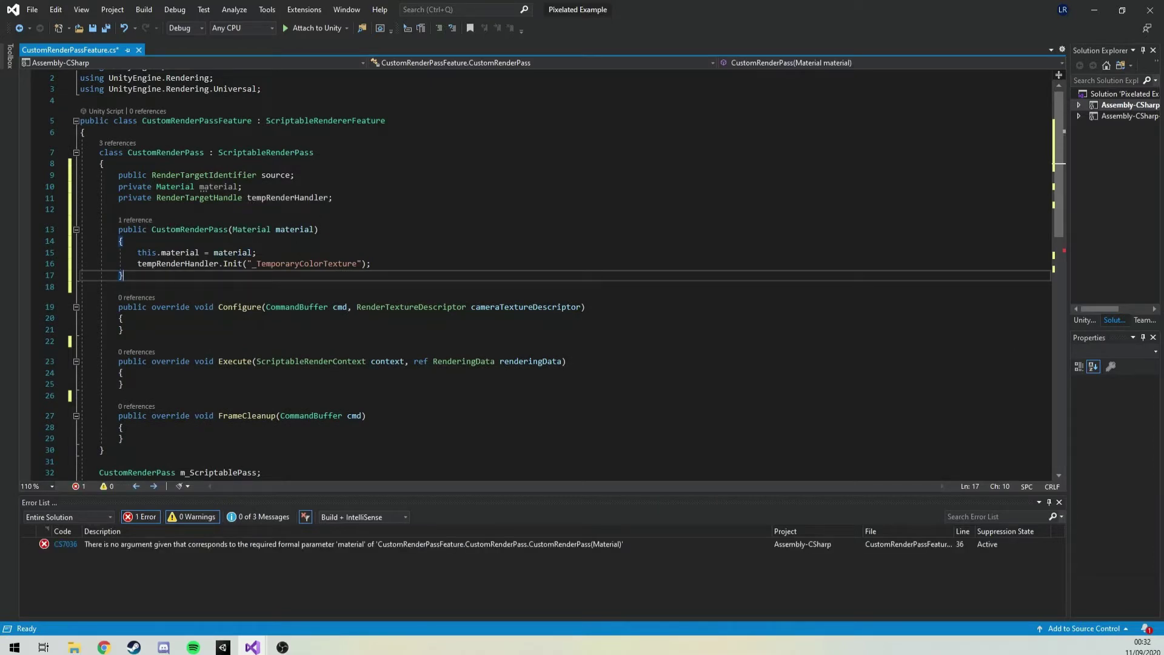
{"action": "key", "text": "alt+Tab"}
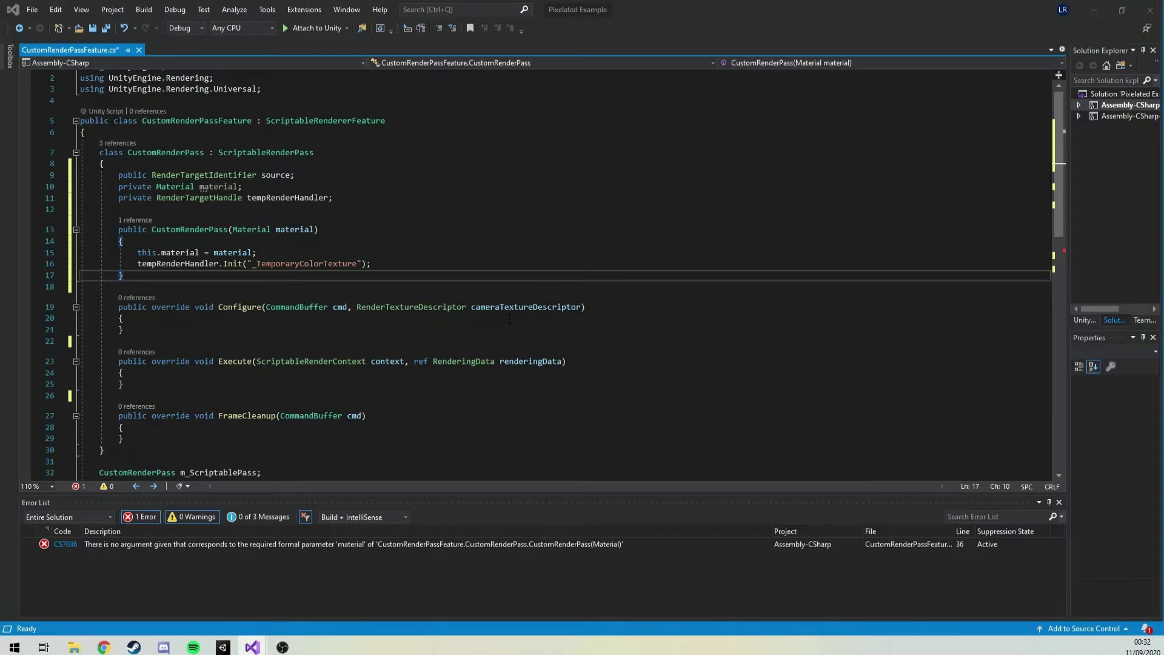
- Paste the command buffer Blit code into Execute and save the script
{"action": "scroll", "coordinate": [694, 294], "scroll_direction": "down", "scroll_amount": 4}
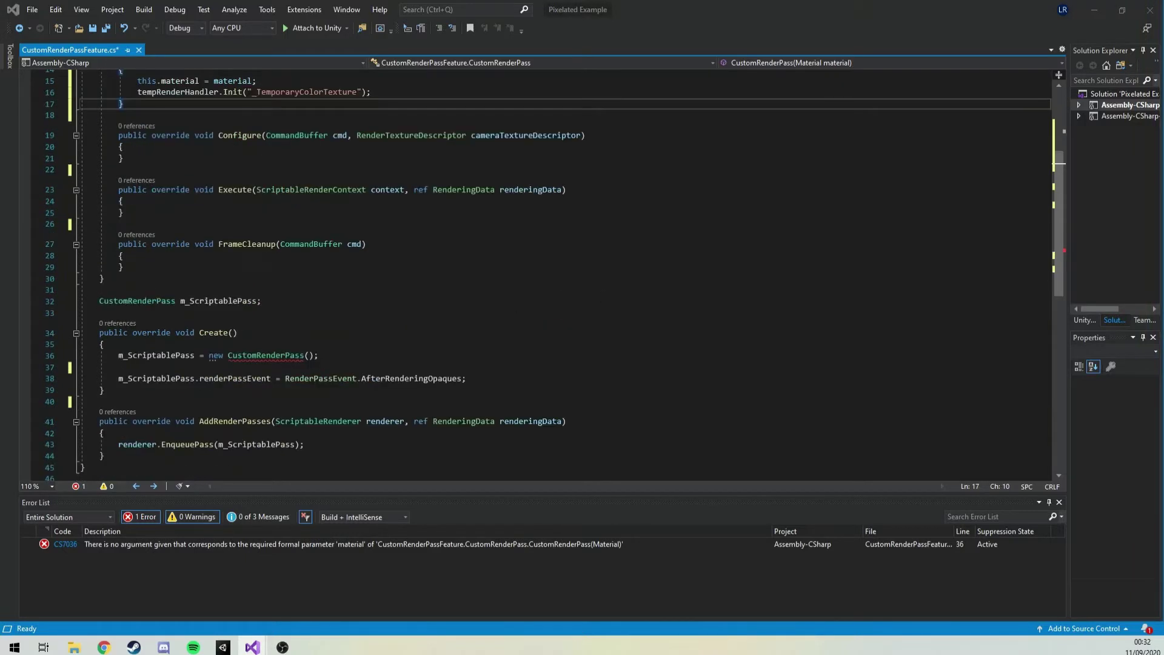
{"action": "scroll", "coordinate": [667, 316], "scroll_direction": "up", "scroll_amount": 5}
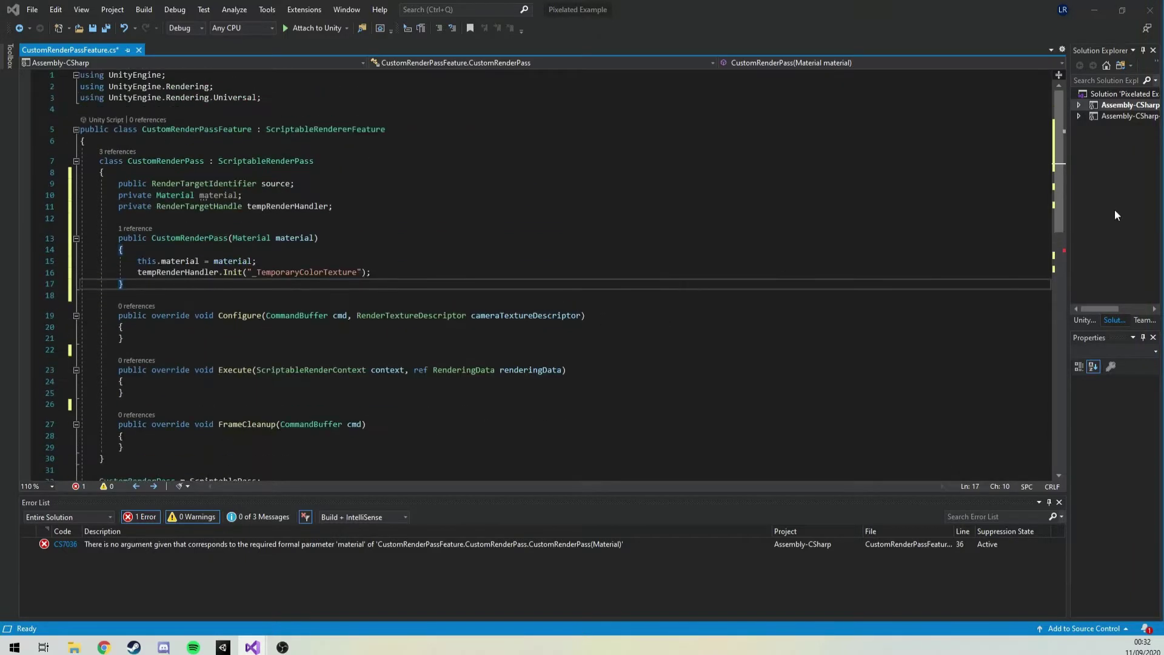
{"action": "scroll", "coordinate": [667, 315], "scroll_direction": "down", "scroll_amount": 2}
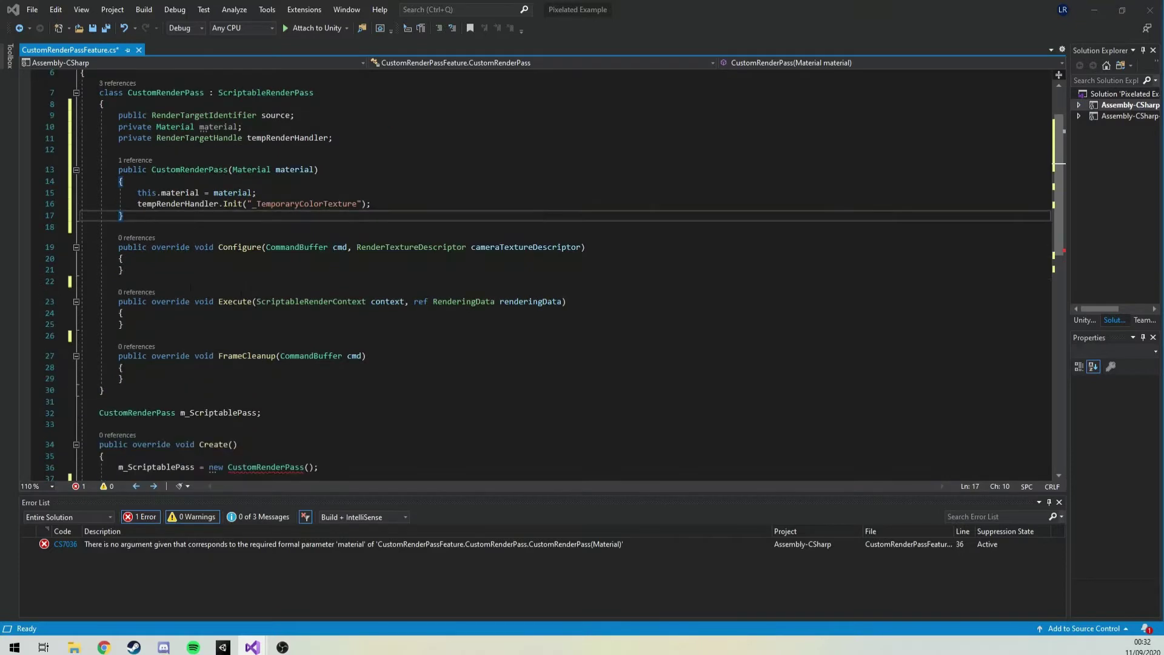
{"action": "left_click", "coordinate": [76, 248]}
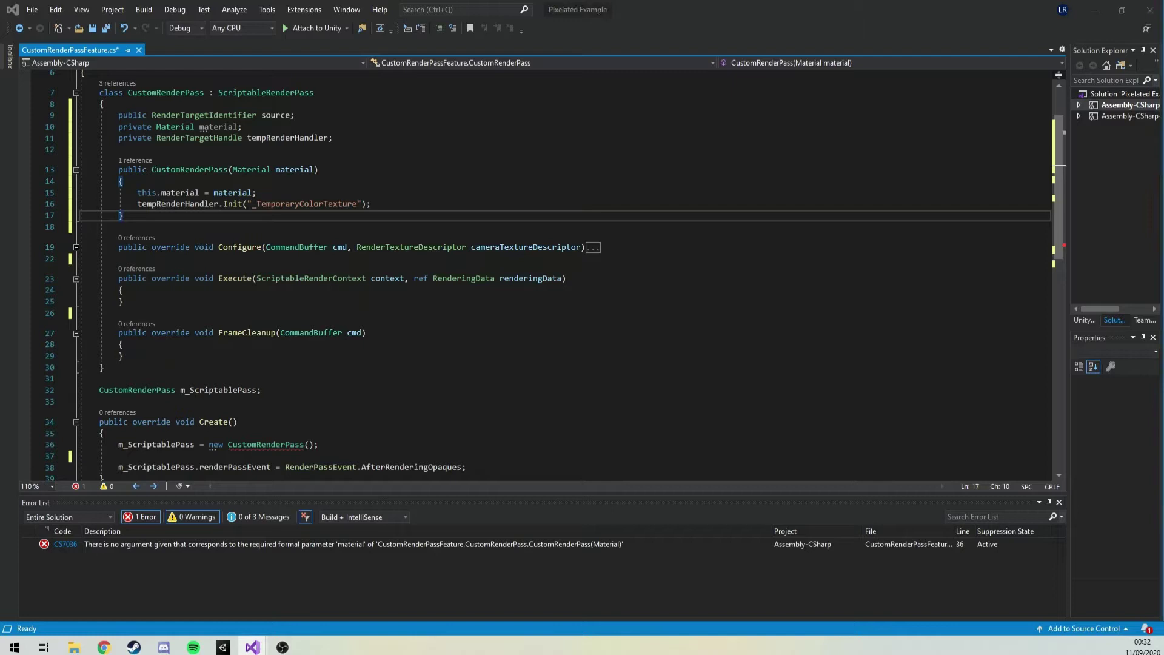
{"action": "left_click", "coordinate": [228, 299]}
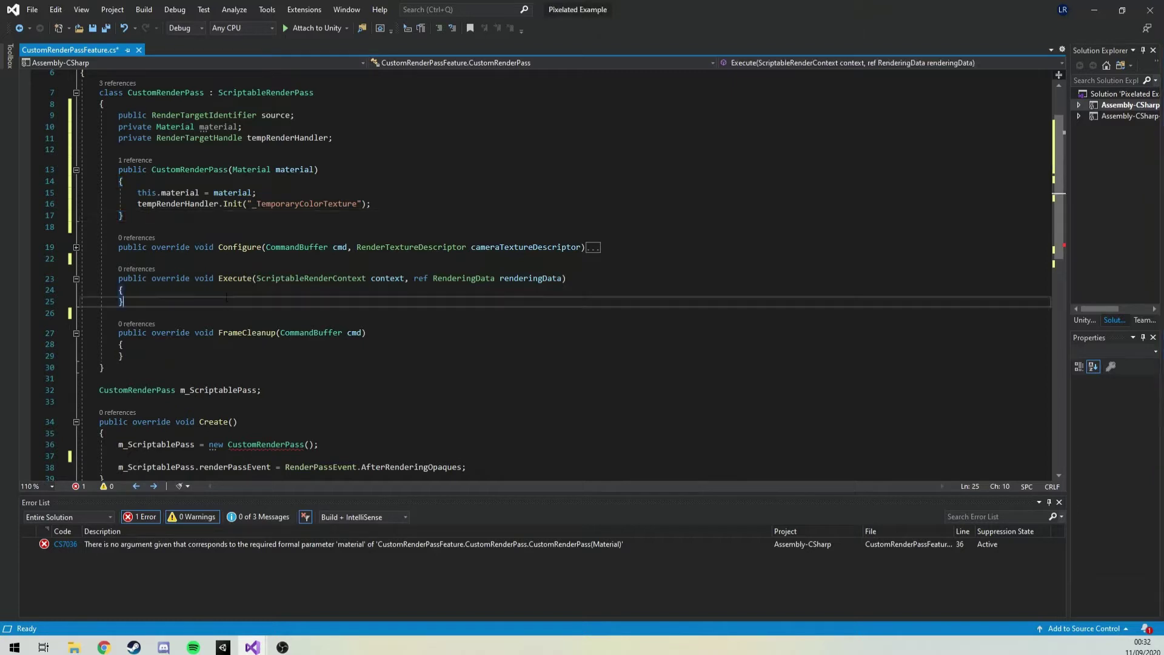
{"action": "key", "text": "Return"}
{"action": "type", "text": "CommandBuffer commandBuffer = CommandBufferPool.Get();  commandBuffer.GetTemporaryRT(tempRenderHandler.id, renderingData.cameraData.cameraTargetDescriptor); Blit(commandBuffer, source, tempRenderHandler.Identifier(), material); Blit(commandBuffer, tempRenderHandler.Identifier(), source);  context.ExecuteCommandBuffer(commandBuffer); CommandBufferPool.Release(commandBuffer);"}
{"action": "scroll", "coordinate": [440, 331], "scroll_direction": "down", "scroll_amount": 1}
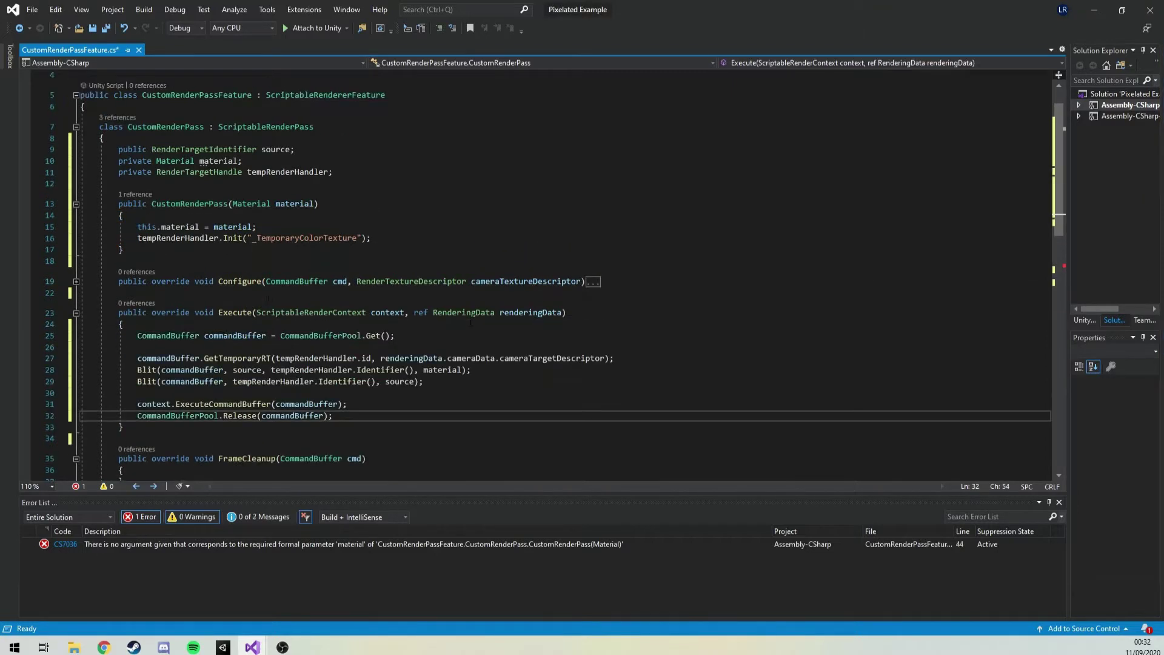
{"action": "scroll", "coordinate": [444, 324], "scroll_direction": "down", "scroll_amount": 1}
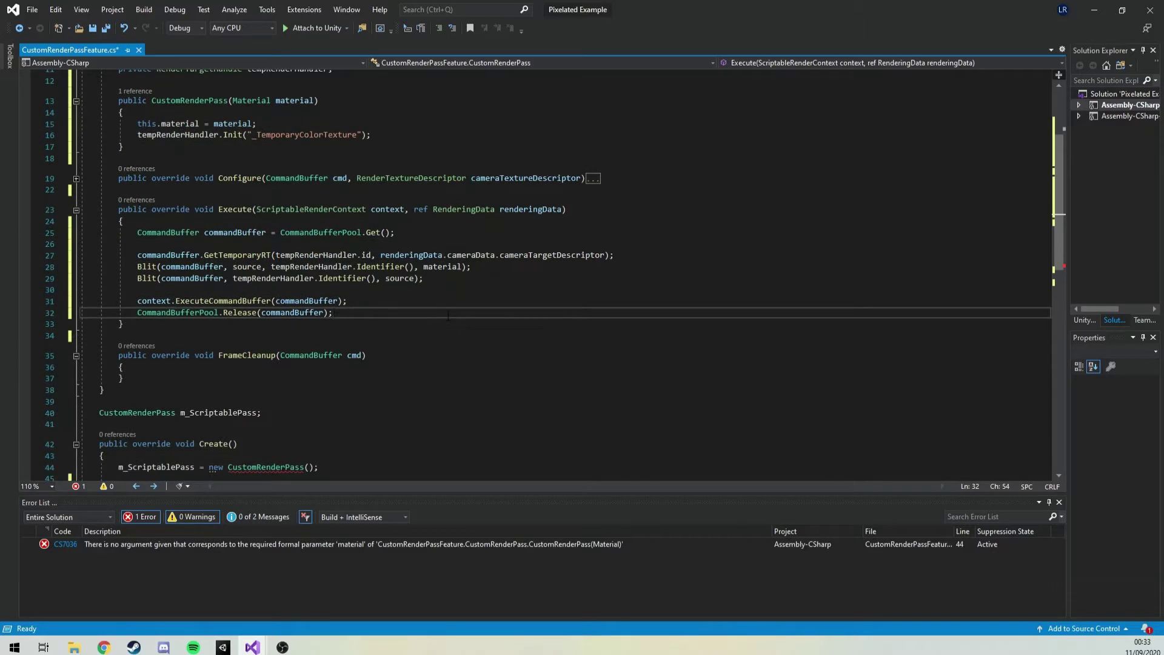
{"action": "key", "text": "ctrl+s"}
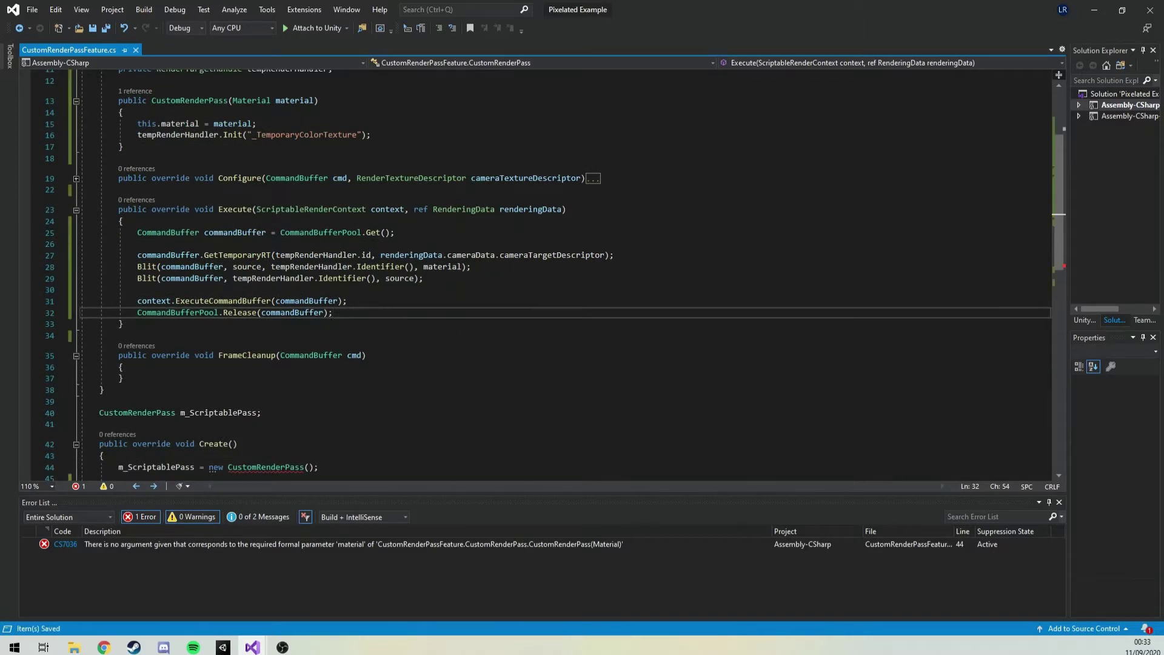
{"action": "left_click", "coordinate": [75, 356]}
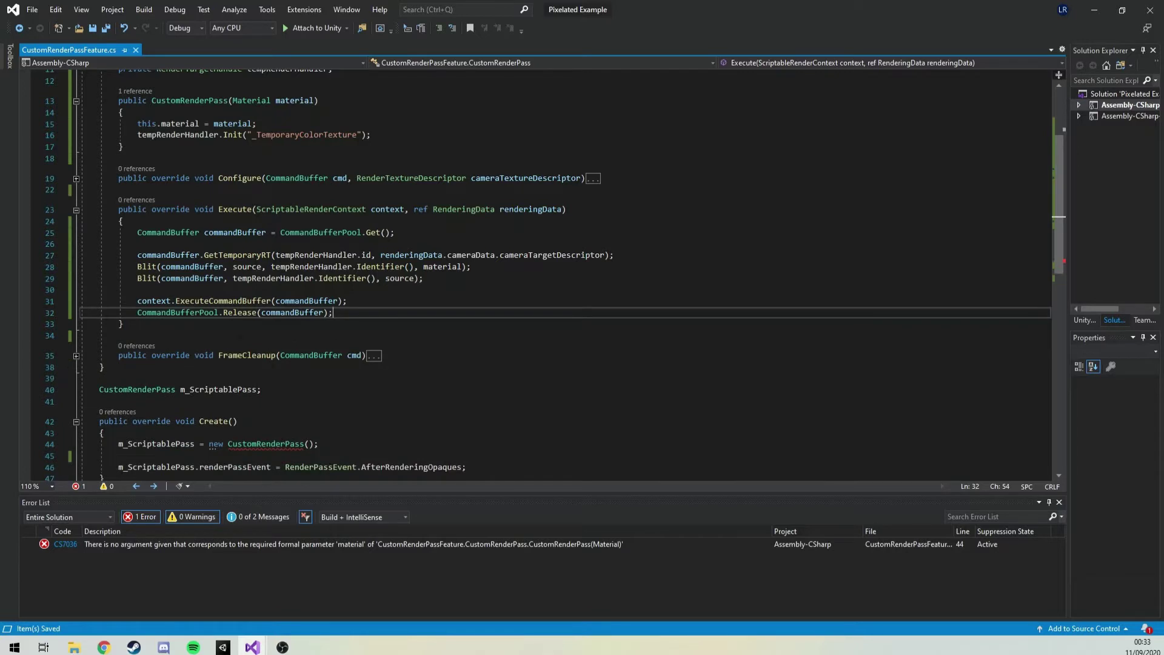
{"action": "scroll", "coordinate": [550, 347], "scroll_direction": "down", "scroll_amount": 3}
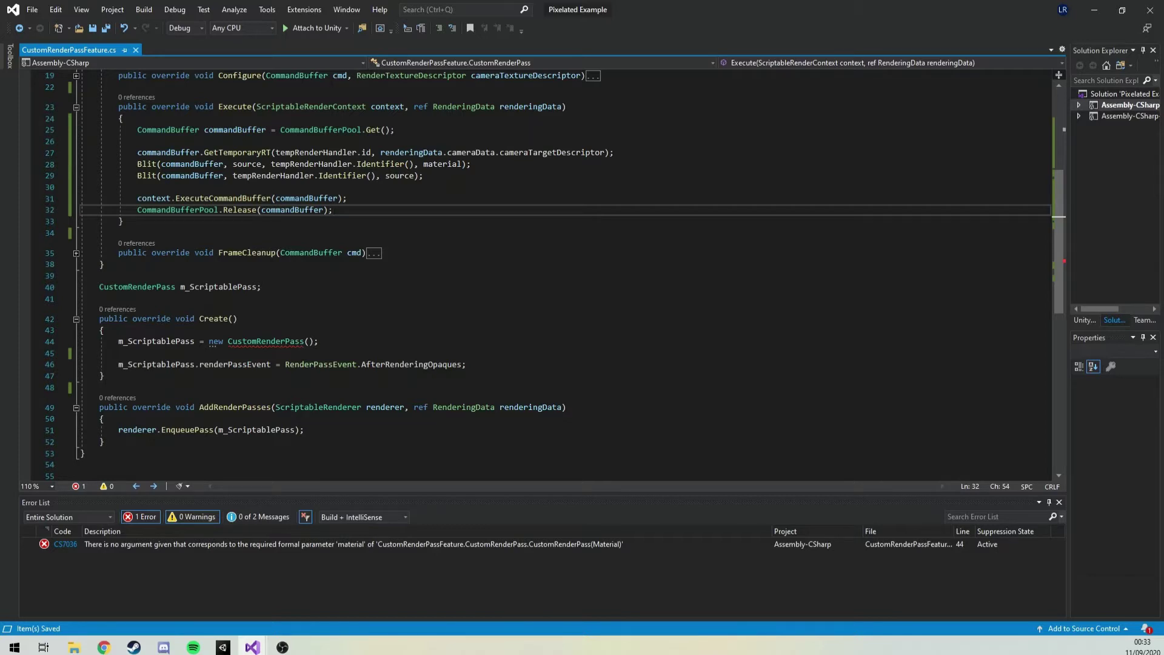
- Add a Settings class with a material and a settings field above m_ScriptablePass
{"action": "key", "text": "alt+Tab"}
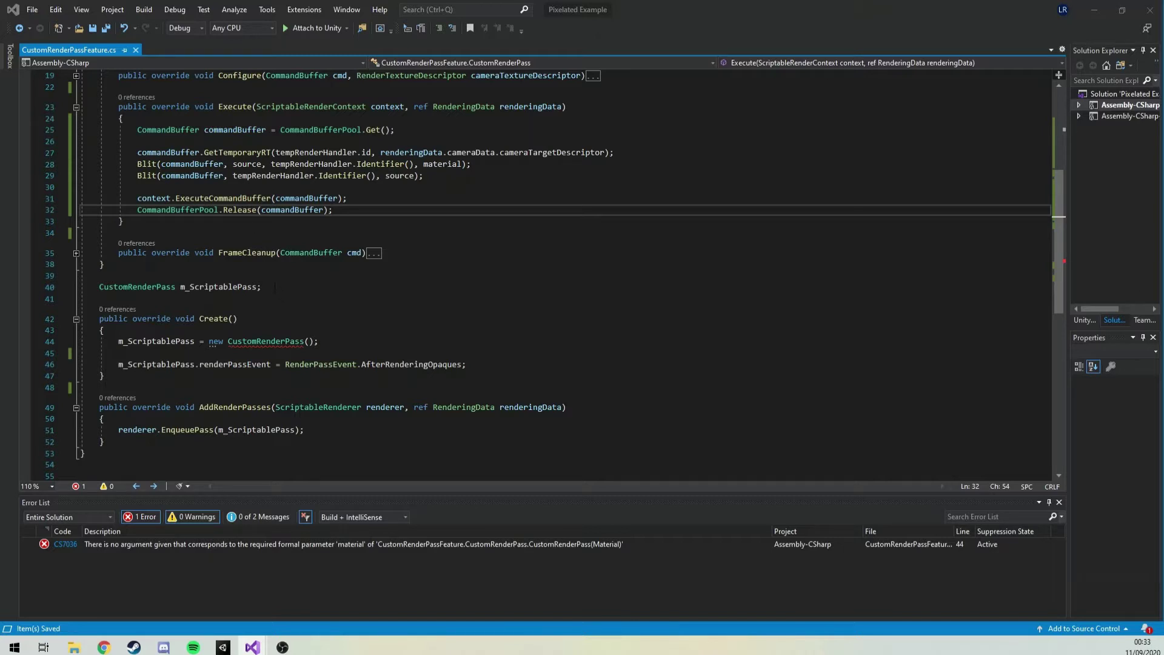
{"action": "left_click", "coordinate": [272, 278]}
{"action": "key", "text": "Return"}
{"action": "key", "text": "Return"}
{"action": "key", "text": "Up"}
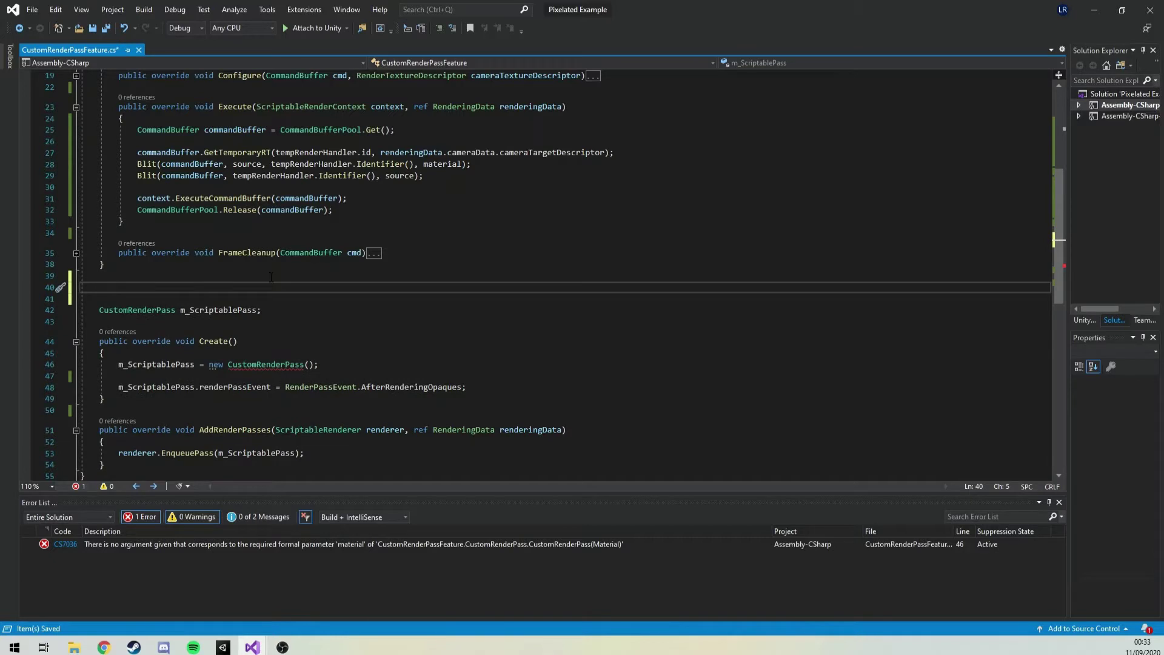
{"action": "type", "text": "[System.Serializable]     public class Settings     {         public Material material = null;     }      public Settings settings = new Settings();"}
{"action": "left_click_drag", "start_coordinate": [261, 379], "coordinate": [80, 378]}
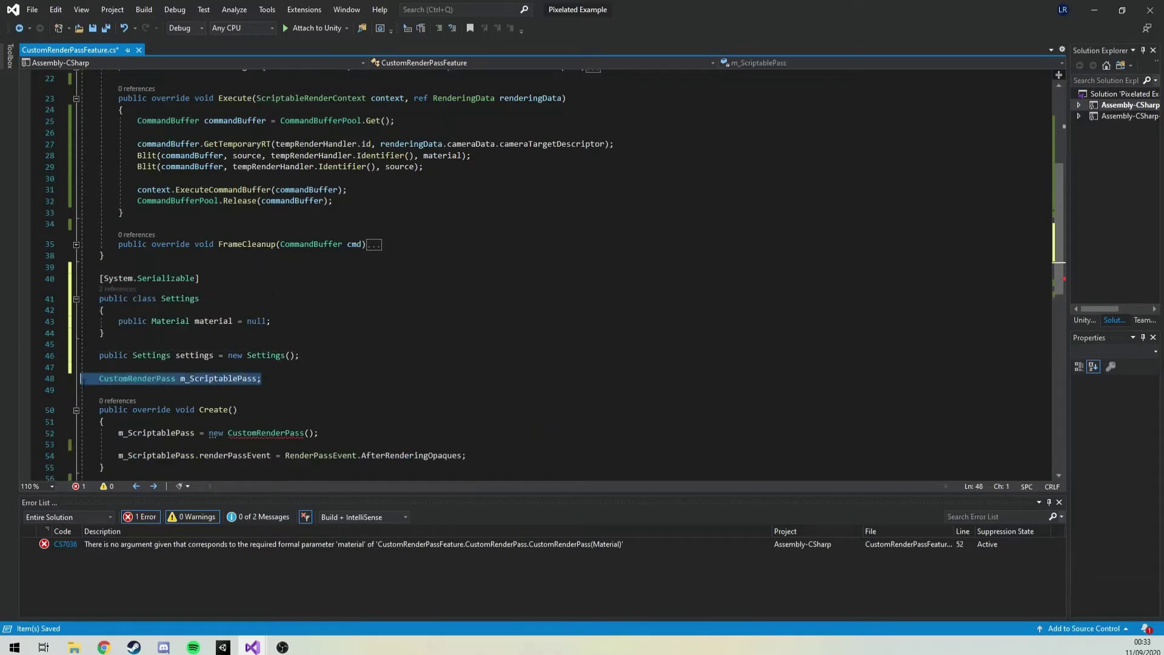
{"action": "left_click_drag", "start_coordinate": [300, 355], "coordinate": [81, 278]}
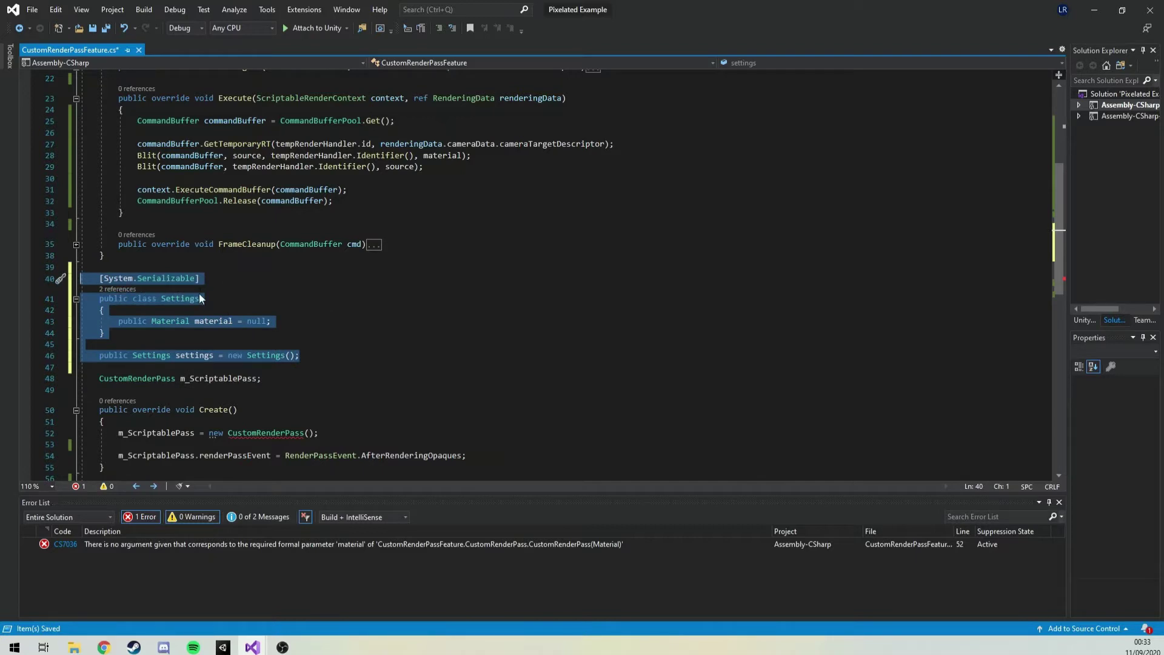
{"action": "left_click", "coordinate": [262, 310]}
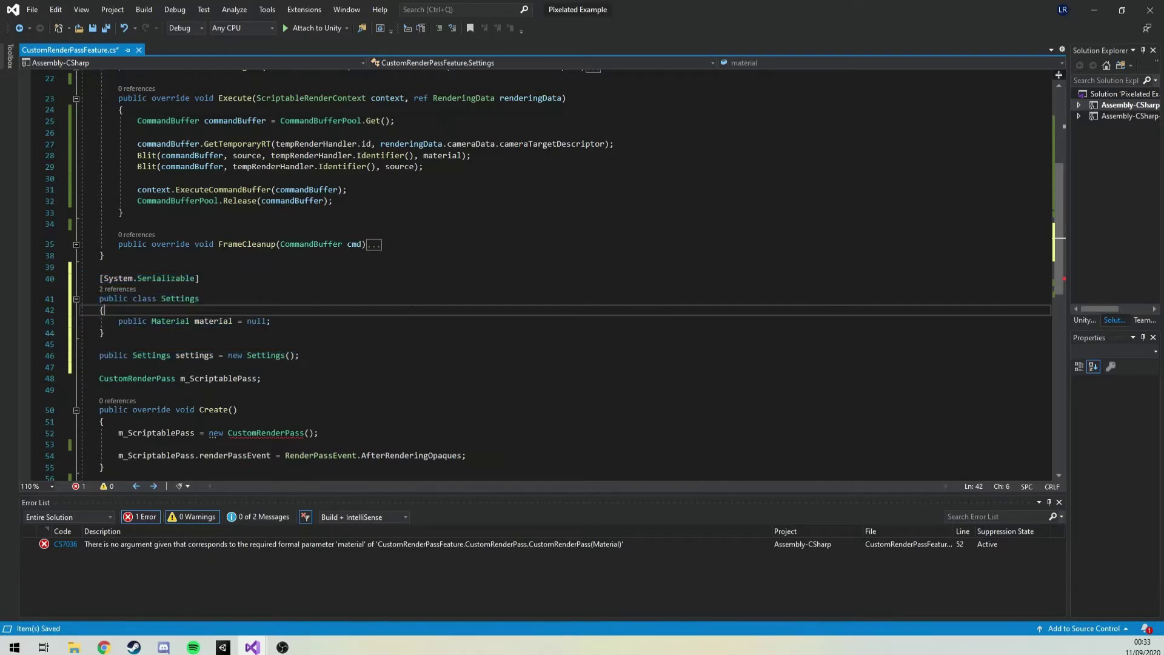
{"action": "scroll", "coordinate": [655, 335], "scroll_direction": "down", "scroll_amount": 3}
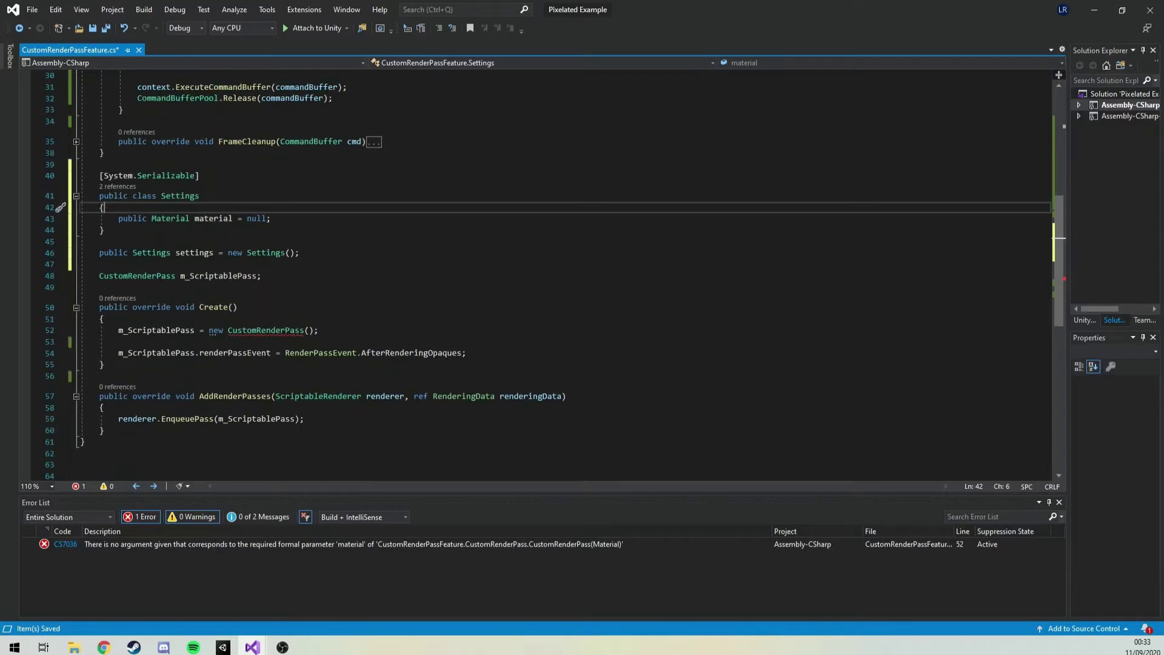
- Construct the CustomRenderPass with settings.material as its argument
{"action": "key", "text": "alt+Tab"}
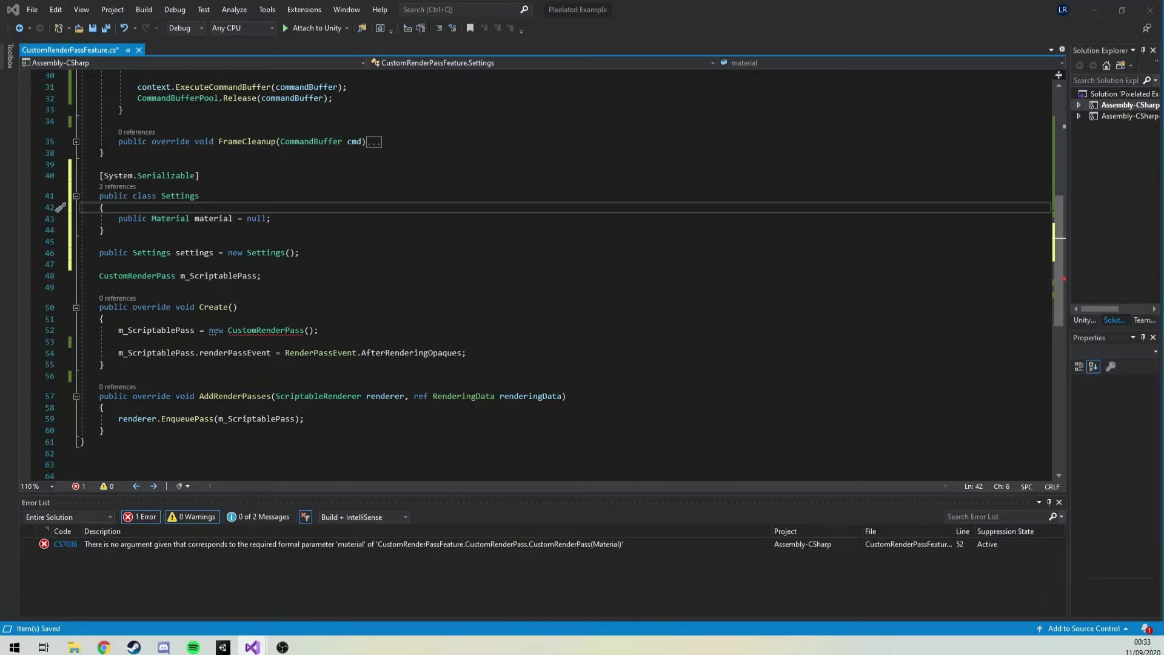
{"action": "left_click_drag", "start_coordinate": [317, 330], "coordinate": [122, 336]}
{"action": "type", "text": "m_ScriptablePass = new CustomRenderPass(settings.material);"}
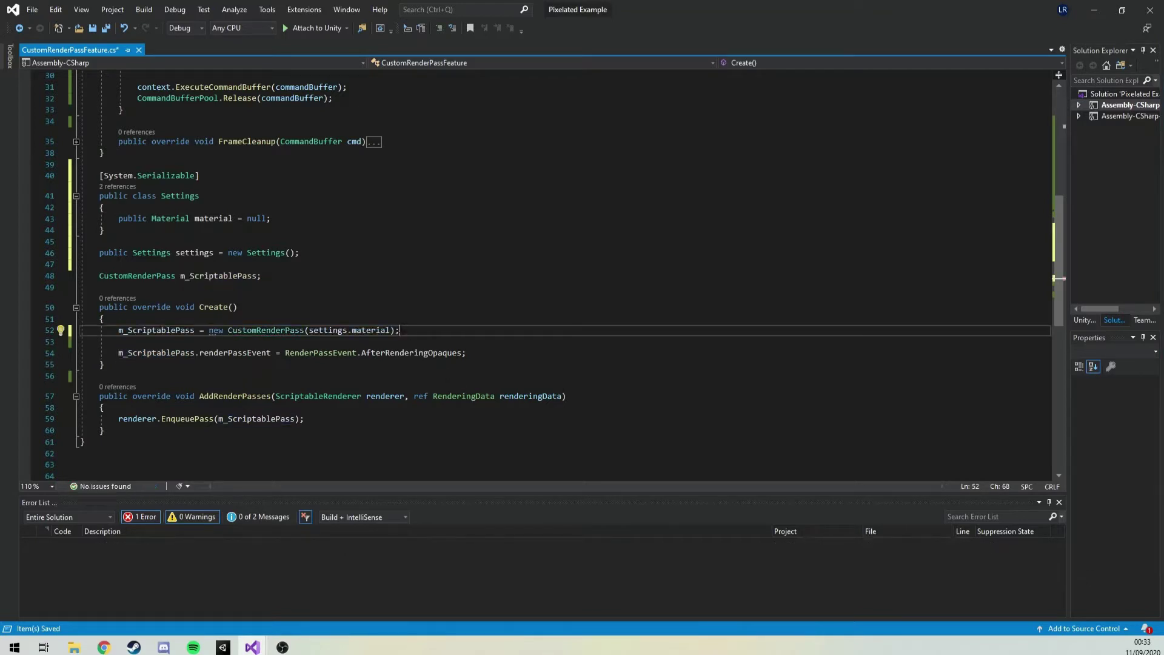
{"action": "left_click", "coordinate": [308, 330]}
{"action": "left_click_drag", "start_coordinate": [352, 330], "coordinate": [388, 333]}
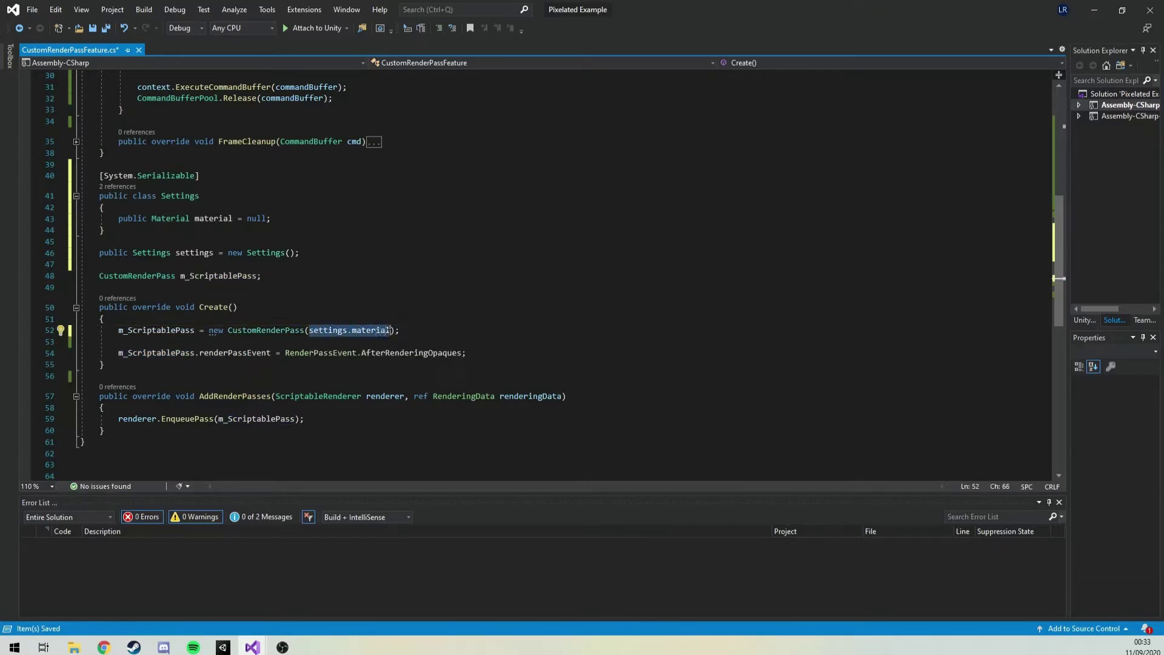
{"action": "left_click", "coordinate": [271, 335]}
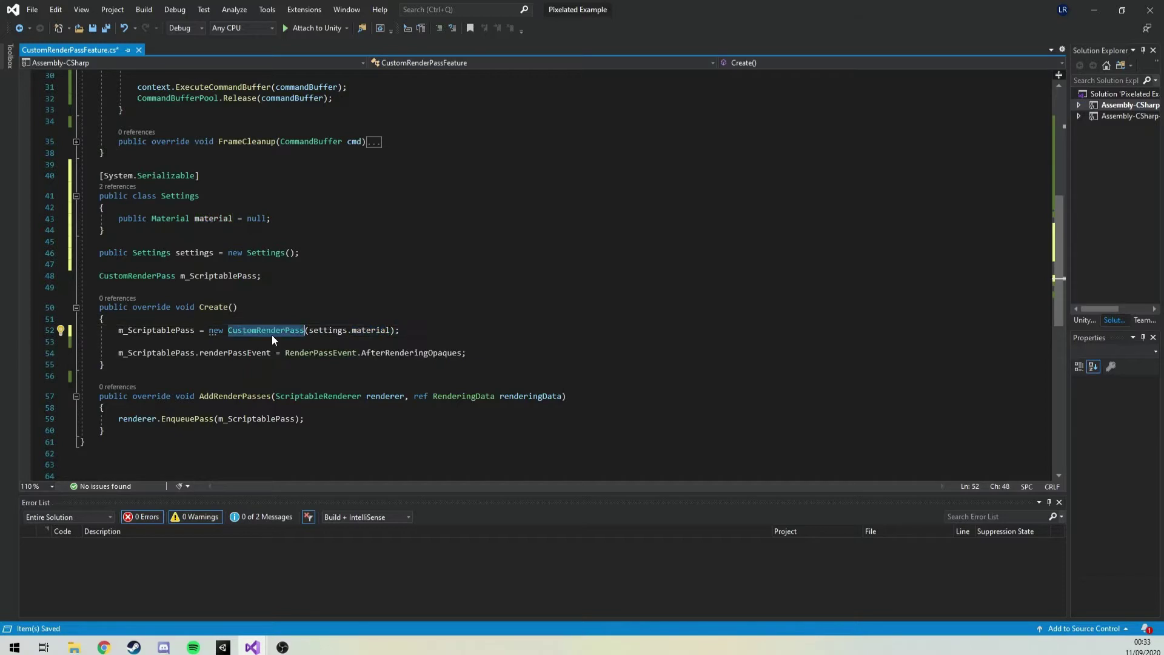
{"action": "left_click_drag", "start_coordinate": [388, 332], "coordinate": [340, 332]}
{"action": "left_click", "coordinate": [573, 335]}
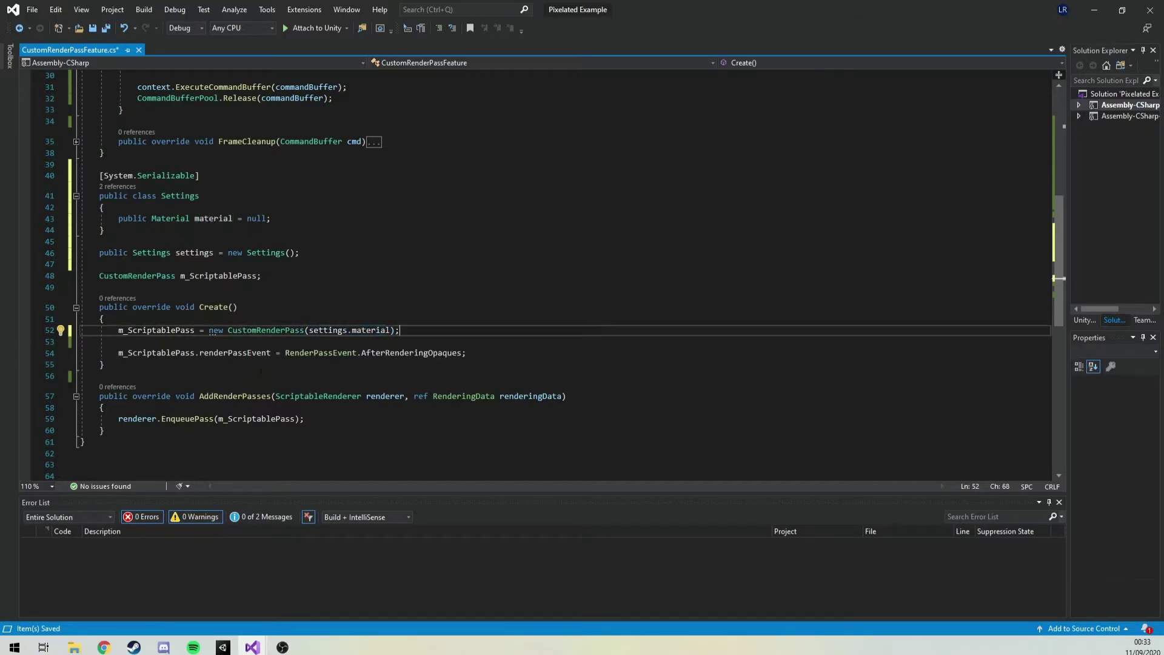
- Change the pass event from AfterRenderingOpaques to BeforeRenderingPostProcessing and save
{"action": "double_click", "coordinate": [399, 353]}
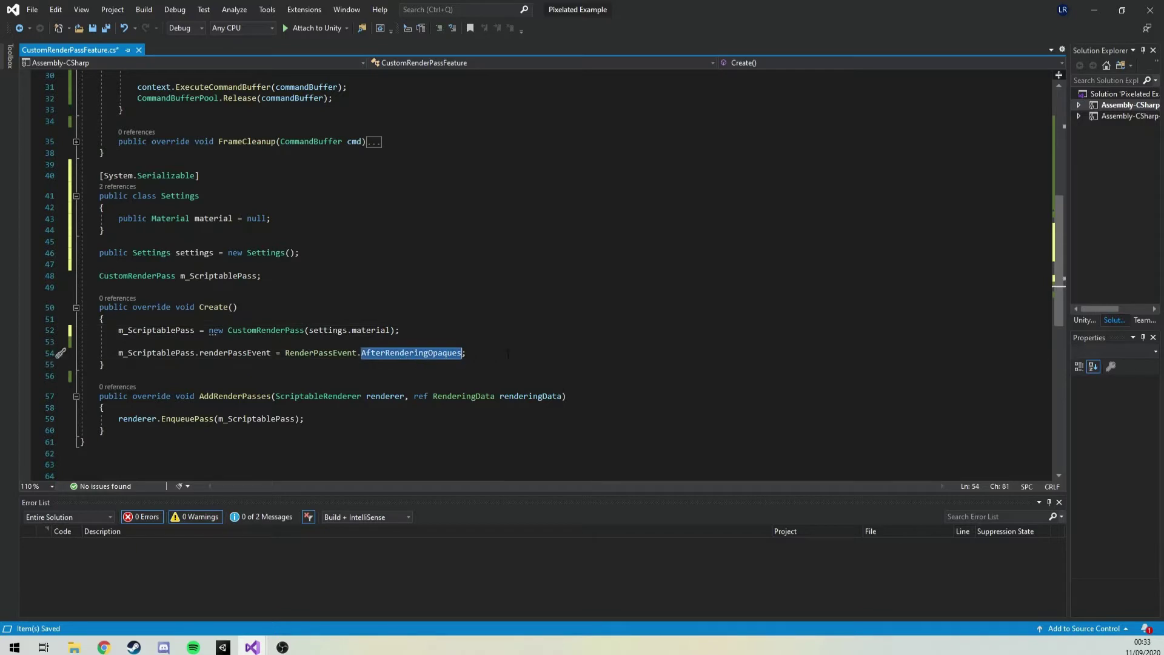
{"action": "key", "text": "BackSpace"}
{"action": "key", "text": "ctrl+space"}
{"action": "type", "text": "Before"}
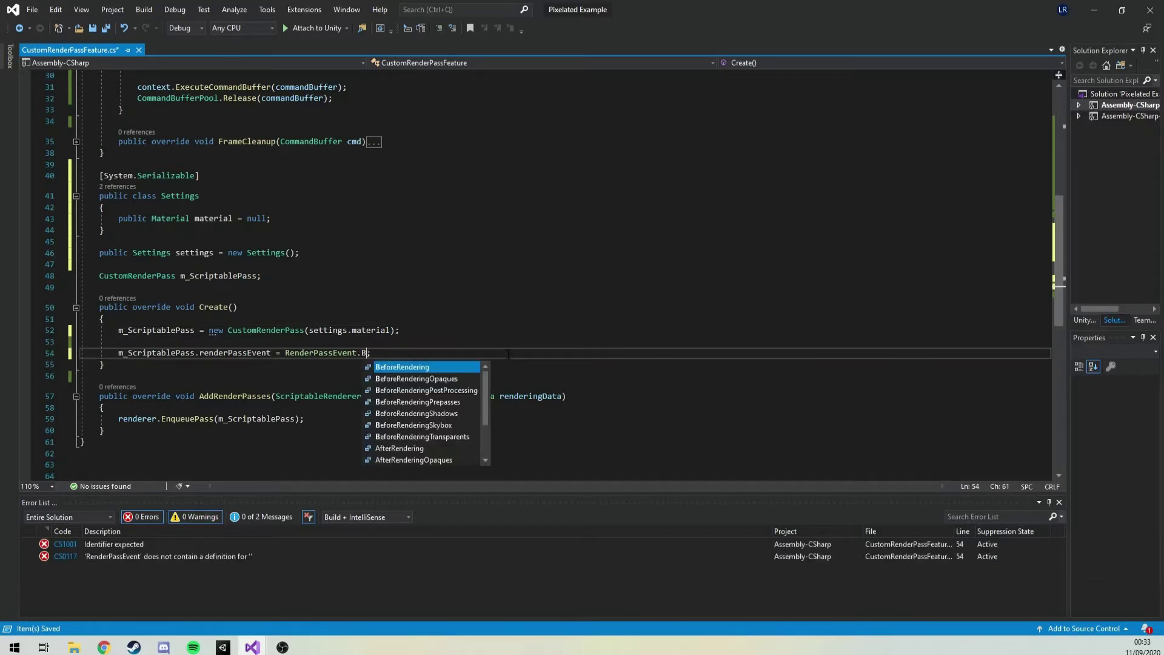
{"action": "type", "text": "r"}
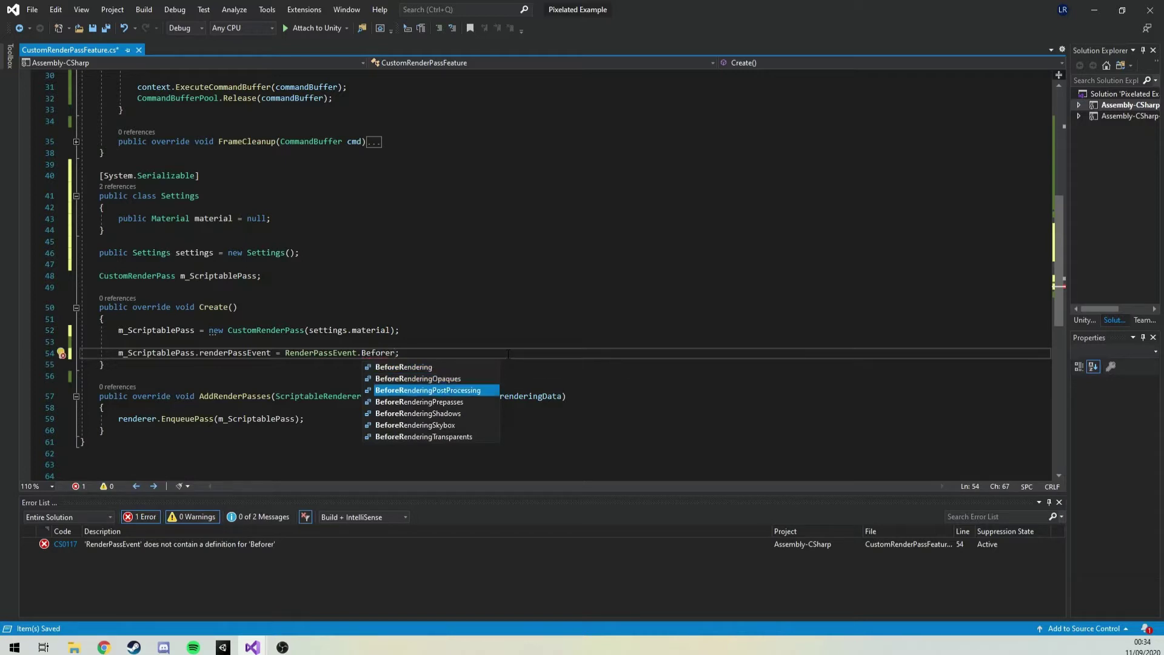
{"action": "key", "text": "Tab"}
{"action": "key", "text": "ctrl+s"}
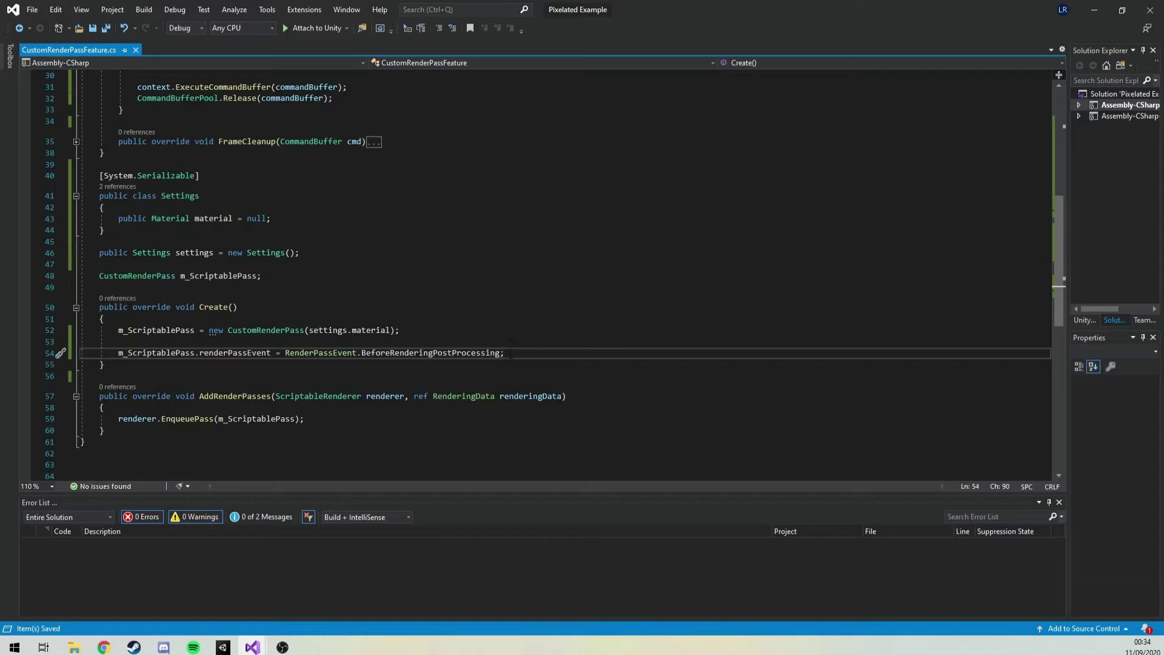
{"action": "double_click", "coordinate": [453, 353]}
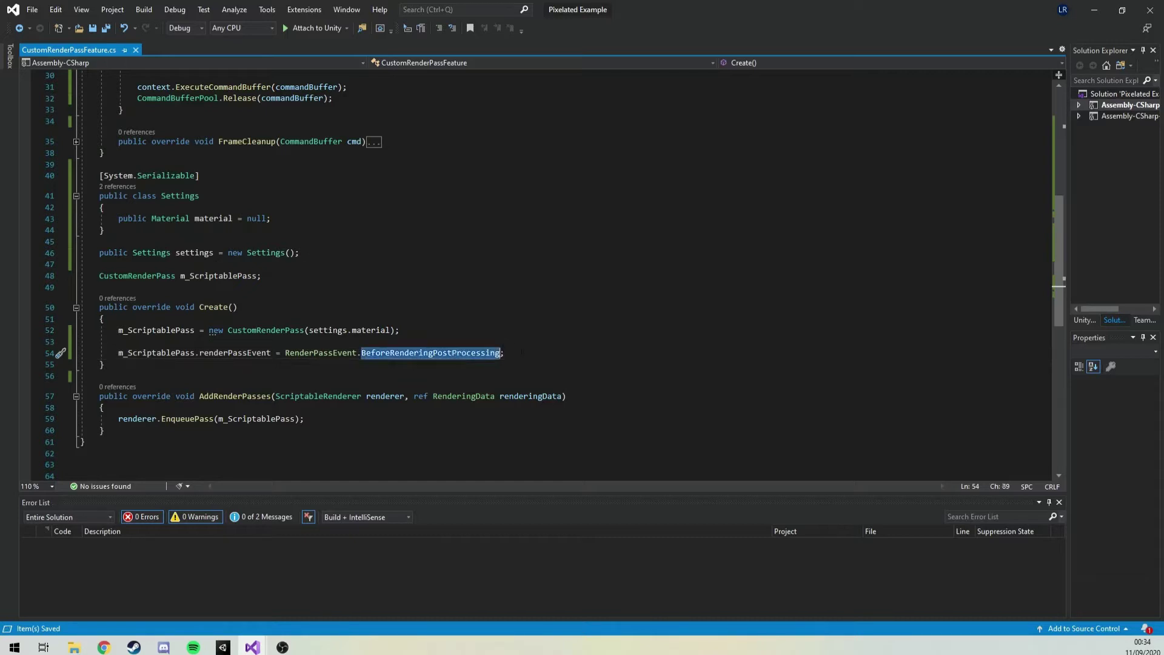
{"action": "left_click", "coordinate": [521, 353]}
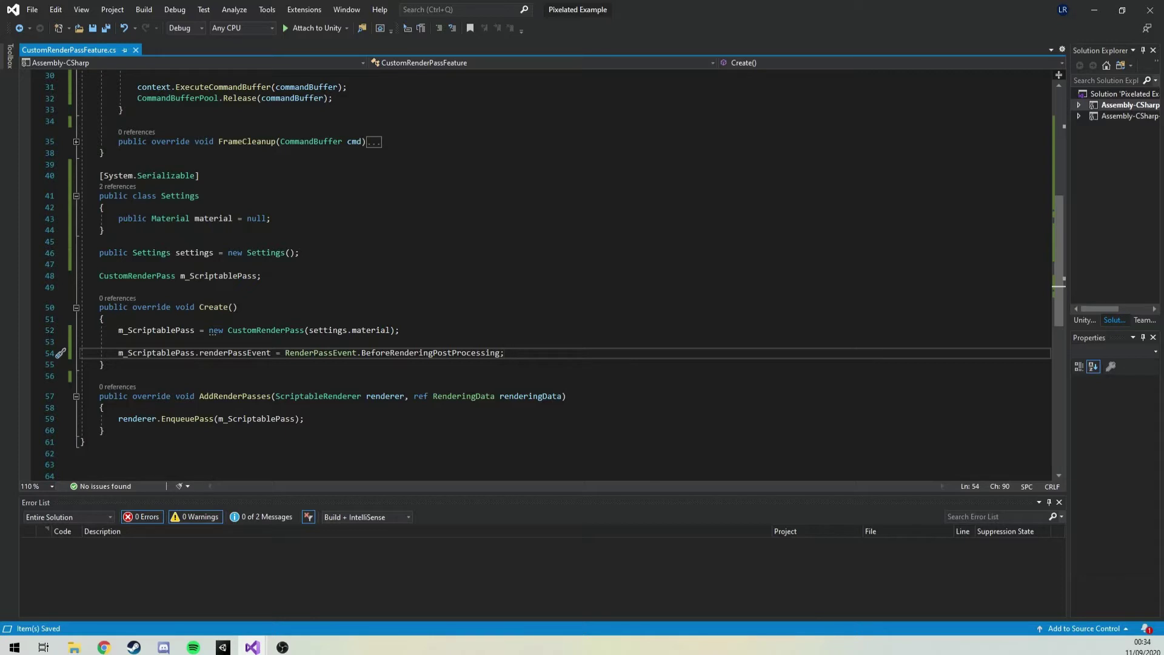
- In AddRenderPasses, set the pass source to the camera colour target and save
{"action": "key", "text": "alt+Tab"}
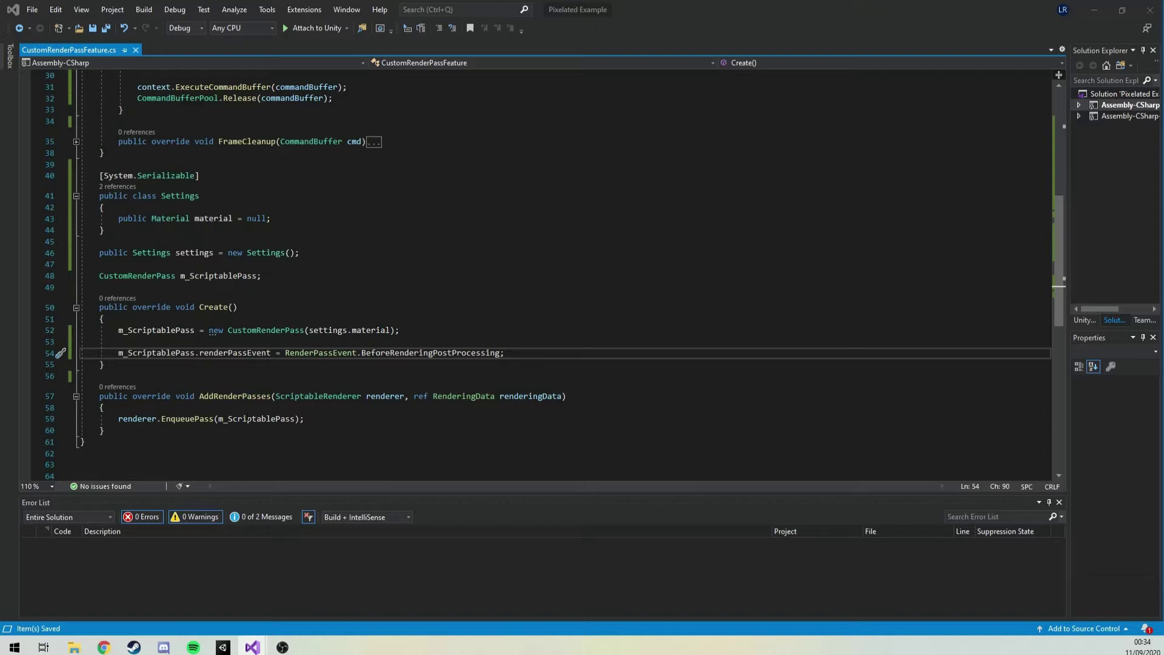
{"action": "left_click", "coordinate": [255, 408]}
{"action": "key", "text": "Return"}
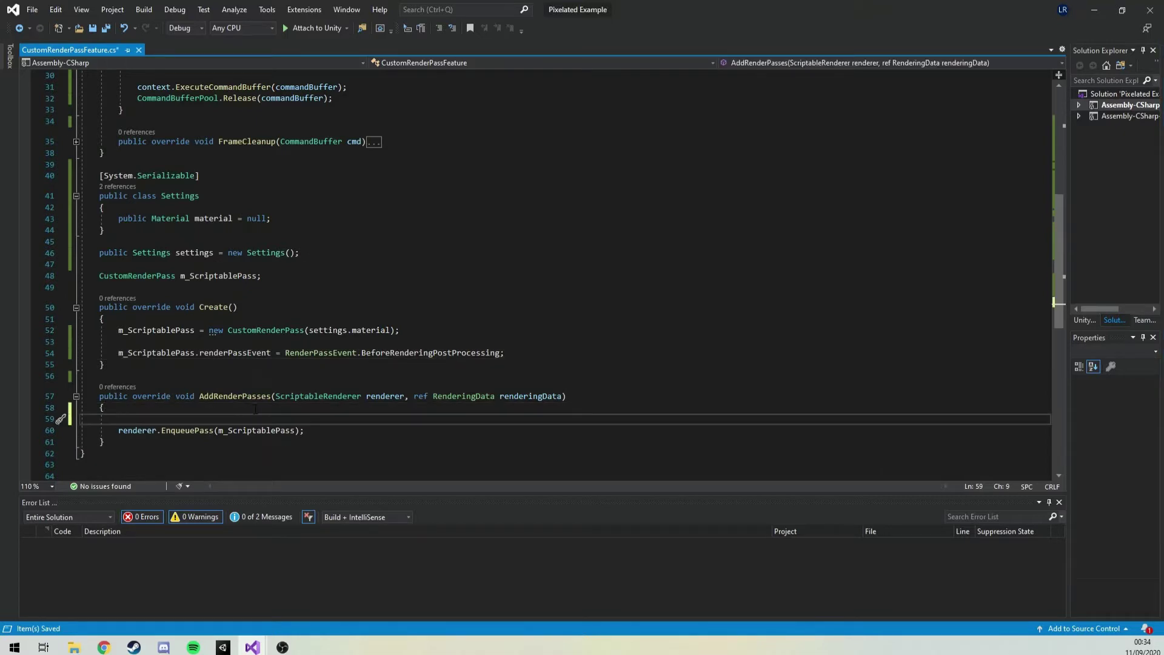
{"action": "type", "text": "m_ScriptablePass.source = renderer.cameraColorTarget;"}
{"action": "key", "text": "ctrl+s"}
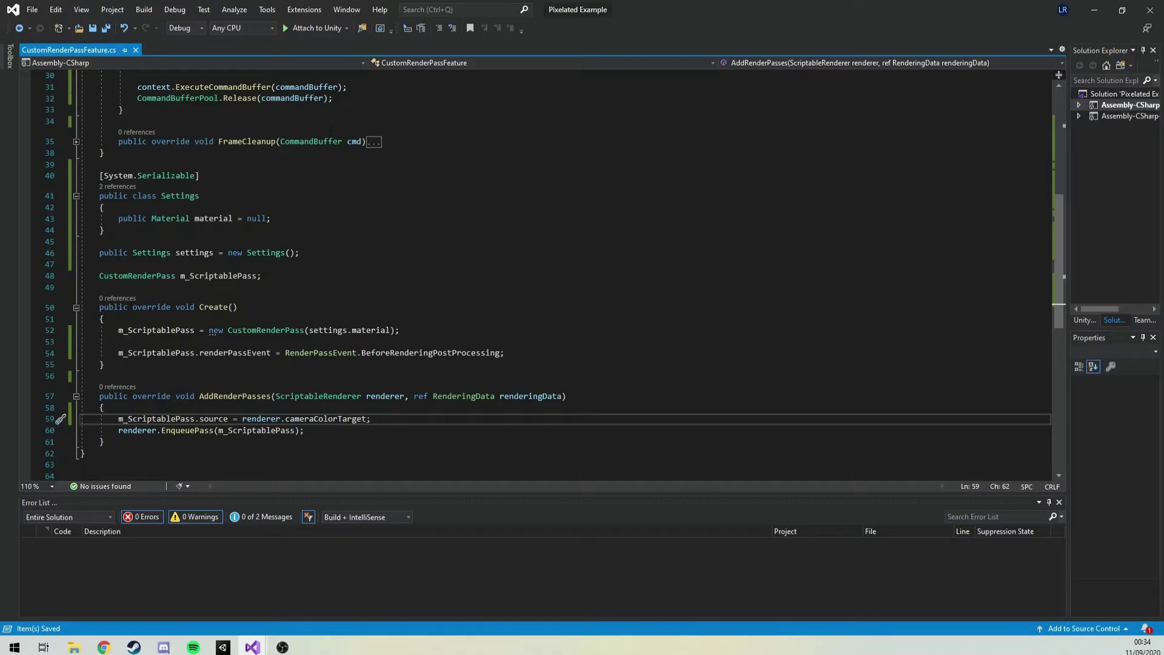
{"action": "key", "text": "alt+Tab"}
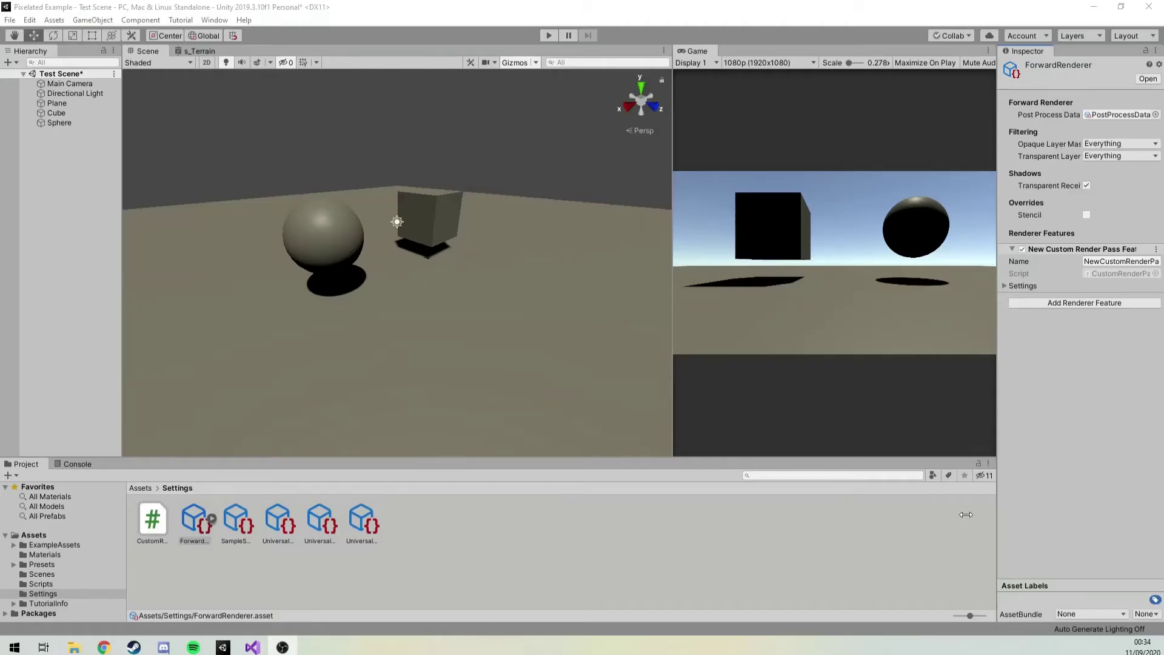
- Expand the feature's Settings to reveal the empty Material slot, then show the Assets folder
{"action": "left_click", "coordinate": [1005, 286]}
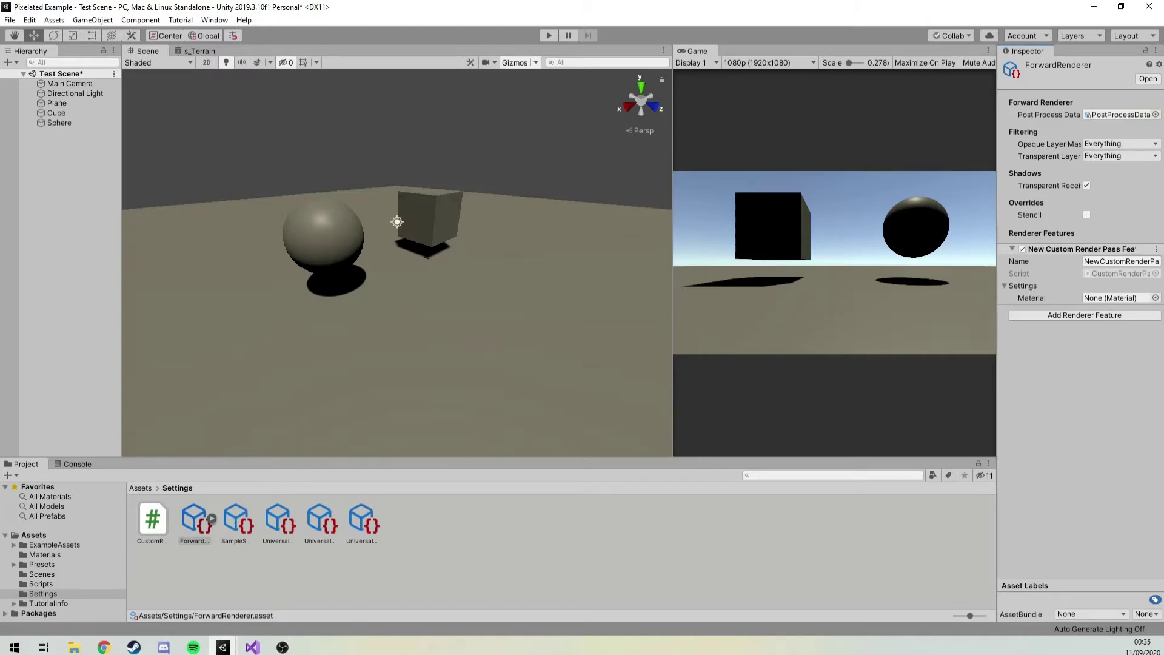
{"action": "left_click", "coordinate": [33, 535]}
- Create a folder named Shaders in Assets
{"action": "right_click", "coordinate": [73, 538]}
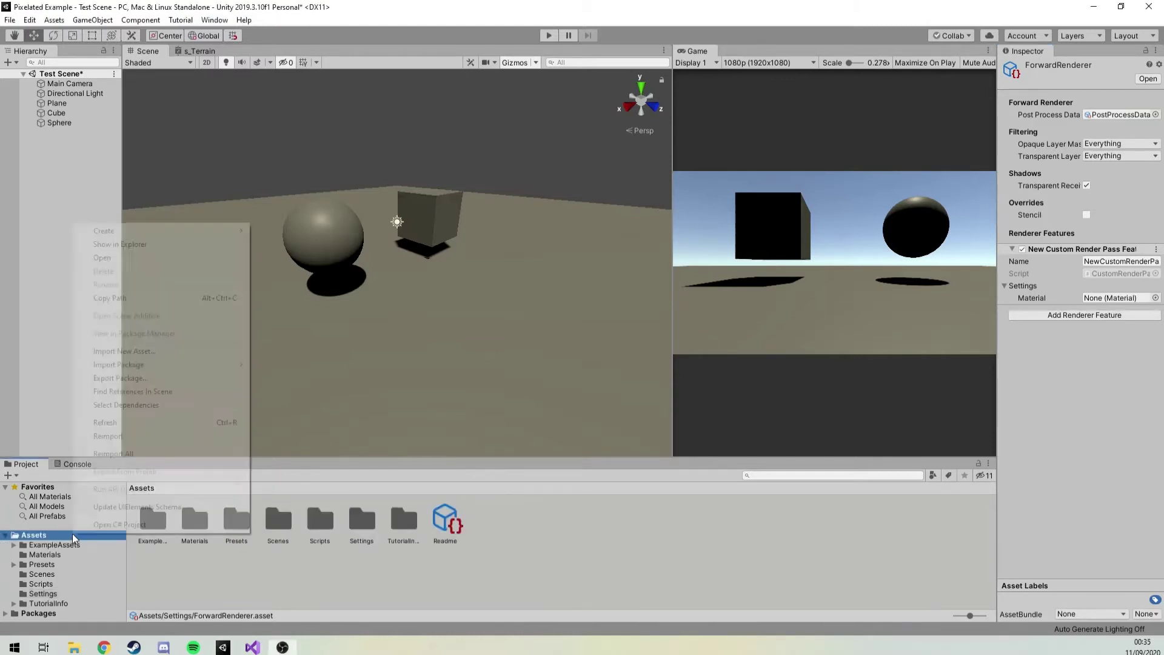
{"action": "mouse_move", "coordinate": [148, 234]}
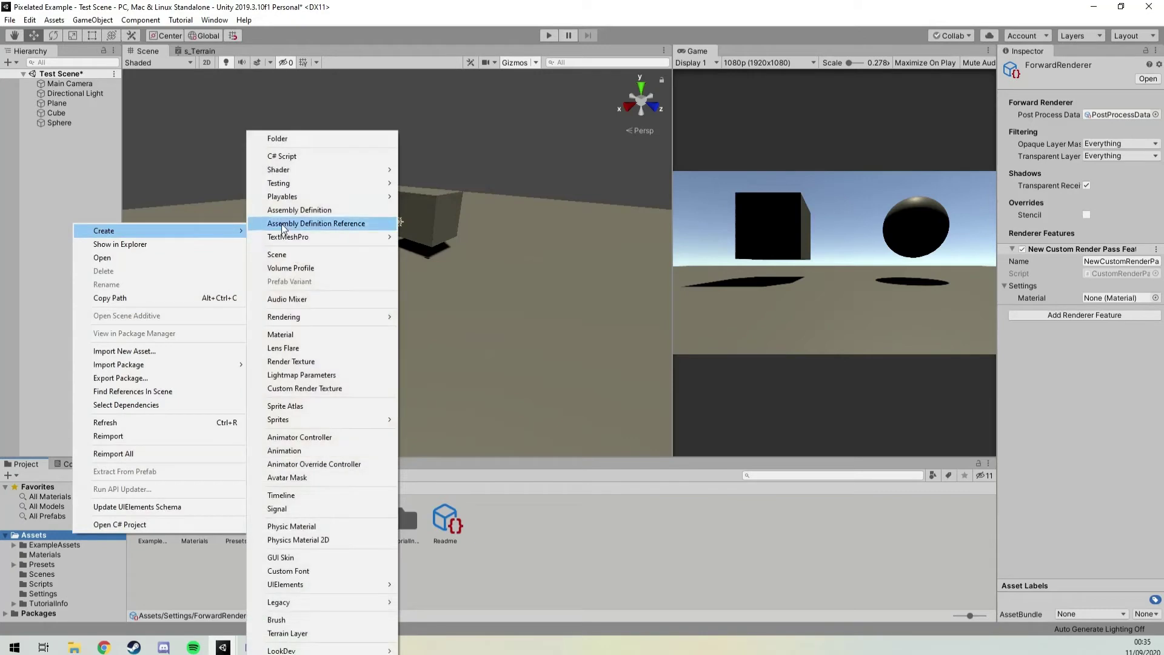
{"action": "left_click", "coordinate": [303, 141]}
{"action": "type", "text": "Shade"}
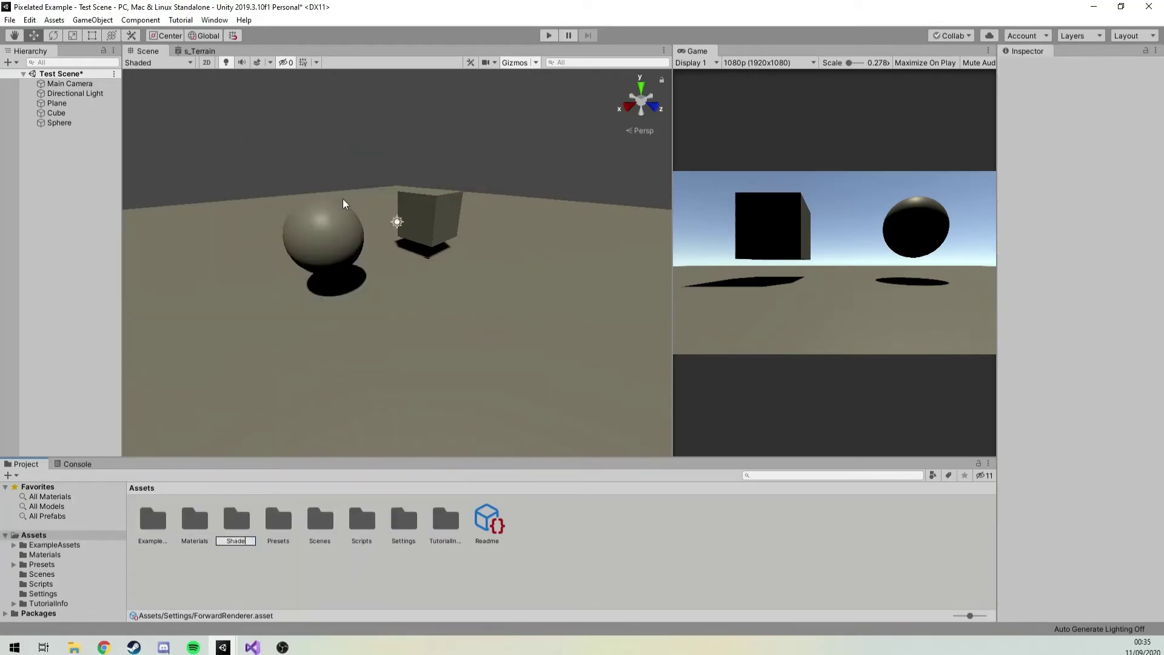
{"action": "type", "text": "rs"}
{"action": "key", "text": "Return"}
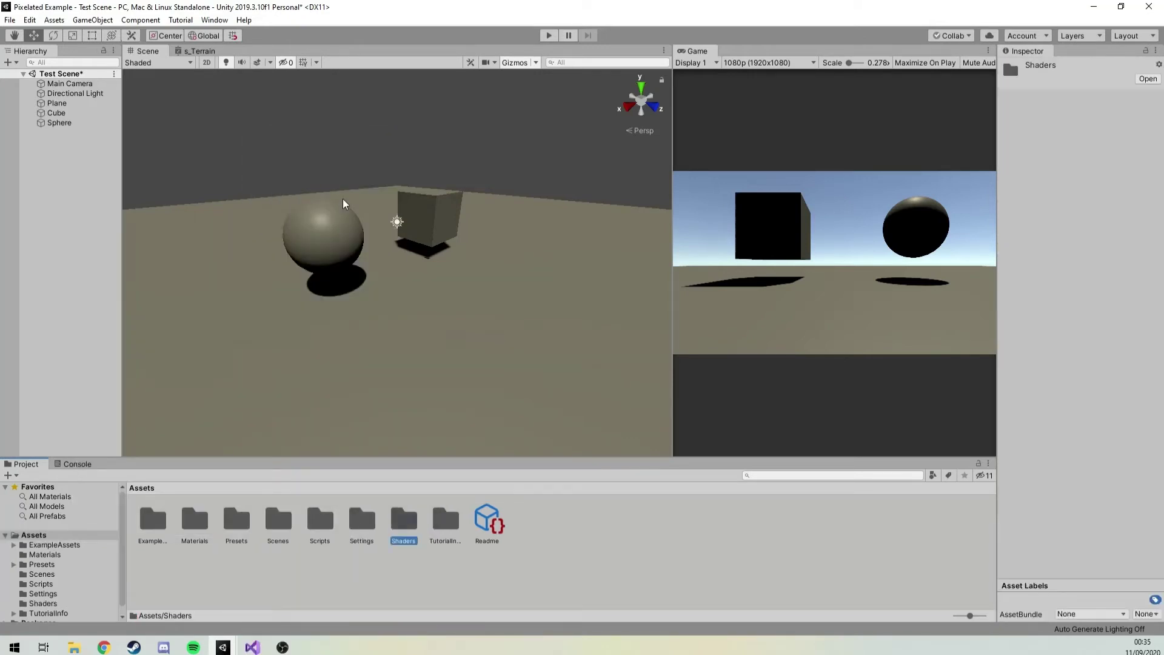
- Inside Shaders, create an Unlit Shader Graph named s_Pixelated
{"action": "double_click", "coordinate": [416, 532]}
{"action": "right_click", "coordinate": [398, 526]}
{"action": "mouse_move", "coordinate": [475, 229]}
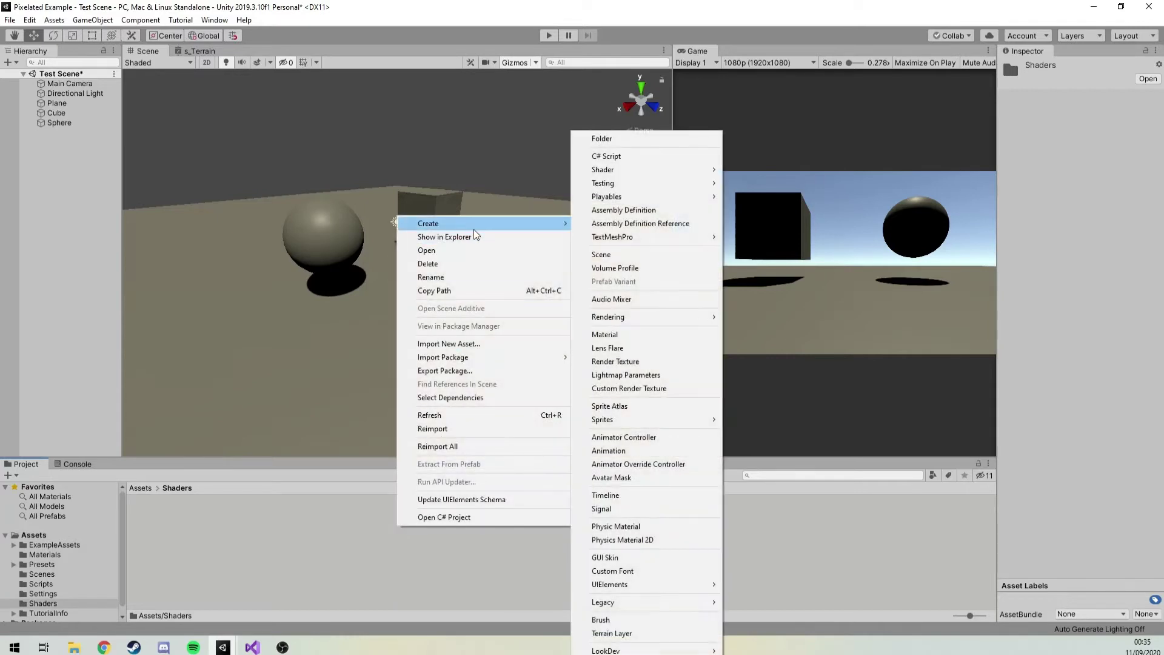
{"action": "mouse_move", "coordinate": [637, 195]}
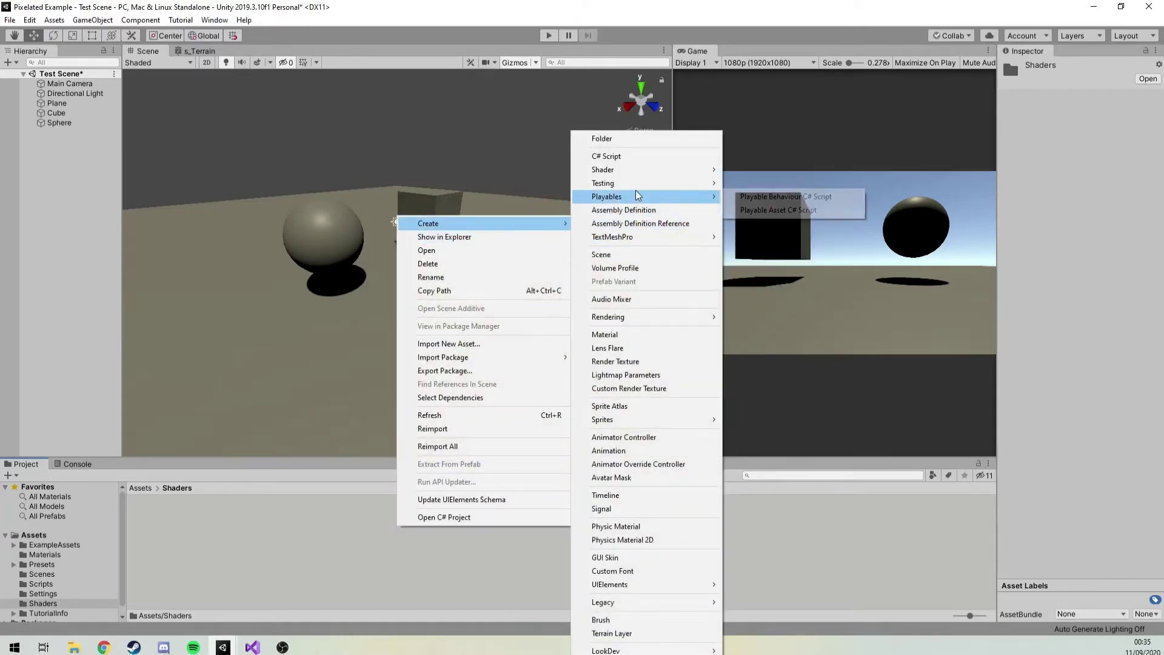
{"action": "mouse_move", "coordinate": [640, 170]}
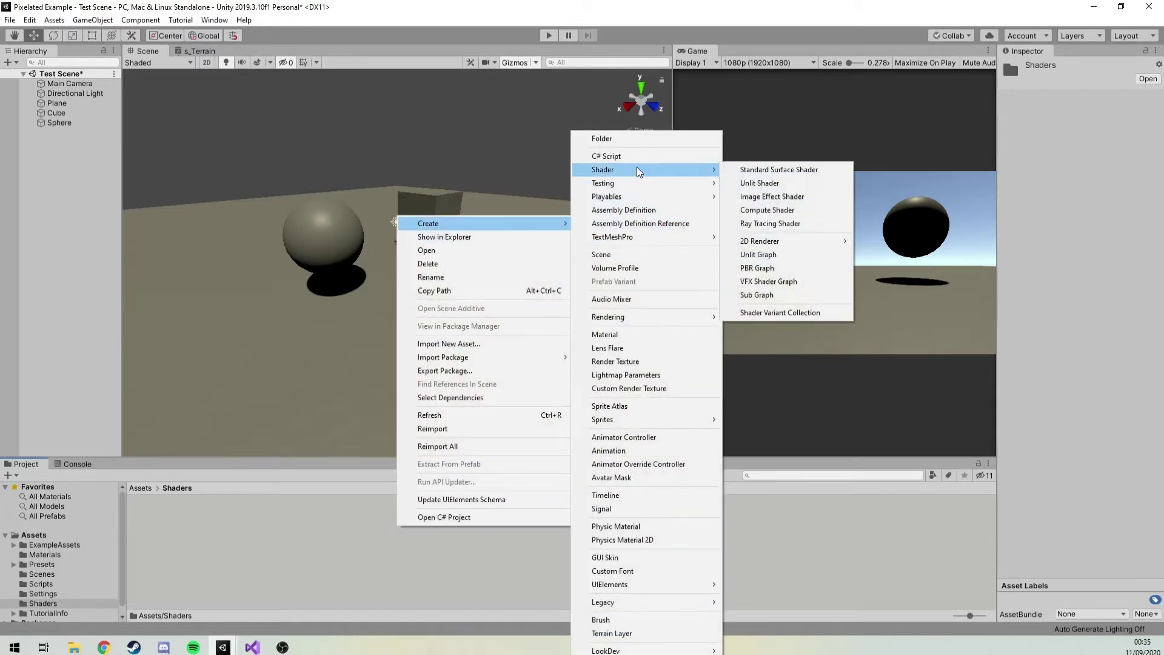
{"action": "left_click", "coordinate": [778, 253]}
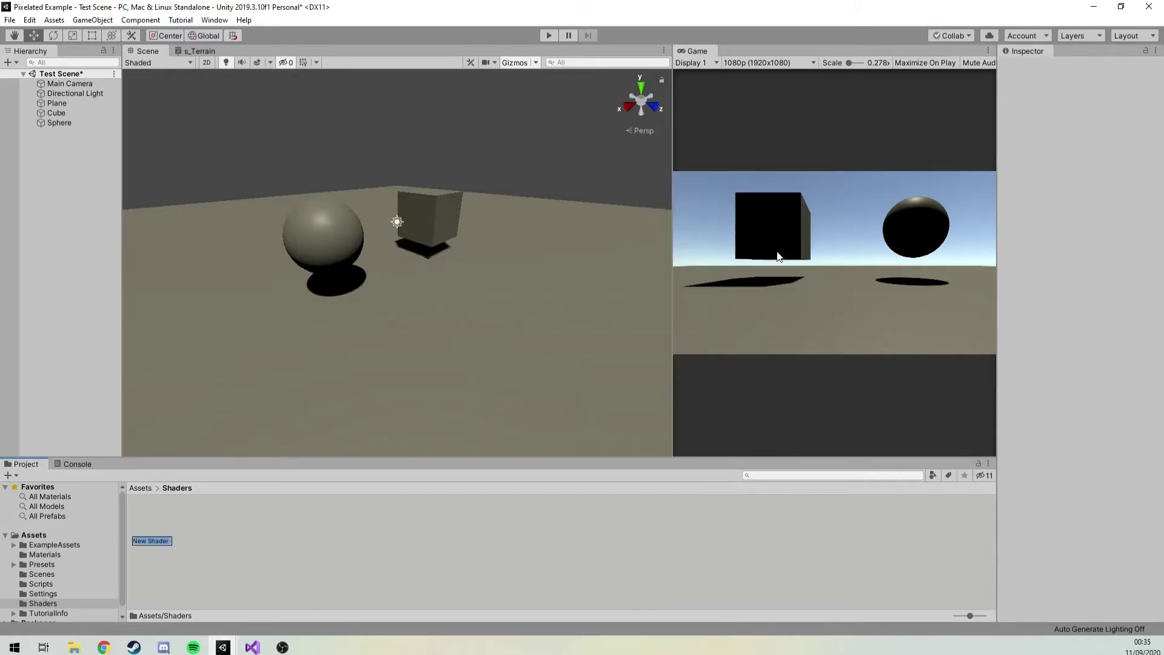
{"action": "type", "text": "s_Pixelated"}
{"action": "key", "text": "Return"}
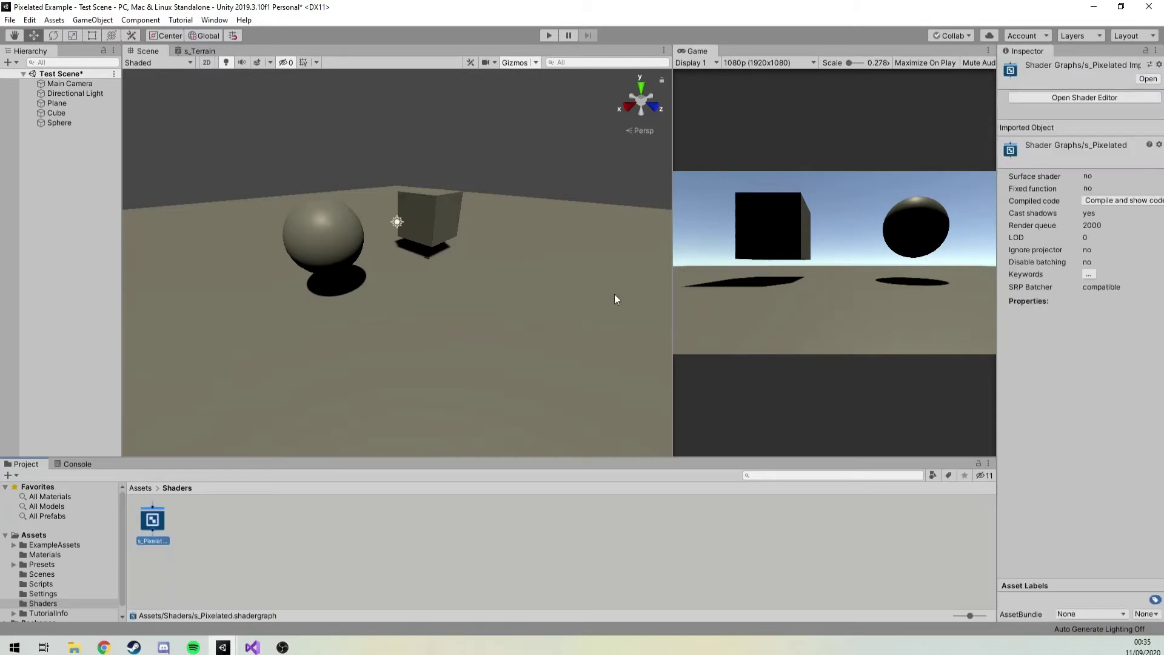
- Open s_Pixelated in Shader Graph, dock a smaller Main Preview, narrow the Blackboard, shift the master node
{"action": "double_click", "coordinate": [153, 520]}
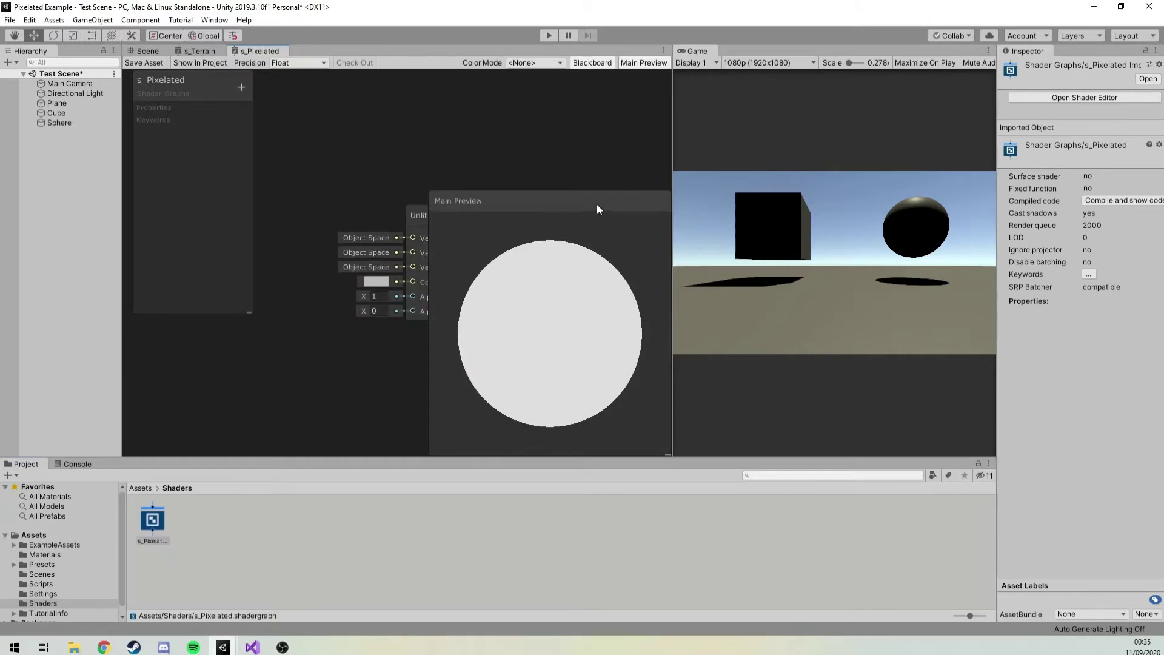
{"action": "left_click_drag", "start_coordinate": [671, 446], "coordinate": [588, 293]}
{"action": "left_click_drag", "start_coordinate": [540, 193], "coordinate": [743, 394]}
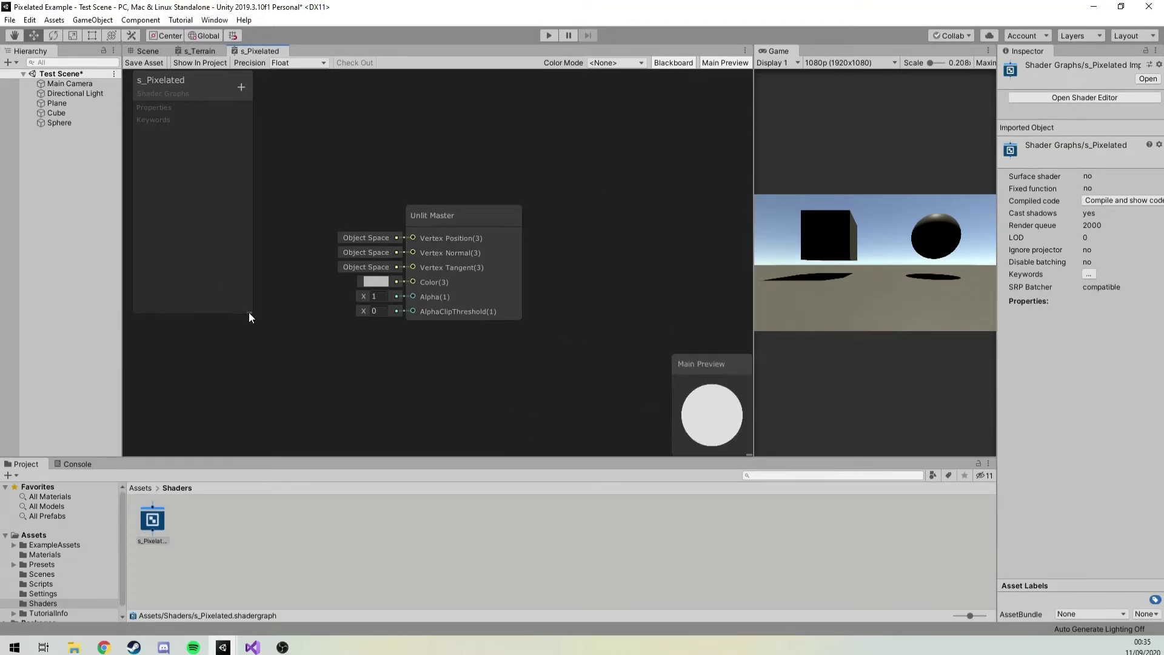
{"action": "left_click_drag", "start_coordinate": [249, 311], "coordinate": [225, 222]}
{"action": "left_click_drag", "start_coordinate": [165, 83], "coordinate": [155, 82]}
{"action": "left_click_drag", "start_coordinate": [439, 216], "coordinate": [566, 215]}
{"action": "scroll", "coordinate": [567, 216], "scroll_direction": "down", "scroll_amount": 5}
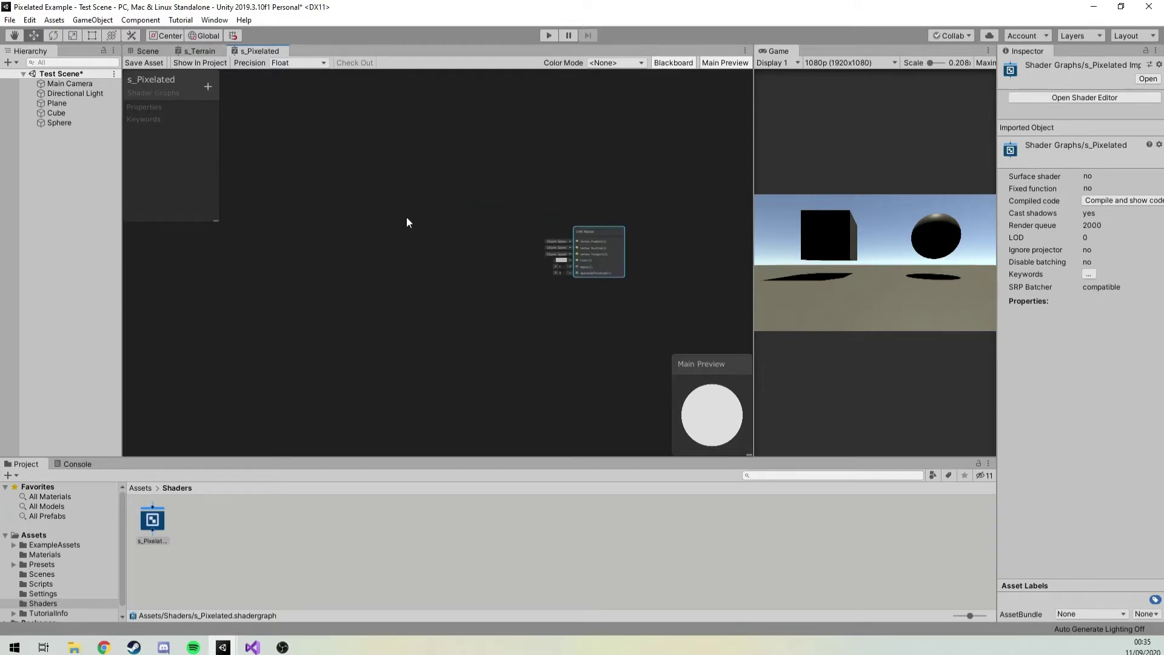
{"action": "middle_click_drag", "start_coordinate": [406, 223], "coordinate": [521, 255]}
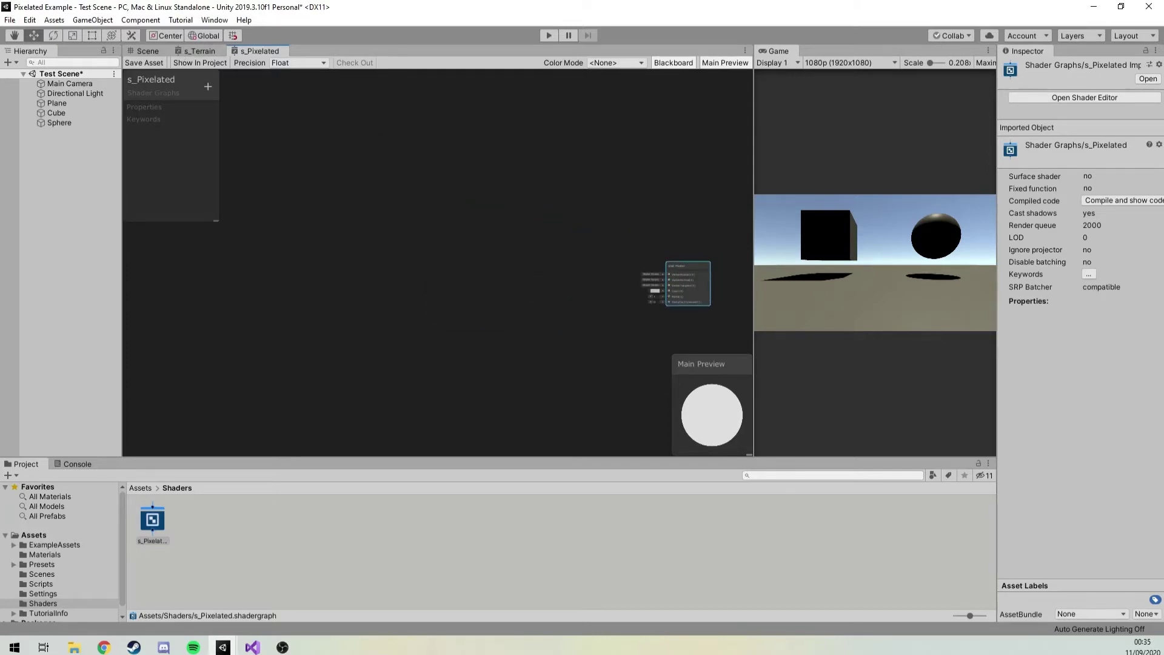
{"action": "key", "text": "alt+Tab"}
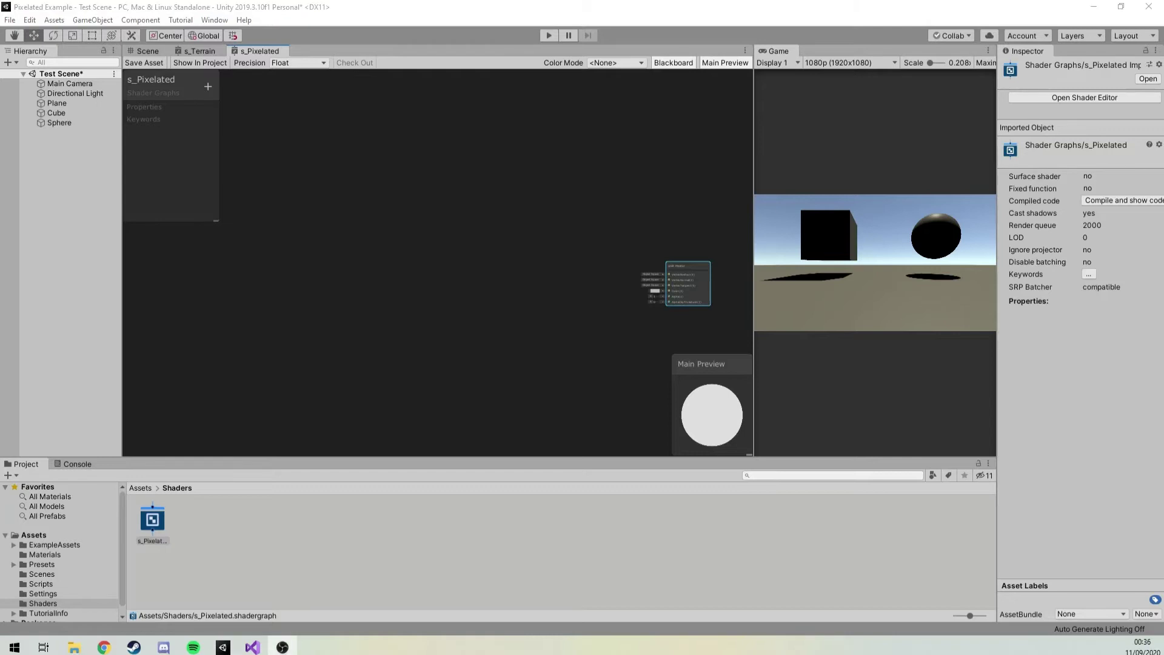
- Add an unexposed Texture2D property referencing _CameraOpaqueTexture and drag it onto the graph
{"action": "left_click", "coordinate": [213, 89]}
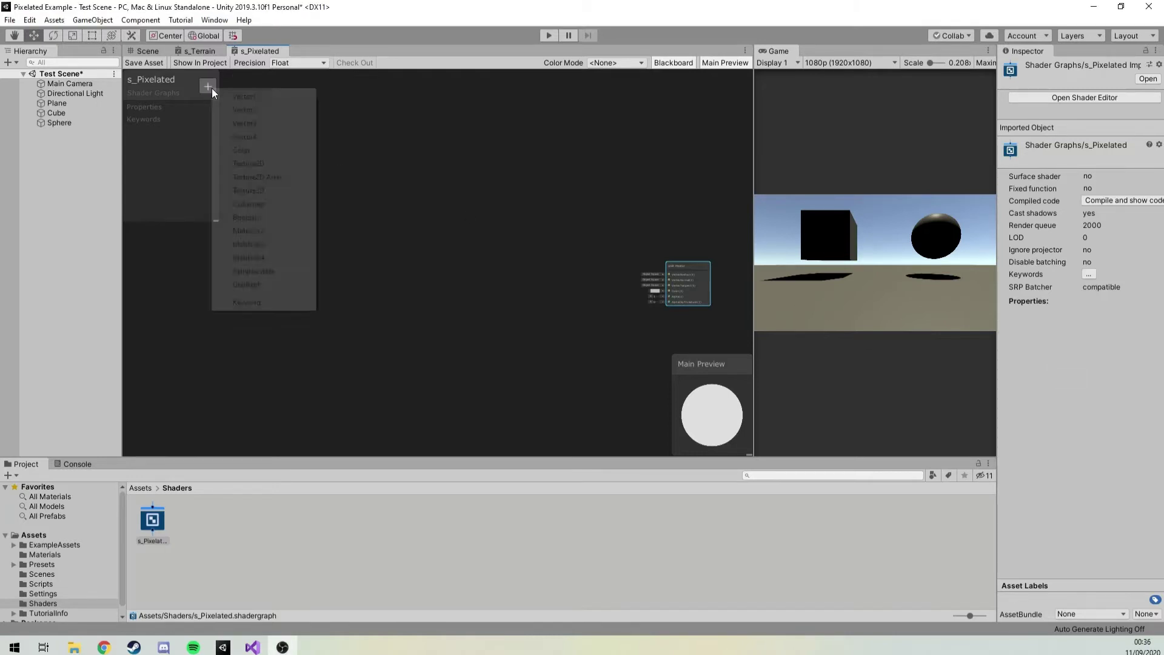
{"action": "left_click", "coordinate": [256, 165]}
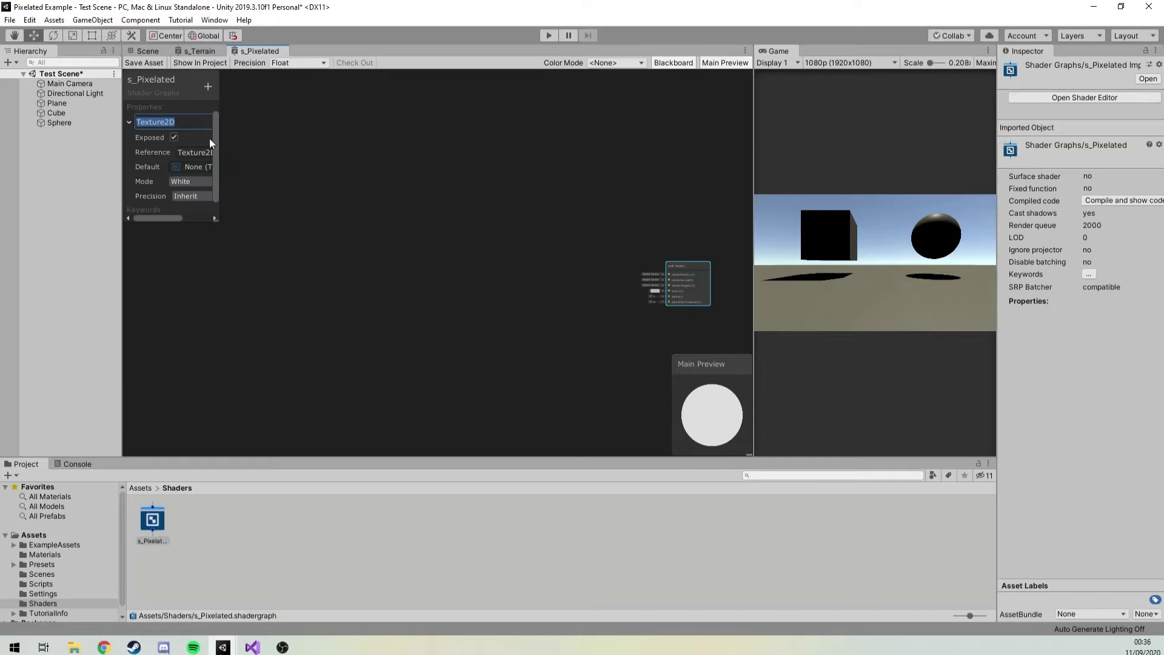
{"action": "key", "text": "Return"}
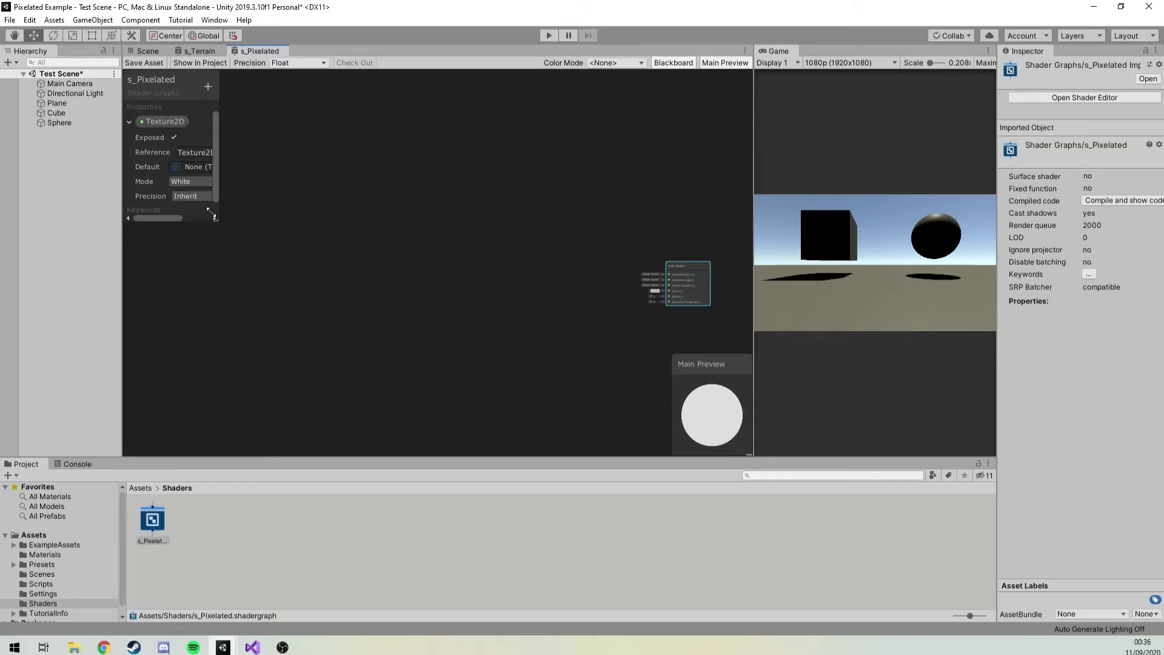
{"action": "left_click_drag", "start_coordinate": [211, 212], "coordinate": [344, 290]}
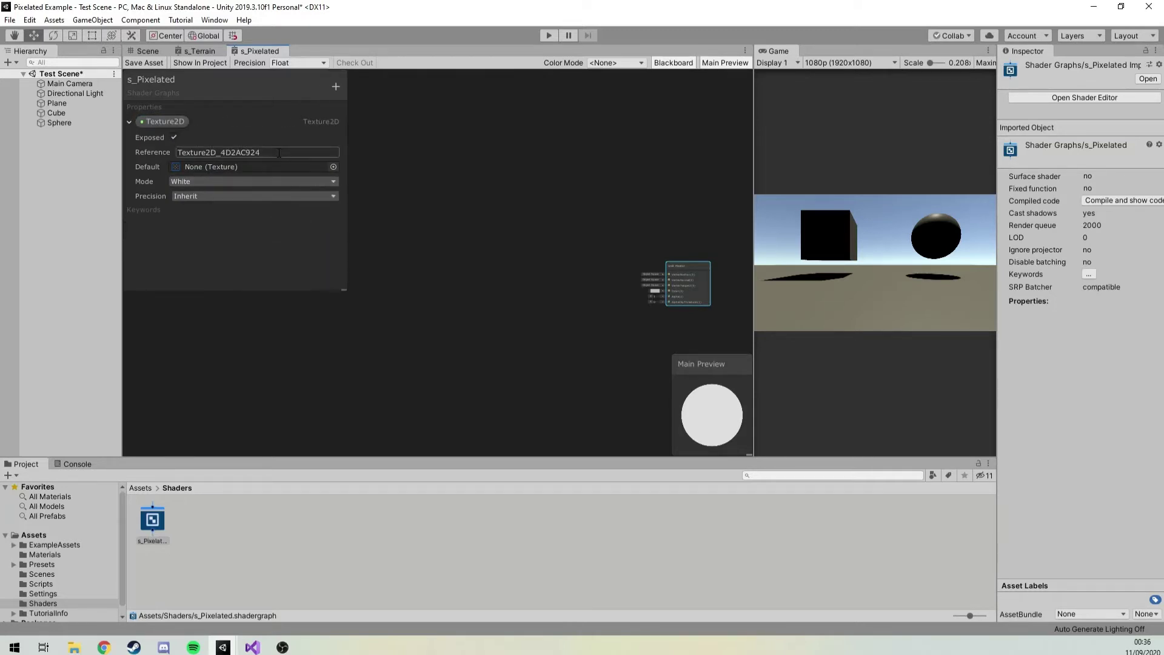
{"action": "left_click", "coordinate": [174, 138]}
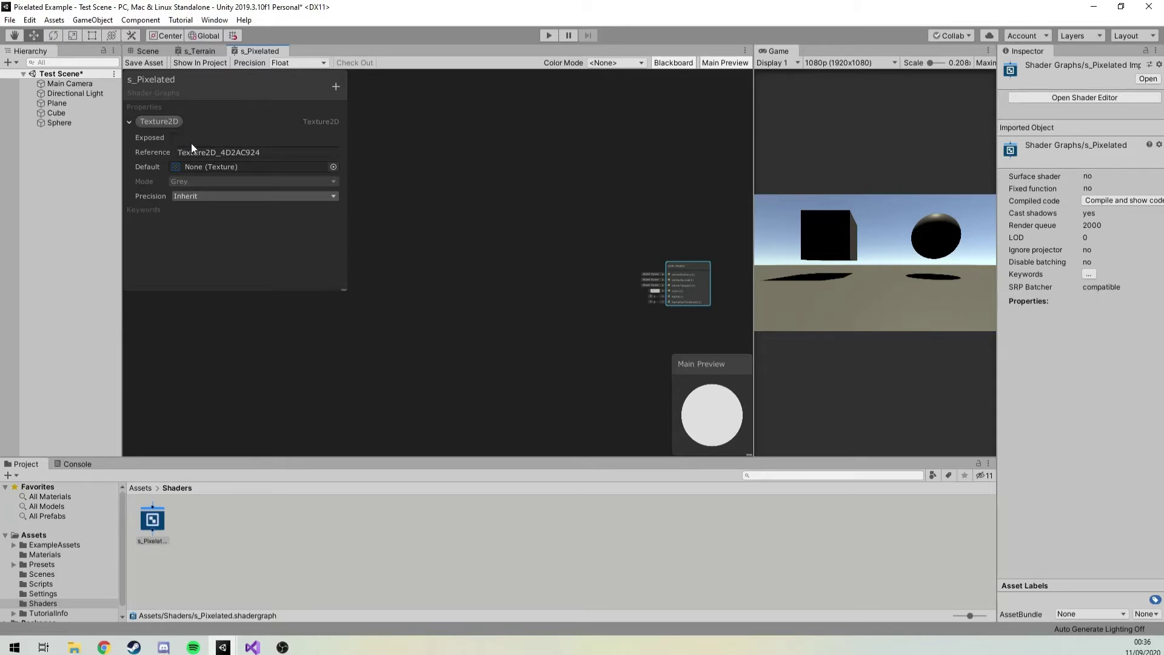
{"action": "left_click", "coordinate": [243, 152]}
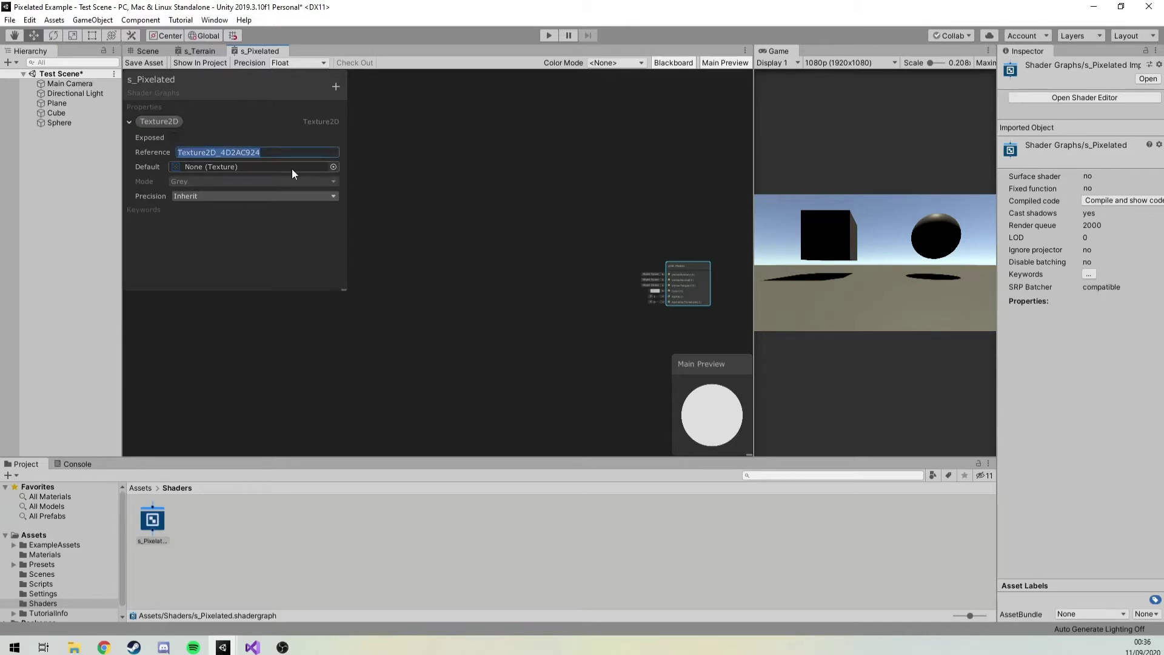
{"action": "type", "text": "_CameraOpaqueTexture"}
{"action": "left_click", "coordinate": [182, 153]}
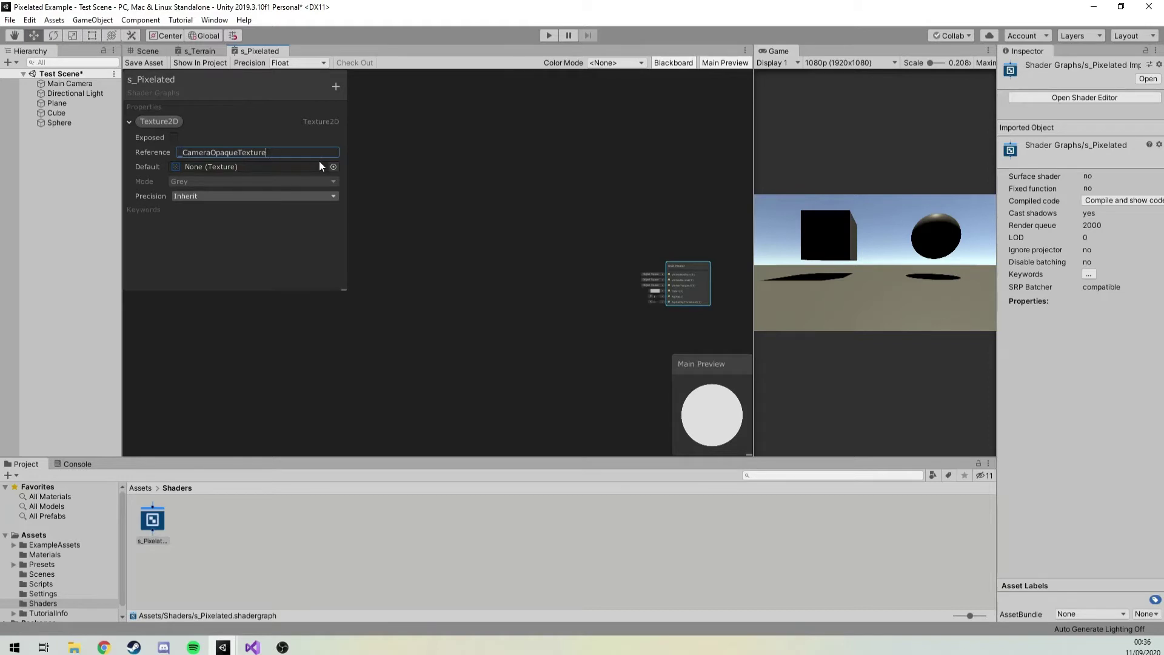
{"action": "key", "text": "Return"}
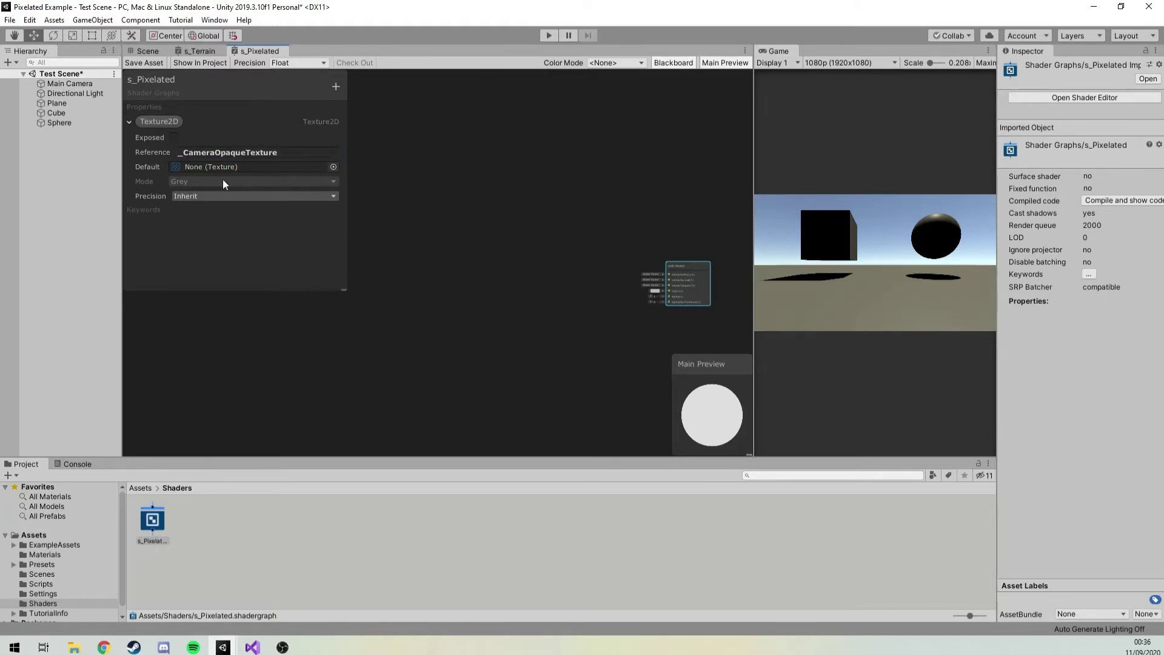
{"action": "left_click_drag", "start_coordinate": [144, 123], "coordinate": [437, 231]}
{"action": "left_click_drag", "start_coordinate": [343, 283], "coordinate": [258, 281]}
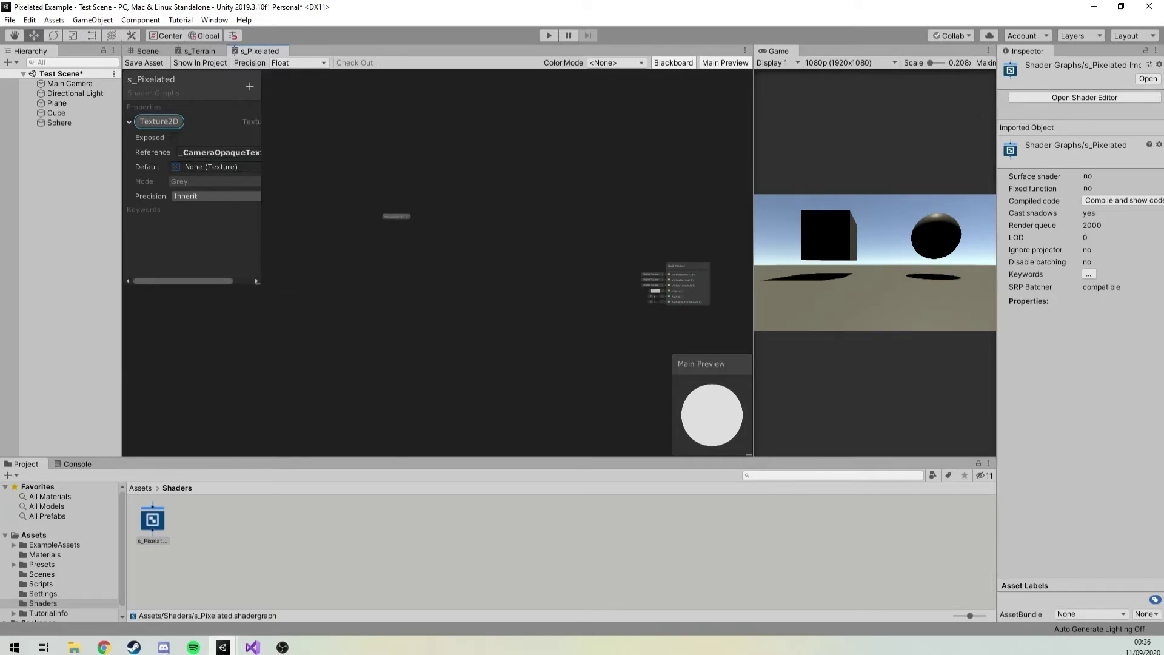
- Add a Vector1 blackboard property named Scaling and set its Mode to Slider
{"action": "left_click", "coordinate": [249, 86]}
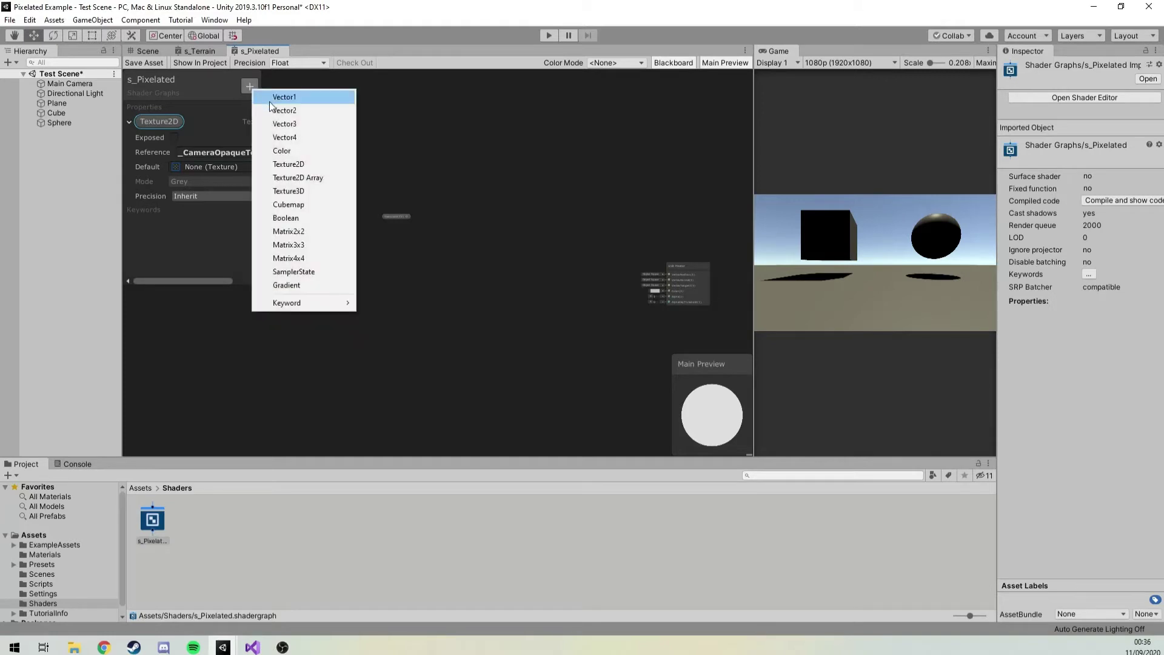
{"action": "left_click", "coordinate": [272, 98]}
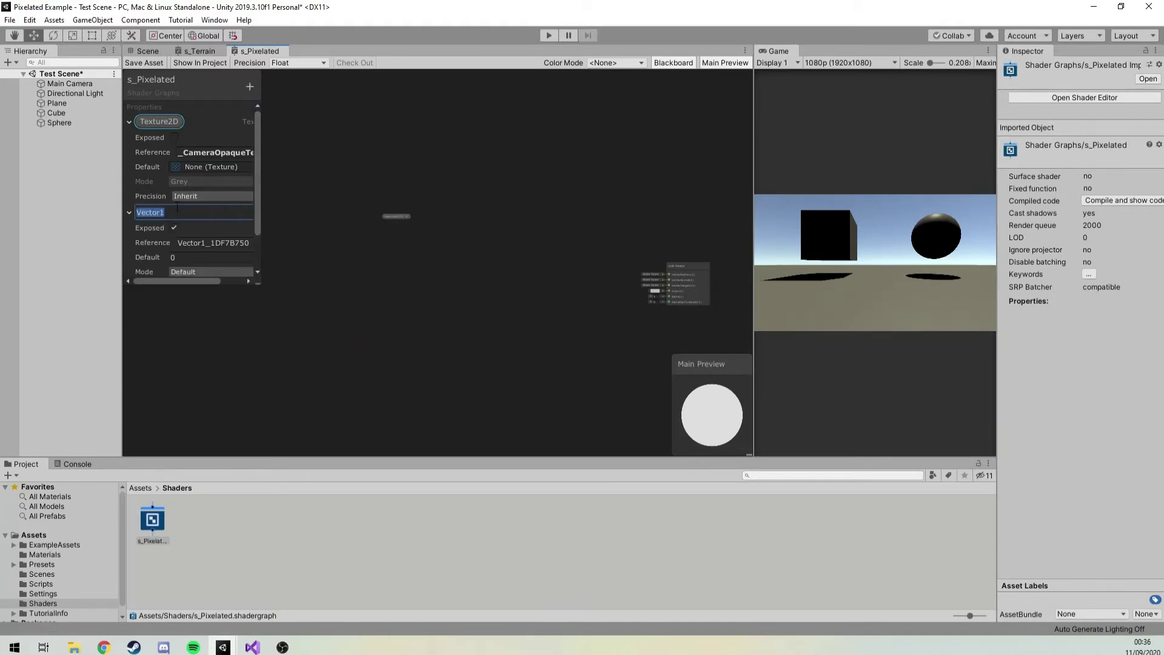
{"action": "type", "text": "Scaling"}
{"action": "key", "text": "Return"}
{"action": "scroll", "coordinate": [206, 243], "scroll_direction": "down", "scroll_amount": 2}
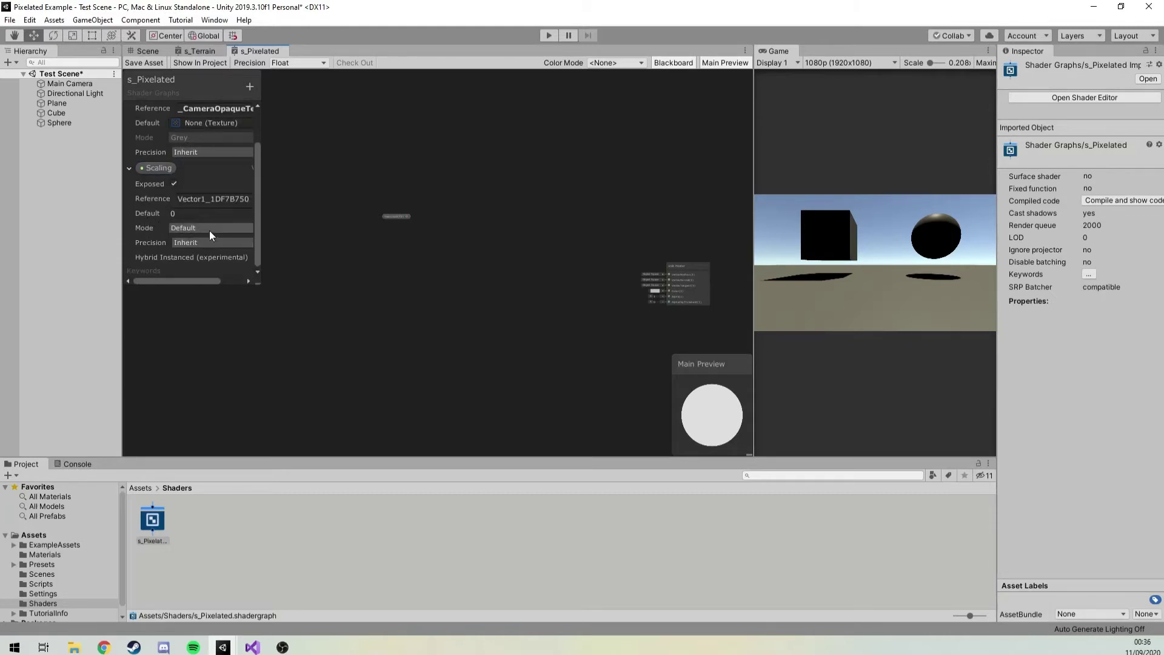
{"action": "left_click", "coordinate": [210, 235]}
{"action": "left_click", "coordinate": [182, 253]}
- Set Scaling's default, maximum and minimum to 0.2 and save the shader graph
{"action": "left_click", "coordinate": [201, 213]}
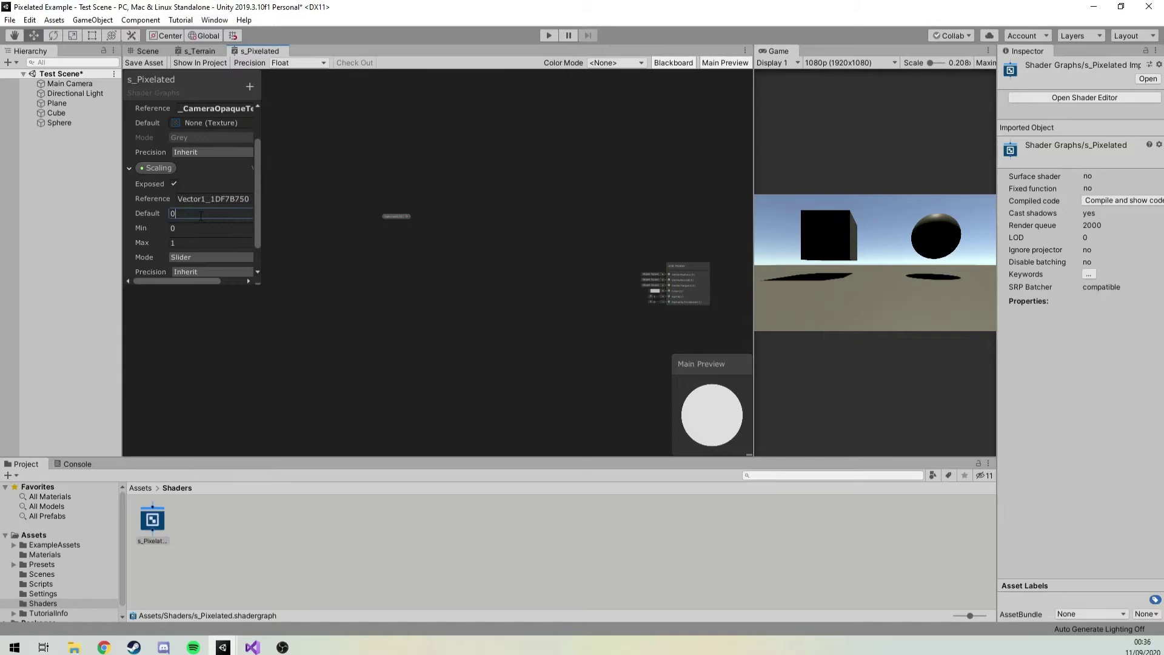
{"action": "type", "text": ".01"}
{"action": "left_click", "coordinate": [192, 242]}
{"action": "type", "text": "0"}
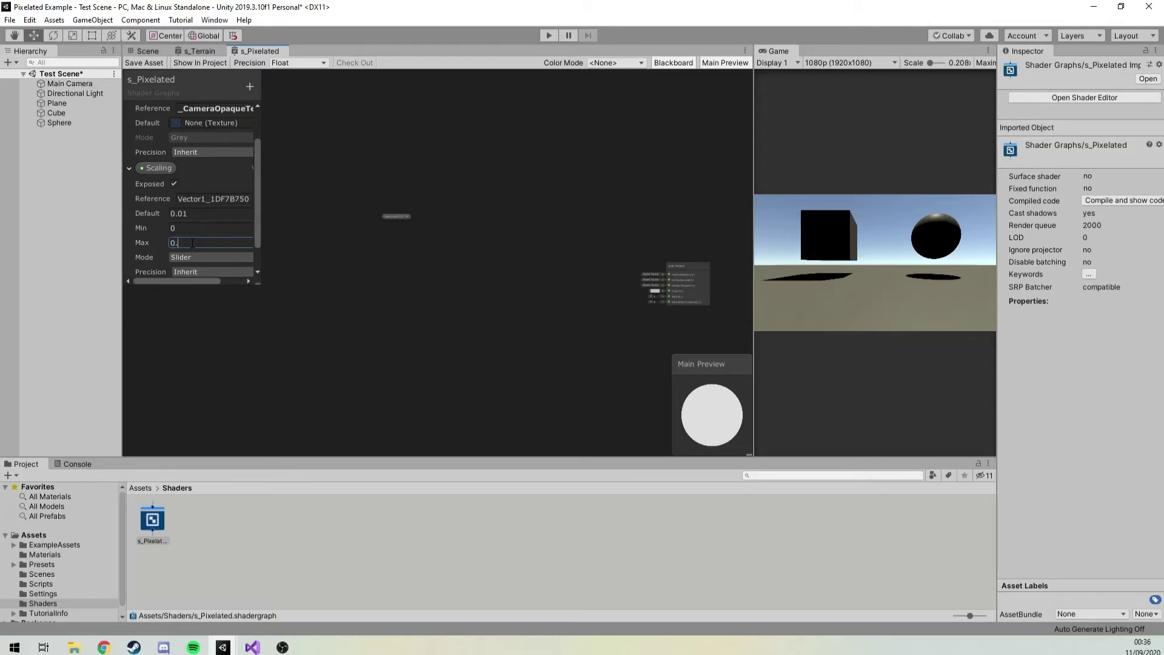
{"action": "type", "text": ".2"}
{"action": "left_click", "coordinate": [192, 226]}
{"action": "type", "text": "0.2"}
{"action": "left_click", "coordinate": [151, 62]}
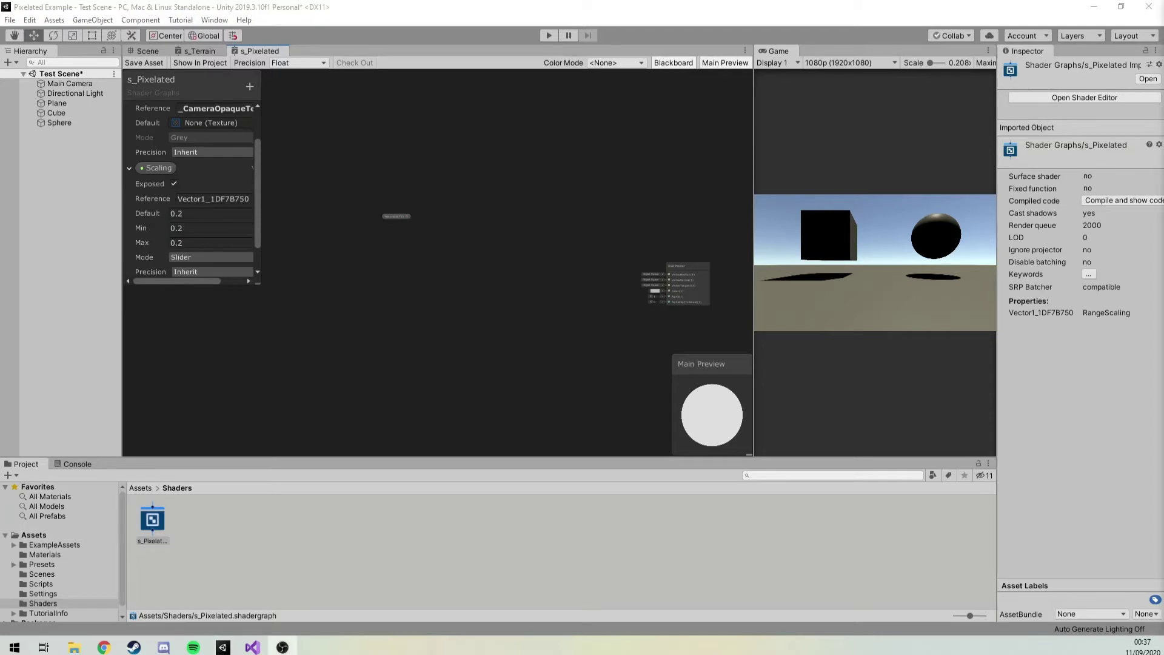
- Add a Screen node to the s_Pixelated graph
{"action": "right_click", "coordinate": [201, 320]}
{"action": "left_click", "coordinate": [213, 326]}
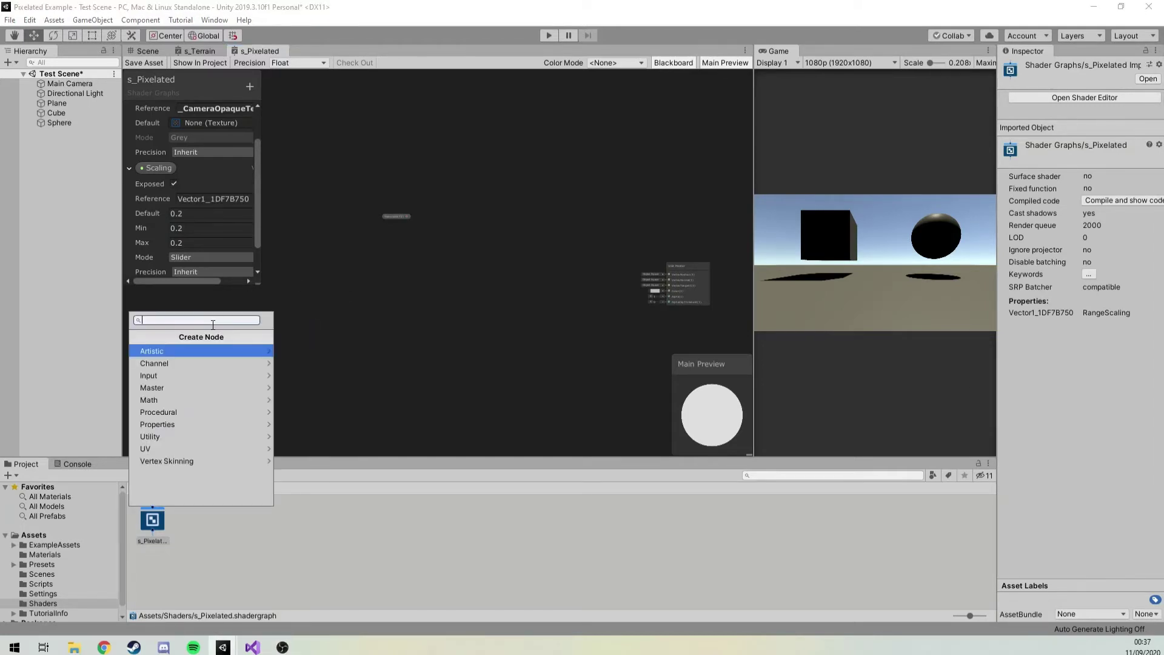
{"action": "type", "text": "screen"}
{"action": "key", "text": "Escape"}
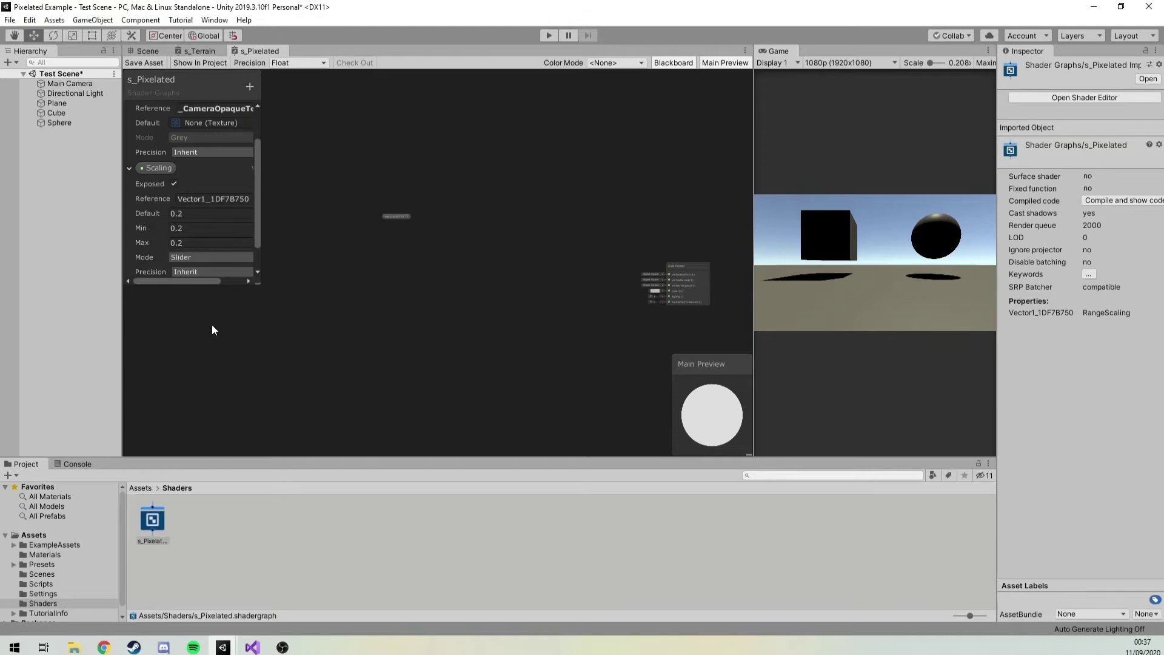
{"action": "left_click_drag", "start_coordinate": [212, 335], "coordinate": [330, 312]}
{"action": "scroll", "coordinate": [340, 315], "scroll_direction": "up", "scroll_amount": 3}
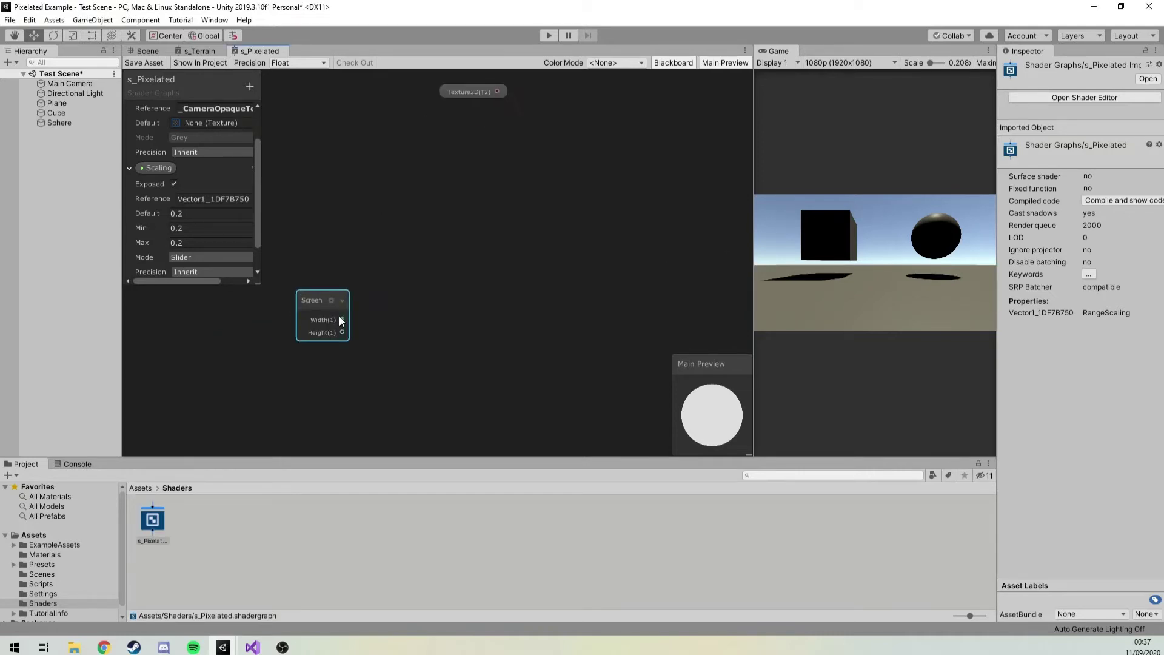
{"action": "scroll", "coordinate": [376, 328], "scroll_direction": "down", "scroll_amount": 1}
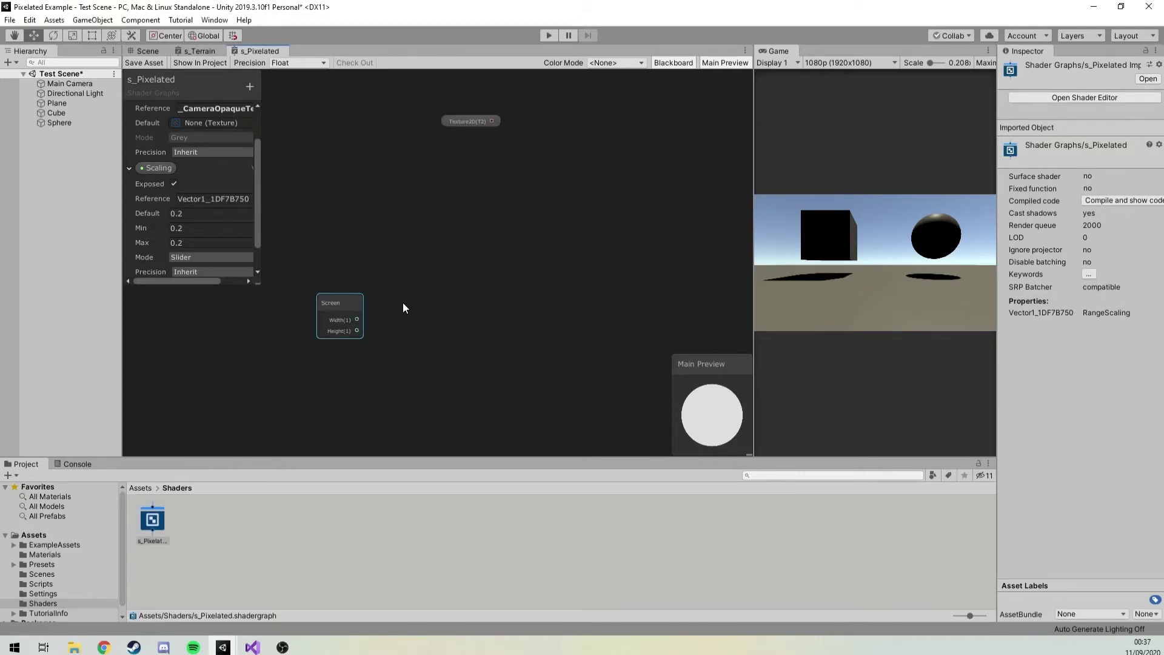
{"action": "scroll", "coordinate": [402, 308], "scroll_direction": "down", "scroll_amount": 2}
- Place the Scaling property and multiply Screen Width by it in a Multiply node
{"action": "left_click_drag", "start_coordinate": [140, 169], "coordinate": [354, 271]}
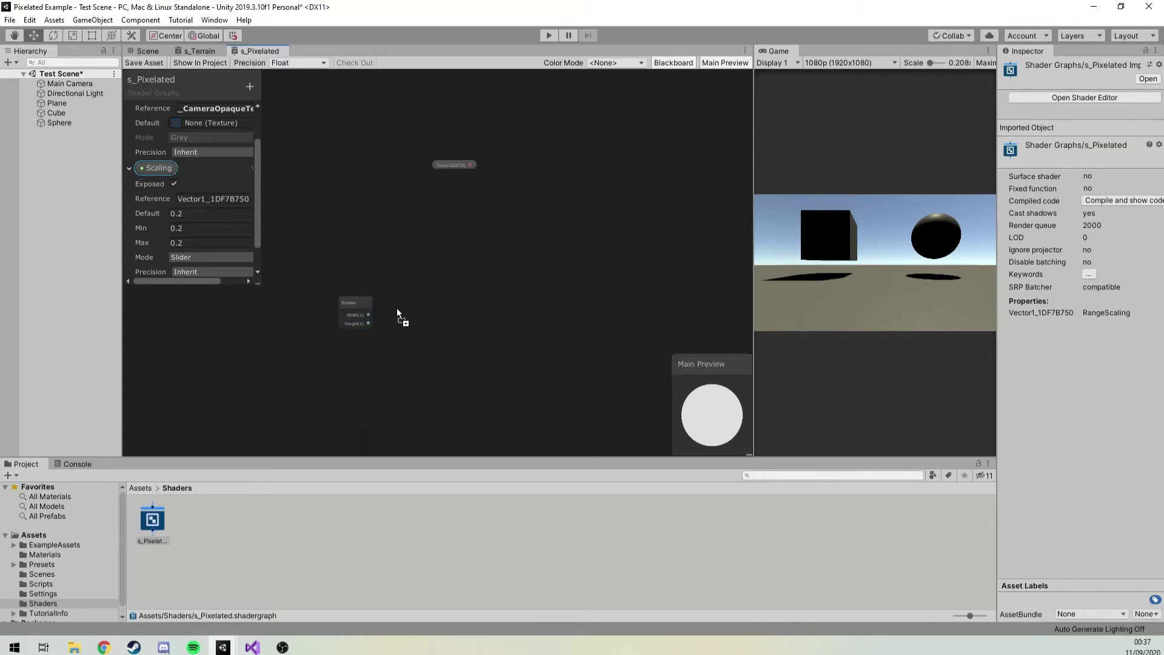
{"action": "left_click_drag", "start_coordinate": [420, 319], "coordinate": [459, 277]}
{"action": "type", "text": "multiply"}
{"action": "key", "text": "Return"}
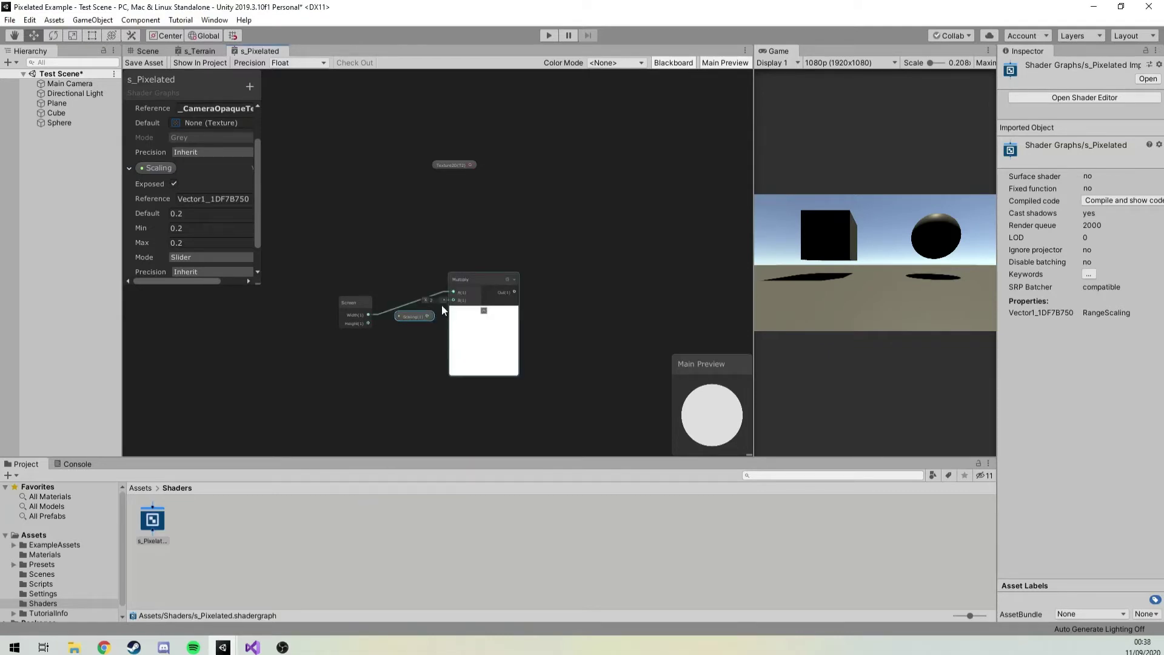
{"action": "left_click_drag", "start_coordinate": [427, 316], "coordinate": [453, 300]}
{"action": "left_click", "coordinate": [483, 311]}
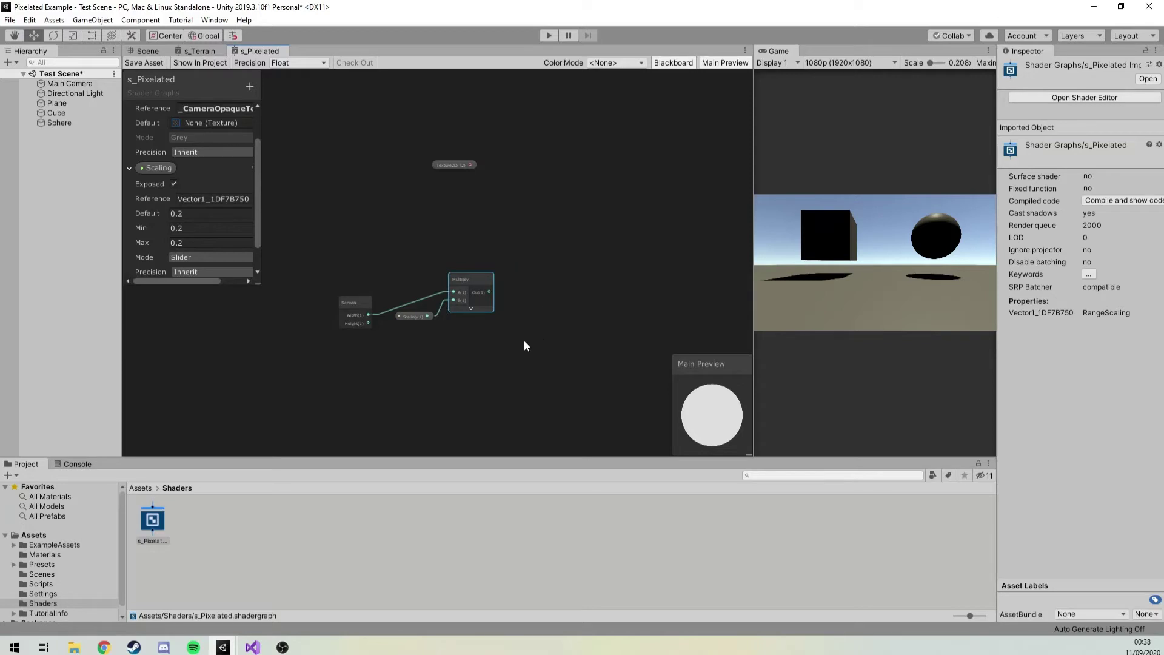
- Add a second Multiply node taking Screen Height into B and Scaling into A
{"action": "left_click_drag", "start_coordinate": [368, 323], "coordinate": [442, 370]}
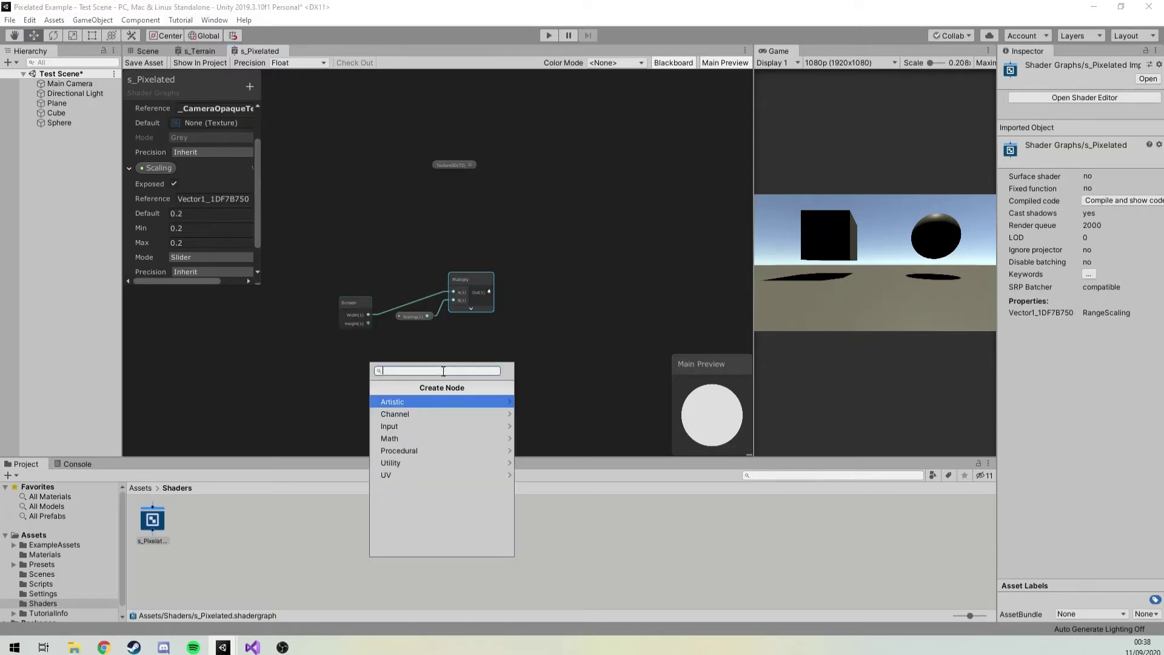
{"action": "type", "text": "mult"}
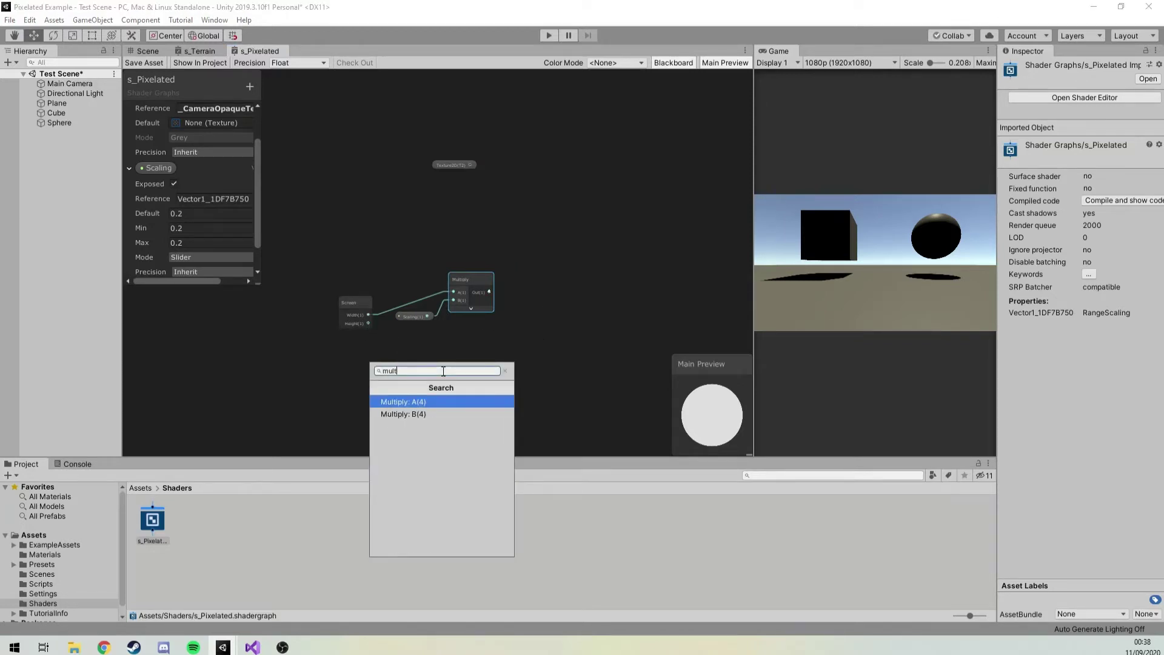
{"action": "left_click", "coordinate": [431, 402]}
{"action": "scroll", "coordinate": [458, 368], "scroll_direction": "up", "scroll_amount": 4}
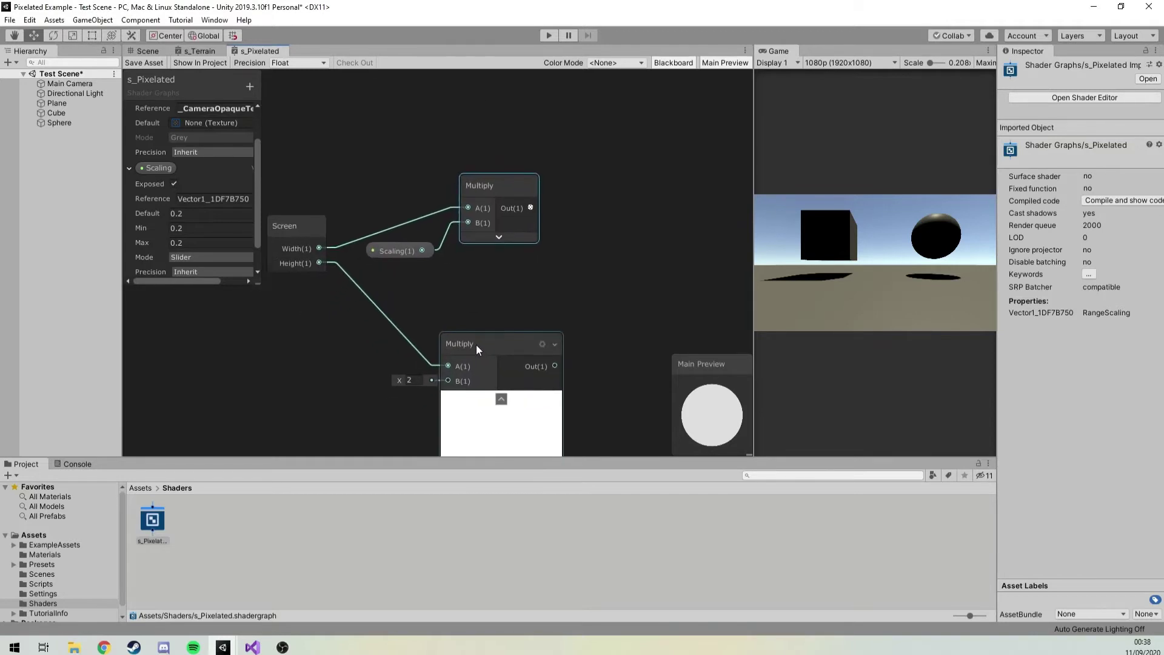
{"action": "left_click", "coordinate": [507, 357]}
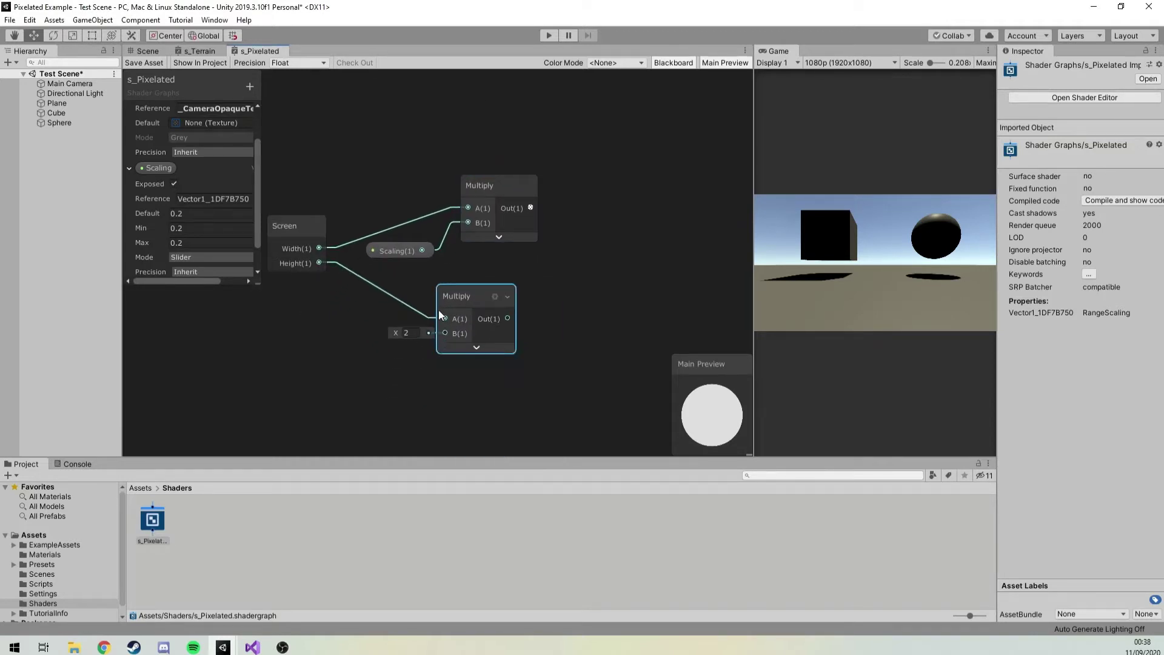
{"action": "left_click", "coordinate": [401, 307]}
{"action": "key", "text": "Delete"}
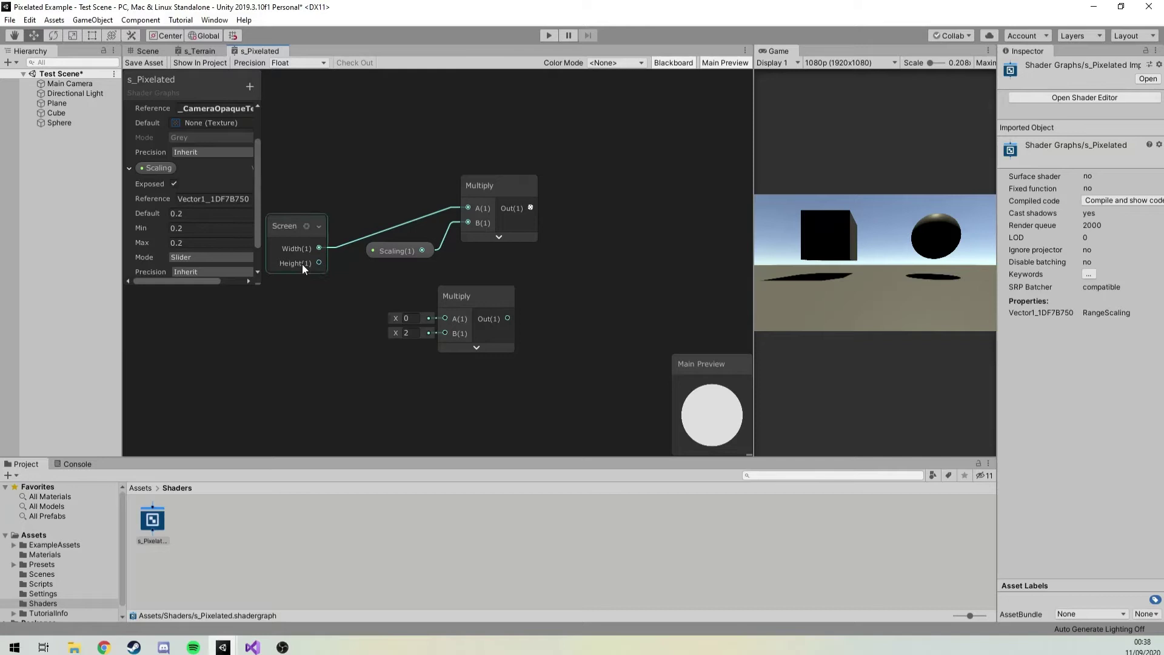
{"action": "left_click_drag", "start_coordinate": [319, 263], "coordinate": [445, 333]}
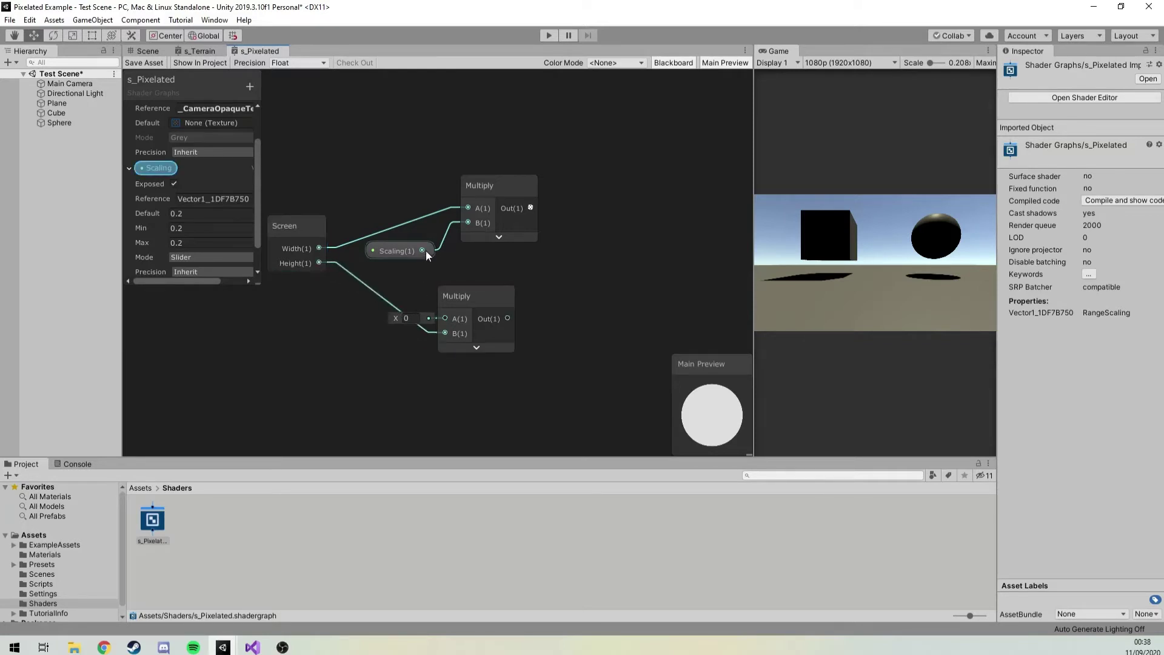
{"action": "left_click_drag", "start_coordinate": [423, 250], "coordinate": [496, 278]}
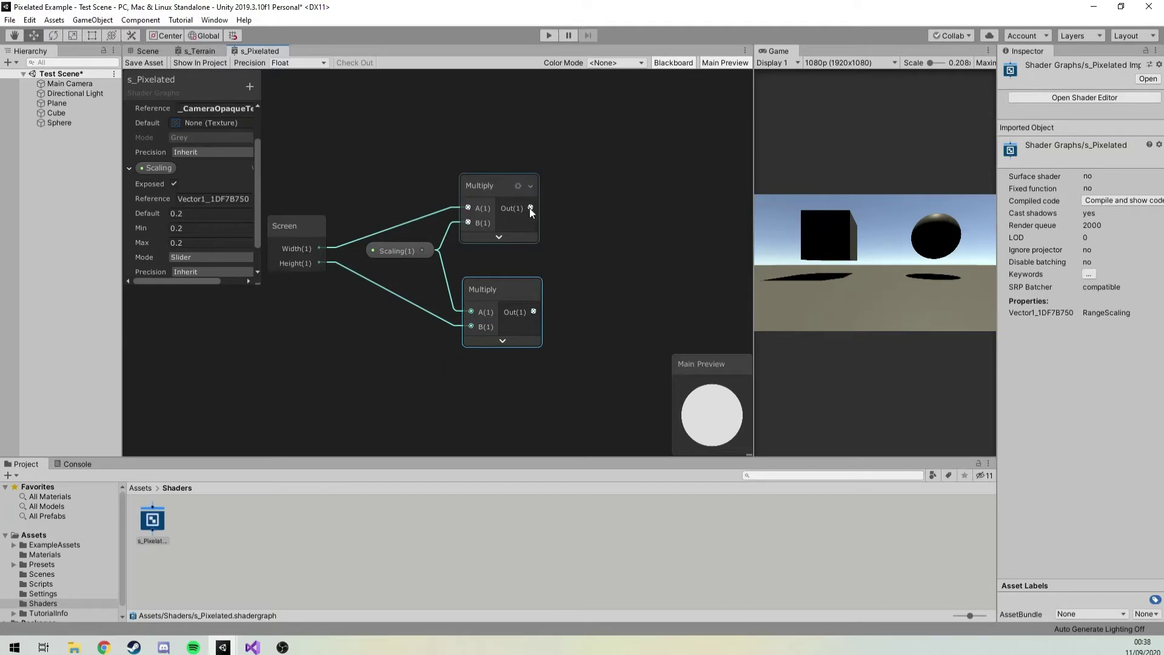
- Create a Combine node with the upper Multiply in R and the lower Multiply in G
{"action": "left_click_drag", "start_coordinate": [531, 207], "coordinate": [669, 274]}
{"action": "type", "text": "combine"}
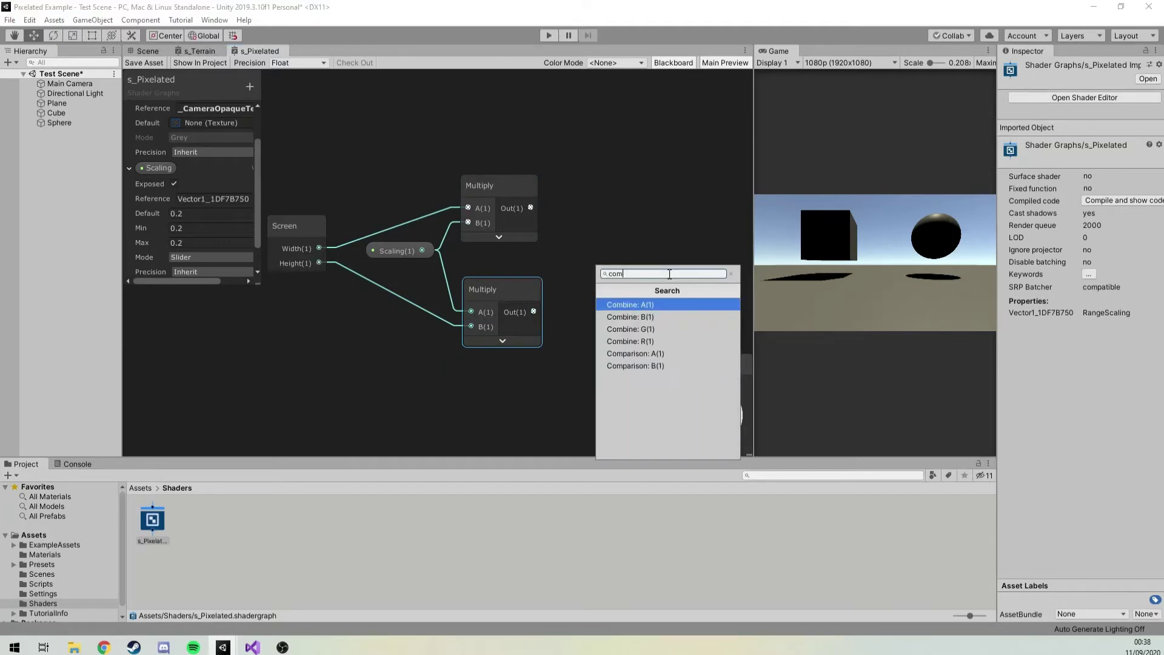
{"action": "key", "text": "Return"}
{"action": "left_click_drag", "start_coordinate": [695, 221], "coordinate": [655, 192]}
{"action": "left_click", "coordinate": [557, 216]}
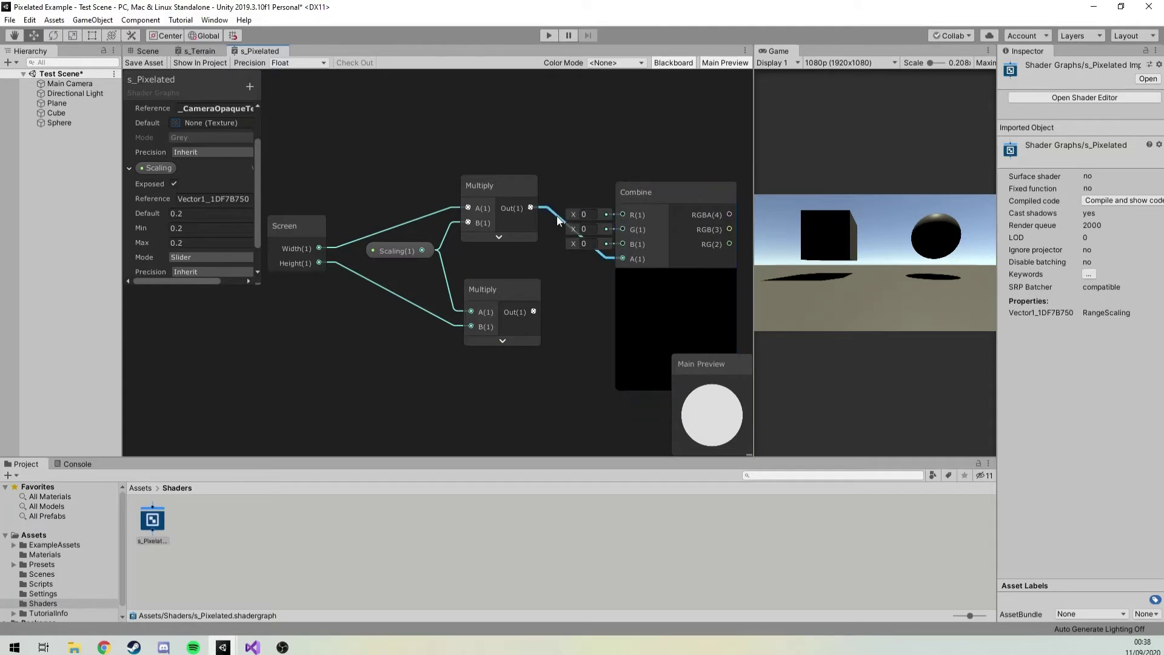
{"action": "key", "text": "Delete"}
{"action": "left_click", "coordinate": [529, 207]}
{"action": "left_click_drag", "start_coordinate": [531, 207], "coordinate": [624, 215]}
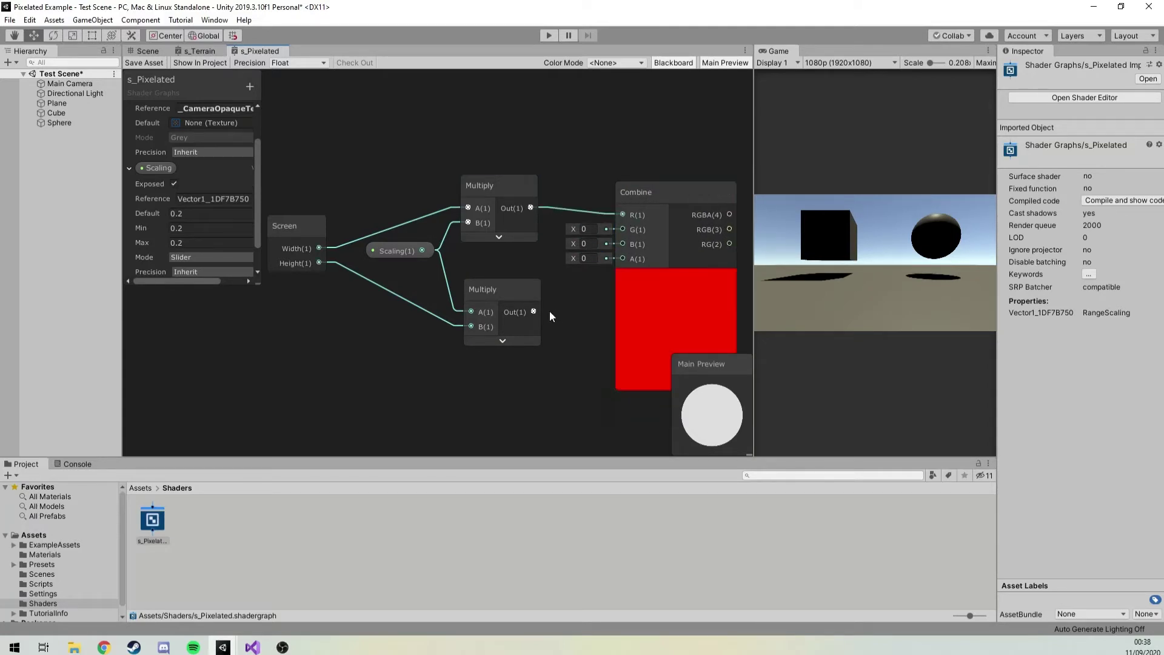
{"action": "left_click_drag", "start_coordinate": [534, 312], "coordinate": [621, 230]}
- Reposition the Combine node, collapse its preview and recentre the graph view
{"action": "left_click_drag", "start_coordinate": [645, 193], "coordinate": [619, 220]}
{"action": "middle_click_drag", "start_coordinate": [606, 234], "coordinate": [518, 271]}
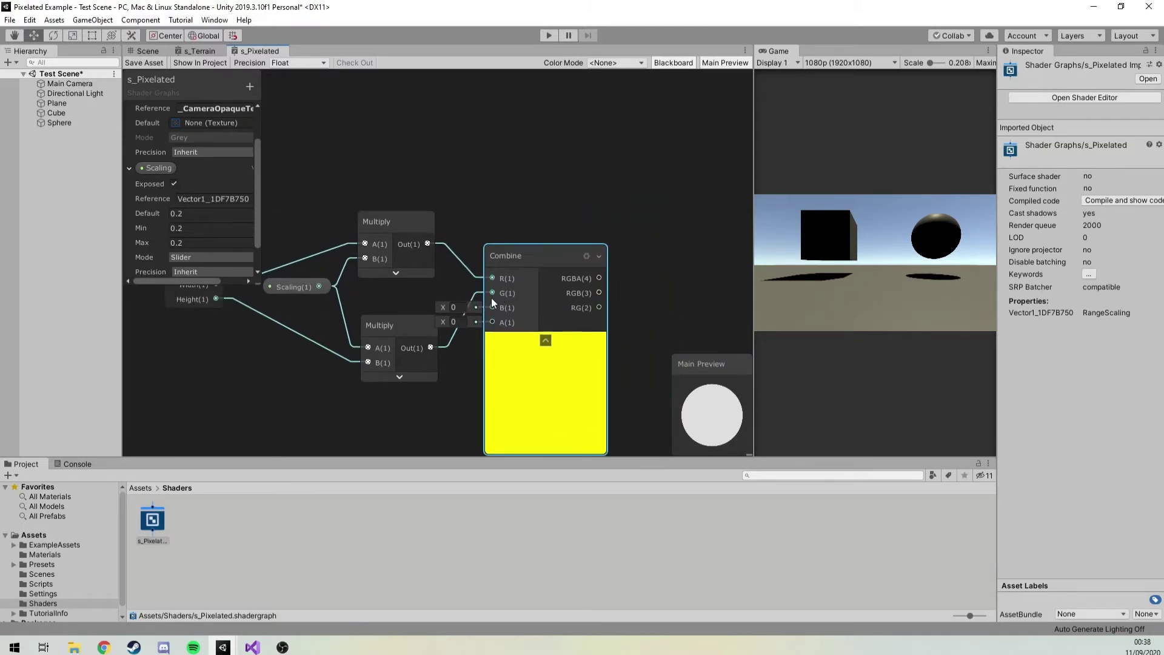
{"action": "left_click", "coordinate": [545, 340]}
{"action": "left_click", "coordinate": [561, 257]}
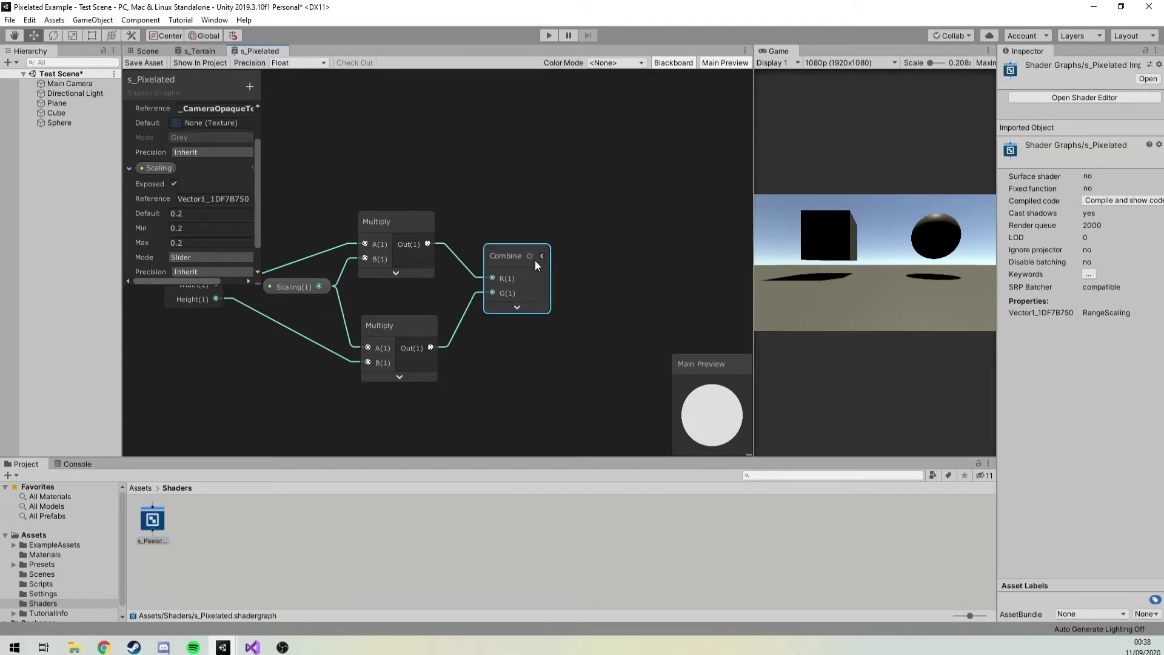
{"action": "left_click", "coordinate": [542, 256]}
{"action": "middle_click_drag", "start_coordinate": [566, 263], "coordinate": [594, 242]}
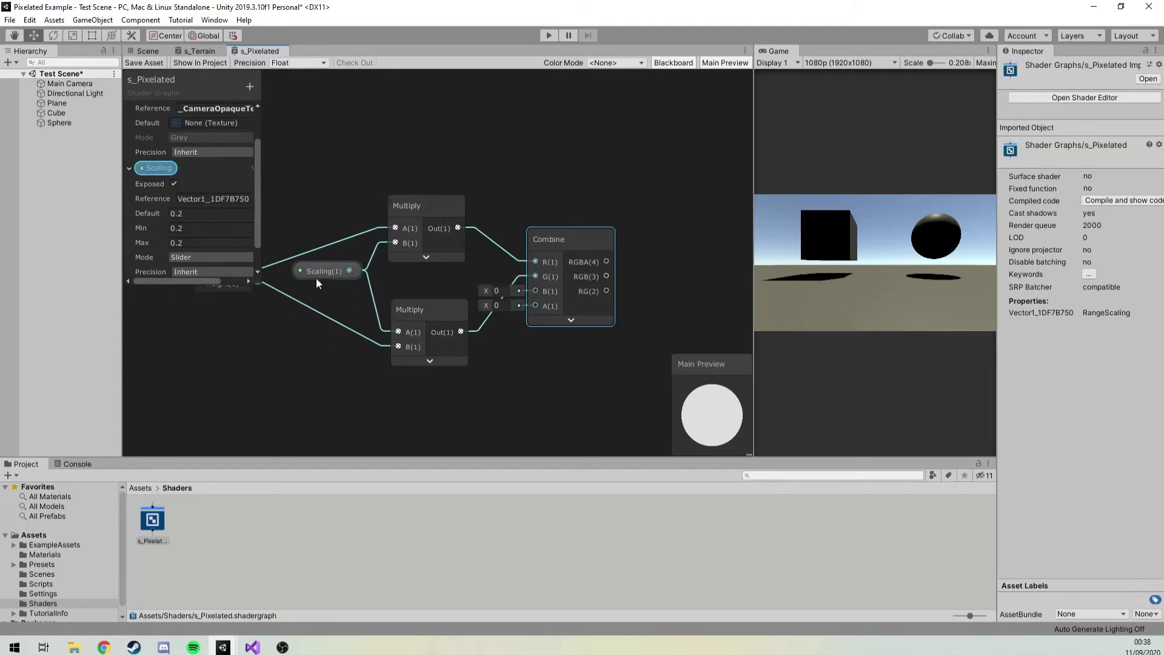
{"action": "middle_click_drag", "start_coordinate": [316, 277], "coordinate": [407, 286]}
{"action": "middle_click_drag", "start_coordinate": [550, 282], "coordinate": [417, 274]}
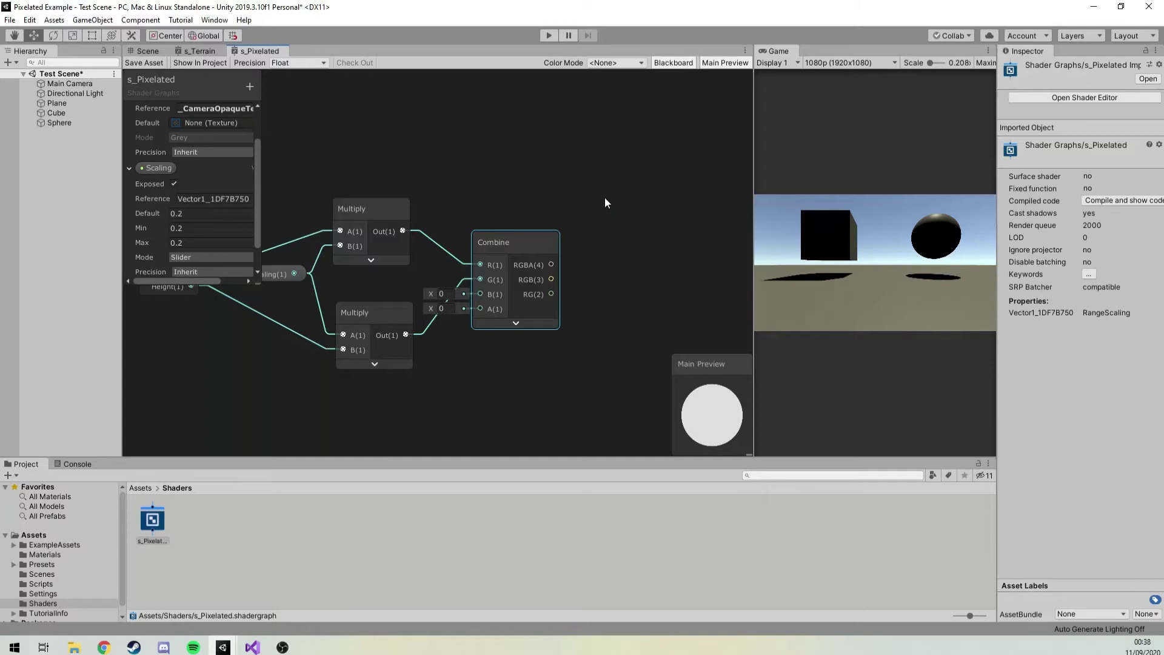
{"action": "middle_click_drag", "start_coordinate": [610, 198], "coordinate": [562, 222]}
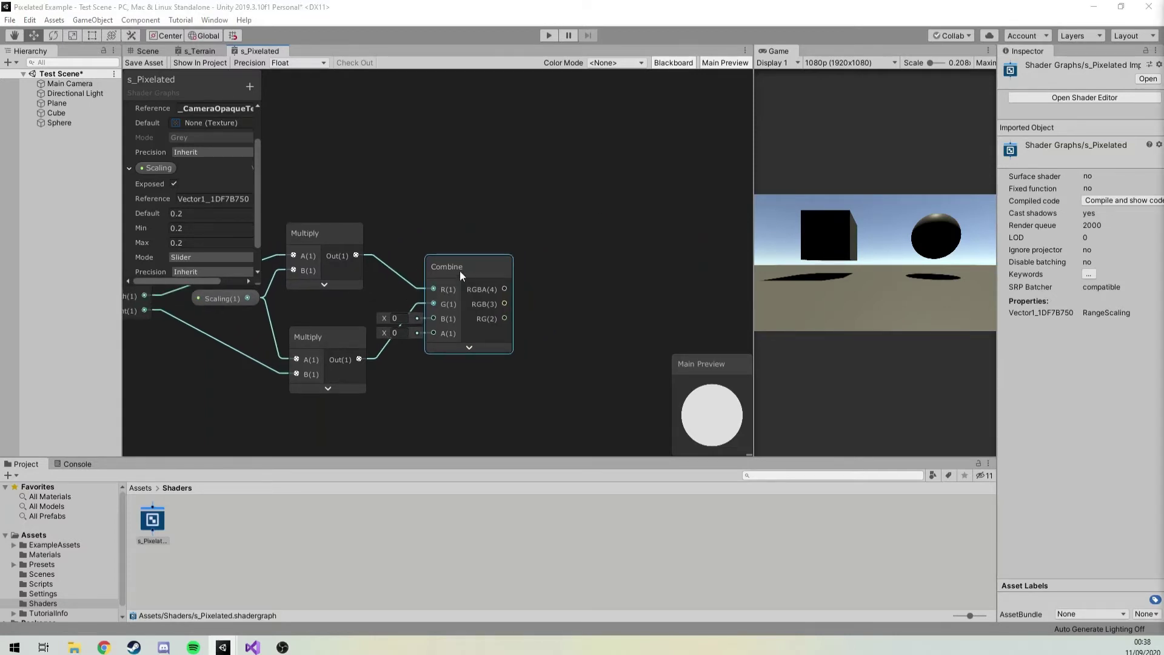
{"action": "middle_click_drag", "start_coordinate": [557, 255], "coordinate": [564, 272]}
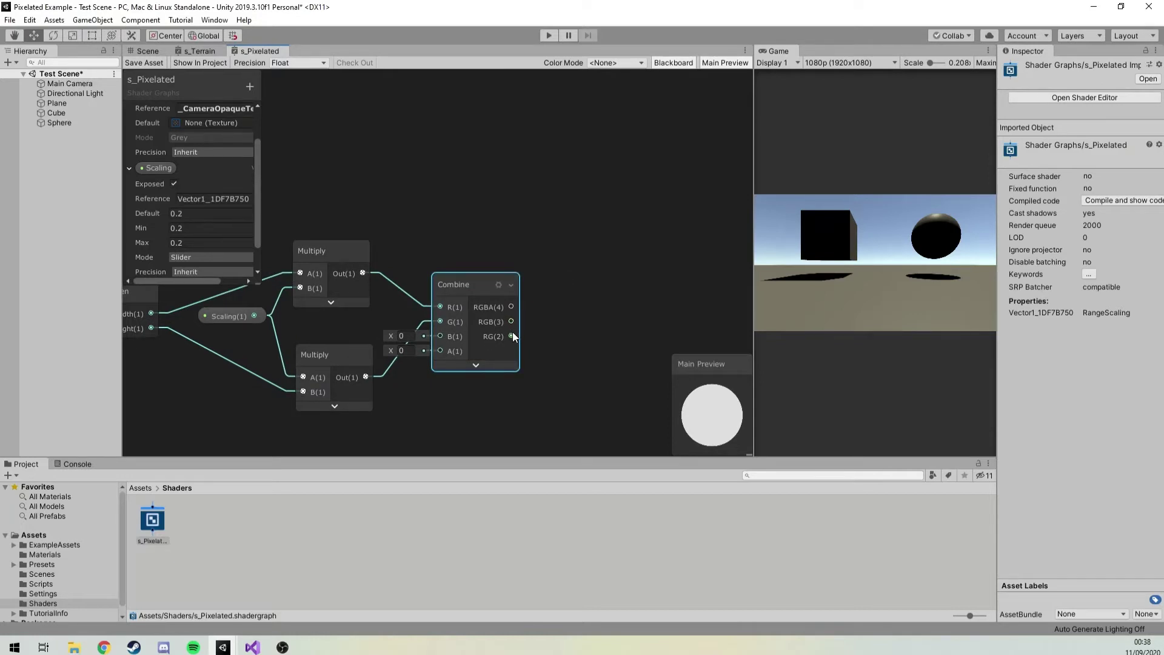
{"action": "left_click_drag", "start_coordinate": [513, 337], "coordinate": [545, 200]}
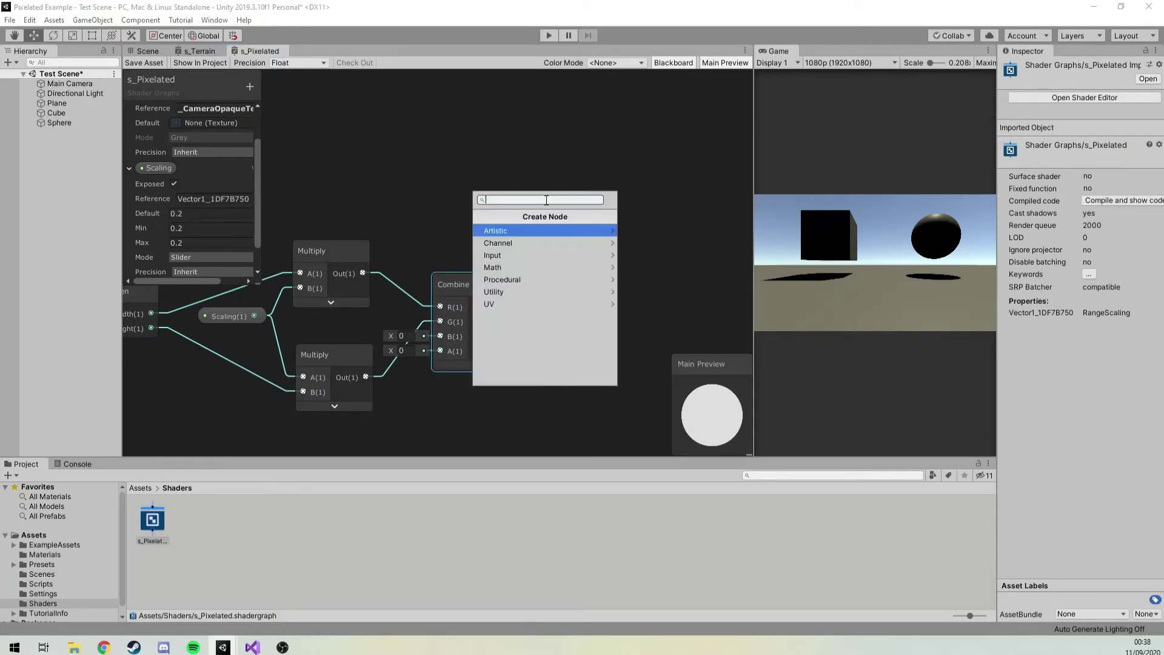
- Create a Tiling And Offset node fed by Combine RG as its tiling
{"action": "type", "text": "tili"}
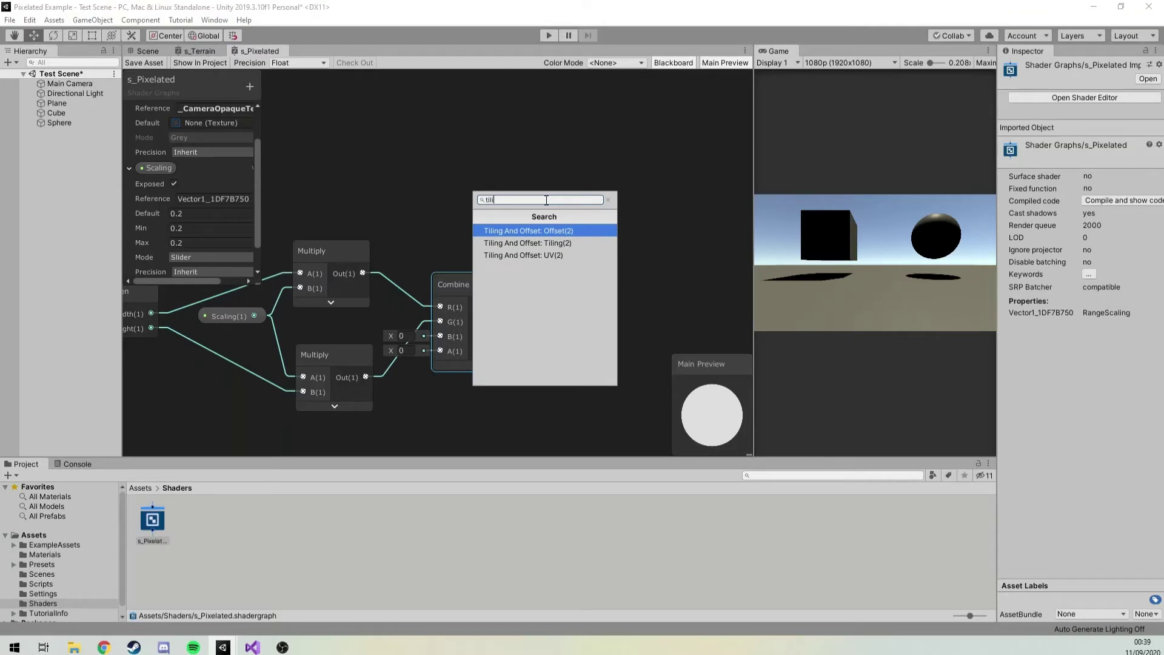
{"action": "key", "text": "Down"}
{"action": "key", "text": "Return"}
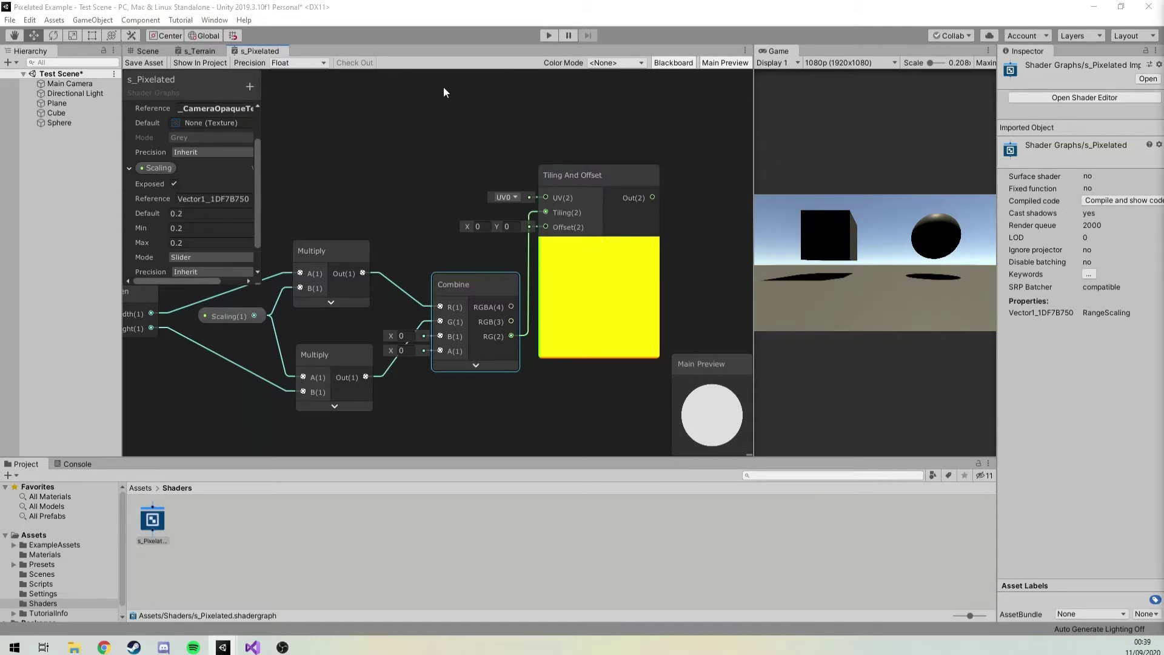
- Add a Screen Position node wired into Tiling And Offset UV and rearrange the nodes
{"action": "middle_click_drag", "start_coordinate": [443, 92], "coordinate": [377, 141]}
{"action": "right_click", "coordinate": [377, 142]}
{"action": "left_click", "coordinate": [394, 151]}
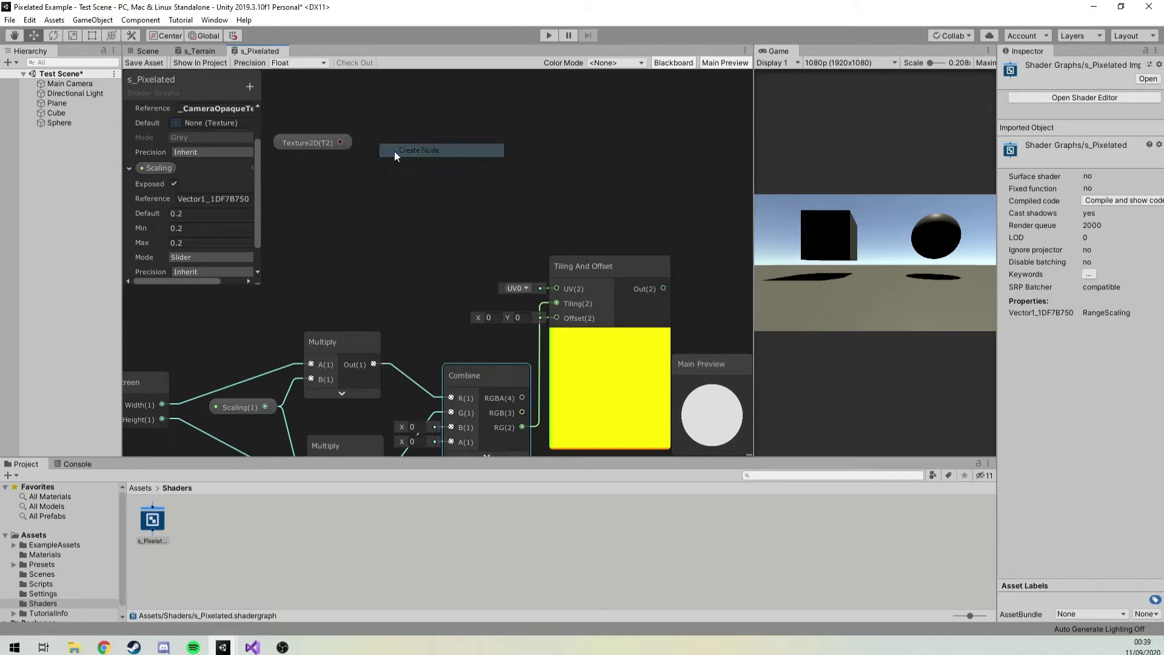
{"action": "type", "text": "scree"}
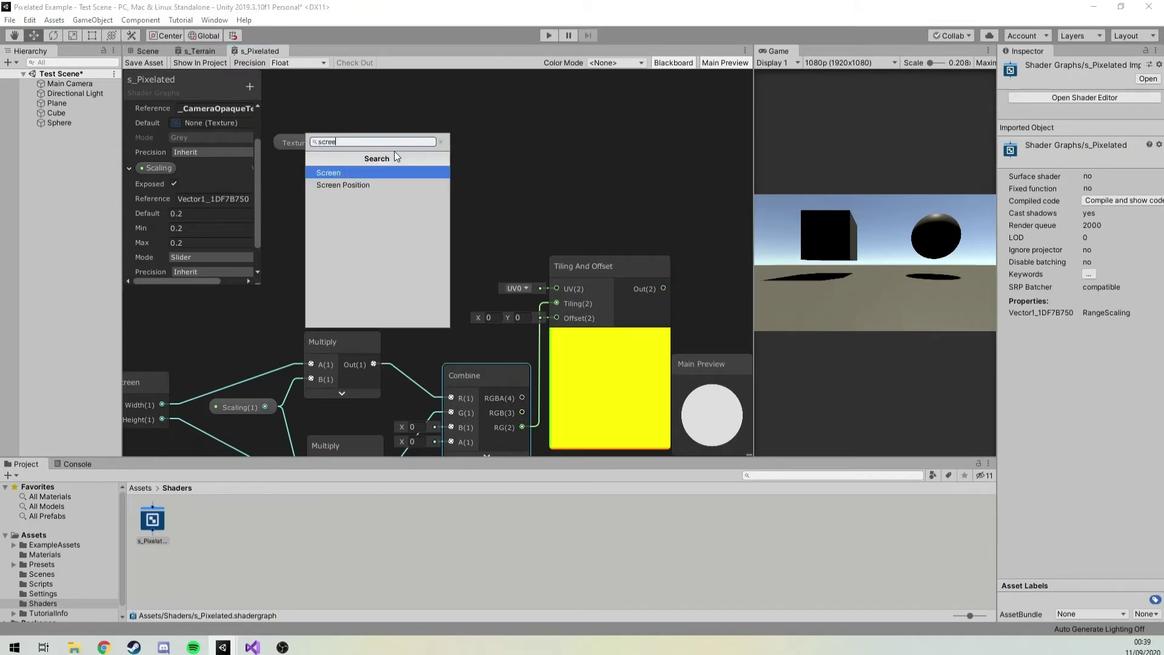
{"action": "key", "text": "Down"}
{"action": "key", "text": "Return"}
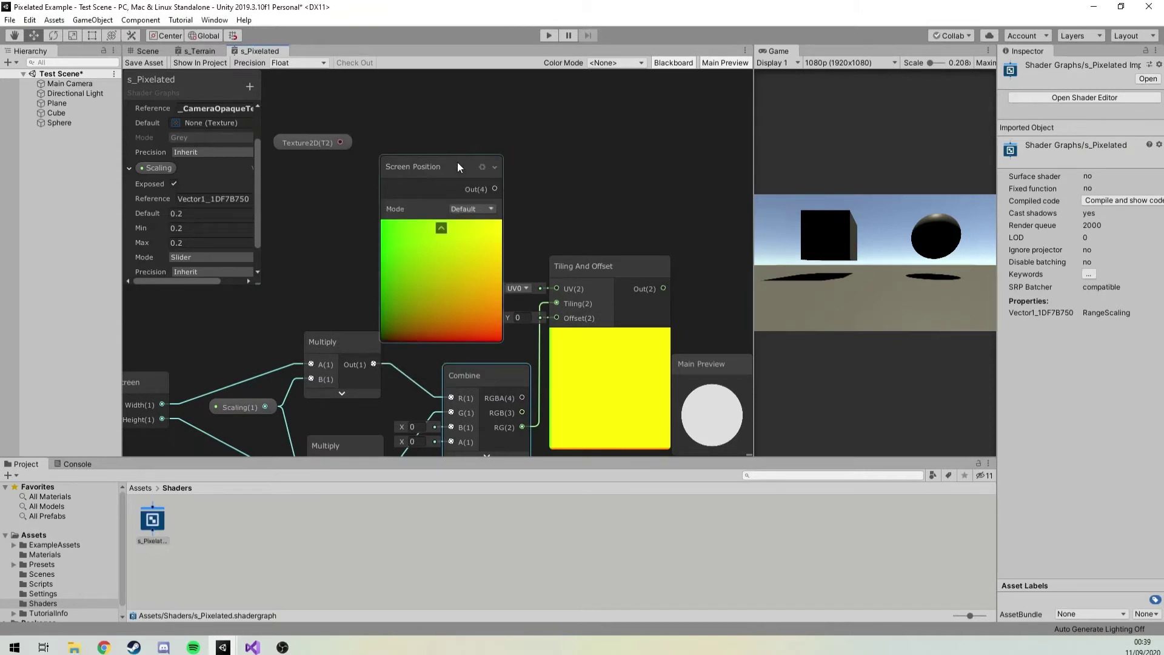
{"action": "left_click_drag", "start_coordinate": [494, 188], "coordinate": [556, 288]}
{"action": "left_click_drag", "start_coordinate": [442, 164], "coordinate": [468, 151]}
{"action": "scroll", "coordinate": [471, 152], "scroll_direction": "down", "scroll_amount": 3}
{"action": "left_click", "coordinate": [378, 166]}
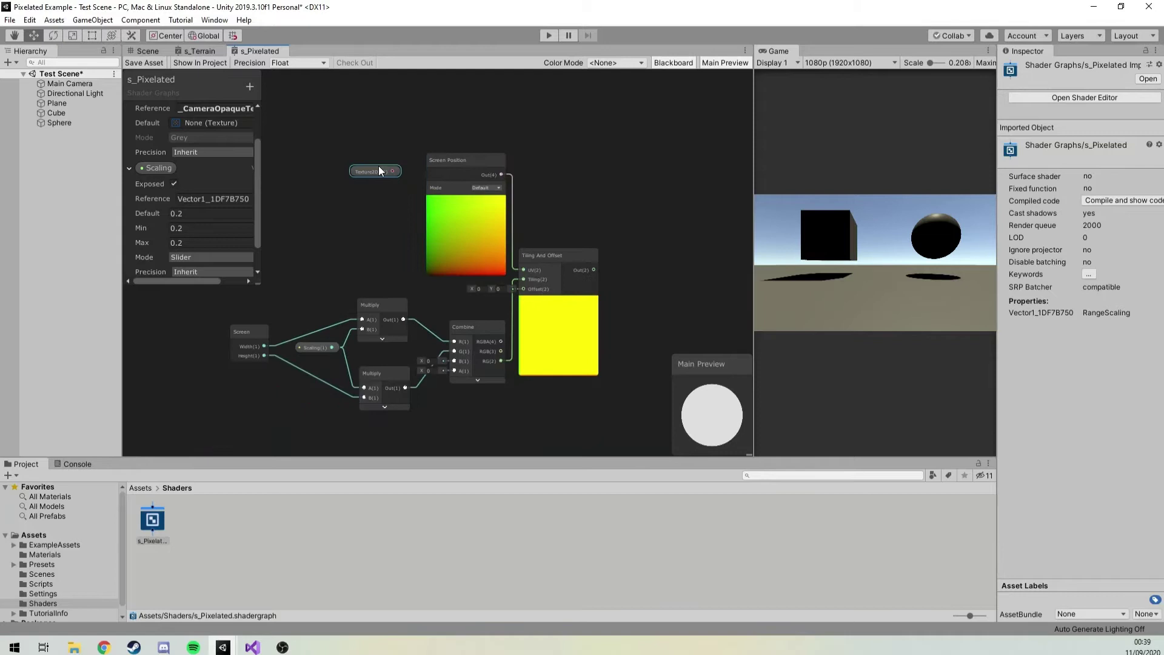
{"action": "left_click_drag", "start_coordinate": [642, 159], "coordinate": [663, 144]}
{"action": "middle_click_drag", "start_coordinate": [663, 144], "coordinate": [559, 148]}
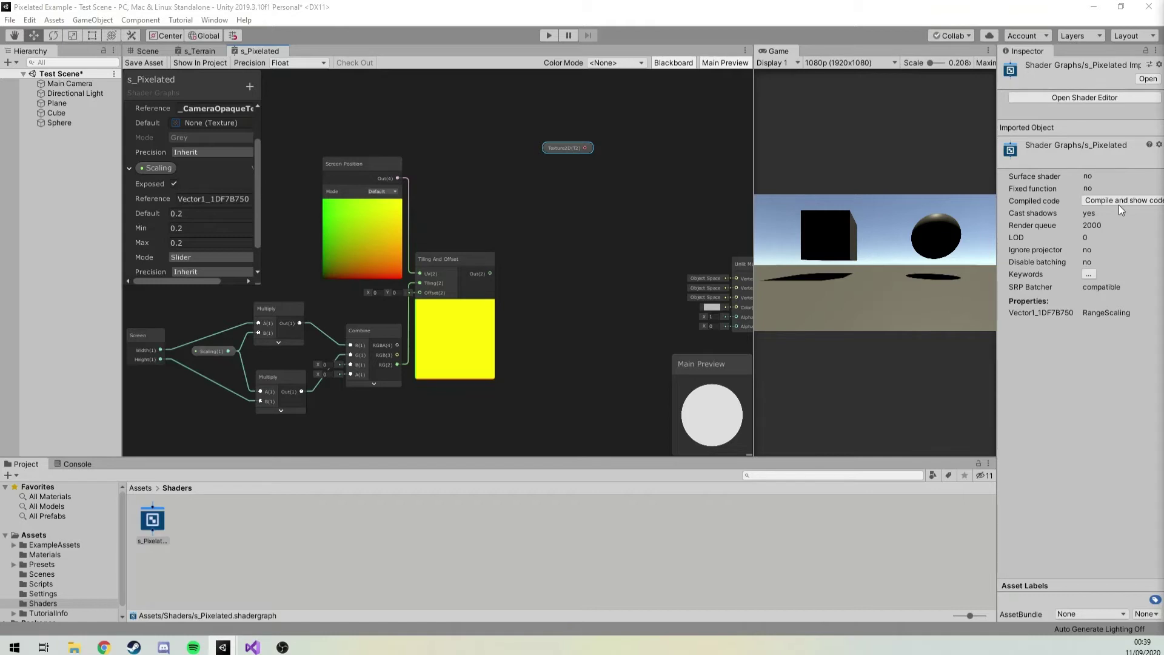
- Add a Floor node on the Tiling And Offset output and move Unlit Master right
{"action": "left_click_drag", "start_coordinate": [490, 274], "coordinate": [519, 201]}
{"action": "type", "text": "floor"}
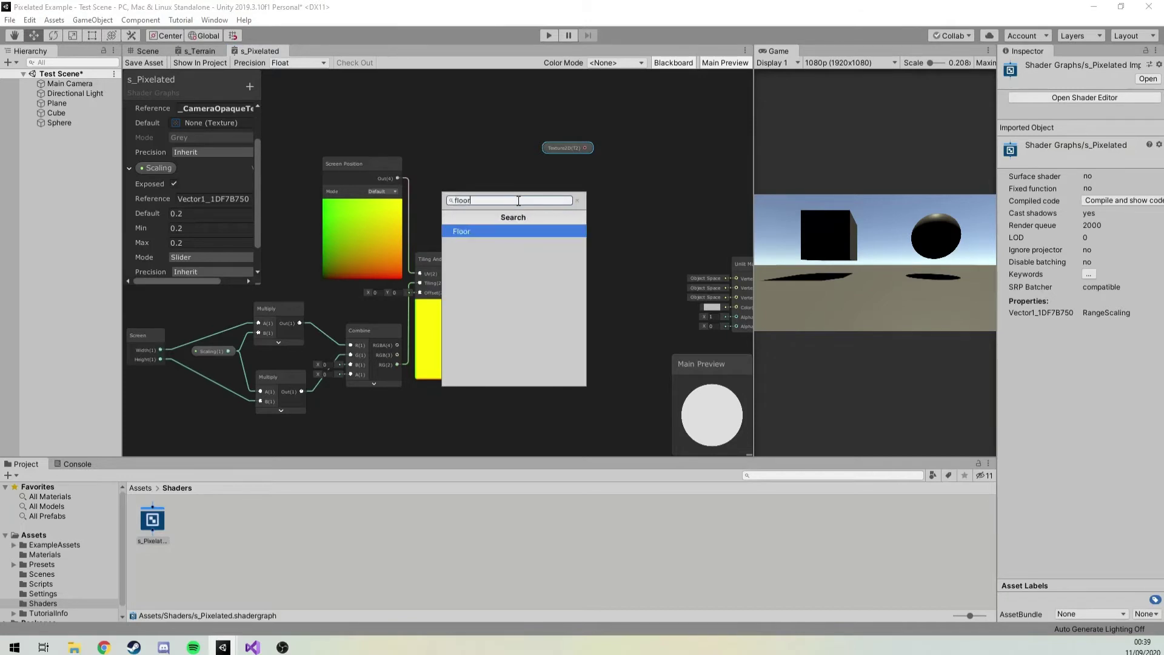
{"action": "key", "text": "Return"}
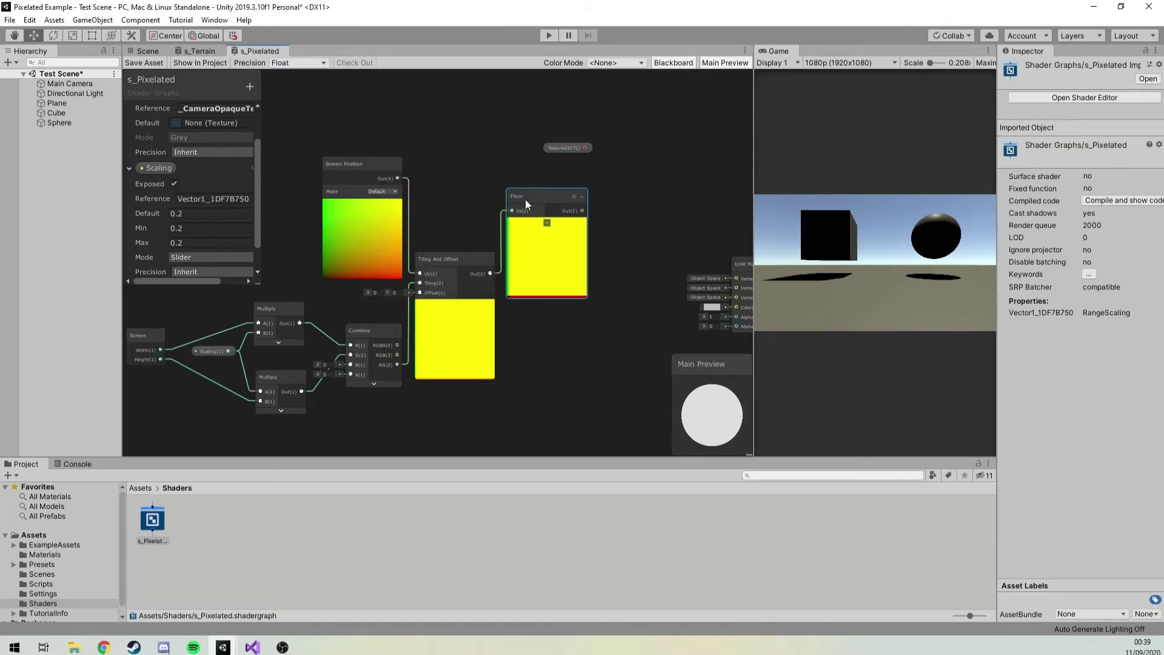
{"action": "middle_click_drag", "start_coordinate": [586, 232], "coordinate": [553, 224]}
{"action": "scroll", "coordinate": [710, 274], "scroll_direction": "up", "scroll_amount": 1}
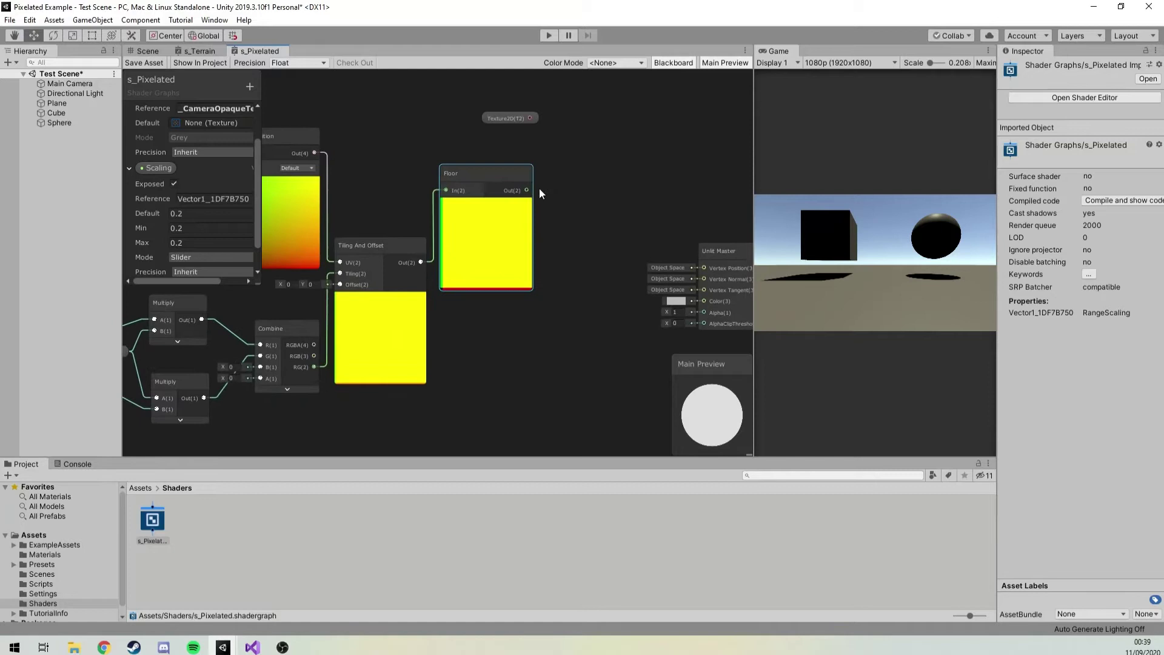
{"action": "left_click_drag", "start_coordinate": [707, 260], "coordinate": [755, 260]}
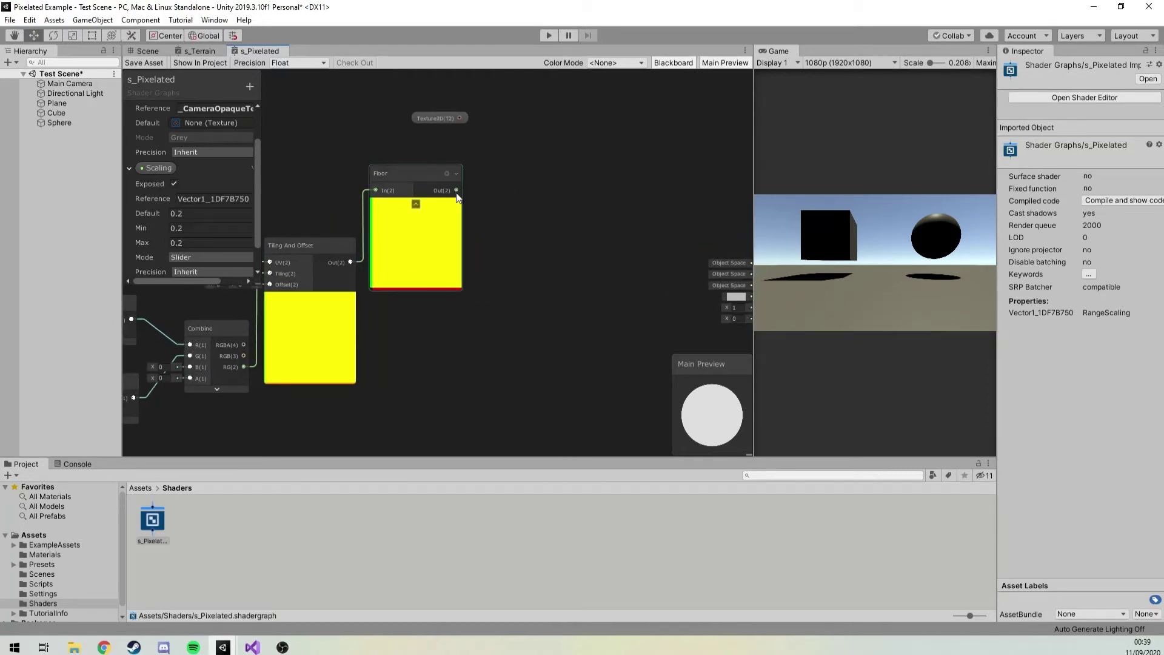
- Create a Divide node after Floor and shift the Screen Position-to-Divide chain upward
{"action": "left_click_drag", "start_coordinate": [456, 190], "coordinate": [492, 306]}
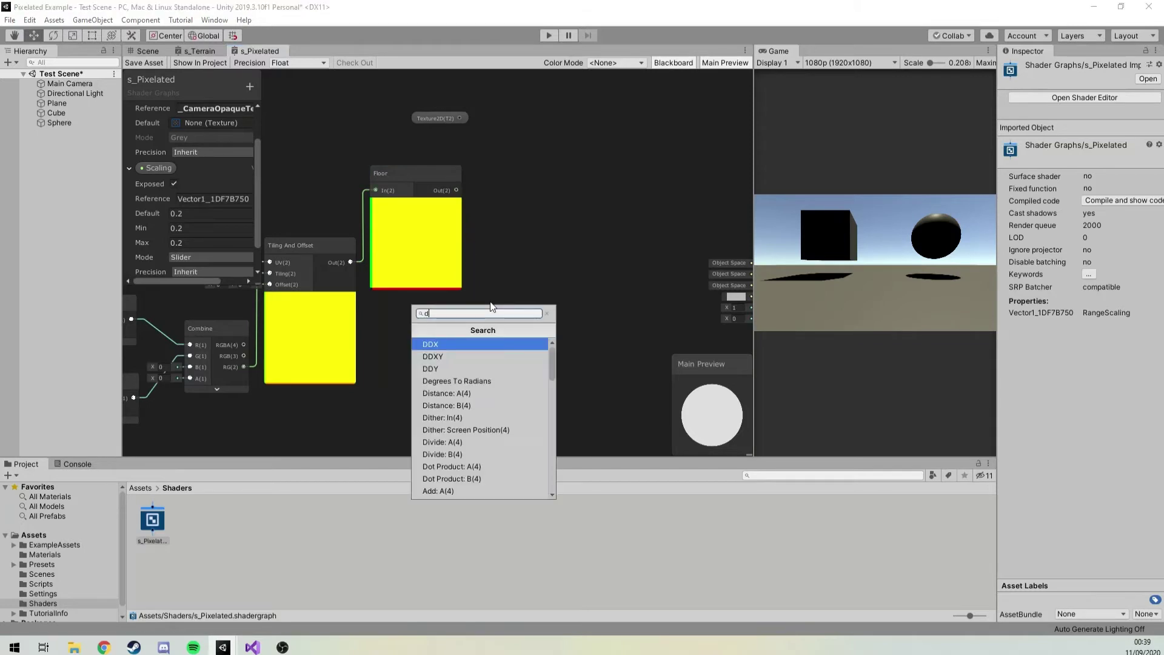
{"action": "type", "text": "divi"}
{"action": "key", "text": "Return"}
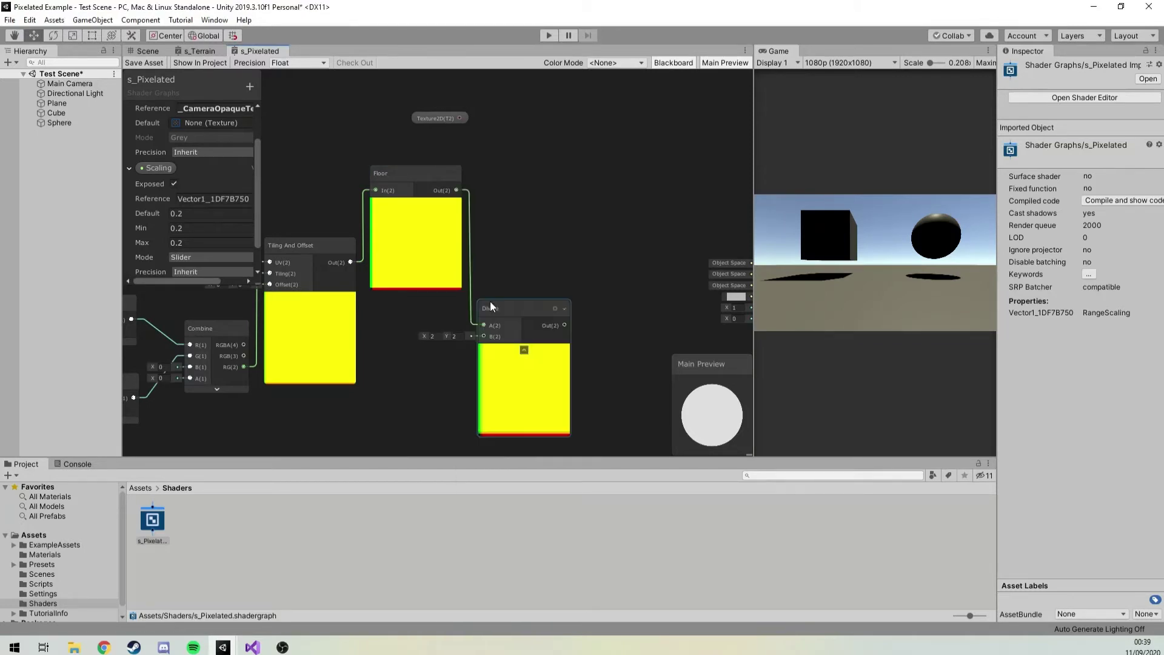
{"action": "middle_click_drag", "start_coordinate": [404, 366], "coordinate": [474, 336]}
{"action": "scroll", "coordinate": [481, 212], "scroll_direction": "down", "scroll_amount": 3}
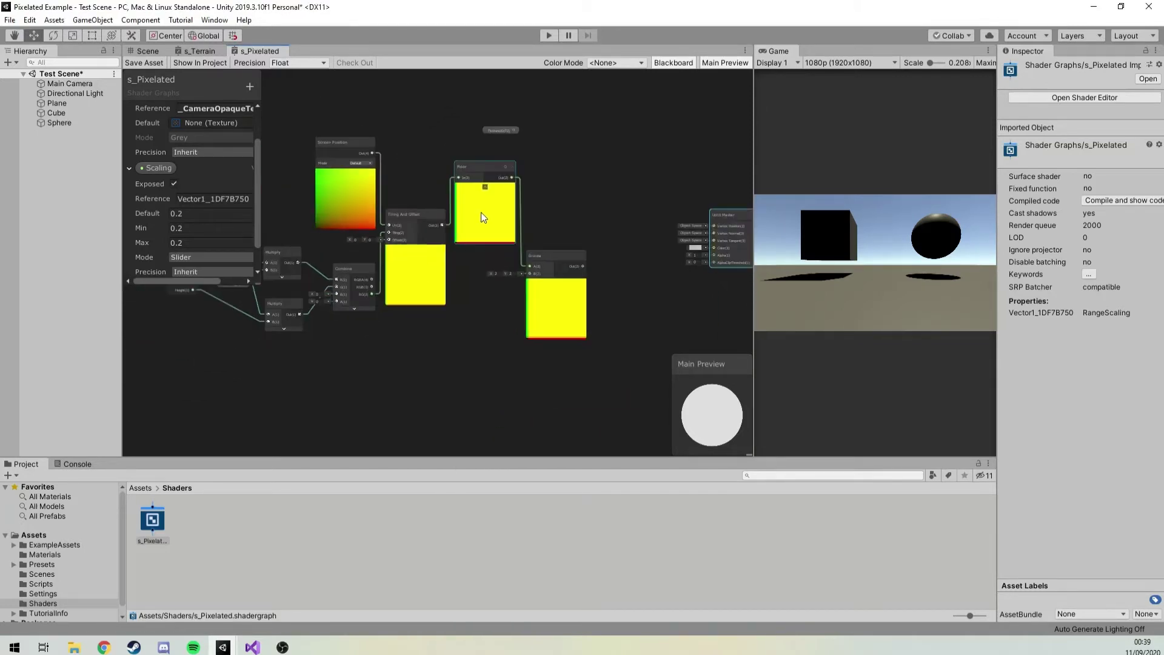
{"action": "left_click_drag", "start_coordinate": [591, 211], "coordinate": [358, 308]}
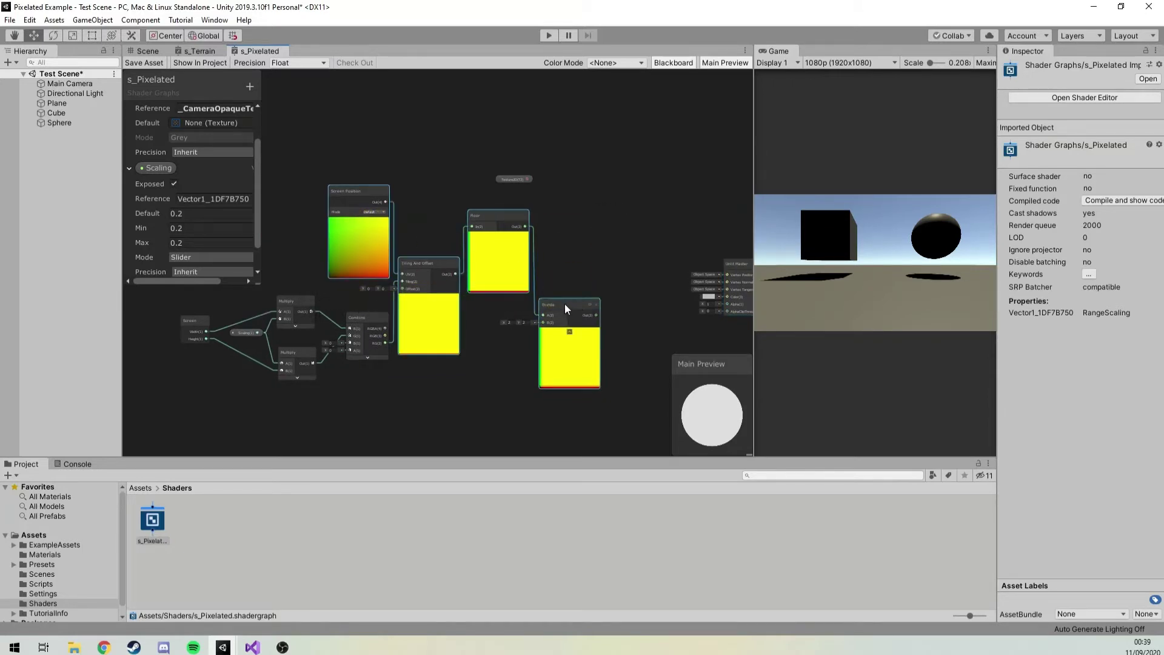
{"action": "left_click_drag", "start_coordinate": [565, 303], "coordinate": [565, 272]}
{"action": "left_click", "coordinate": [573, 223]}
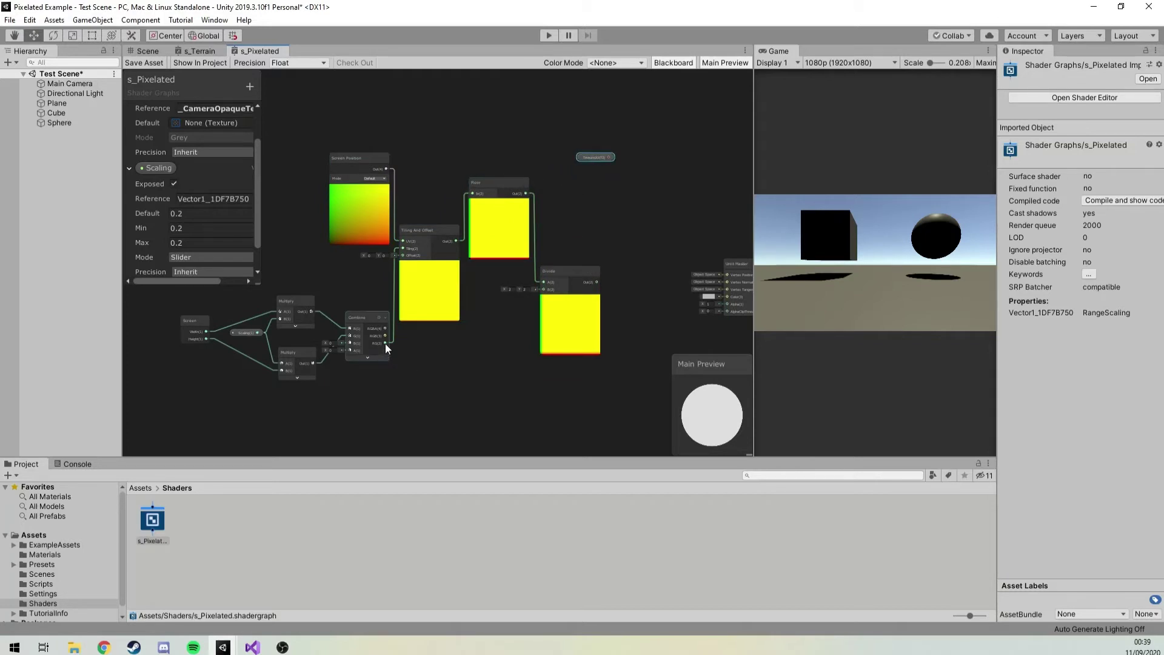
- Wire Combine RG into Divide B and tidy the Combine and Divide nodes
{"action": "left_click_drag", "start_coordinate": [385, 344], "coordinate": [544, 289]}
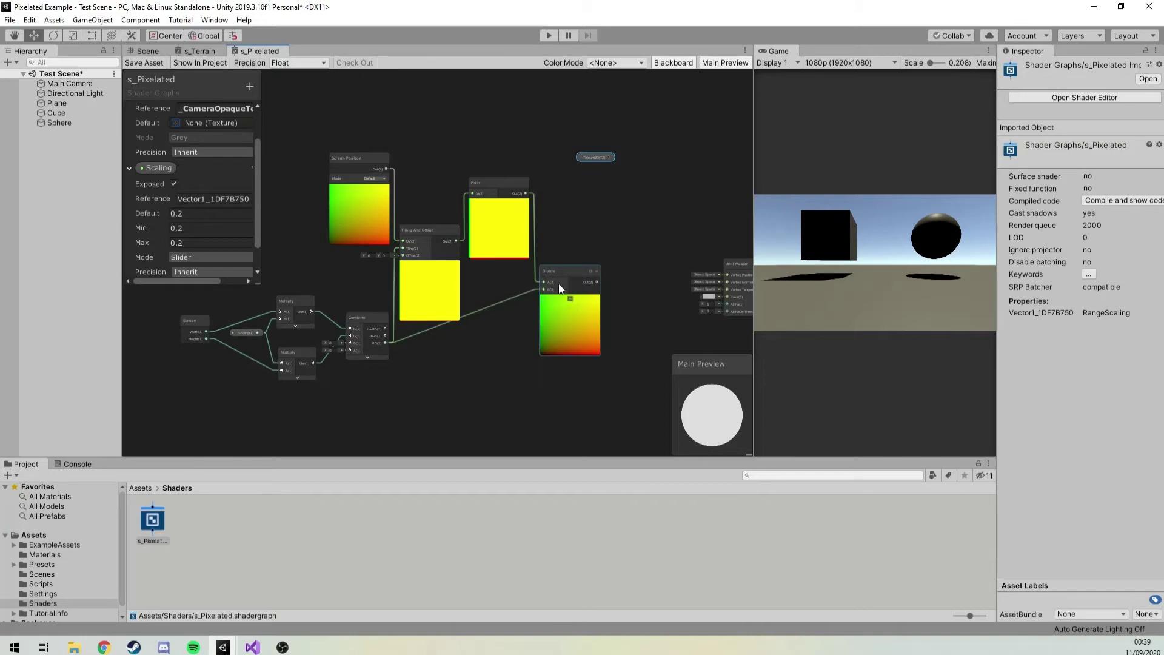
{"action": "scroll", "coordinate": [394, 324], "scroll_direction": "up", "scroll_amount": 3}
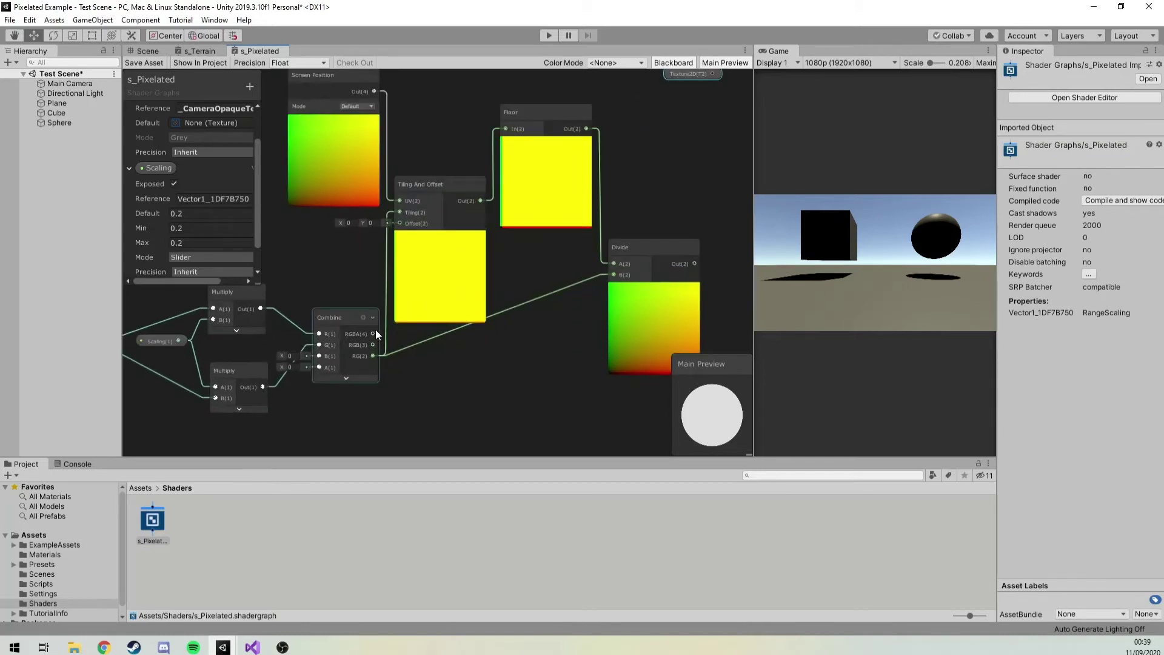
{"action": "left_click", "coordinate": [371, 319]}
{"action": "left_click_drag", "start_coordinate": [340, 314], "coordinate": [340, 348]}
{"action": "left_click_drag", "start_coordinate": [628, 245], "coordinate": [627, 271]}
{"action": "scroll", "coordinate": [629, 250], "scroll_direction": "down", "scroll_amount": 3}
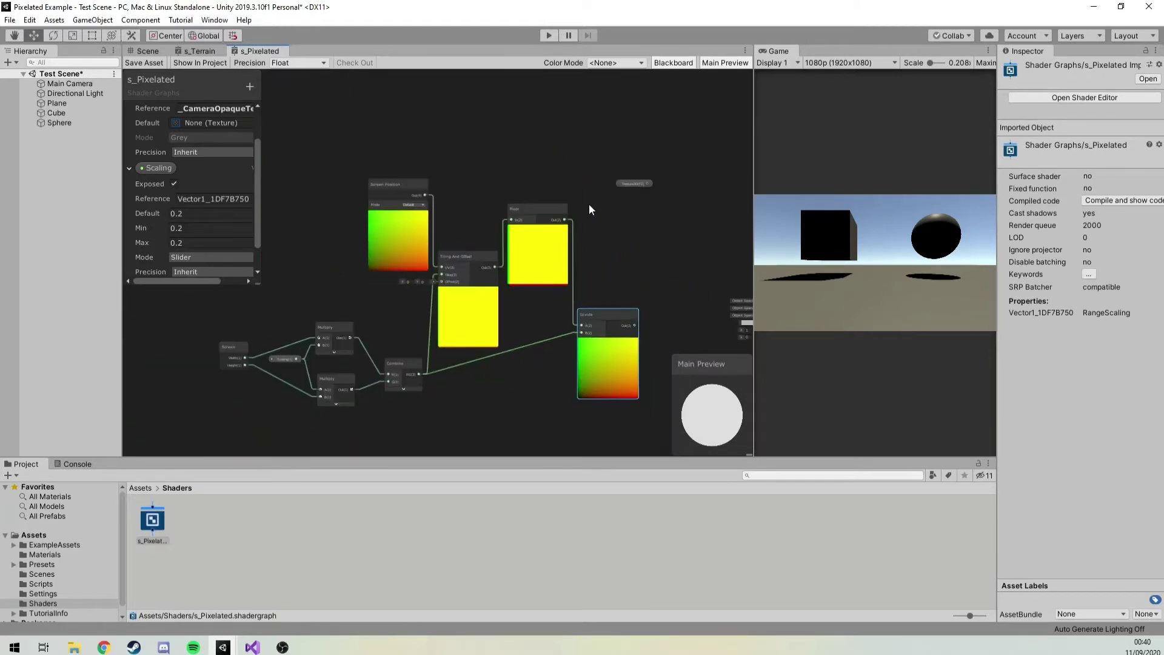
{"action": "middle_click_drag", "start_coordinate": [583, 192], "coordinate": [477, 151]}
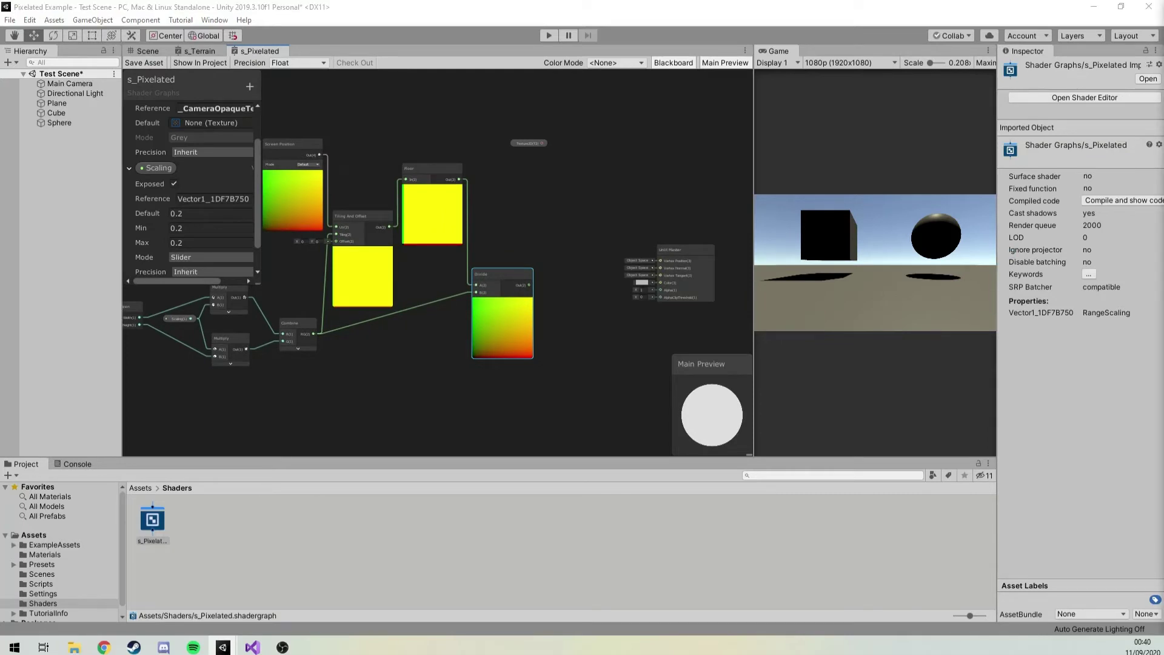
- Sample the Texture2D with a Sample Texture 2D at the Divide UVs, feeding Unlit Master Color
{"action": "left_click_drag", "start_coordinate": [542, 144], "coordinate": [555, 160]}
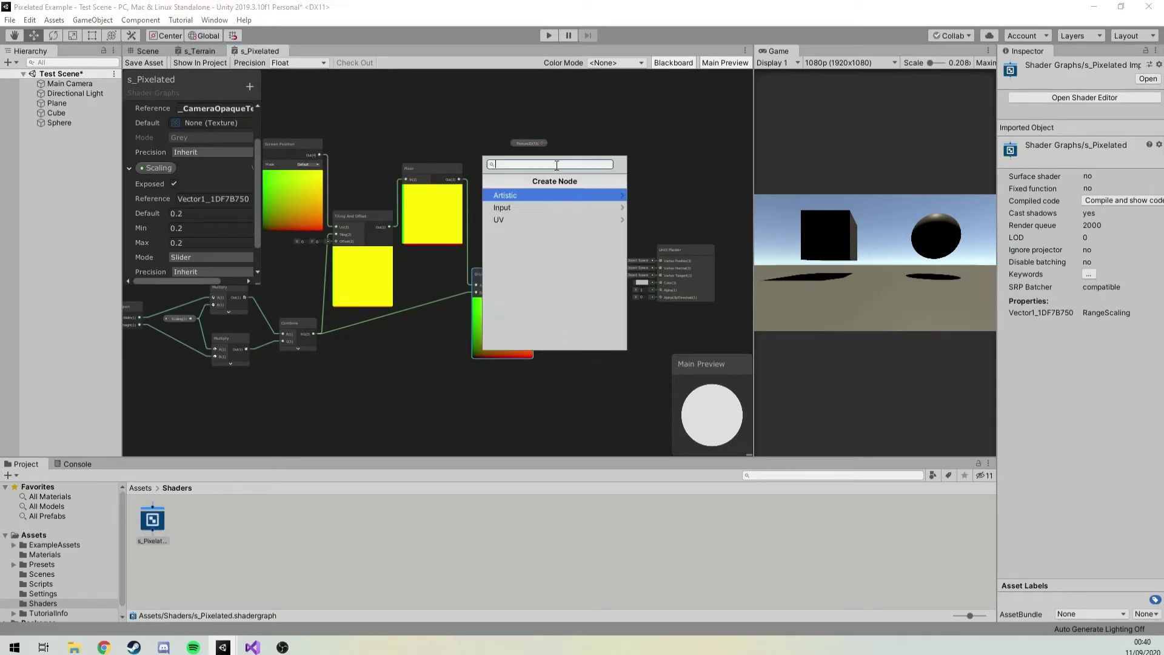
{"action": "type", "text": "sam"}
{"action": "key", "text": "Down"}
{"action": "key", "text": "Return"}
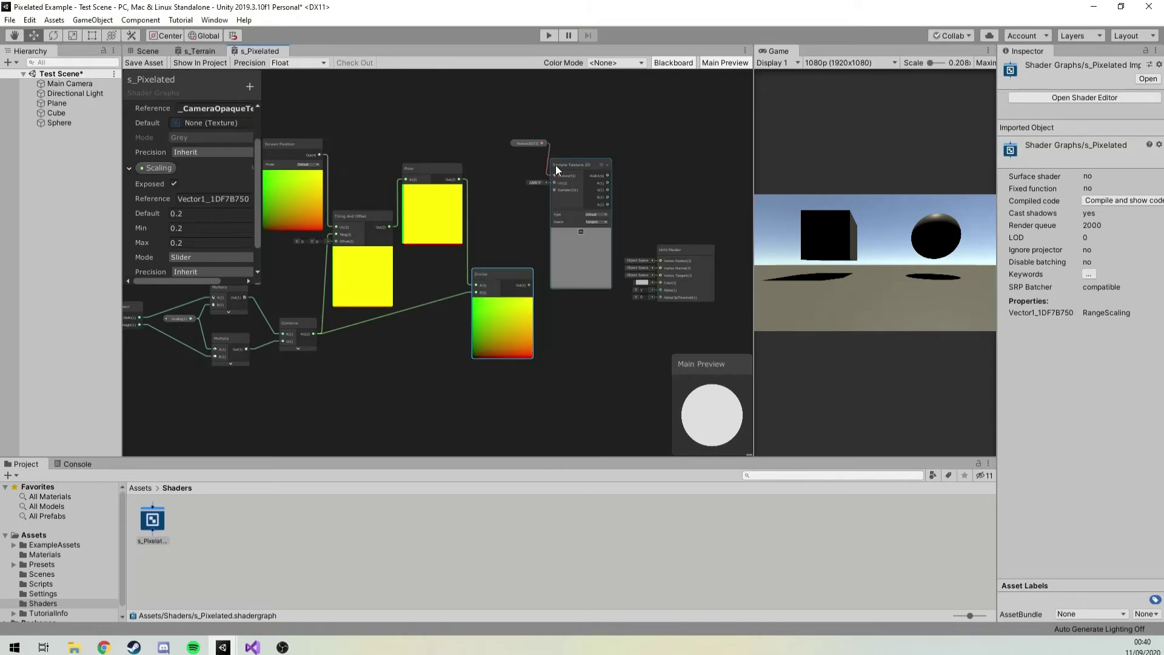
{"action": "scroll", "coordinate": [555, 165], "scroll_direction": "up", "scroll_amount": 3}
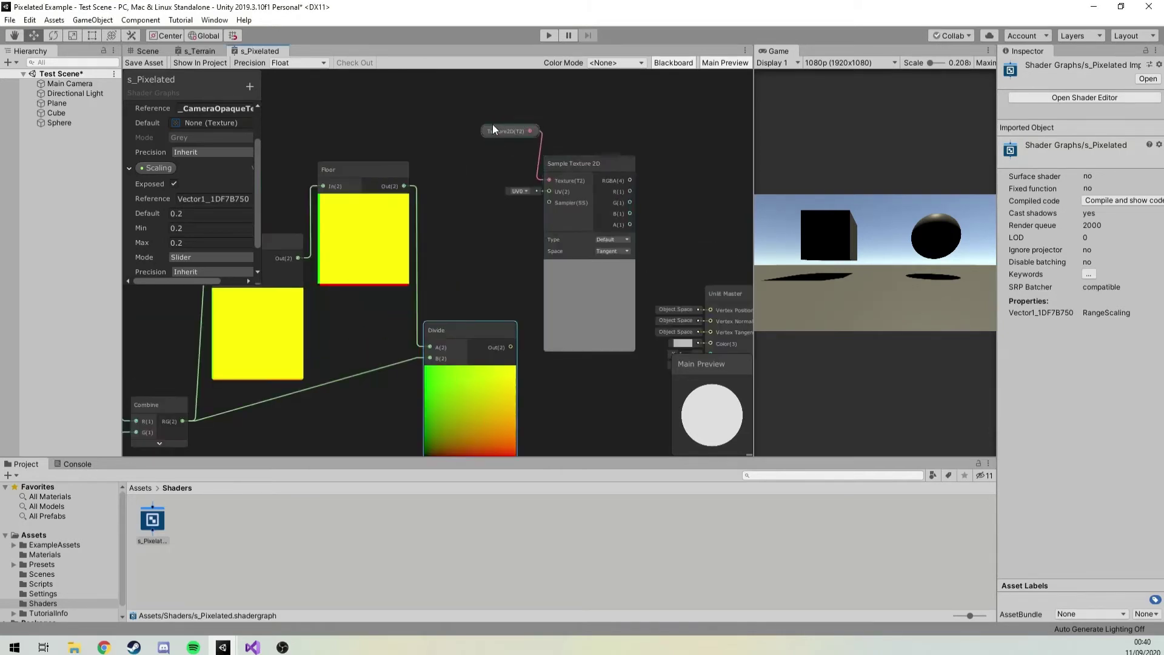
{"action": "left_click_drag", "start_coordinate": [492, 129], "coordinate": [447, 122]}
{"action": "left_click", "coordinate": [573, 191]}
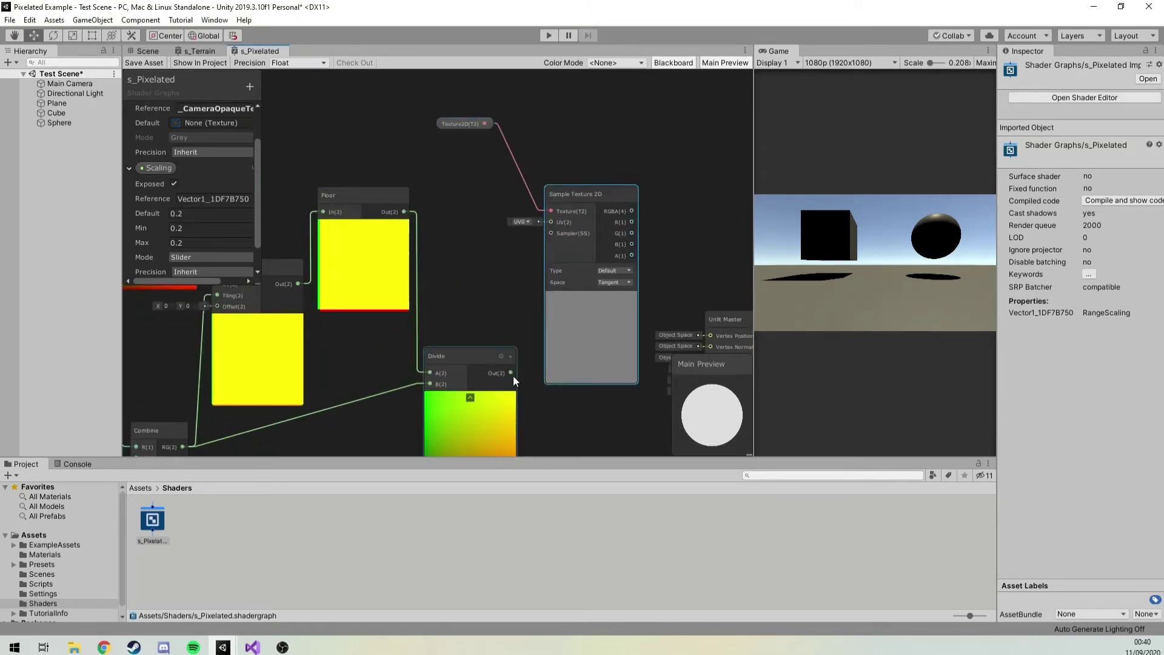
{"action": "left_click_drag", "start_coordinate": [512, 373], "coordinate": [556, 199]}
{"action": "middle_click_drag", "start_coordinate": [627, 245], "coordinate": [496, 209]}
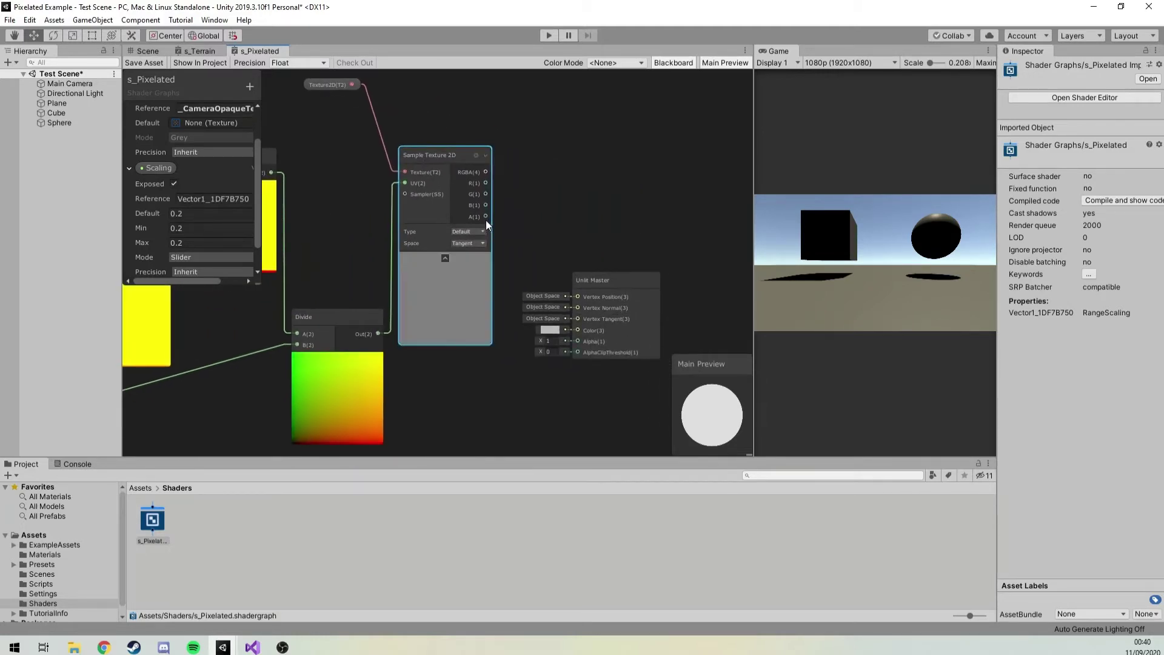
{"action": "left_click_drag", "start_coordinate": [487, 172], "coordinate": [576, 330]}
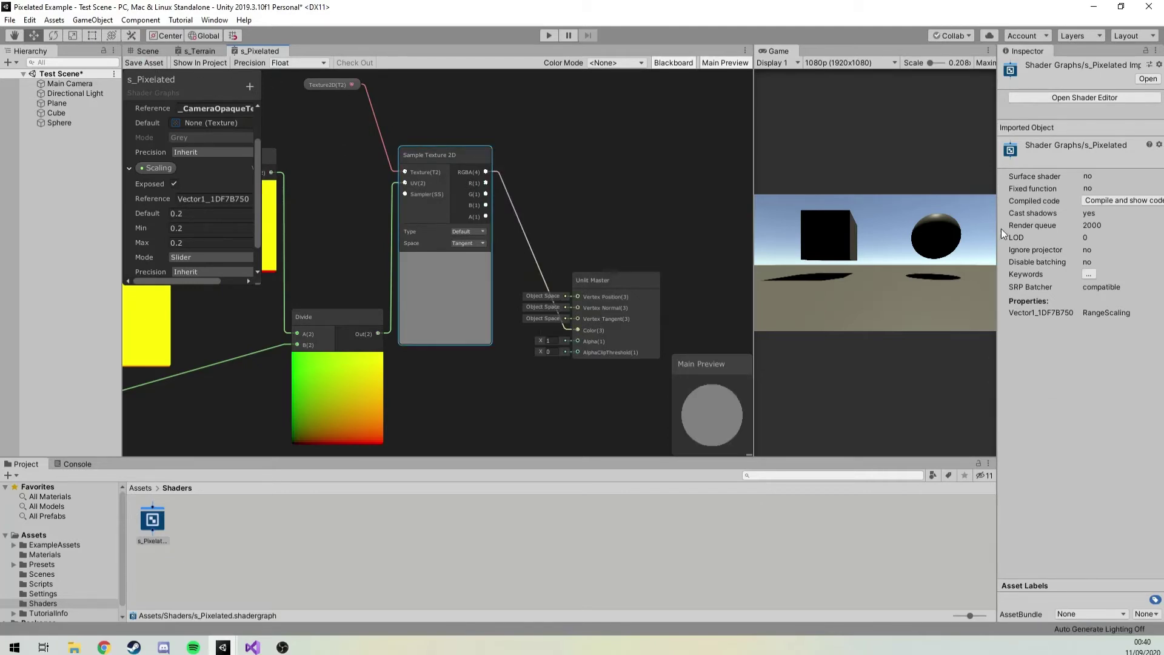
- Set the Unlit Master surface to Transparent and save the shader graph
{"action": "middle_click_drag", "start_coordinate": [376, 242], "coordinate": [363, 241]}
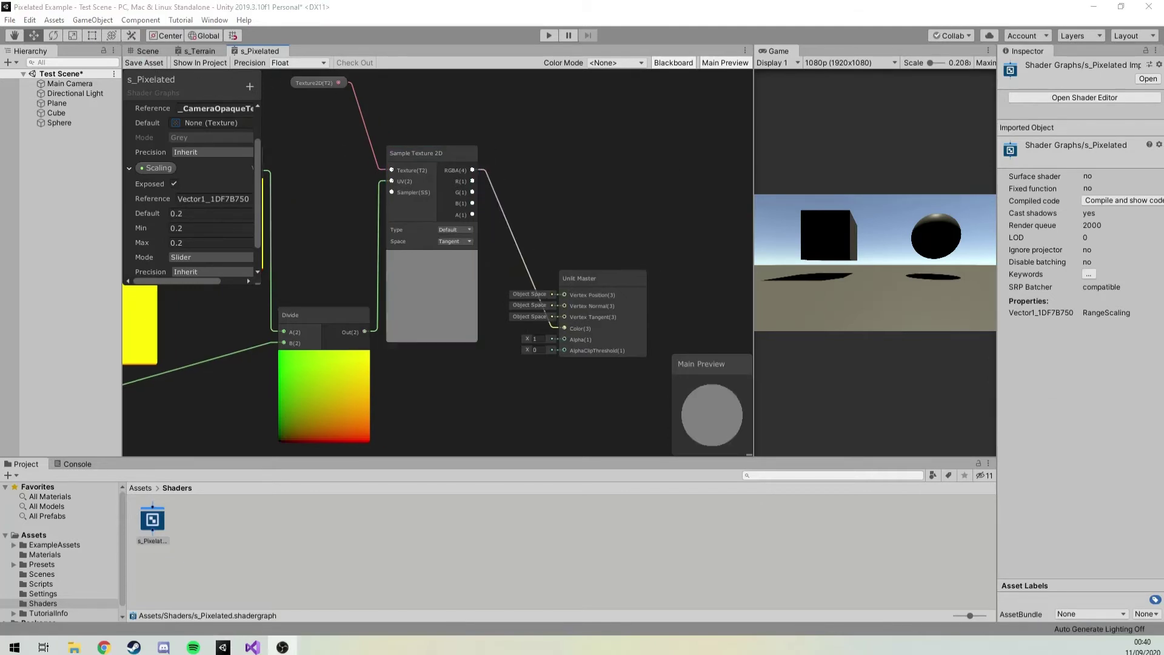
{"action": "left_click", "coordinate": [633, 278]}
{"action": "left_click", "coordinate": [666, 297]}
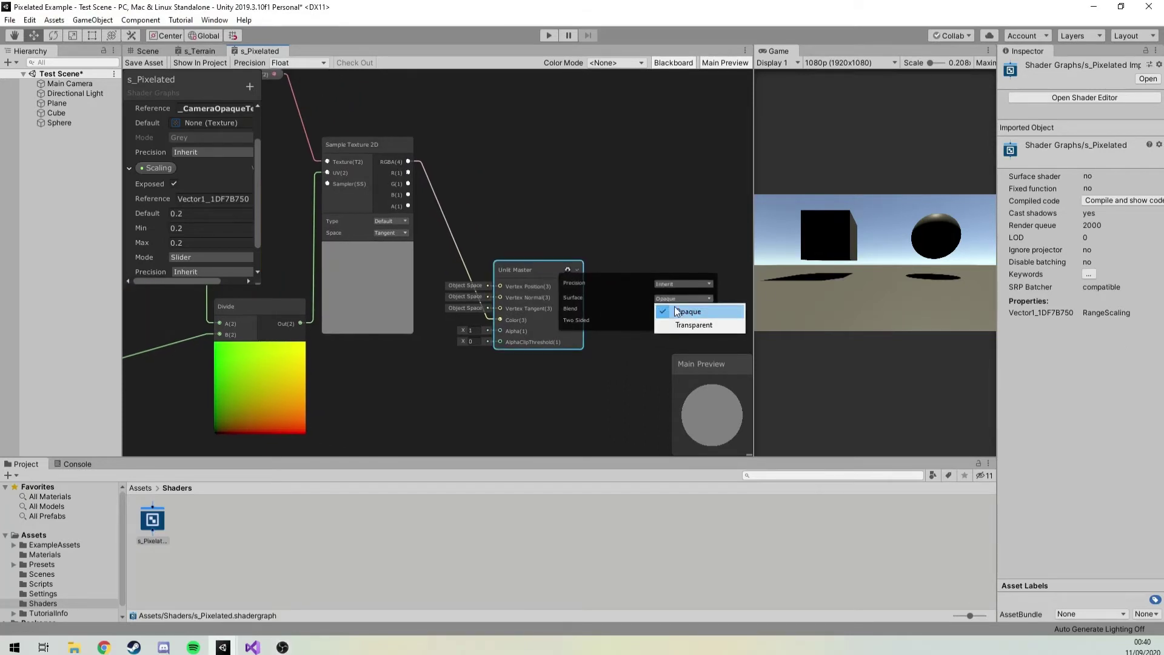
{"action": "left_click", "coordinate": [678, 322]}
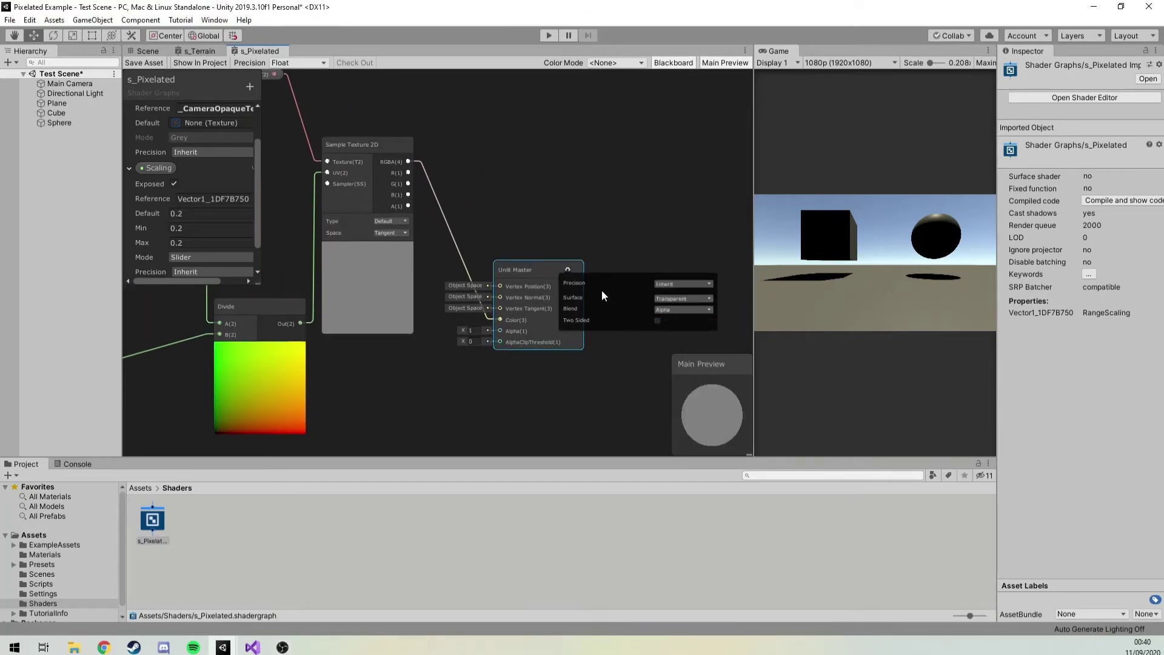
{"action": "left_click", "coordinate": [136, 64]}
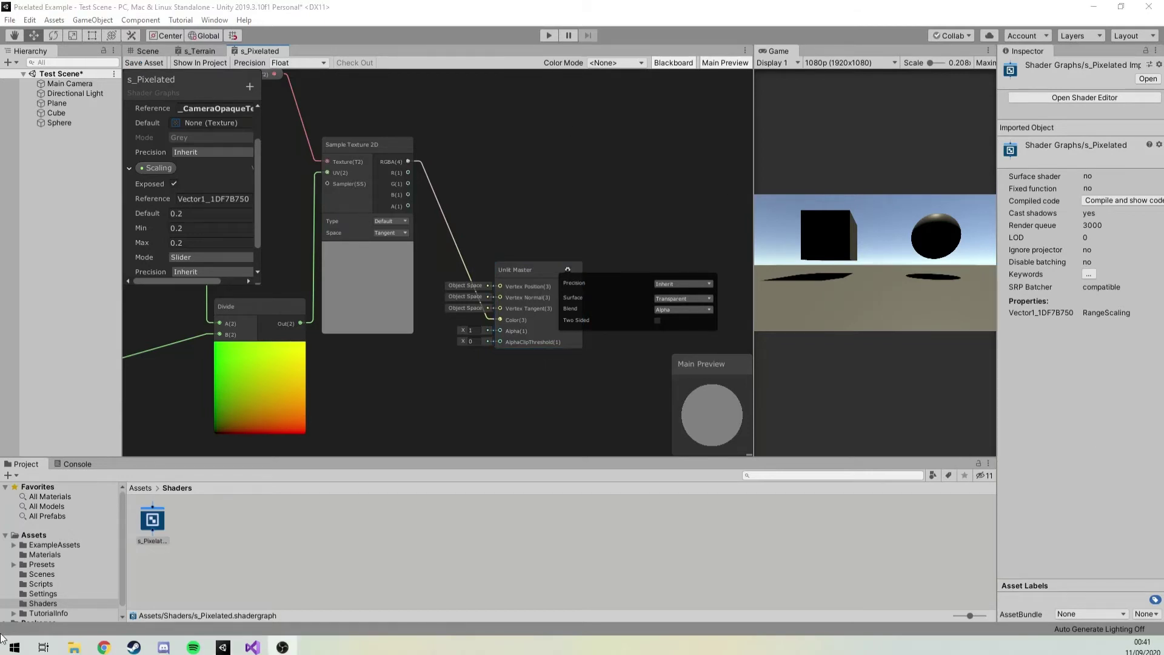
- Create a new material named m_Pixelated in Assets/Materials
{"action": "left_click", "coordinate": [46, 536]}
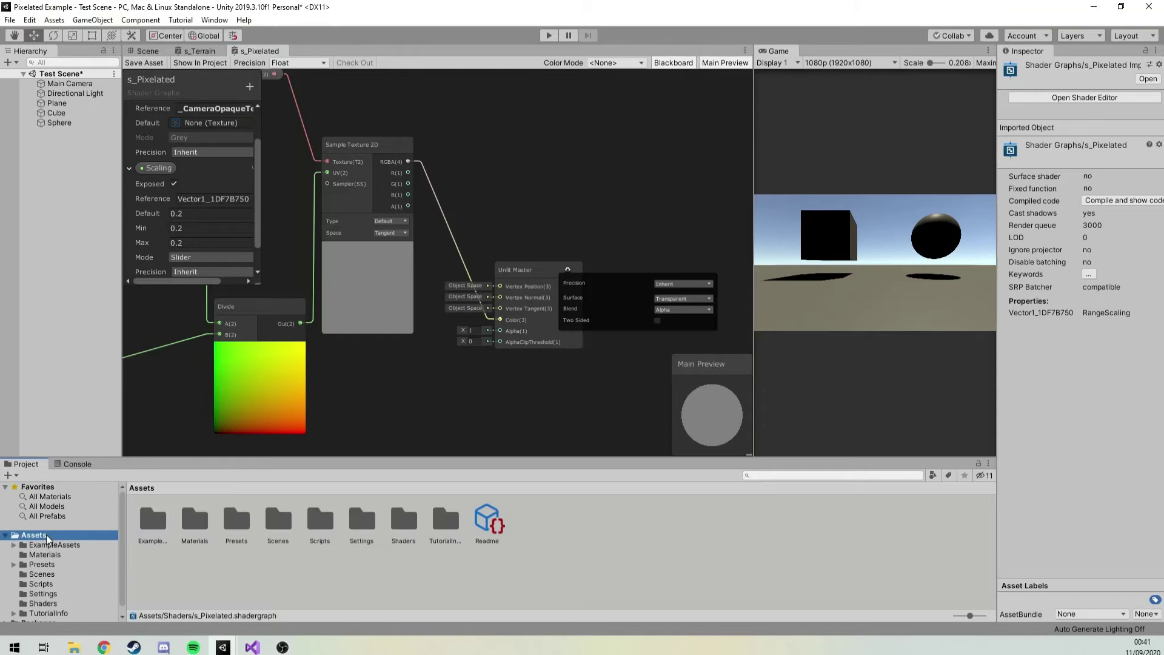
{"action": "left_click", "coordinate": [45, 555]}
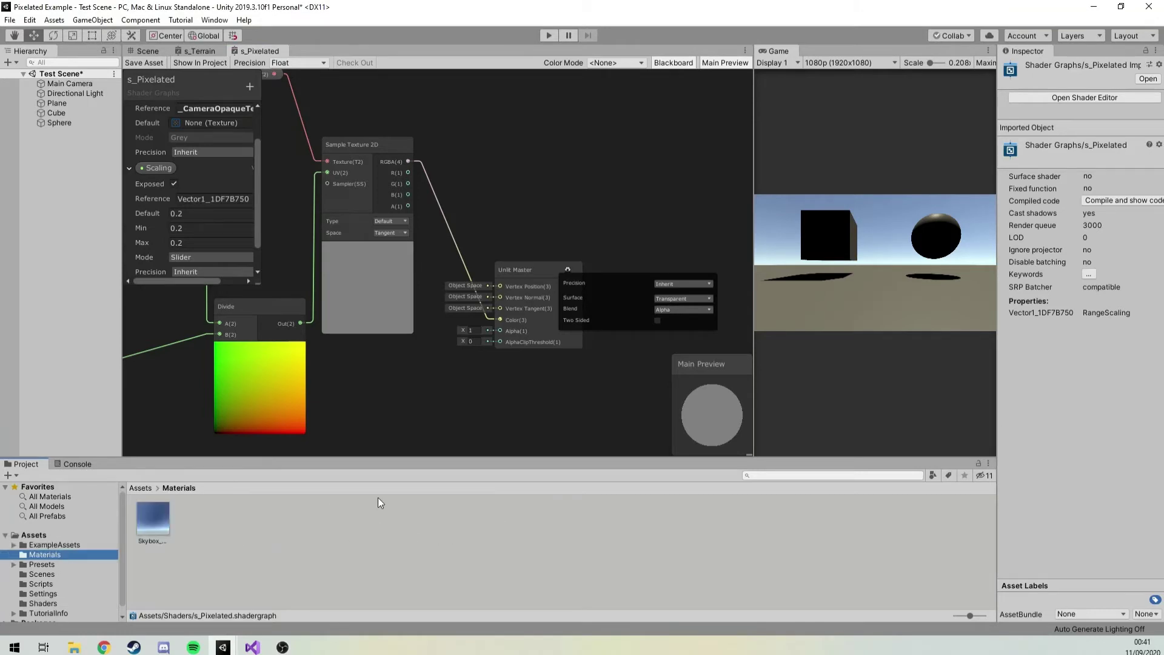
{"action": "right_click", "coordinate": [271, 509]}
{"action": "mouse_move", "coordinate": [362, 206]}
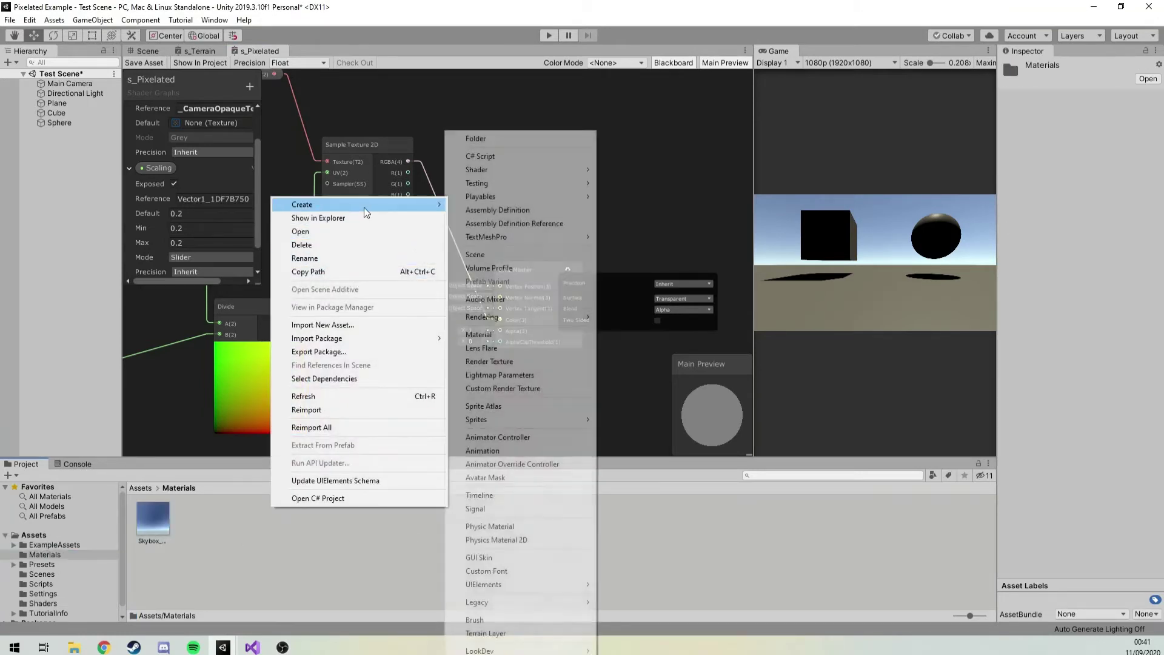
{"action": "left_click", "coordinate": [485, 335]}
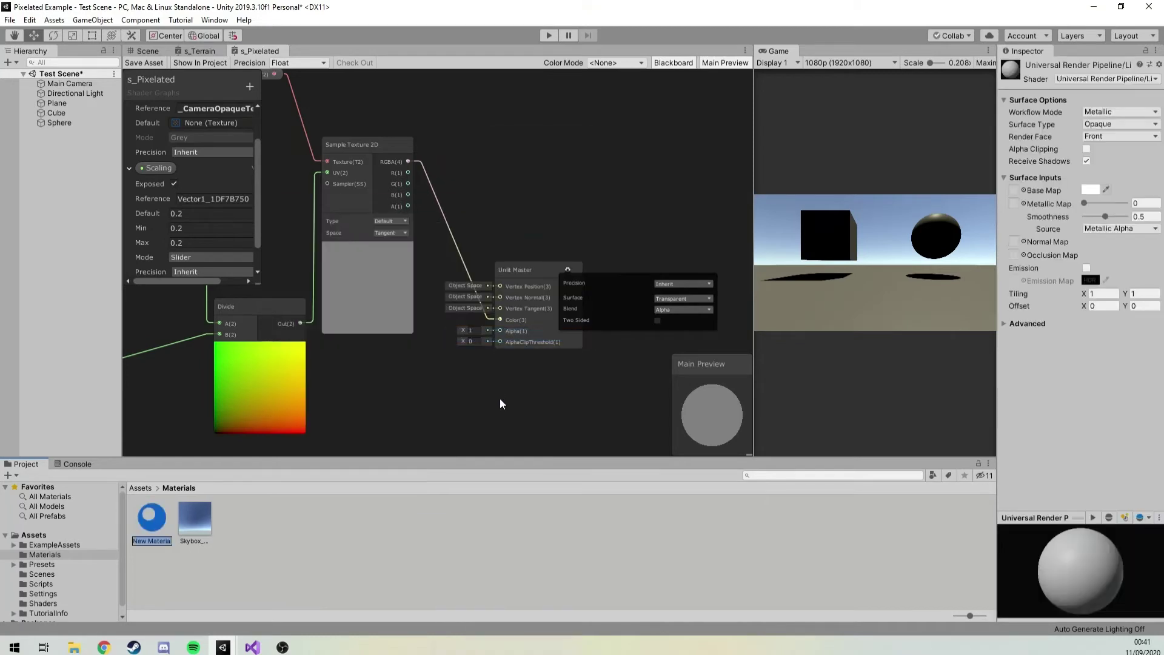
{"action": "type", "text": "m_Pixelated"}
{"action": "key", "text": "Return"}
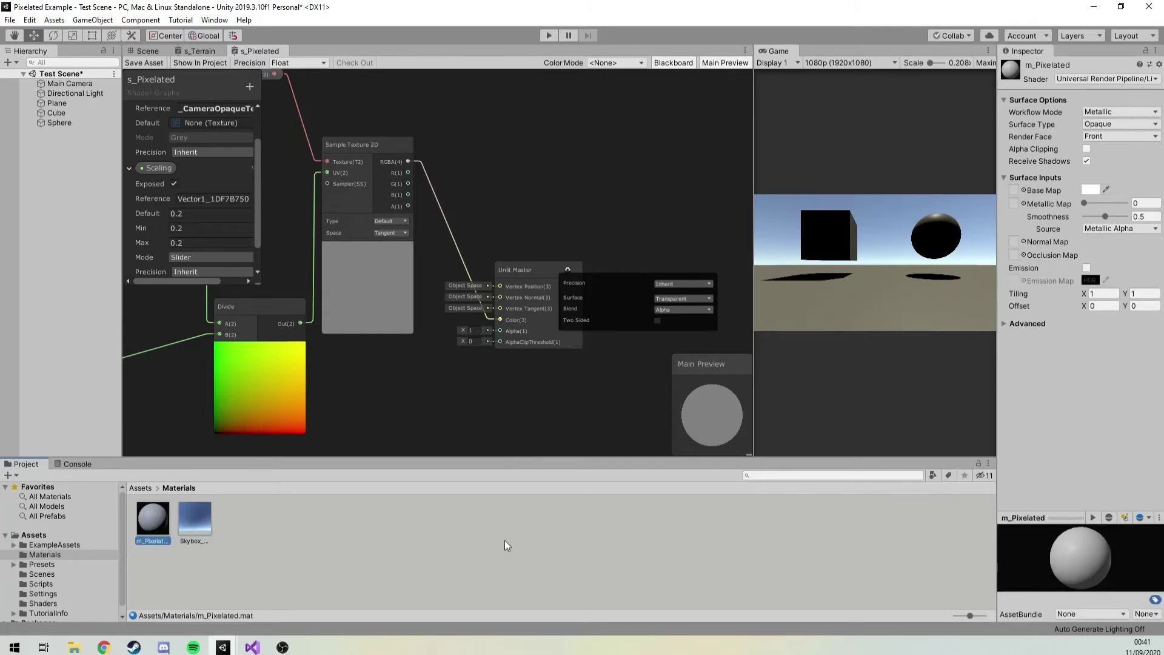
- Assign the Shader Graphs/s_Pixelated shader to m_Pixelated
{"action": "left_click", "coordinate": [1118, 80]}
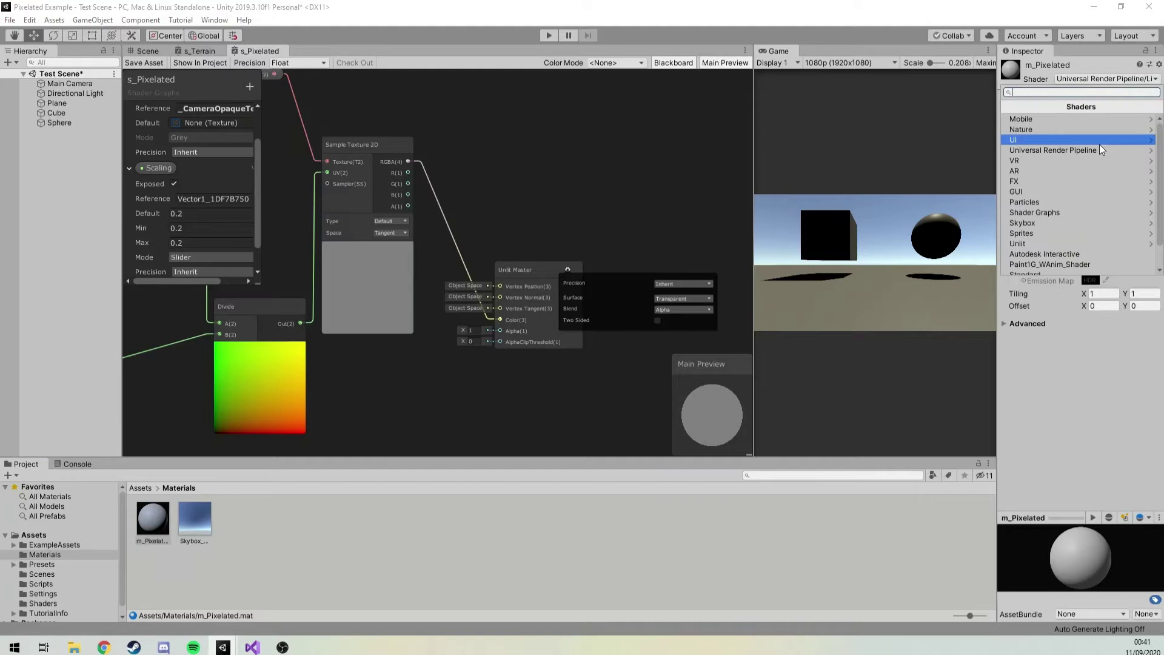
{"action": "left_click", "coordinate": [1060, 213]}
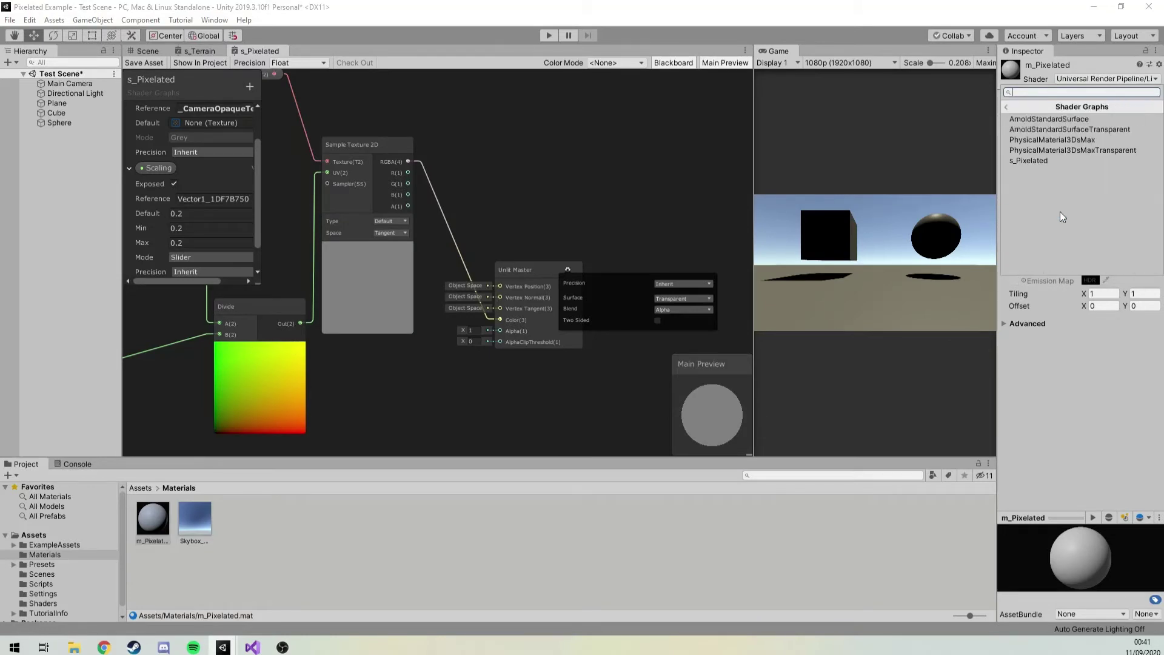
{"action": "left_click", "coordinate": [1049, 160]}
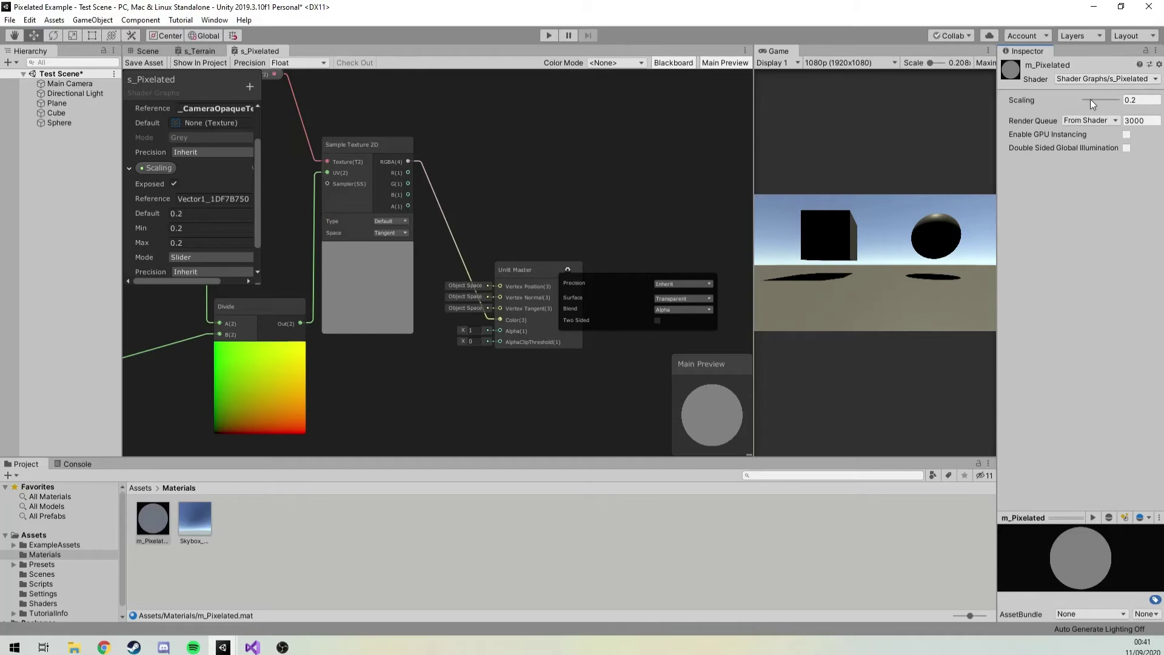
- Change the Scaling property's minimum to 0.01 and adjust the material's Scaling slider
{"action": "left_click_drag", "start_coordinate": [998, 121], "coordinate": [932, 116]}
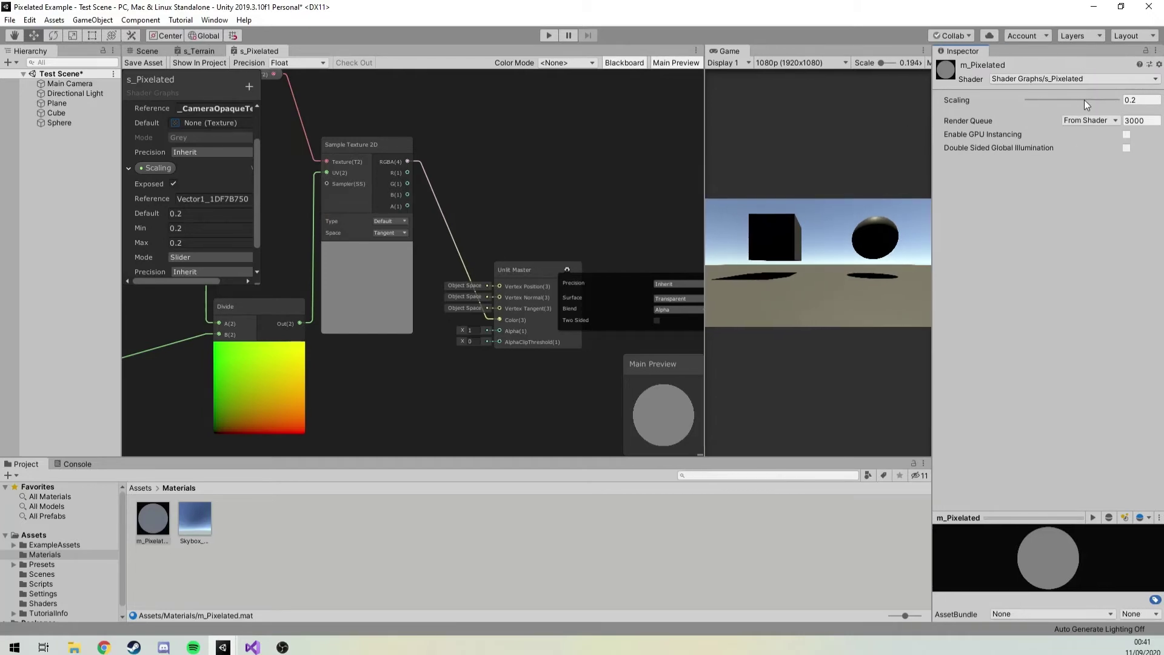
{"action": "left_click", "coordinate": [1128, 100]}
{"action": "left_click_drag", "start_coordinate": [938, 122], "coordinate": [998, 121]}
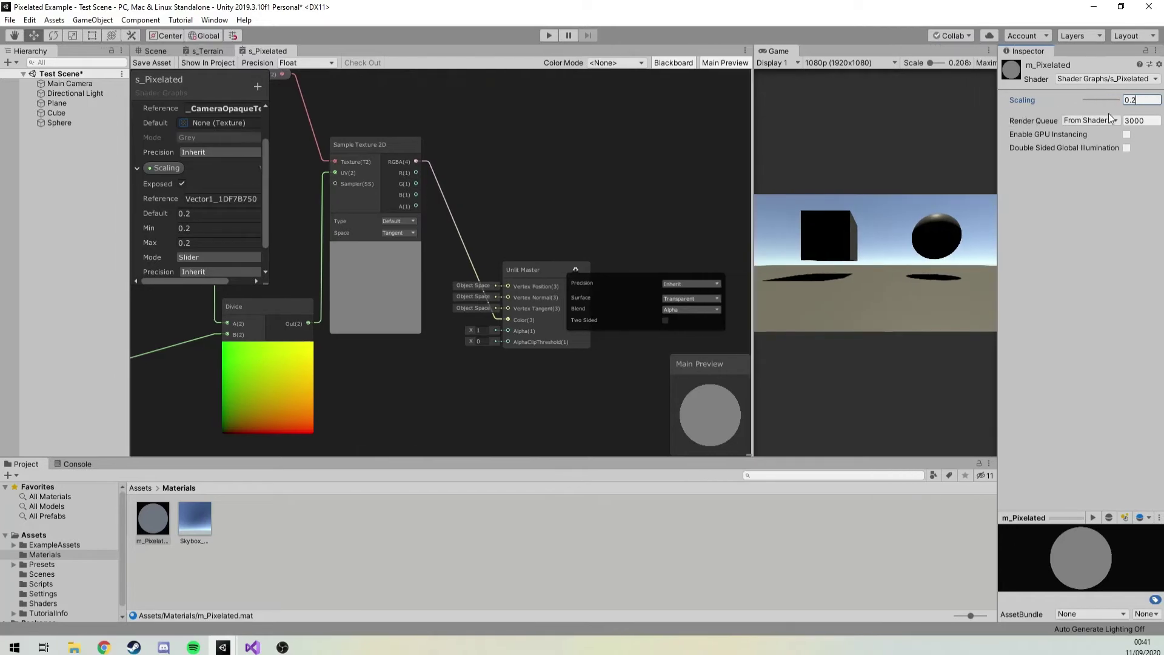
{"action": "scroll", "coordinate": [218, 182], "scroll_direction": "down", "scroll_amount": 2}
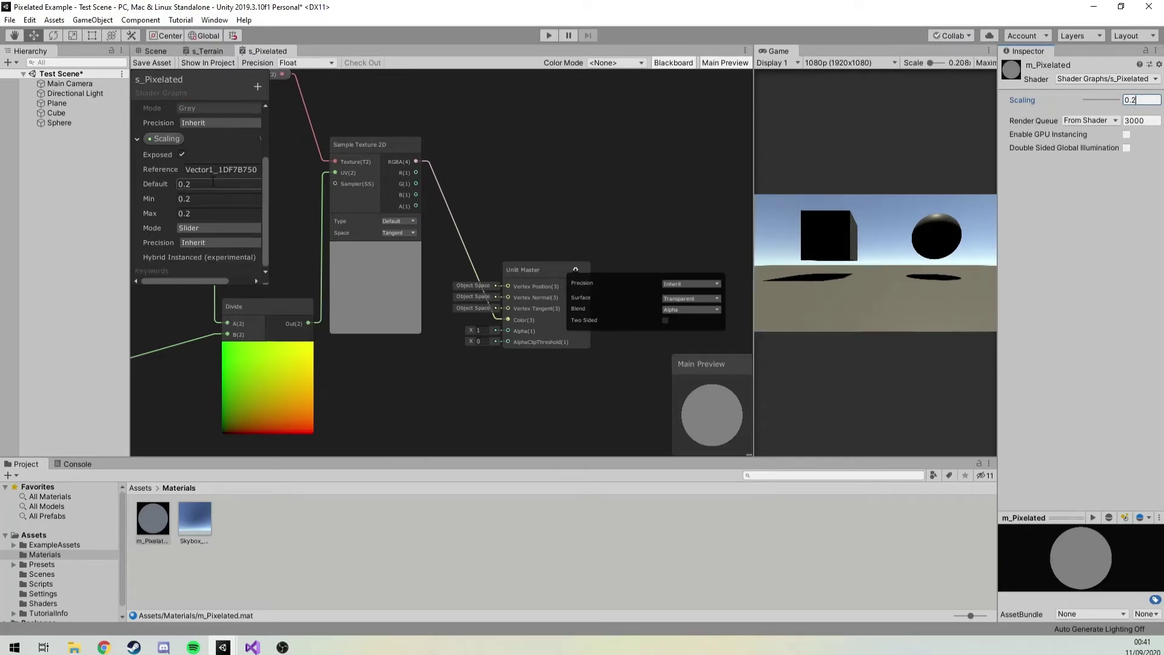
{"action": "left_click", "coordinate": [206, 199]}
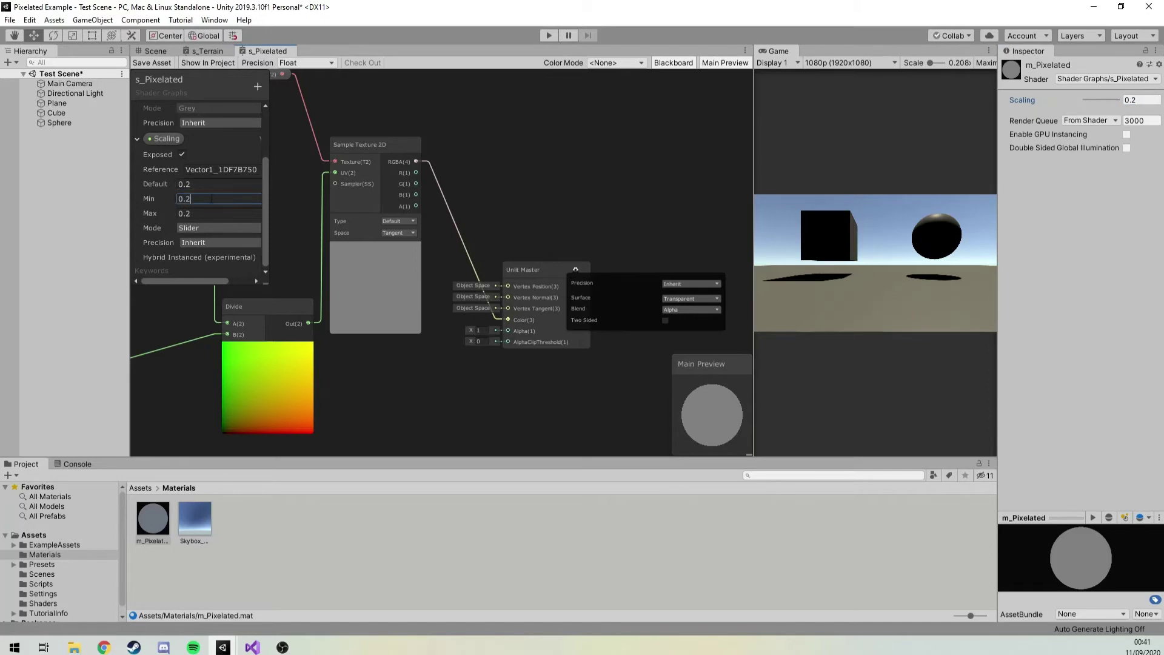
{"action": "key", "text": "BackSpace"}
{"action": "type", "text": "01"}
{"action": "key", "text": "Return"}
{"action": "left_click_drag", "start_coordinate": [1117, 100], "coordinate": [1163, 119]}
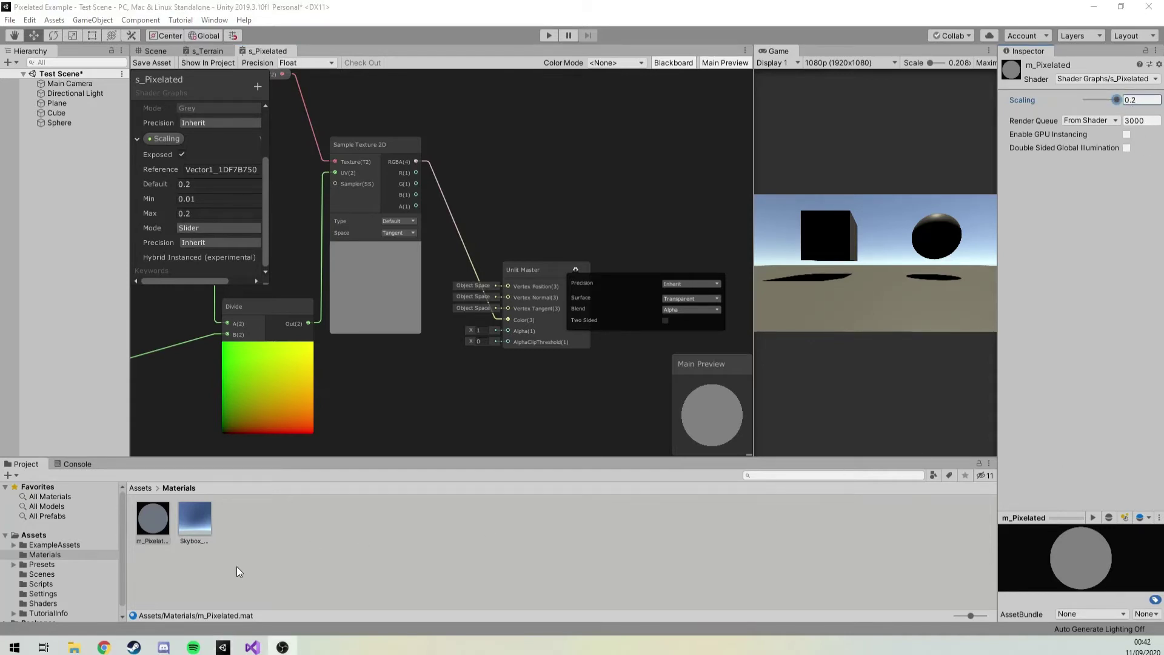
- Assign Skybox_Mat to the ForwardRenderer custom render feature's Material slot
{"action": "left_click", "coordinate": [31, 594]}
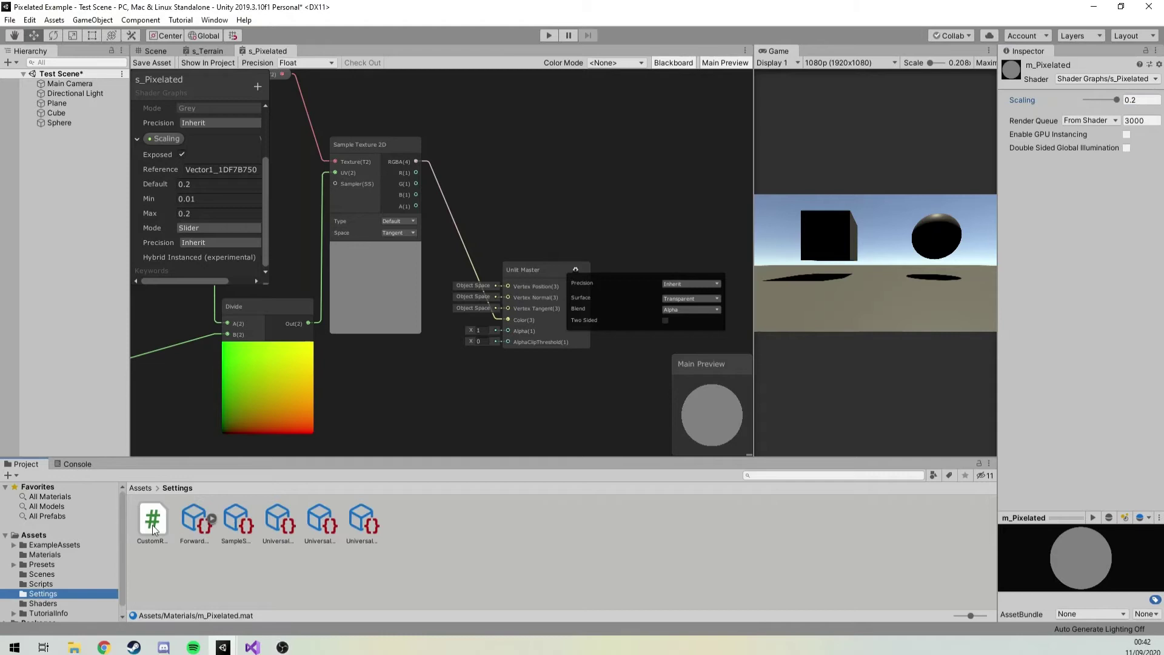
{"action": "left_click", "coordinate": [183, 524]}
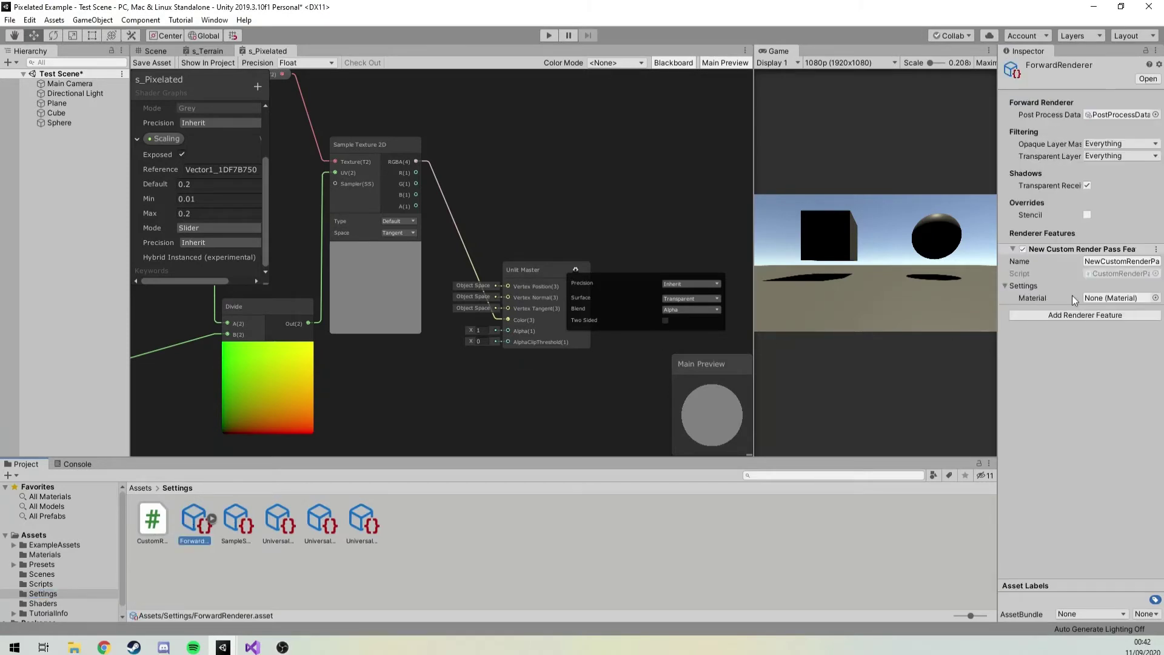
{"action": "left_click", "coordinate": [36, 555]}
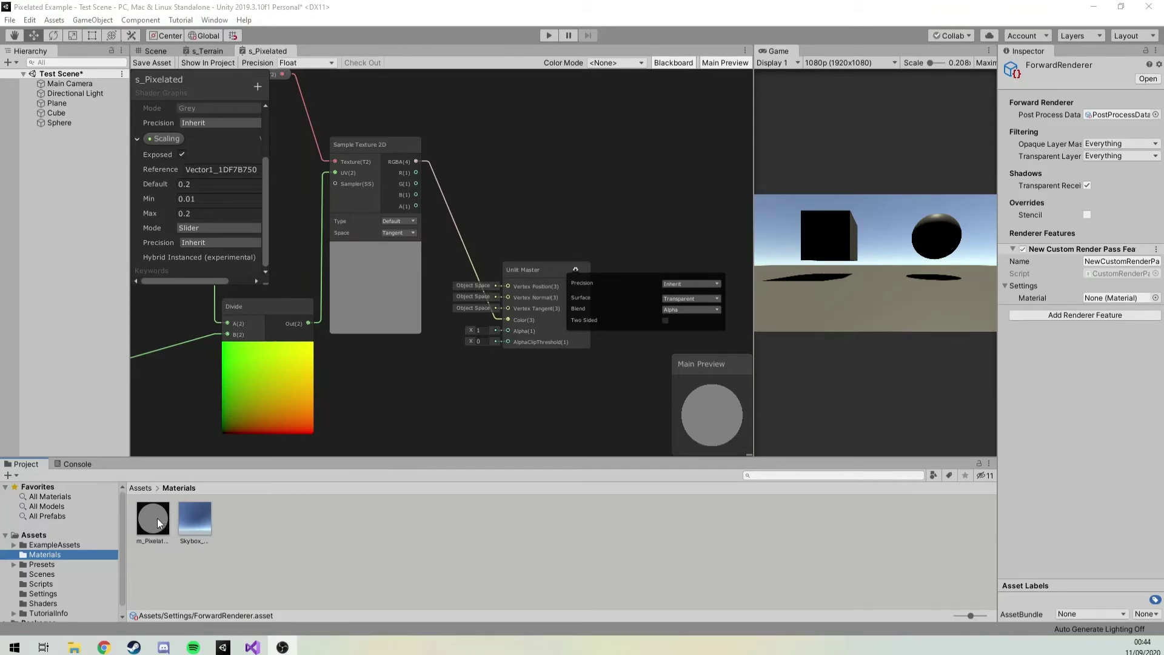
{"action": "left_click_drag", "start_coordinate": [155, 520], "coordinate": [1110, 298]}
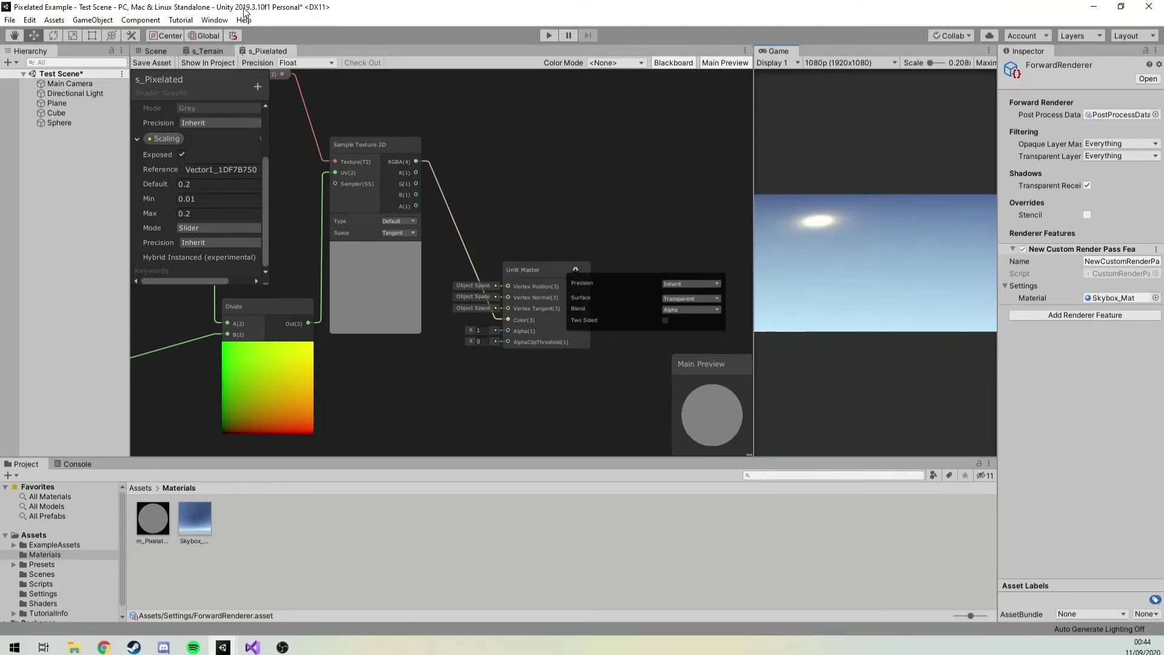
- Close the s_Terrain shader graph, return to the Scene view and save the scene
{"action": "middle_click", "coordinate": [194, 49]}
{"action": "left_click", "coordinate": [158, 51]}
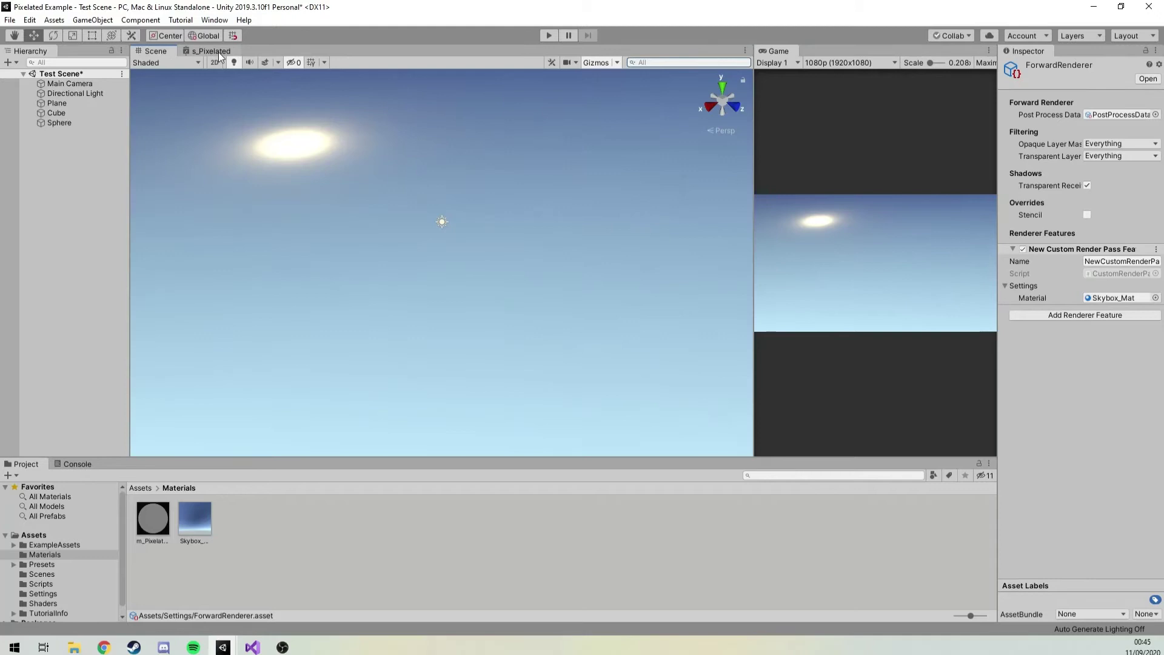
{"action": "right_click_drag", "start_coordinate": [424, 212], "coordinate": [464, 193]}
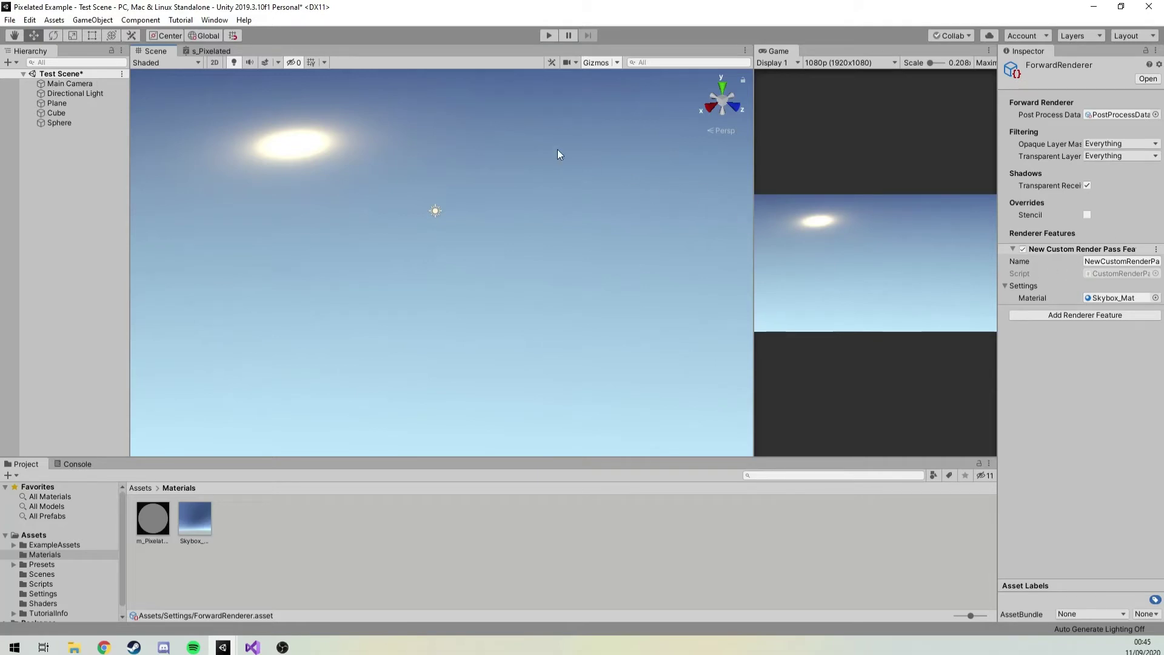
{"action": "right_click_drag", "start_coordinate": [326, 92], "coordinate": [366, 190]}
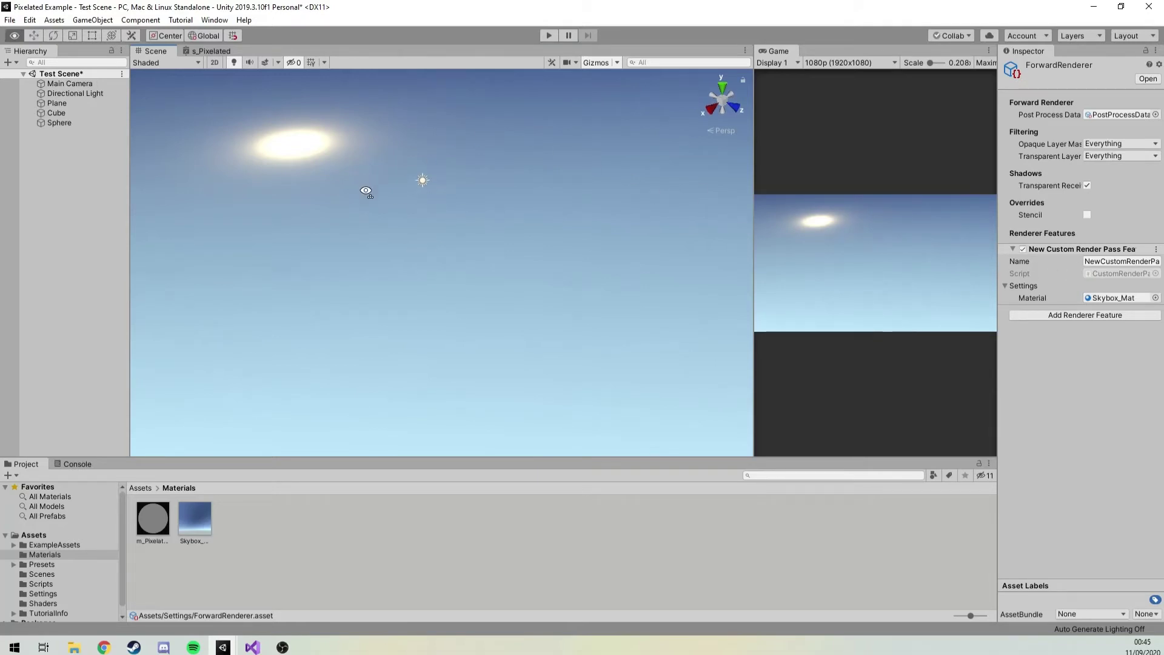
{"action": "left_click", "coordinate": [234, 62]}
{"action": "key", "text": "ctrl+s"}
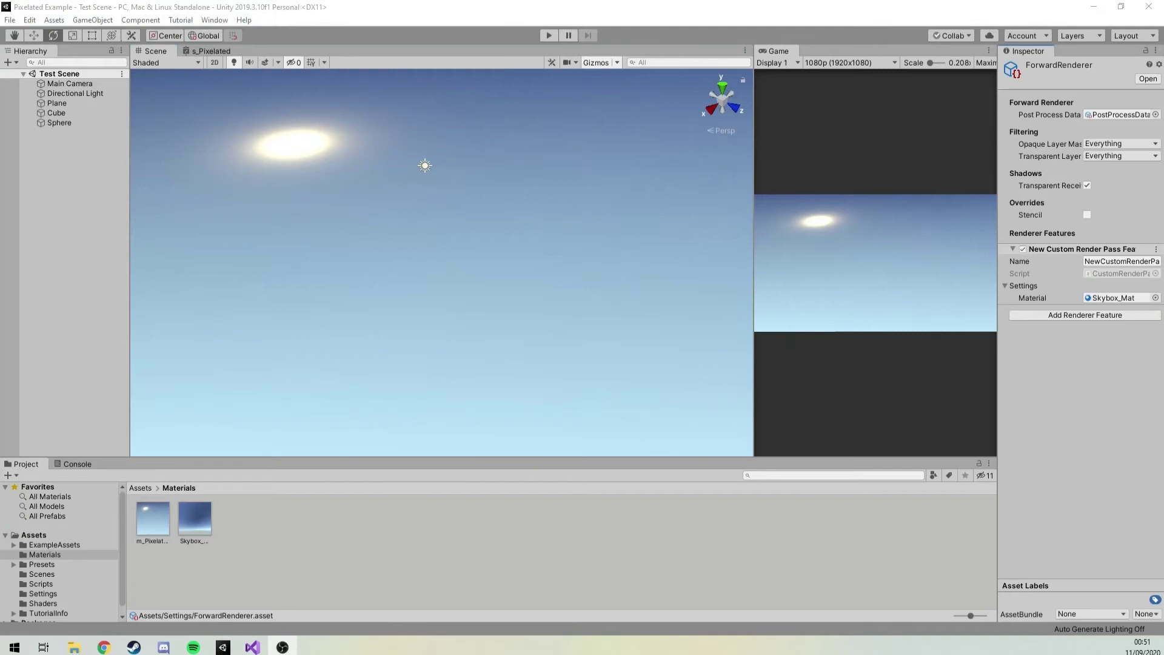
- Assign m_Pixelated as the Forward Renderer custom pass material, replacing Skybox_Mat
{"action": "left_click", "coordinate": [296, 567]}
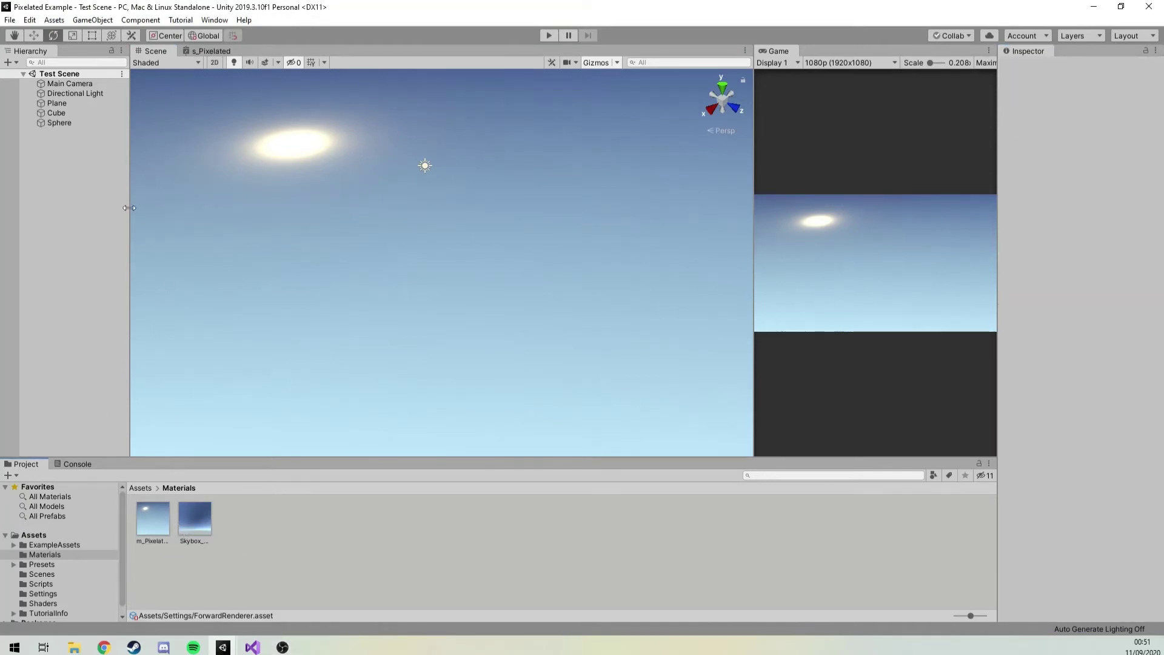
{"action": "left_click", "coordinate": [61, 585]}
{"action": "left_click", "coordinate": [57, 593]}
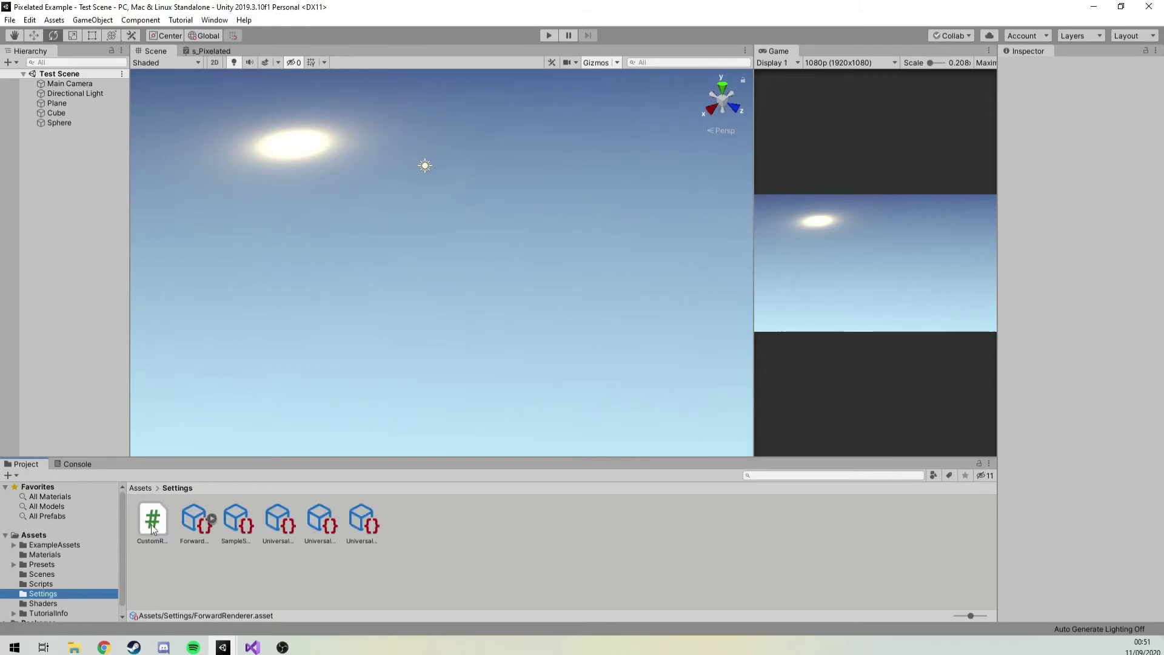
{"action": "left_click", "coordinate": [188, 522]}
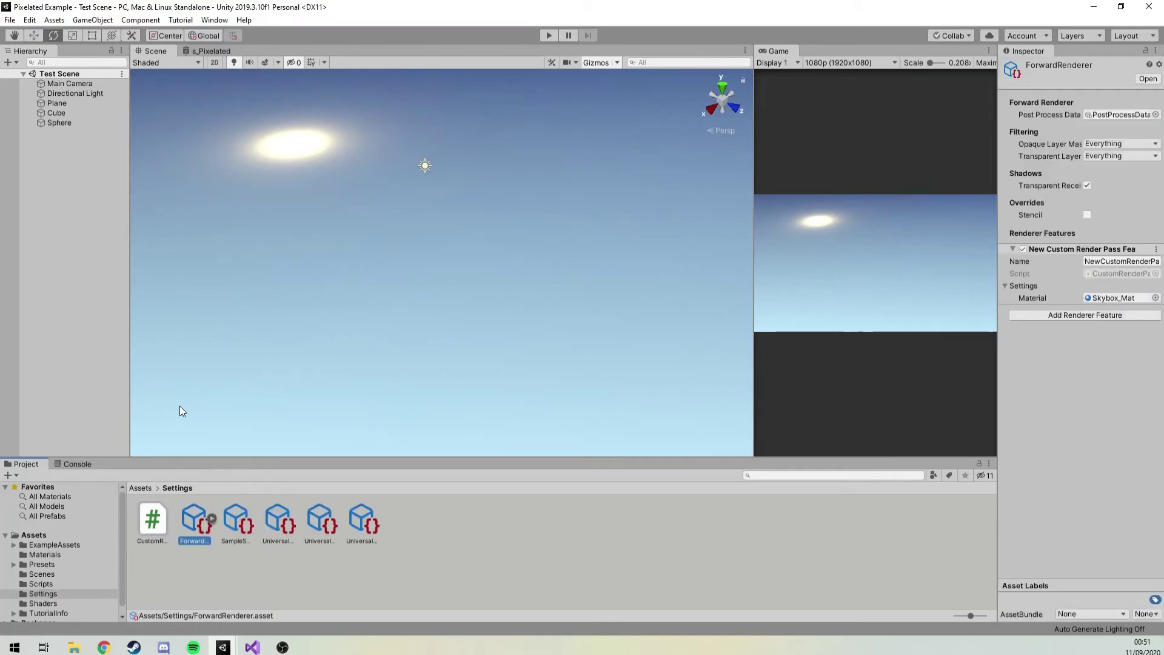
{"action": "left_click", "coordinate": [56, 555]}
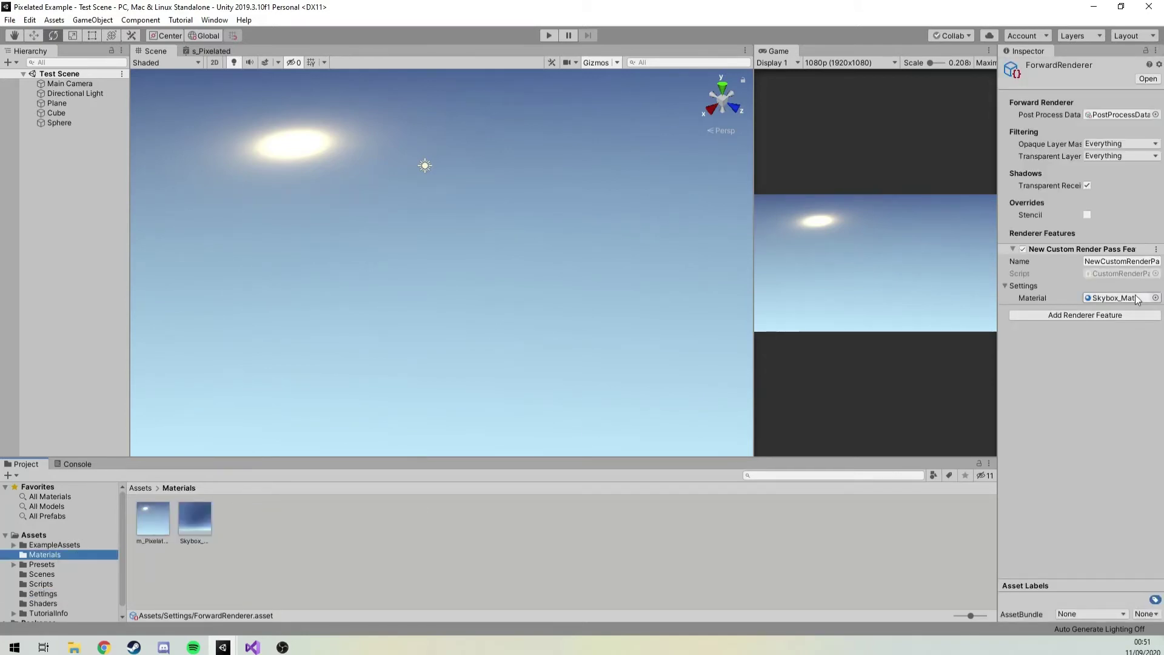
{"action": "left_click_drag", "start_coordinate": [162, 520], "coordinate": [1110, 298]}
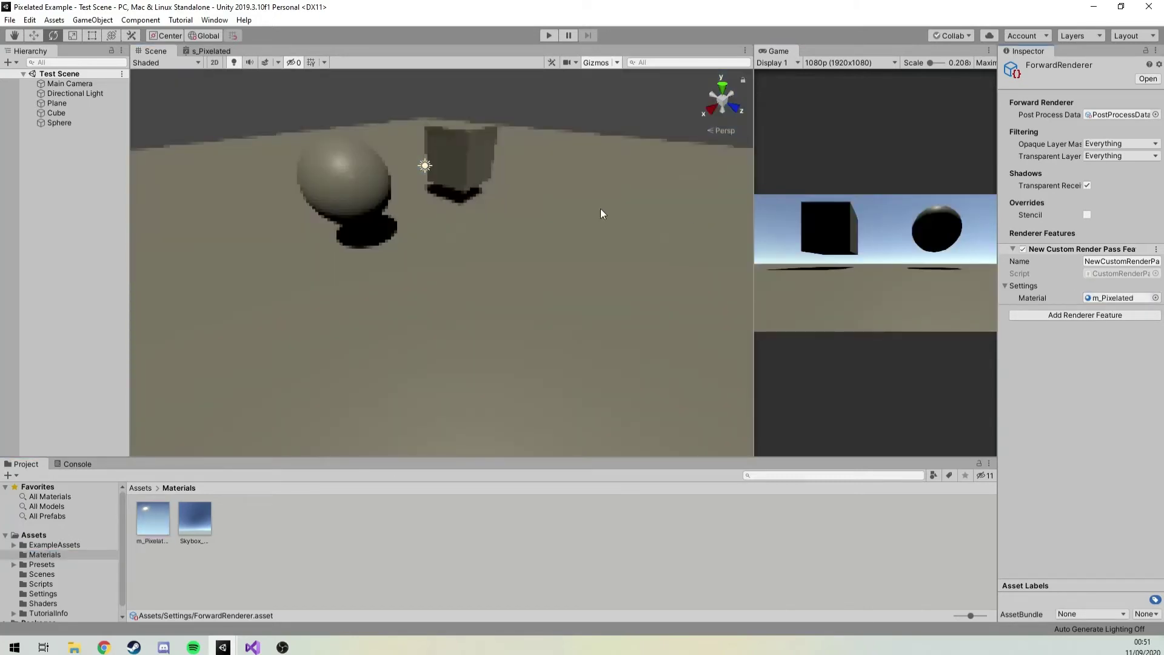
{"action": "left_click_drag", "start_coordinate": [602, 210], "coordinate": [546, 120], "text": "alt"}
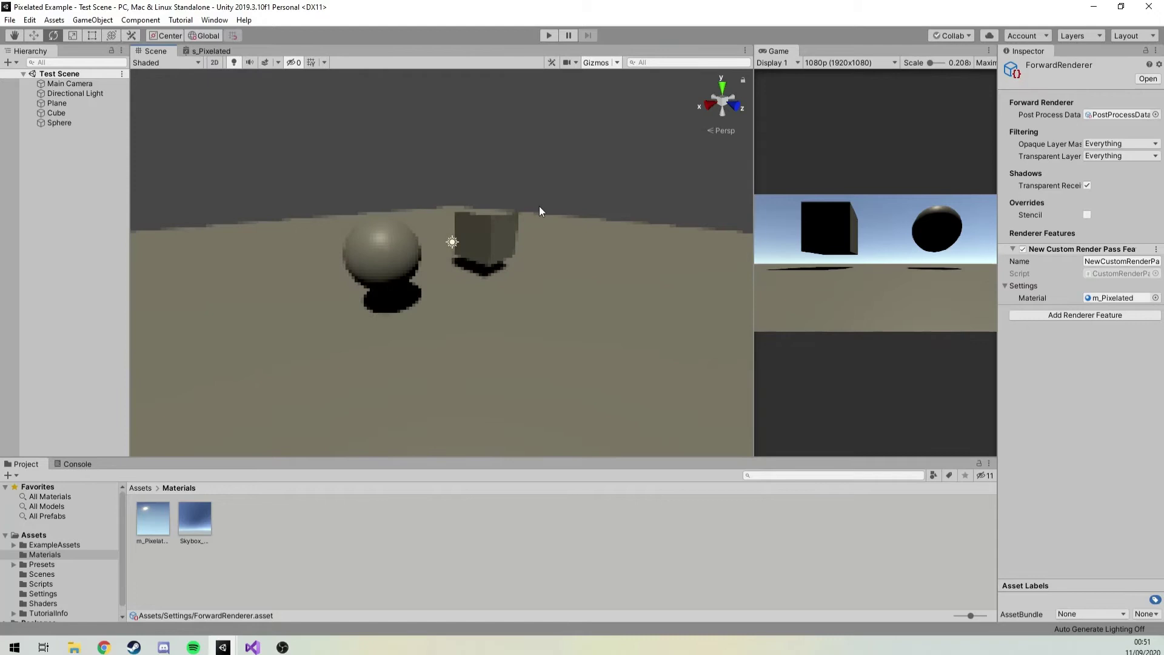
- Orbit the scene toward the objects and widen the Game view beside it
{"action": "left_click_drag", "start_coordinate": [538, 208], "coordinate": [428, 193], "text": "alt"}
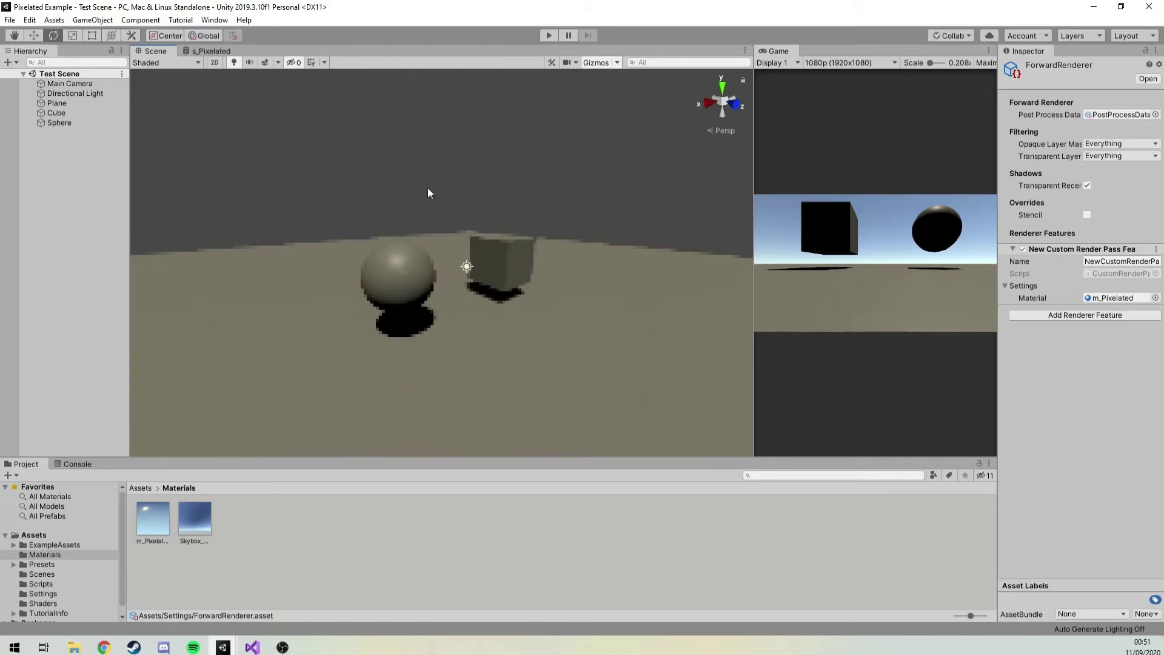
{"action": "left_click", "coordinate": [222, 51]}
{"action": "left_click", "coordinate": [157, 50]}
{"action": "left_click_drag", "start_coordinate": [754, 130], "coordinate": [338, 167]}
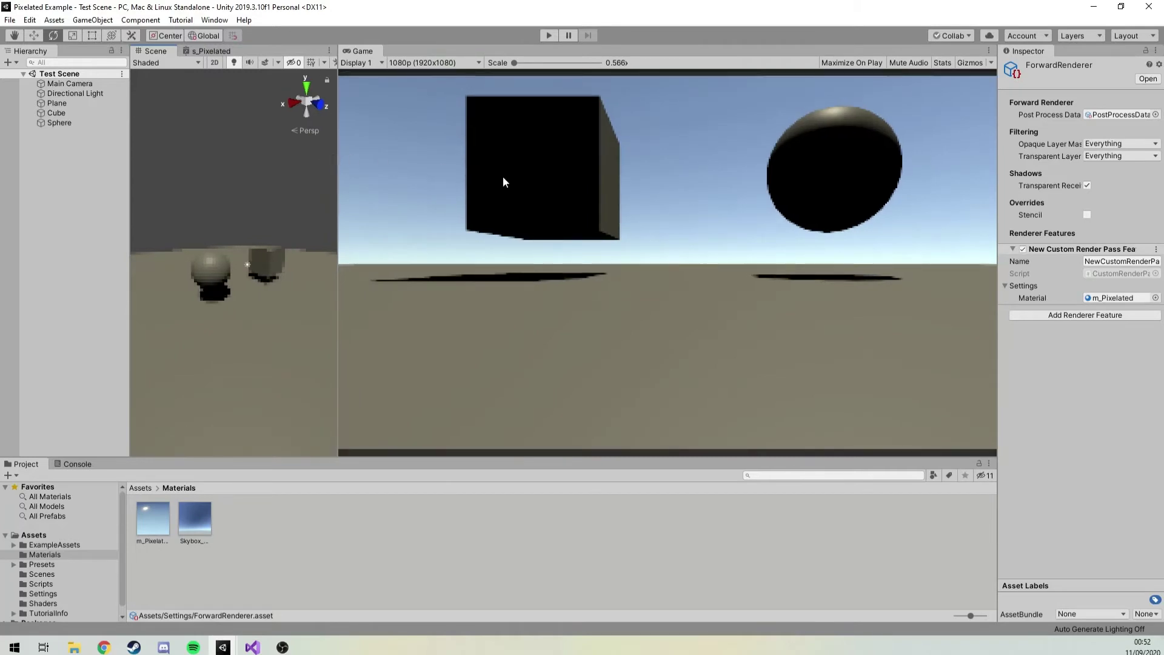
- Drop m_Pixelated's Scaling from its slider to 0.047 and start Play mode
{"action": "left_click", "coordinate": [538, 216]}
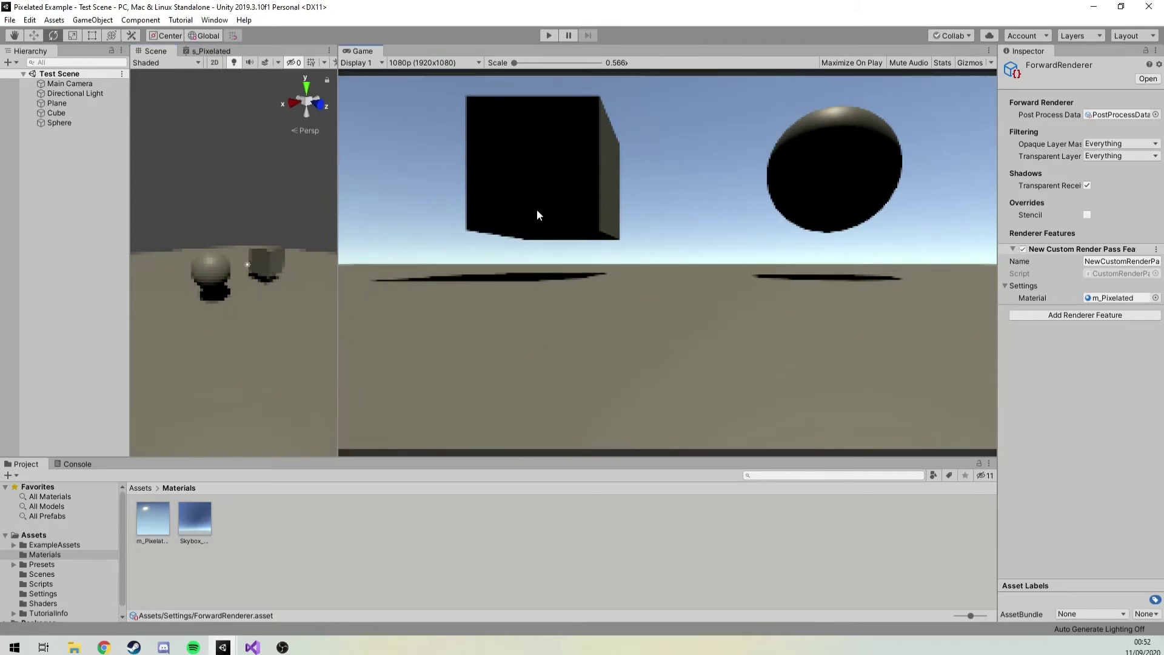
{"action": "left_click", "coordinate": [166, 522]}
{"action": "left_click", "coordinate": [195, 515]}
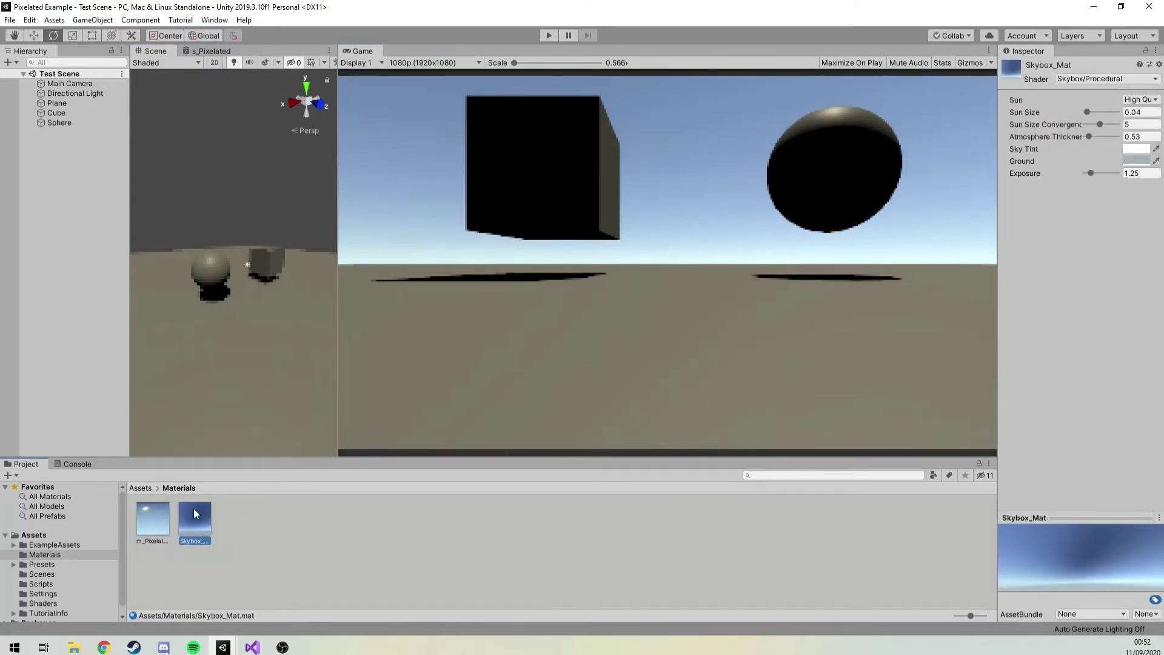
{"action": "left_click", "coordinate": [165, 523]}
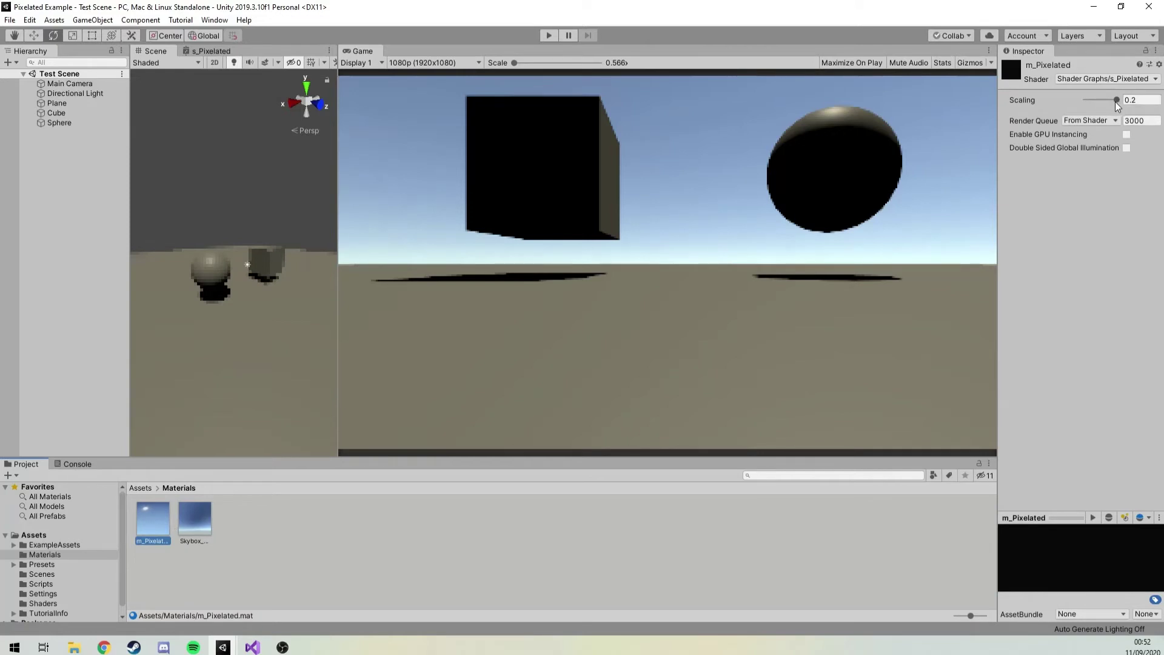
{"action": "left_click_drag", "start_coordinate": [1116, 102], "coordinate": [1092, 102]}
{"action": "left_click", "coordinate": [549, 35]}
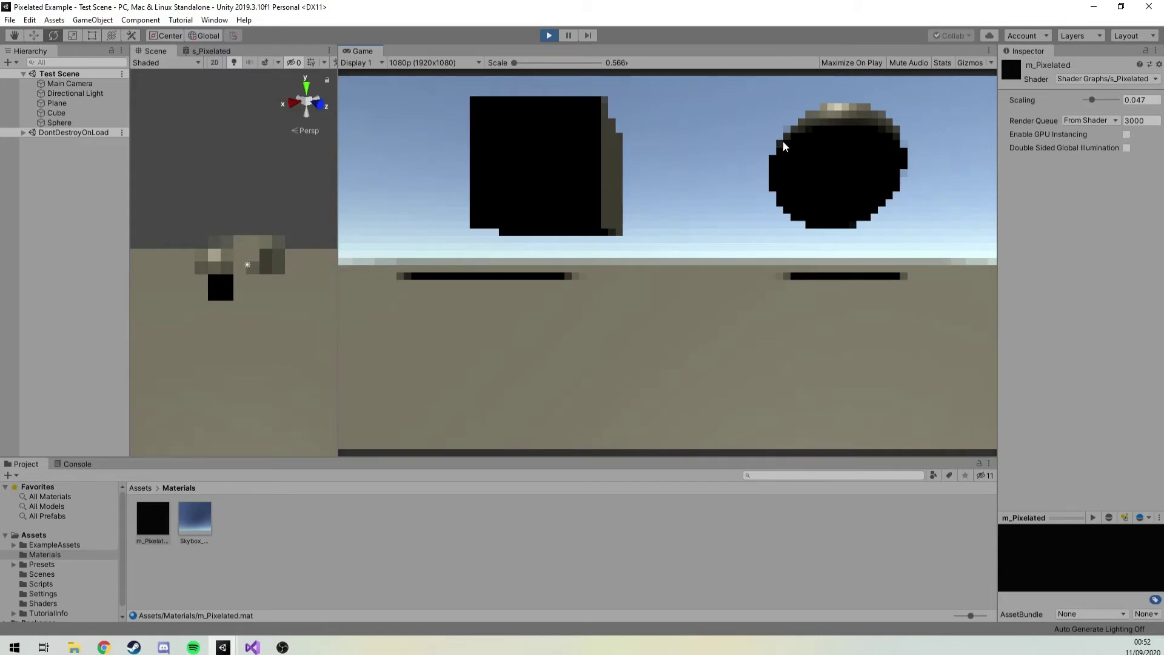
- Raise the Main Camera to Y 6.8, tilt it down, and return m_Pixelated's Scaling to 0.2
{"action": "left_click", "coordinate": [79, 83]}
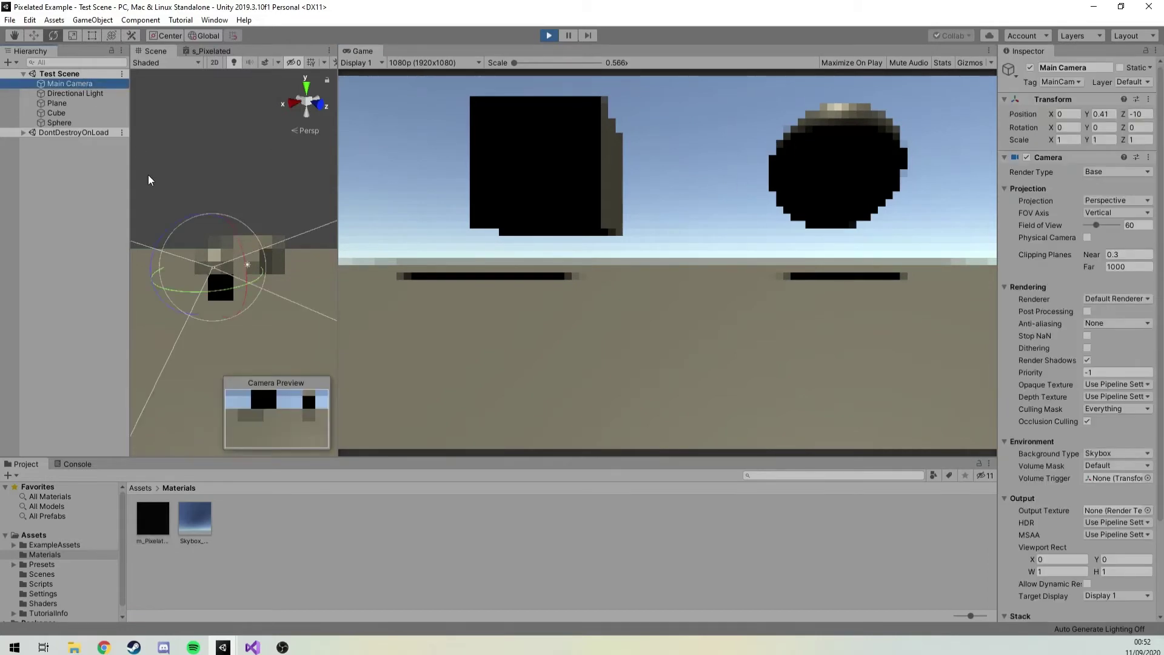
{"action": "key", "text": "w"}
{"action": "left_click_drag", "start_coordinate": [206, 231], "coordinate": [177, 198]}
{"action": "key", "text": "e"}
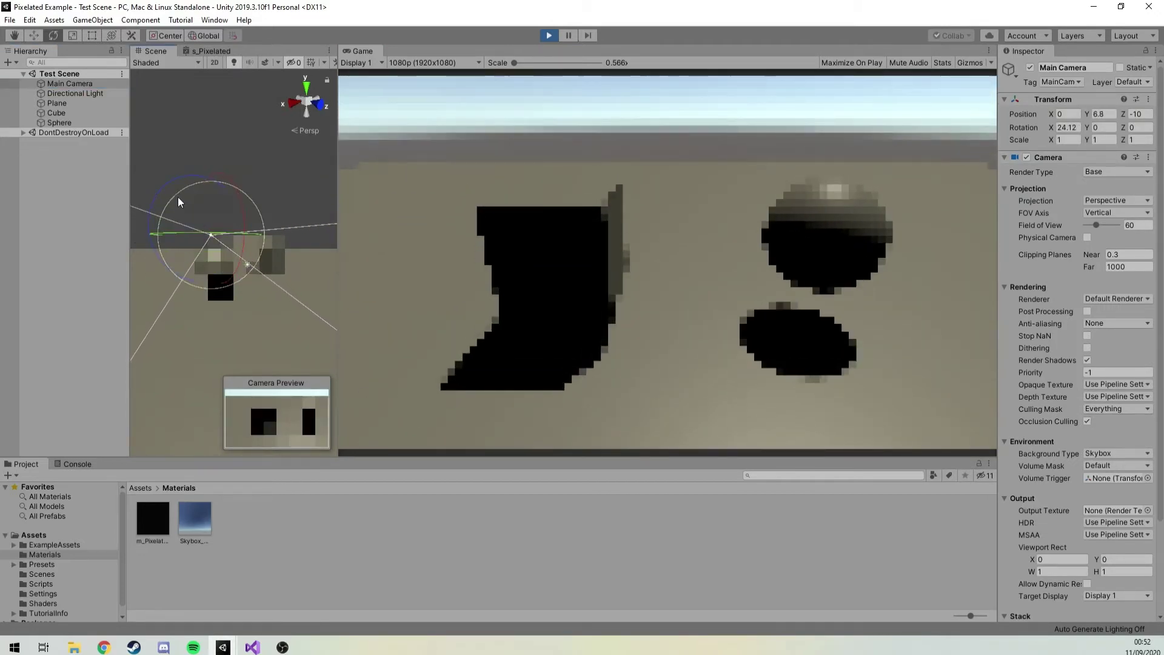
{"action": "left_click", "coordinate": [154, 518]}
{"action": "left_click_drag", "start_coordinate": [1091, 100], "coordinate": [1125, 97]}
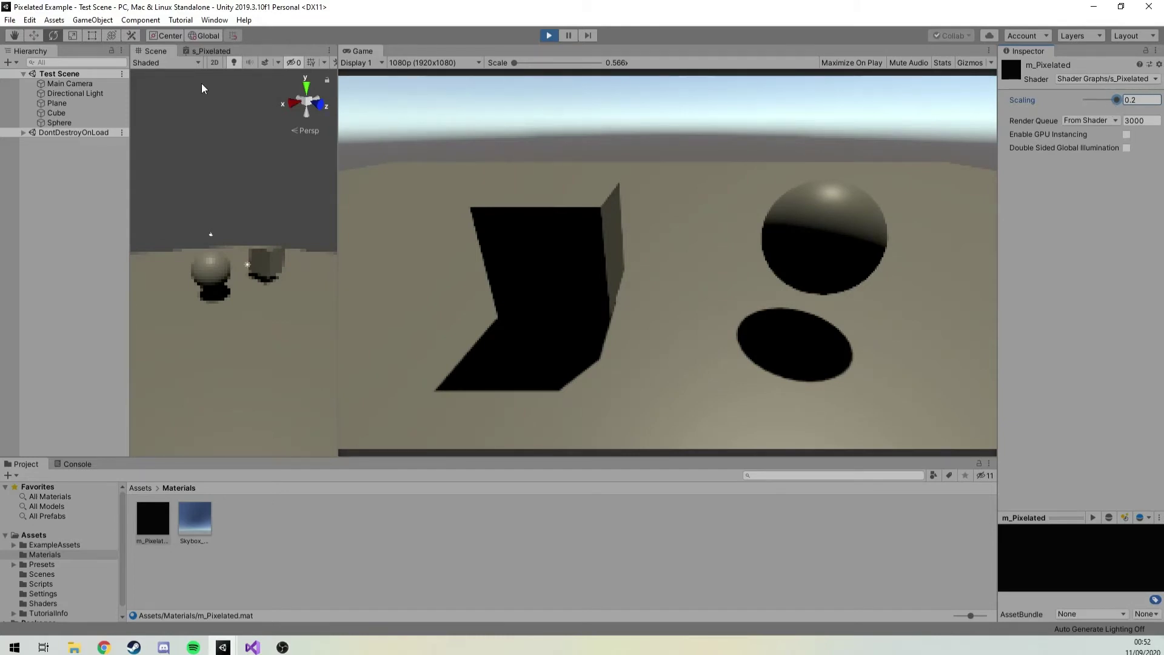
- Inspect the Scaling property's maximum in s_Pixelated and try pushing Scaling past 0.2
{"action": "left_click", "coordinate": [205, 51]}
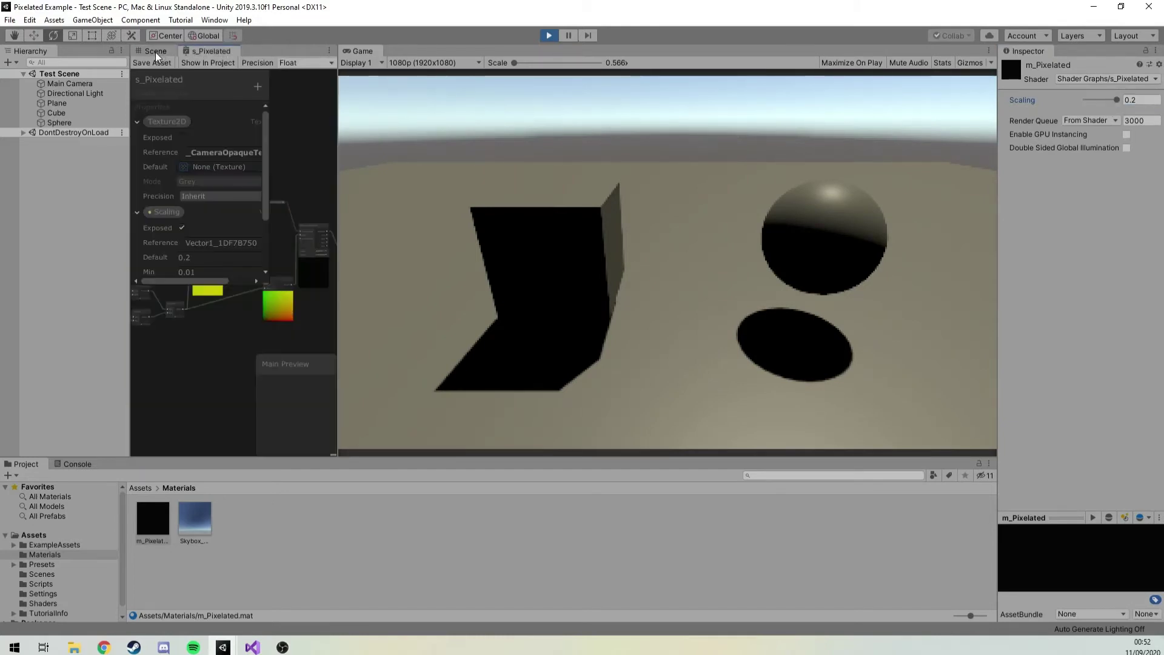
{"action": "left_click", "coordinate": [156, 52]}
{"action": "left_click", "coordinate": [230, 52]}
{"action": "scroll", "coordinate": [194, 157], "scroll_direction": "down", "scroll_amount": 2}
{"action": "left_click", "coordinate": [212, 250]}
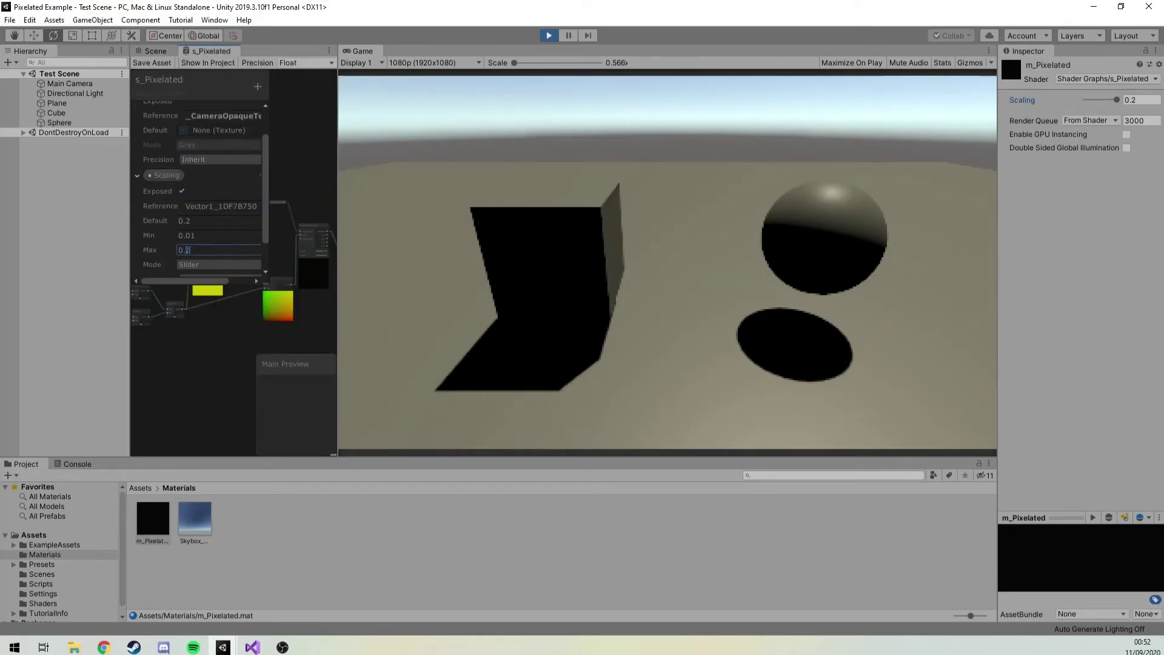
{"action": "left_click", "coordinate": [152, 52]}
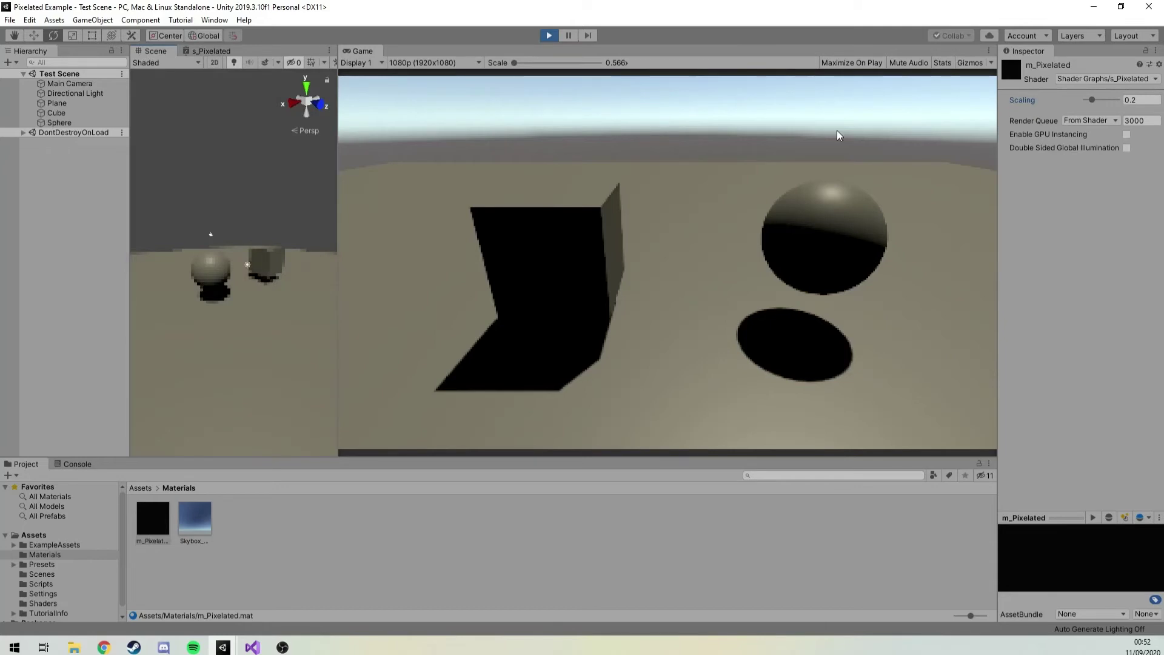
{"action": "mouse_move", "coordinate": [1093, 99]}
{"action": "left_mouse_down"}
{"action": "mouse_move", "coordinate": [1119, 100]}
{"action": "mouse_move", "coordinate": [1085, 102]}
{"action": "left_mouse_up"}
- Set Scaling's maximum to 0.2 in s_Pixelated, save the graph, and retest the slider
{"action": "left_click", "coordinate": [201, 50]}
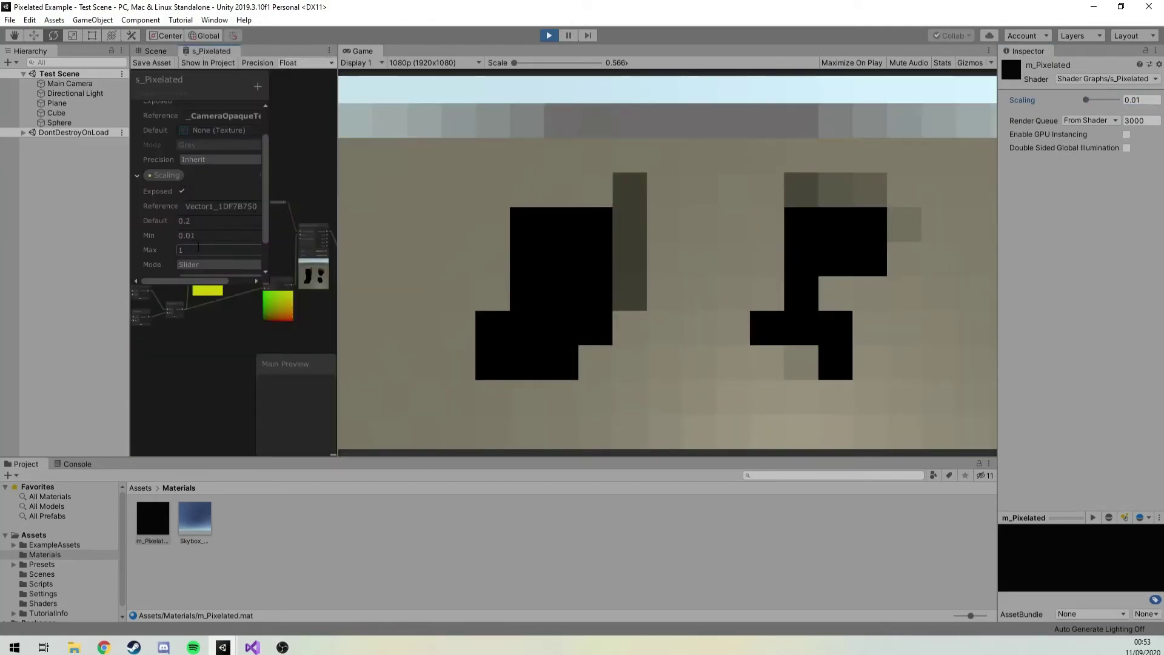
{"action": "left_click", "coordinate": [200, 249]}
{"action": "type", "text": "0.2"}
{"action": "left_click", "coordinate": [146, 63]}
{"action": "left_click", "coordinate": [155, 51]}
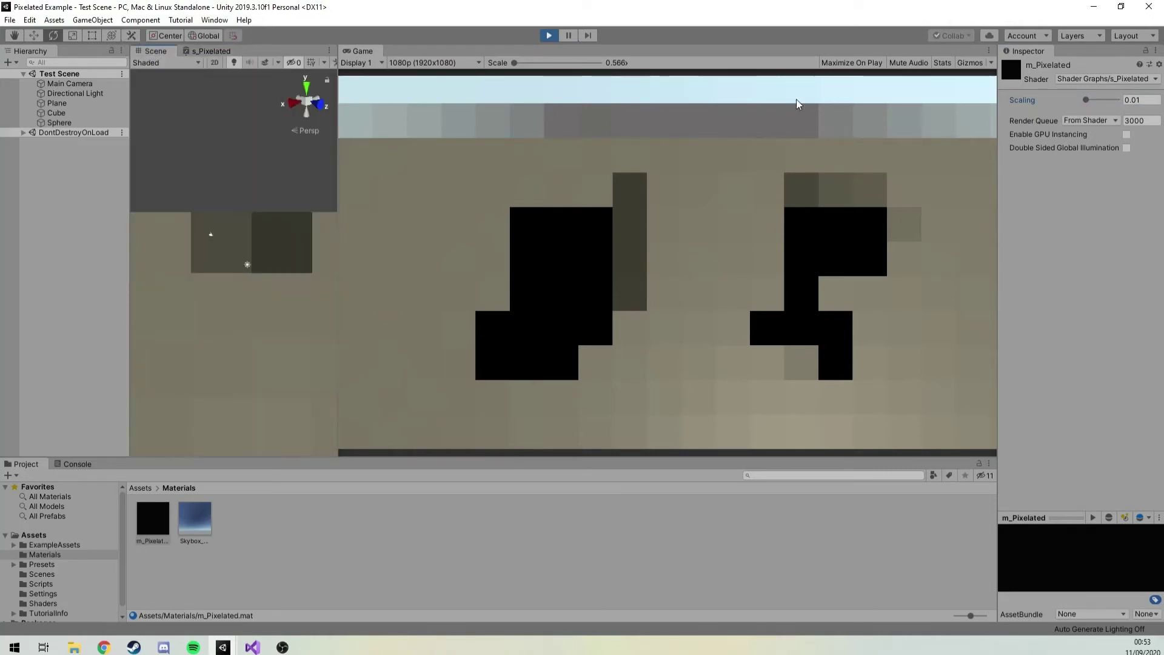
{"action": "left_click", "coordinate": [191, 51]}
{"action": "left_click_drag", "start_coordinate": [1075, 104], "coordinate": [1121, 105]}
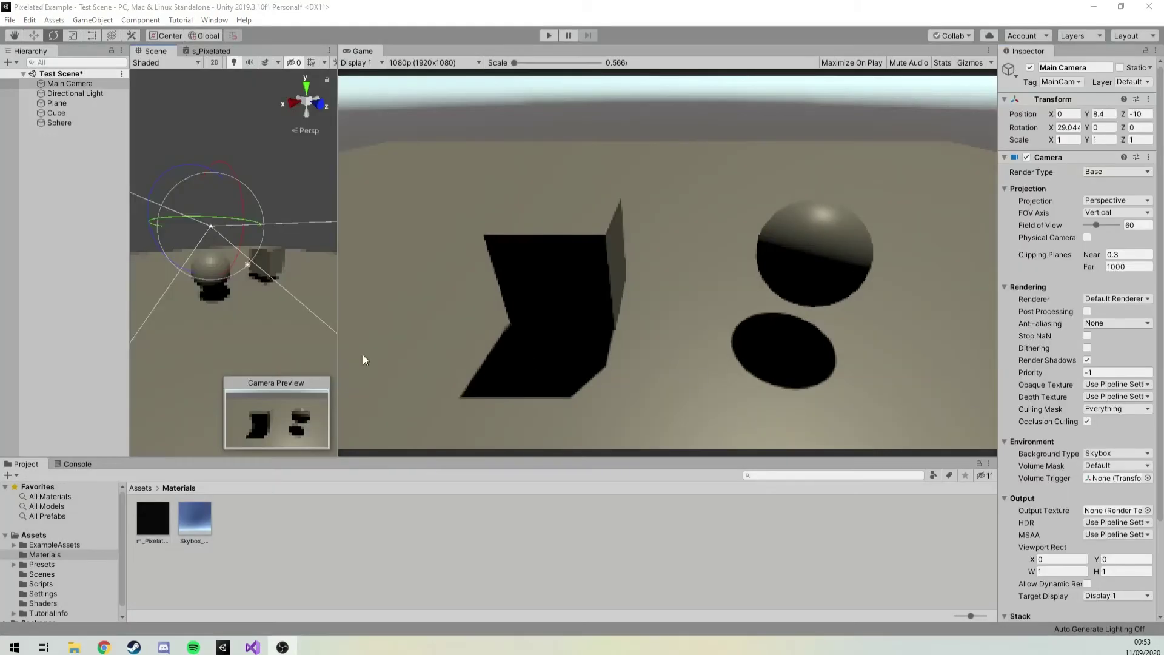
- Disable the Forward Renderer's custom render pass feature and save the scene
{"action": "left_click", "coordinate": [42, 594]}
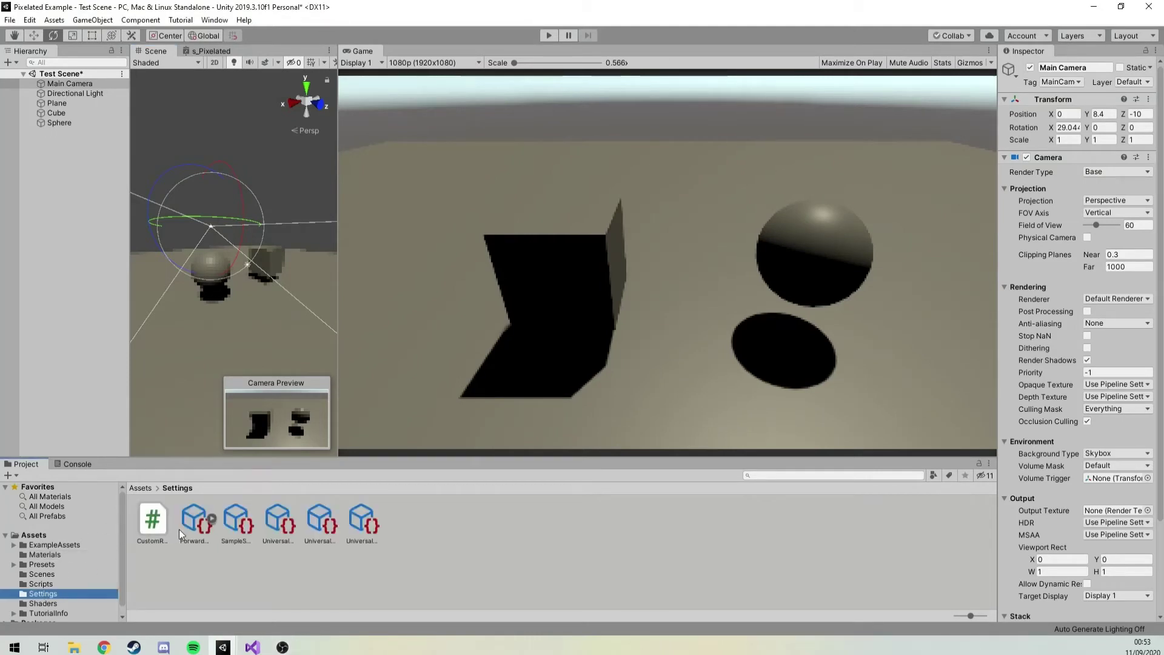
{"action": "left_click", "coordinate": [193, 522]}
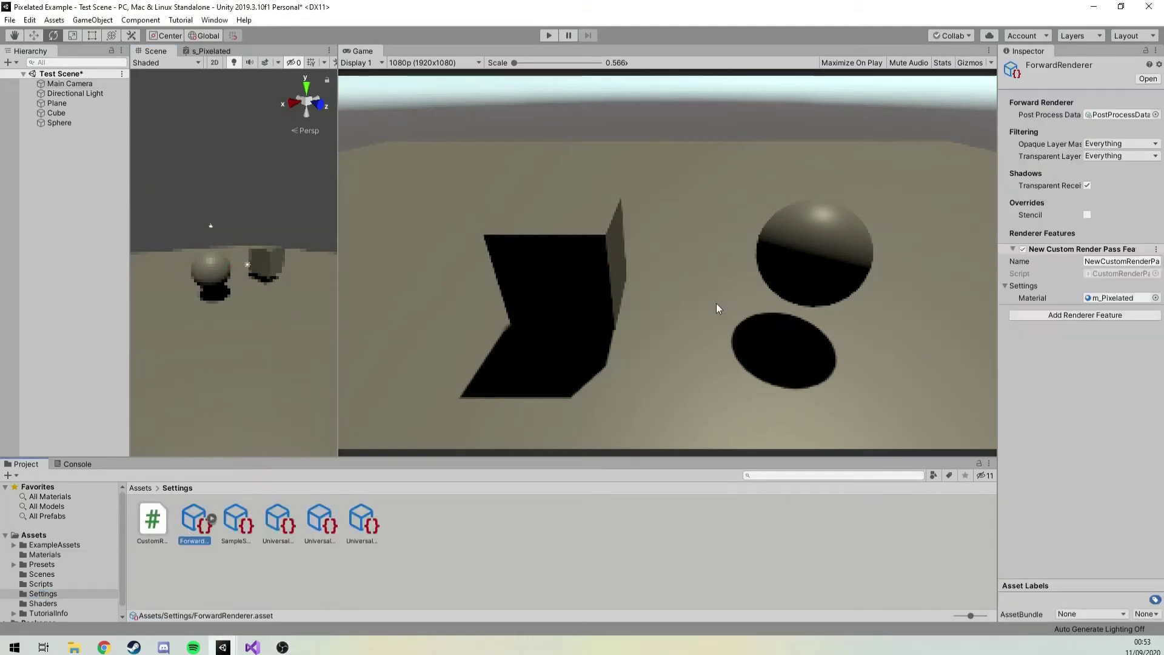
{"action": "left_click", "coordinate": [1024, 249]}
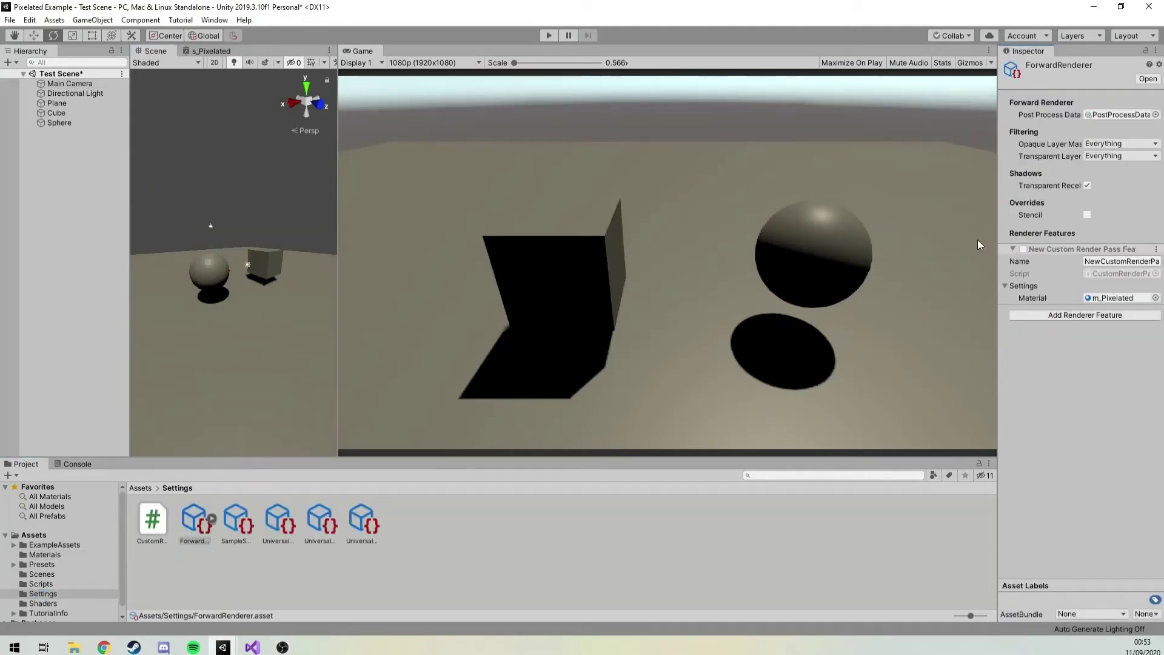
{"action": "key", "text": "ctrl+s"}
- Select both the Cube and Sphere and open their Layer dropdown
{"action": "left_click", "coordinate": [67, 86]}
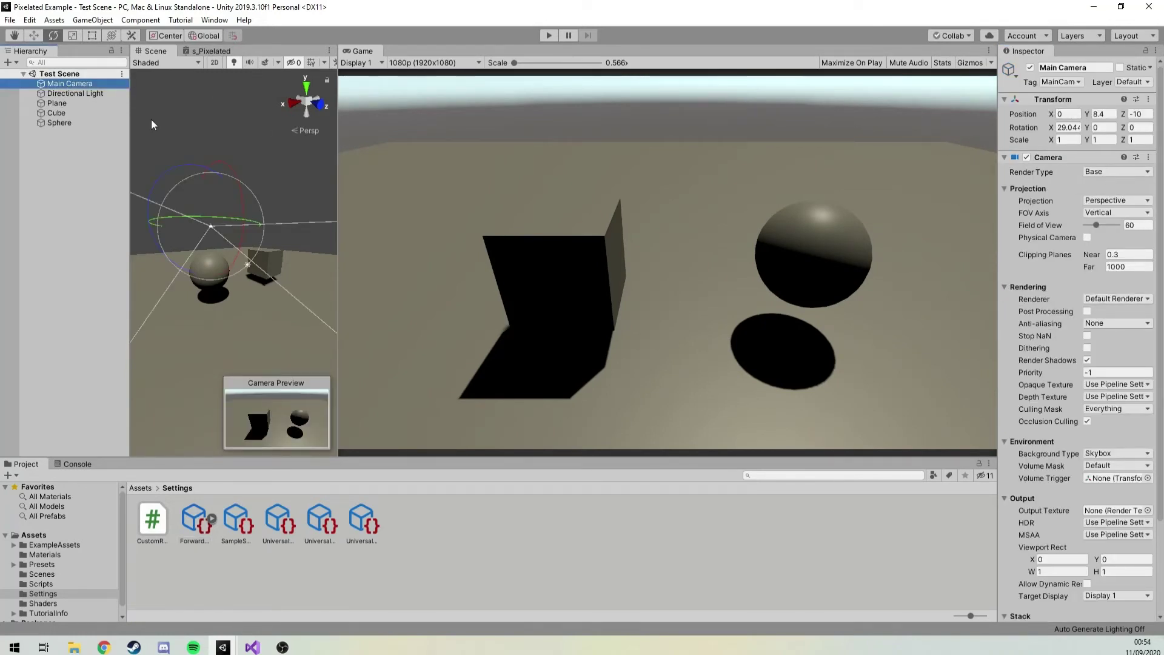
{"action": "left_click", "coordinate": [94, 104]}
{"action": "left_click", "coordinate": [88, 114]}
{"action": "left_click", "coordinate": [85, 122]}
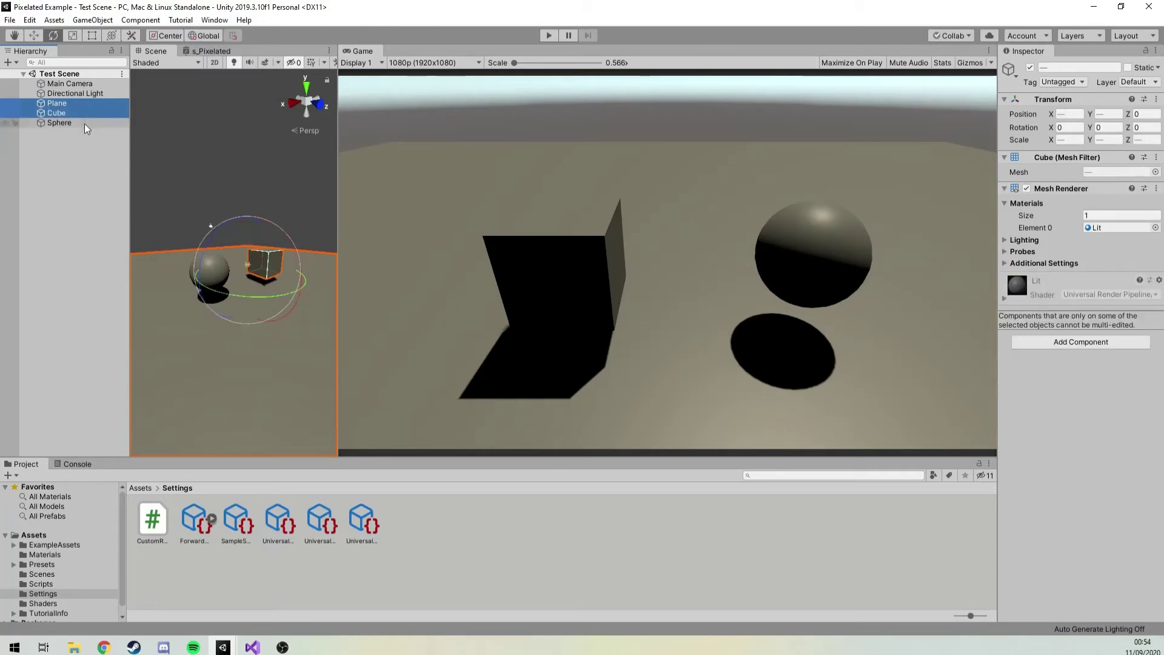
{"action": "left_click", "coordinate": [79, 115], "text": "shift"}
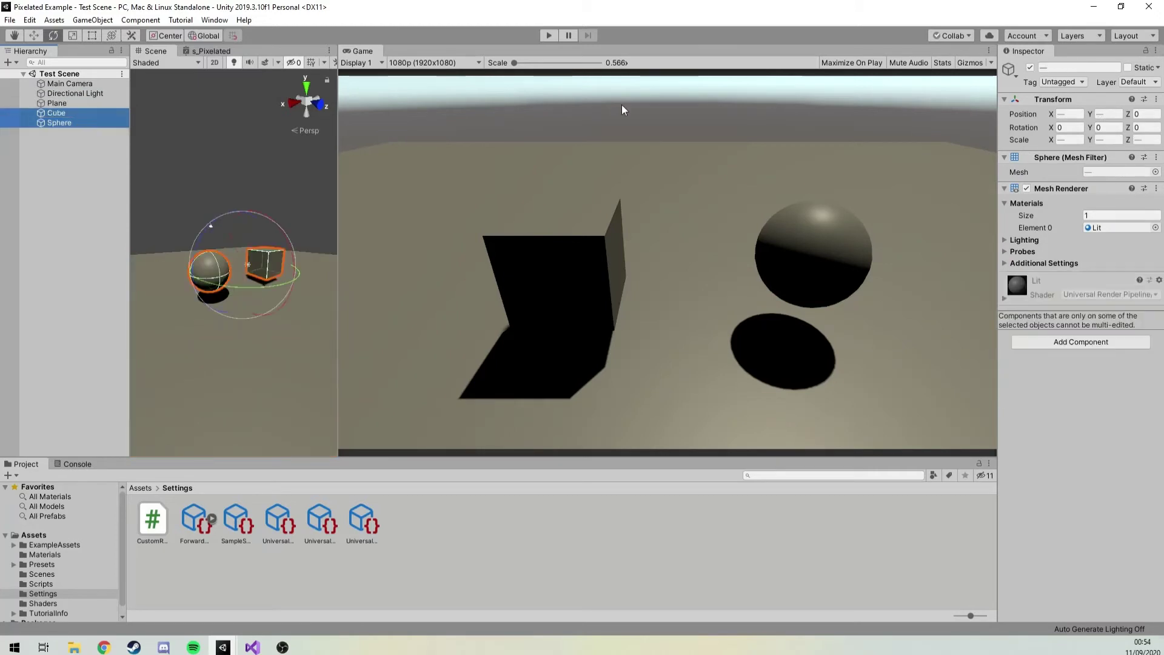
{"action": "left_click", "coordinate": [1145, 82]}
{"action": "left_click", "coordinate": [1144, 84]}
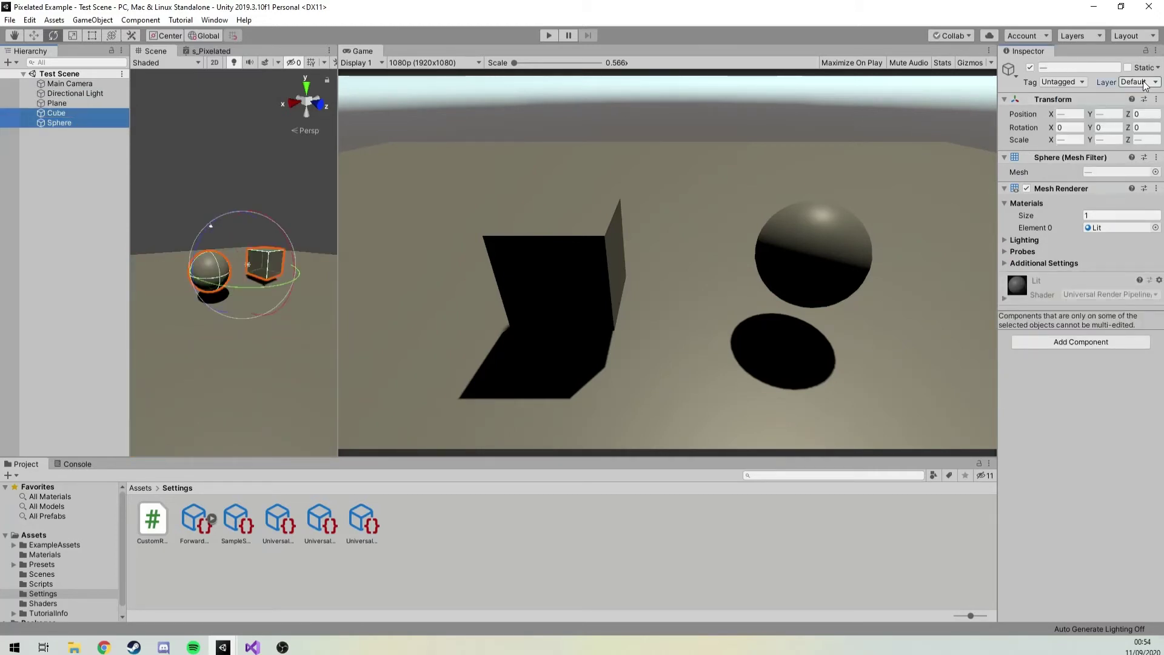
{"action": "left_click", "coordinate": [1144, 82]}
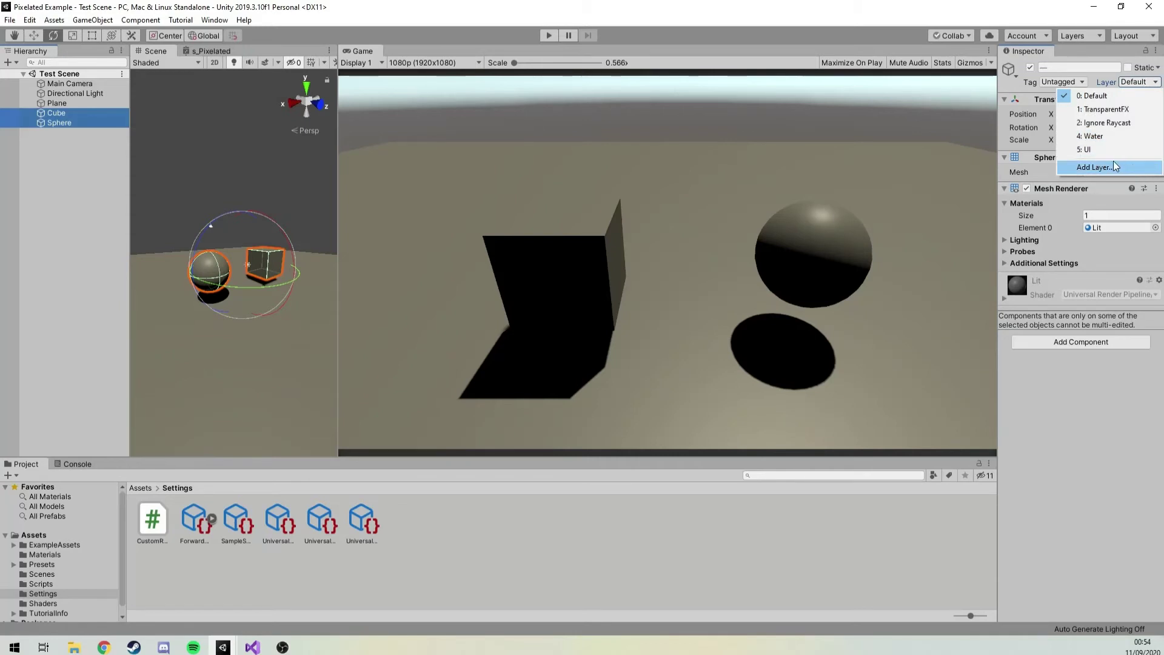
- Name User Layer 8 'Pixel', then set the Cube and Sphere's Layer to Pixel
{"action": "left_click", "coordinate": [1116, 166]}
{"action": "left_click", "coordinate": [1097, 236]}
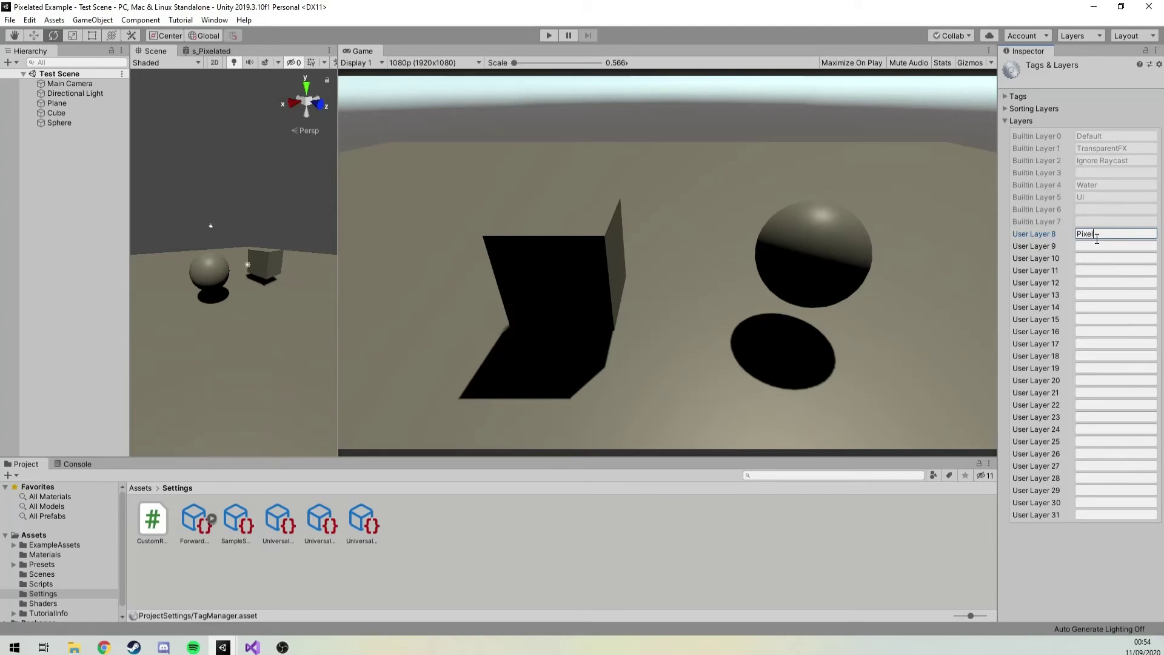
{"action": "left_click", "coordinate": [25, 113]}
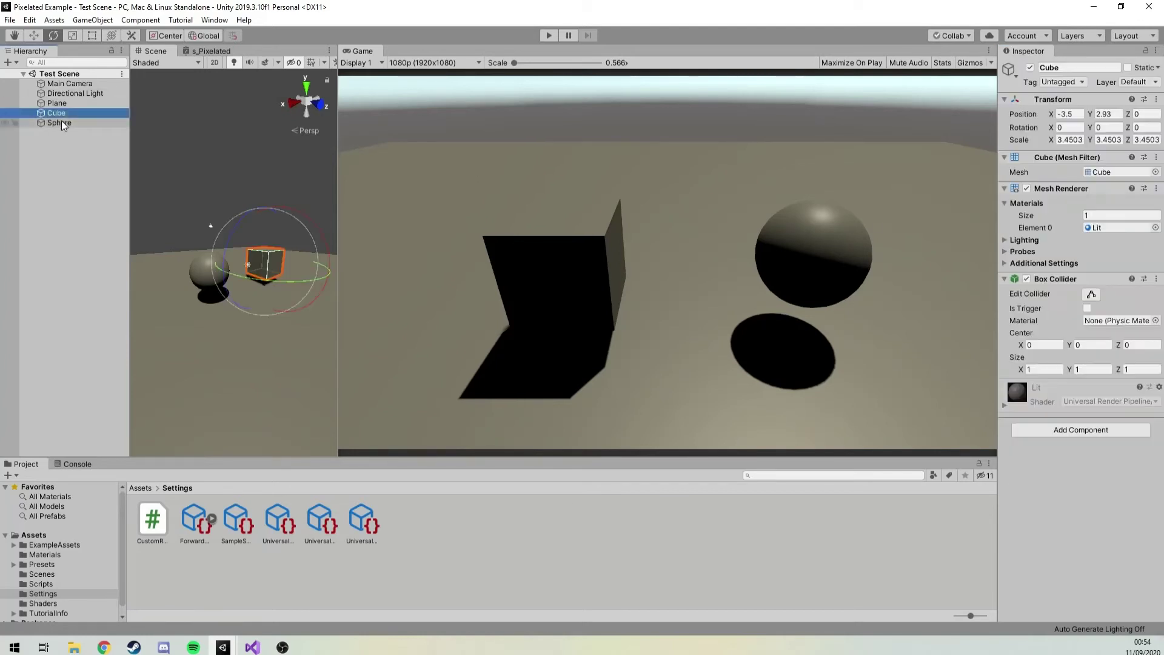
{"action": "left_click", "coordinate": [61, 122], "text": "ctrl"}
{"action": "left_click", "coordinate": [1140, 82]}
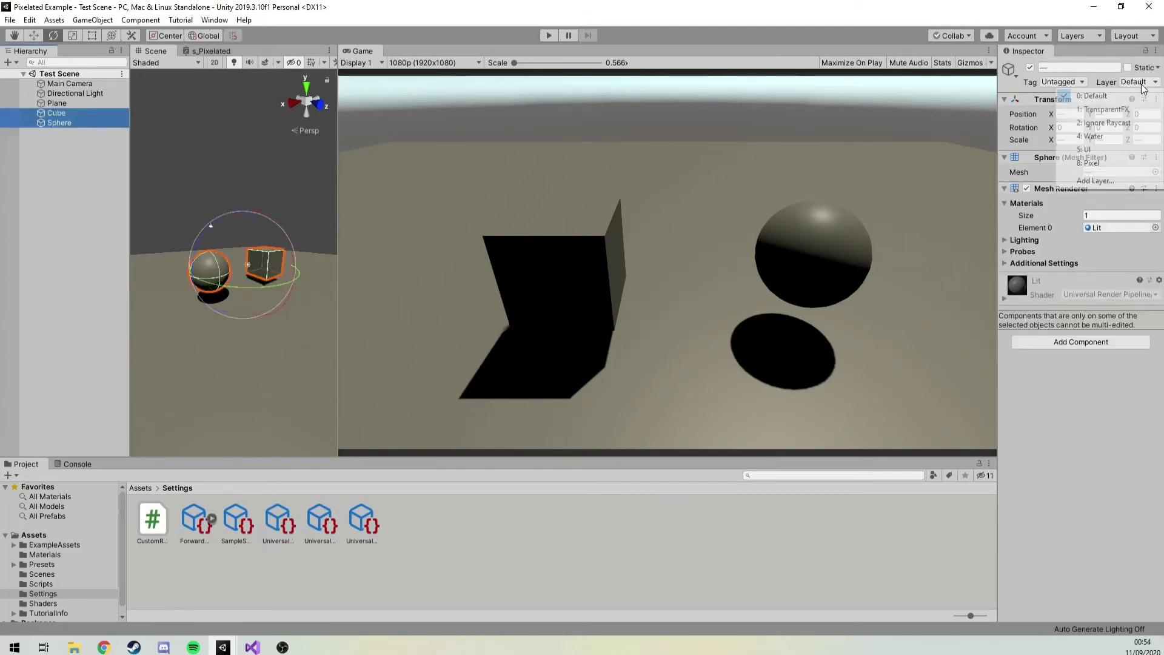
{"action": "left_click", "coordinate": [1116, 163]}
{"action": "left_click", "coordinate": [205, 245]}
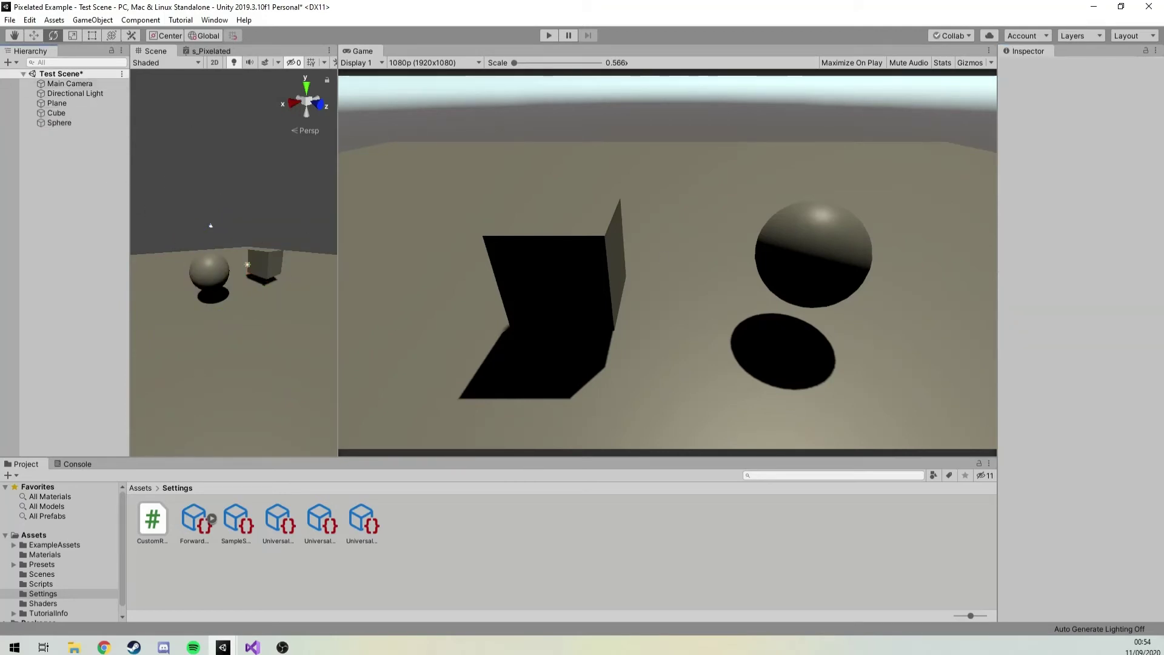
{"action": "left_click", "coordinate": [80, 114]}
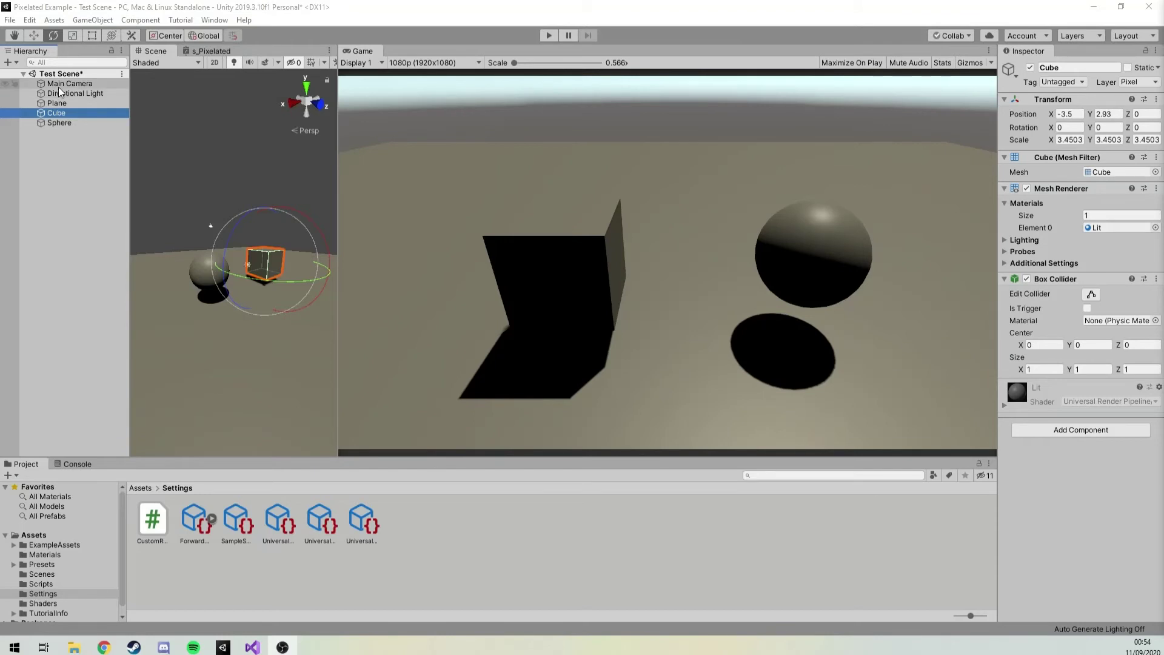
- Create a new camera below Main Camera in the Hierarchy, named Secondary Camera
{"action": "right_click", "coordinate": [67, 181]}
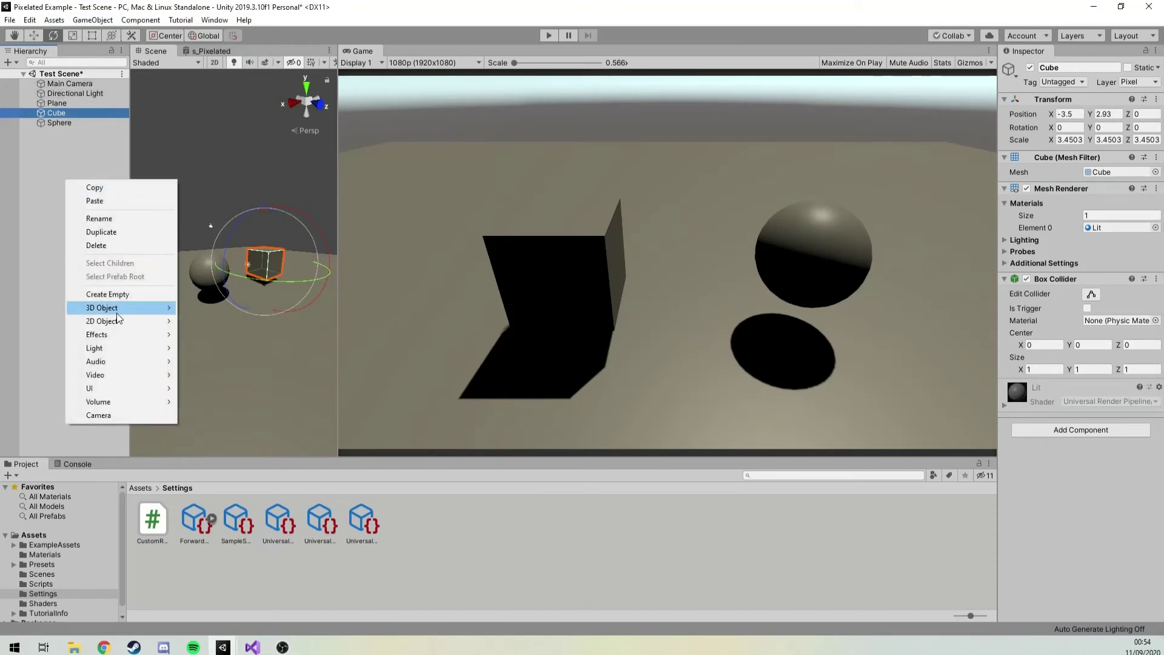
{"action": "left_click", "coordinate": [127, 416]}
{"action": "left_click_drag", "start_coordinate": [65, 134], "coordinate": [78, 86]}
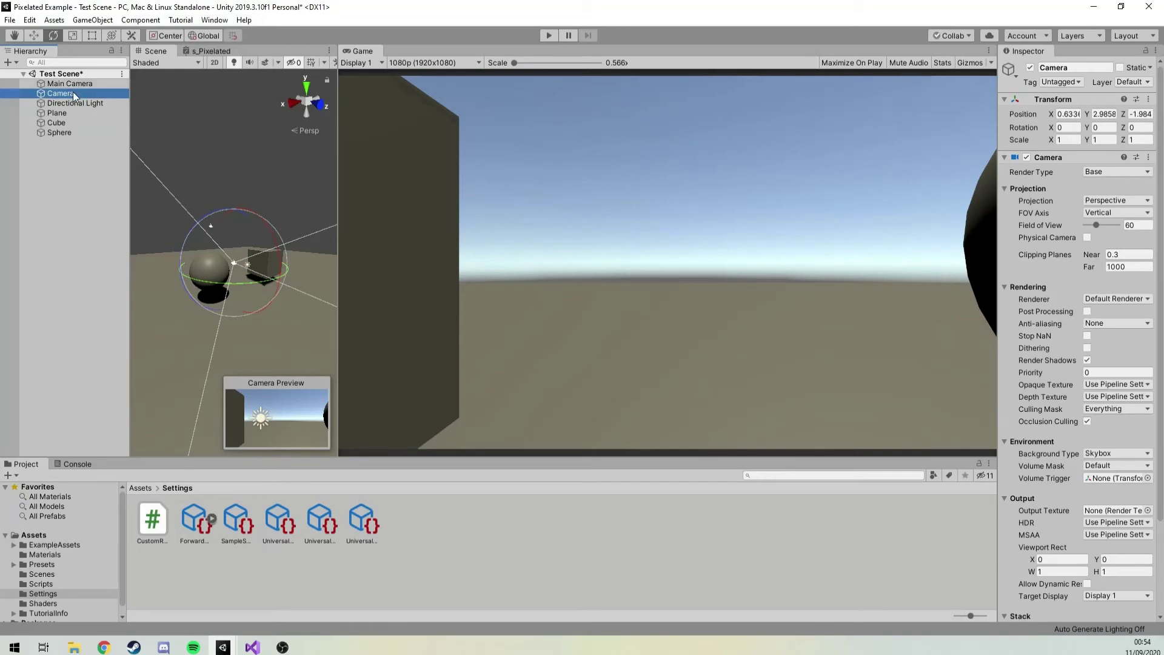
{"action": "left_click", "coordinate": [72, 92]}
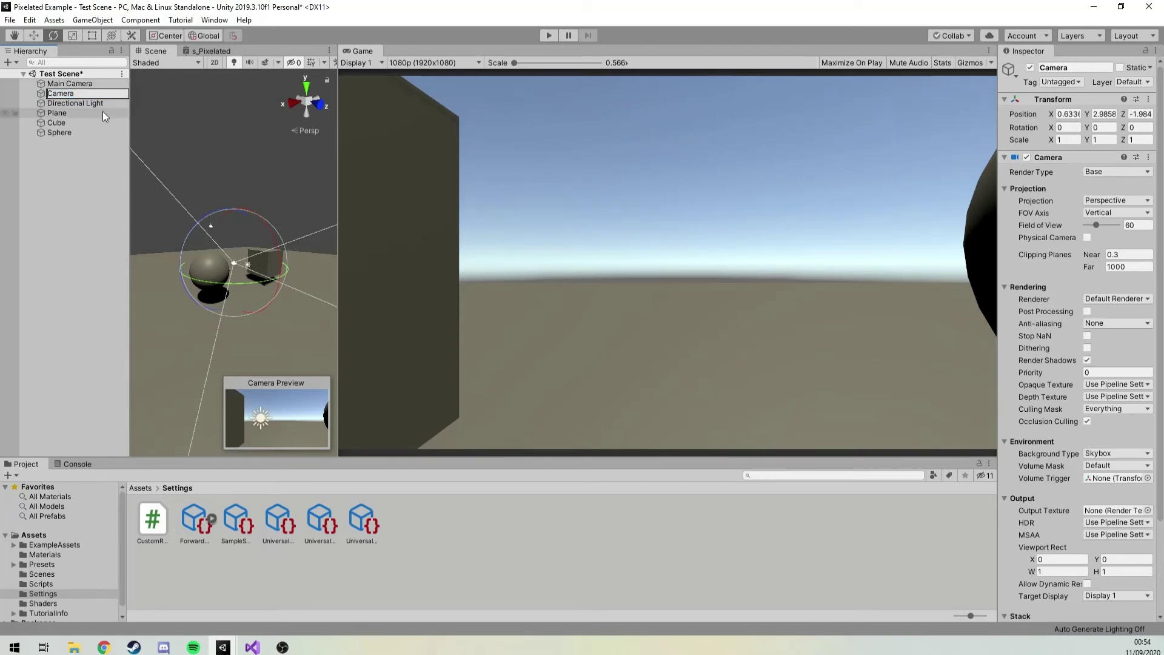
{"action": "type", "text": "Pix"}
{"action": "key", "text": "BackSpace"}
{"action": "key", "text": "BackSpace"}
{"action": "key", "text": "BackSpace"}
{"action": "type", "text": "Secondary"}
{"action": "key", "text": "Return"}
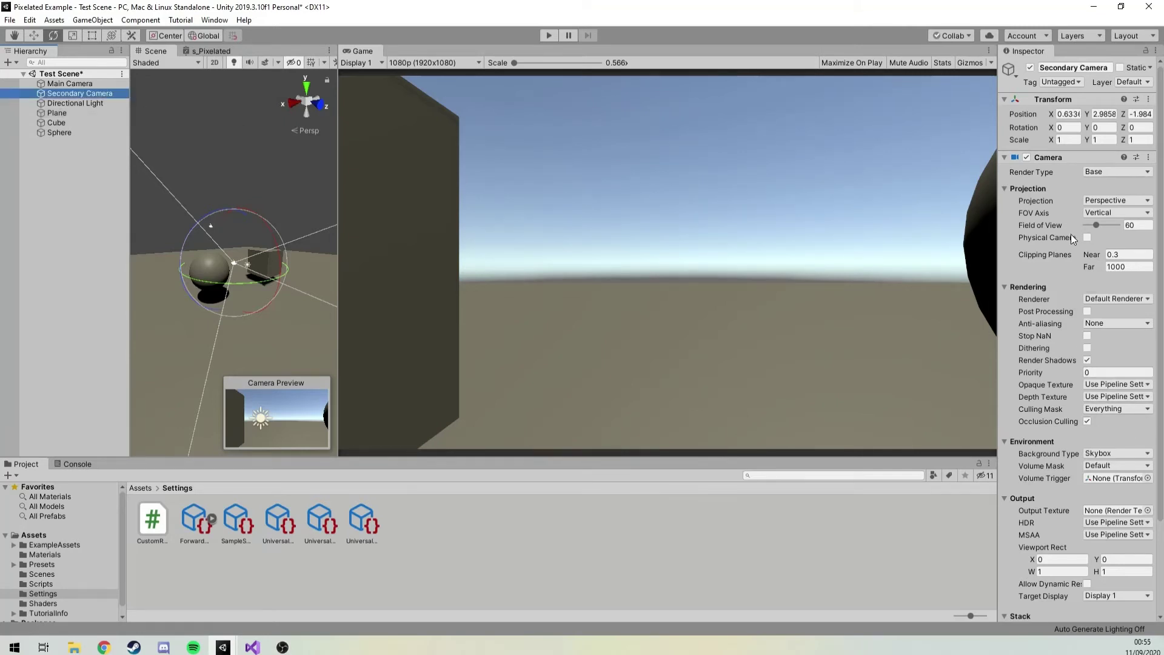
- Copy Main Camera's Transform values and paste them onto Secondary Camera
{"action": "scroll", "coordinate": [1071, 234], "scroll_direction": "down", "scroll_amount": 5}
{"action": "scroll", "coordinate": [1079, 330], "scroll_direction": "up", "scroll_amount": 5}
{"action": "left_click", "coordinate": [77, 84]}
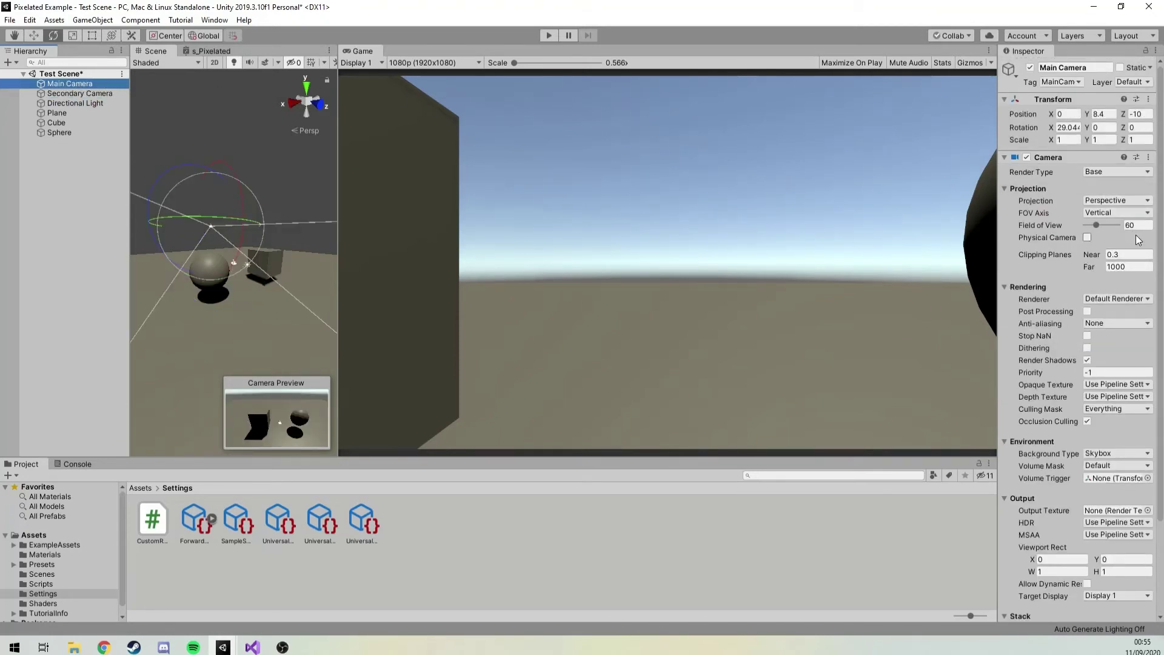
{"action": "left_click", "coordinate": [76, 93]}
{"action": "left_click", "coordinate": [76, 85]}
{"action": "left_click", "coordinate": [69, 94]}
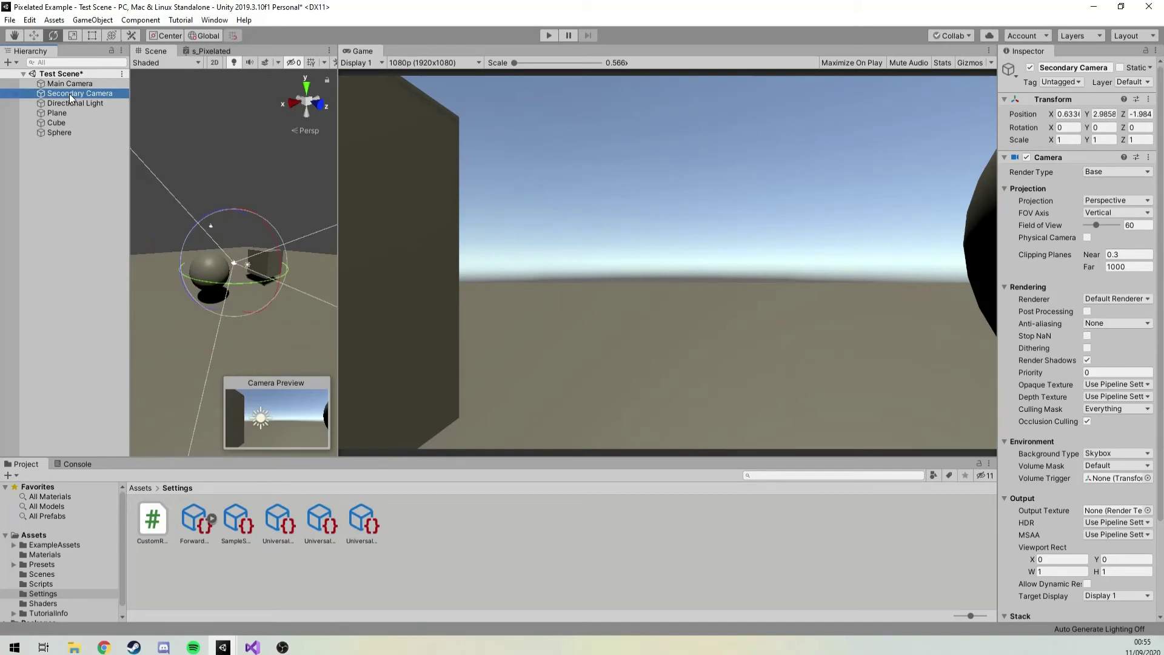
{"action": "left_click", "coordinate": [117, 84]}
{"action": "left_click", "coordinate": [1148, 99]}
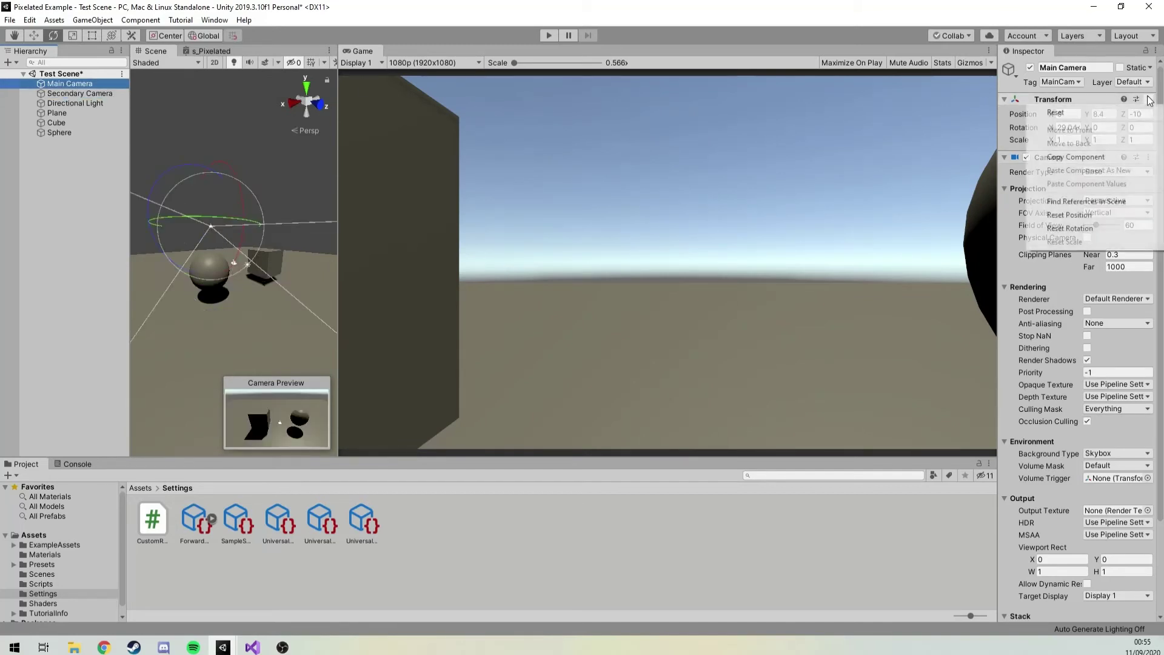
{"action": "left_click", "coordinate": [1076, 157]}
{"action": "left_click", "coordinate": [80, 94]}
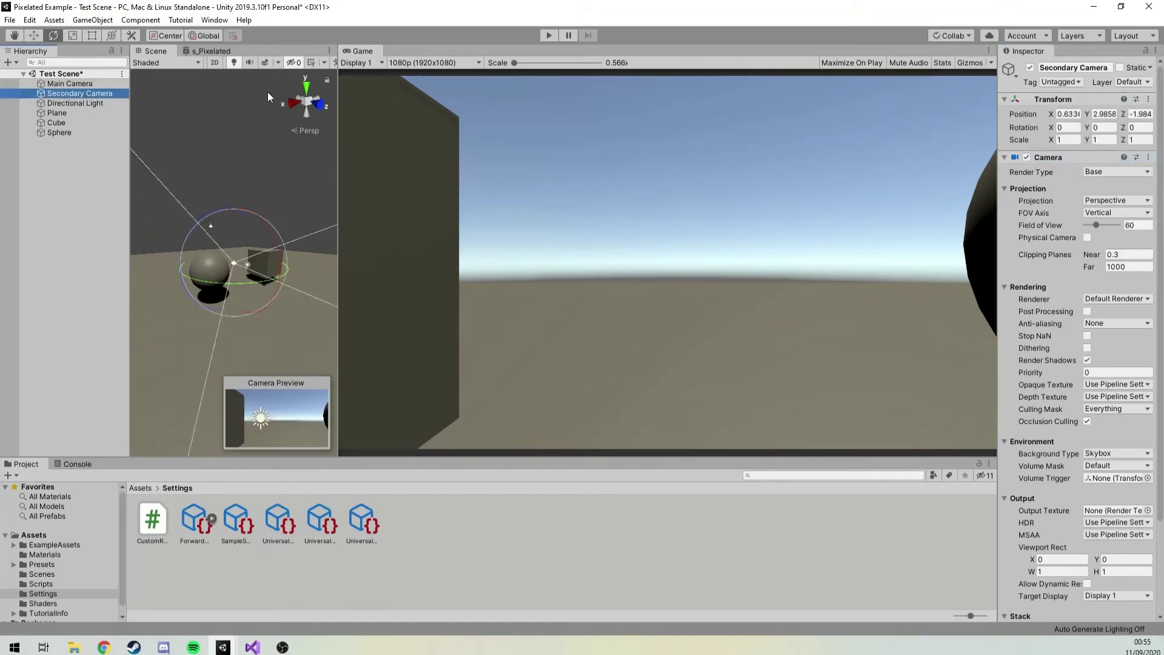
{"action": "left_click", "coordinate": [1148, 99]}
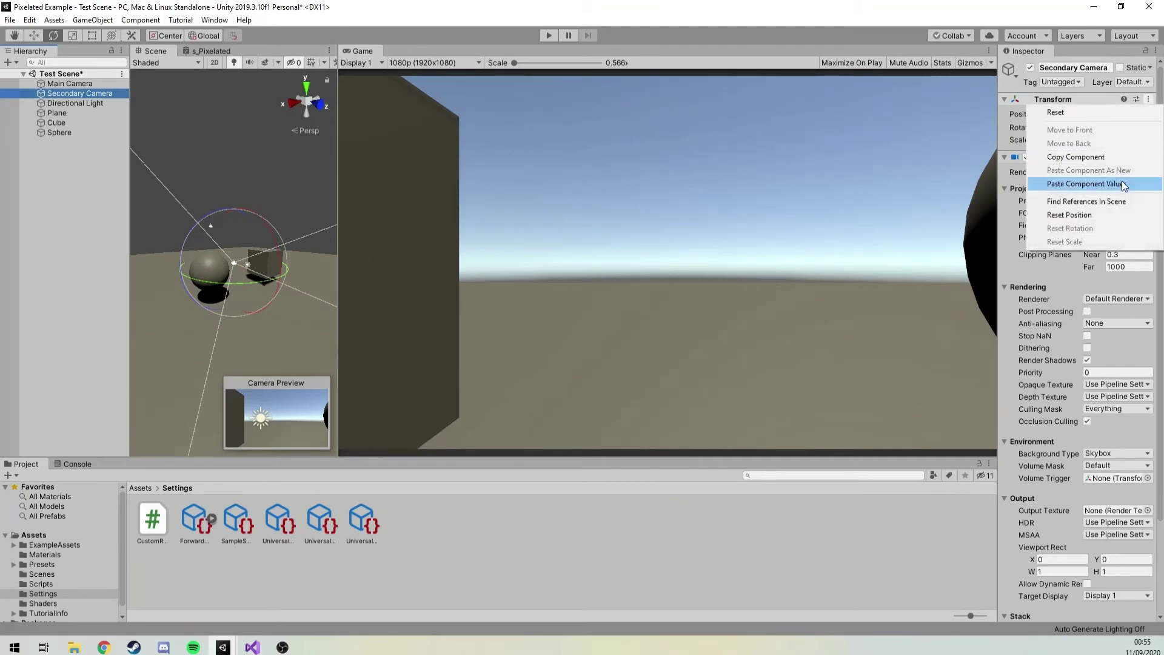
{"action": "left_click", "coordinate": [1085, 185]}
{"action": "left_click", "coordinate": [54, 83]}
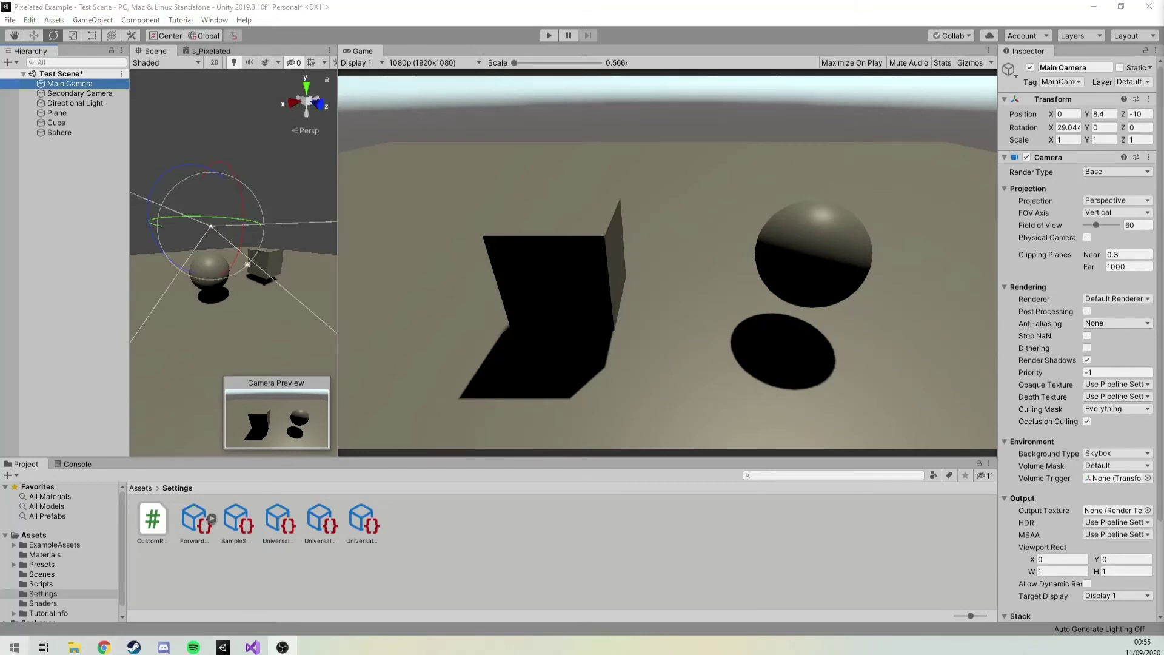
- Create a render texture in Assets/Materials named Pixel Render Texture
{"action": "left_click", "coordinate": [52, 555]}
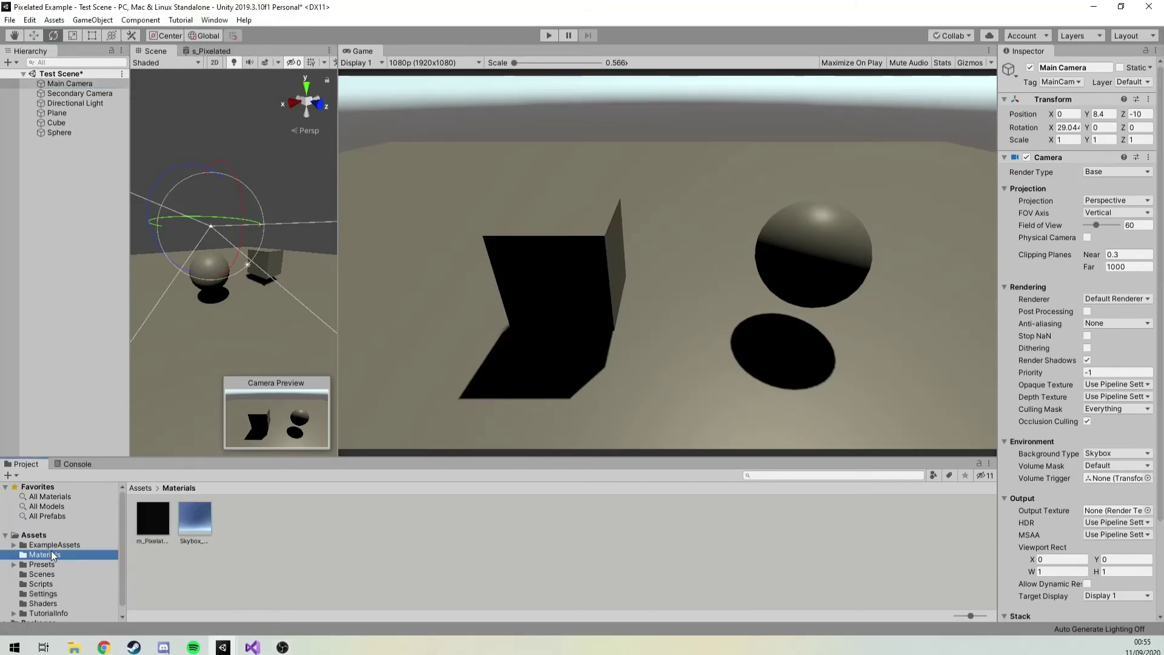
{"action": "right_click", "coordinate": [264, 516]}
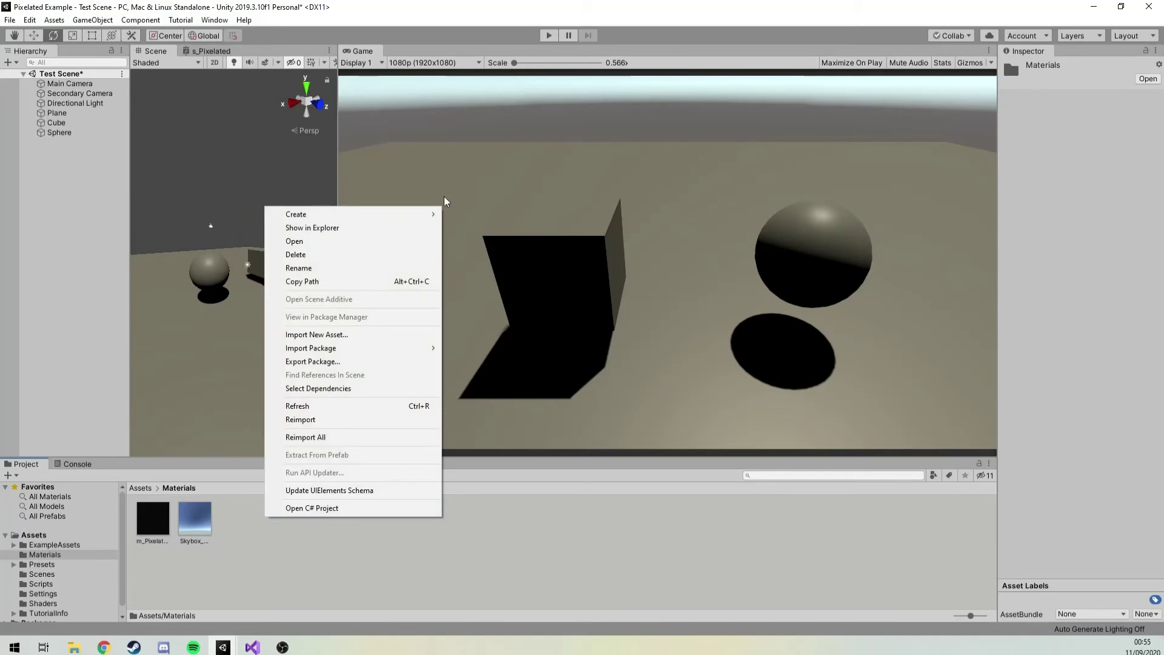
{"action": "mouse_move", "coordinate": [417, 210]}
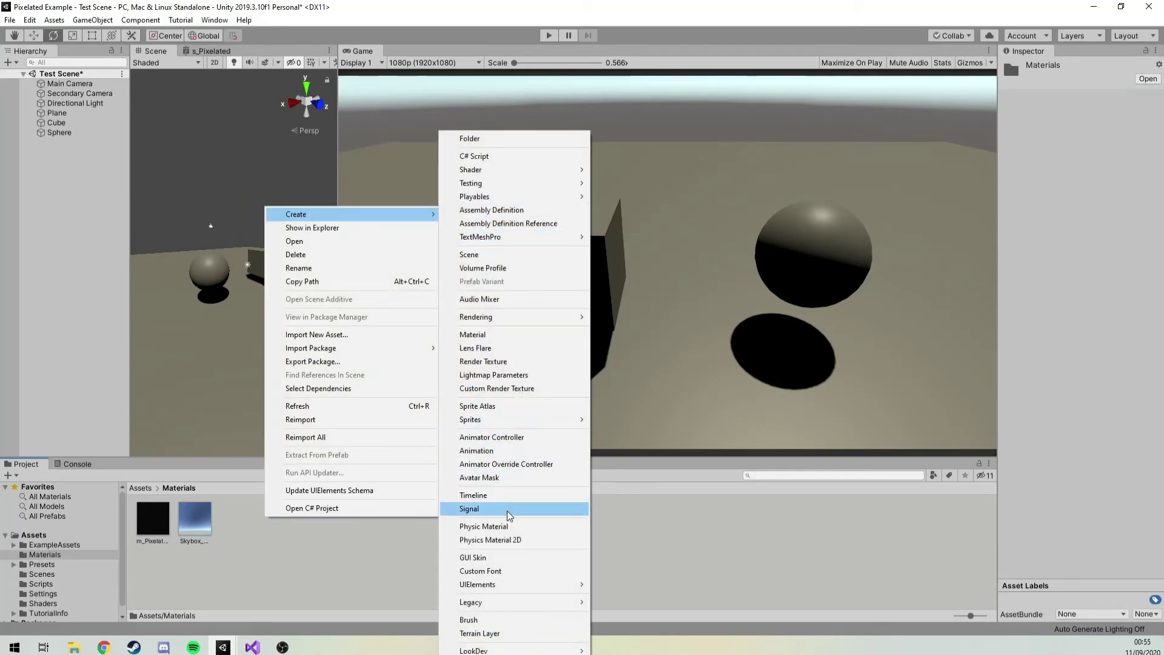
{"action": "left_click", "coordinate": [537, 362]}
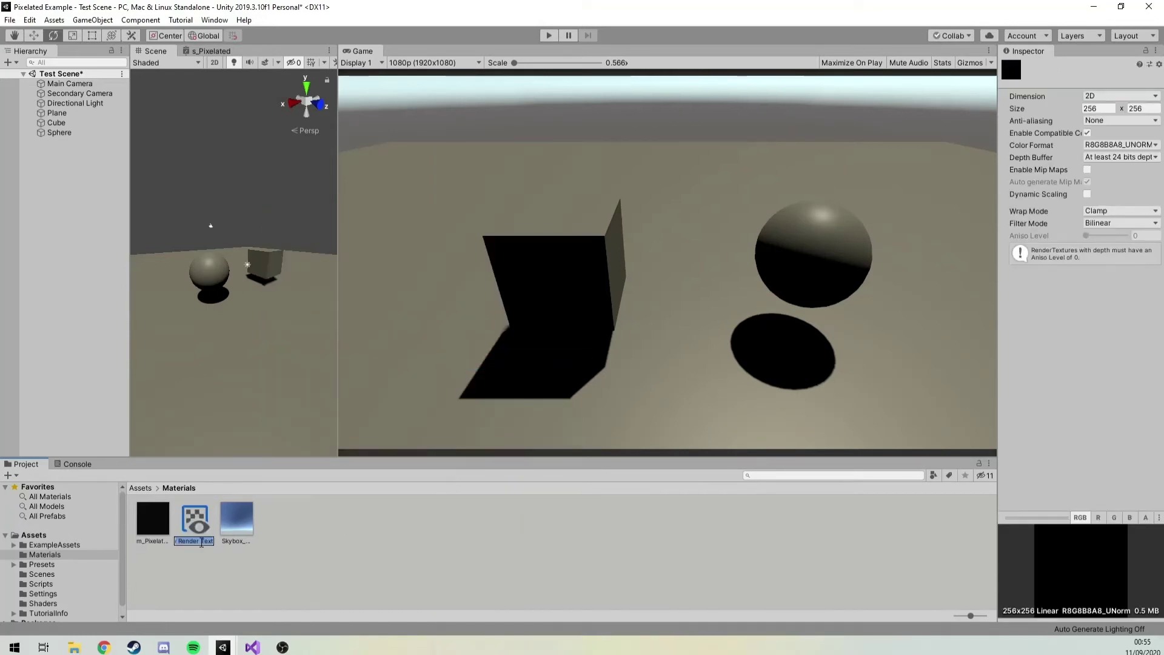
{"action": "left_click", "coordinate": [180, 542]}
{"action": "type", "text": "Pixel"}
{"action": "key", "text": "Return"}
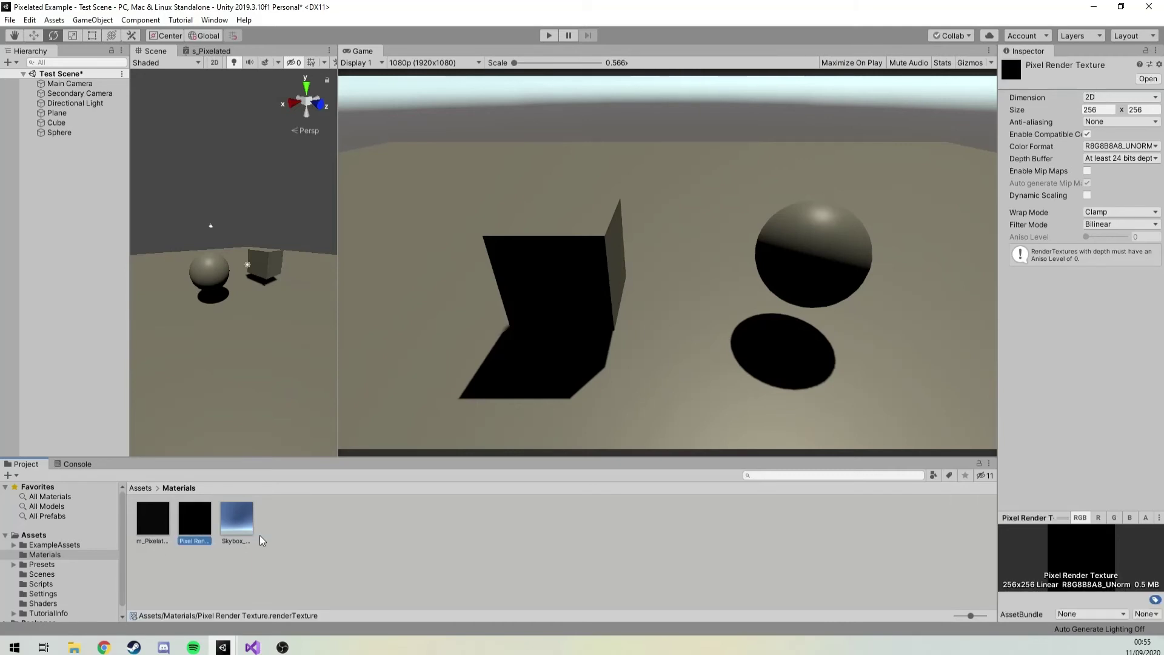
- Change the Pixel Render Texture's size from 256 to 160 x 90
{"action": "left_click", "coordinate": [1097, 110]}
{"action": "left_click", "coordinate": [1100, 111]}
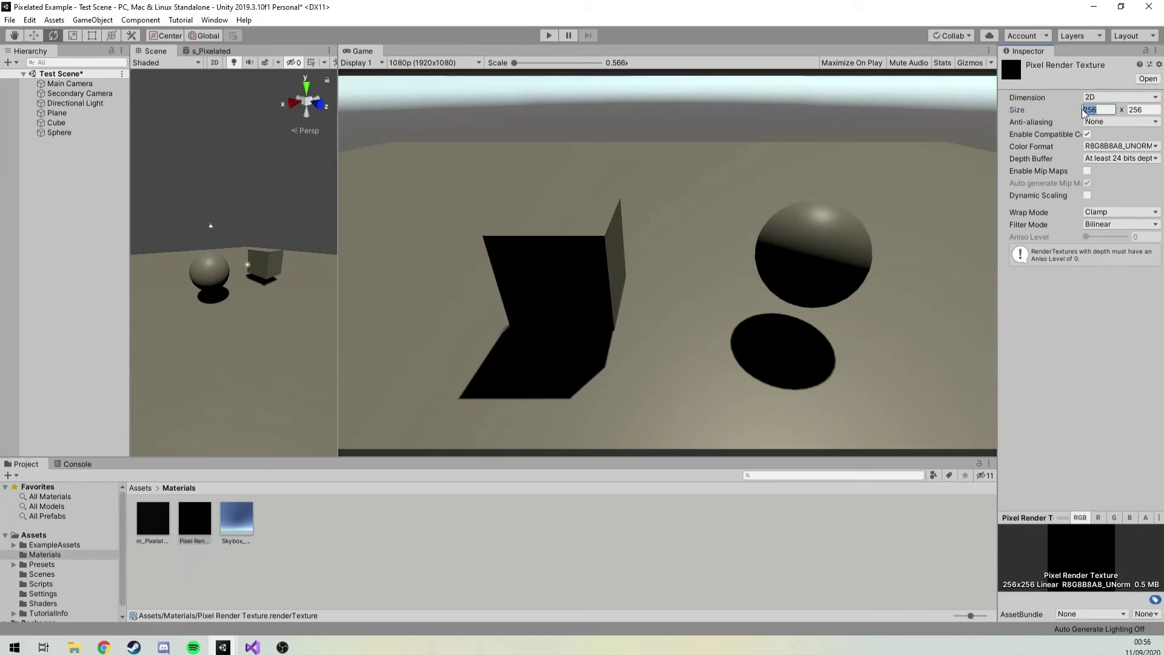
{"action": "left_click_drag", "start_coordinate": [1111, 111], "coordinate": [1068, 114]}
{"action": "type", "text": "160"}
{"action": "key", "text": "Tab"}
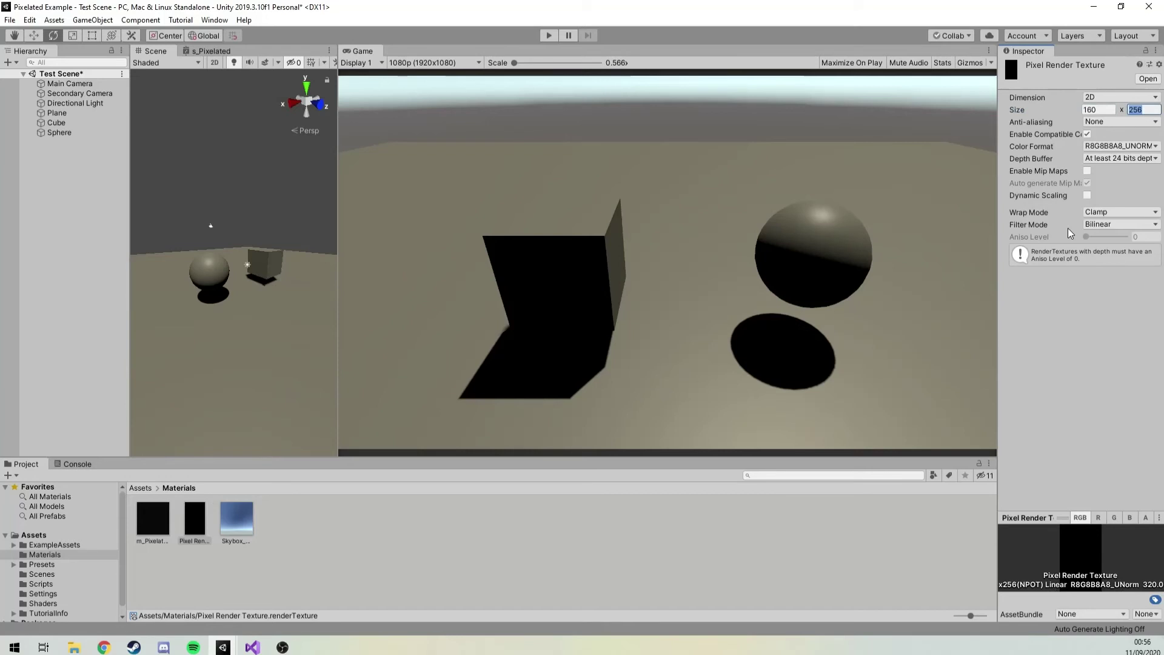
{"action": "type", "text": "90"}
{"action": "key", "text": "Return"}
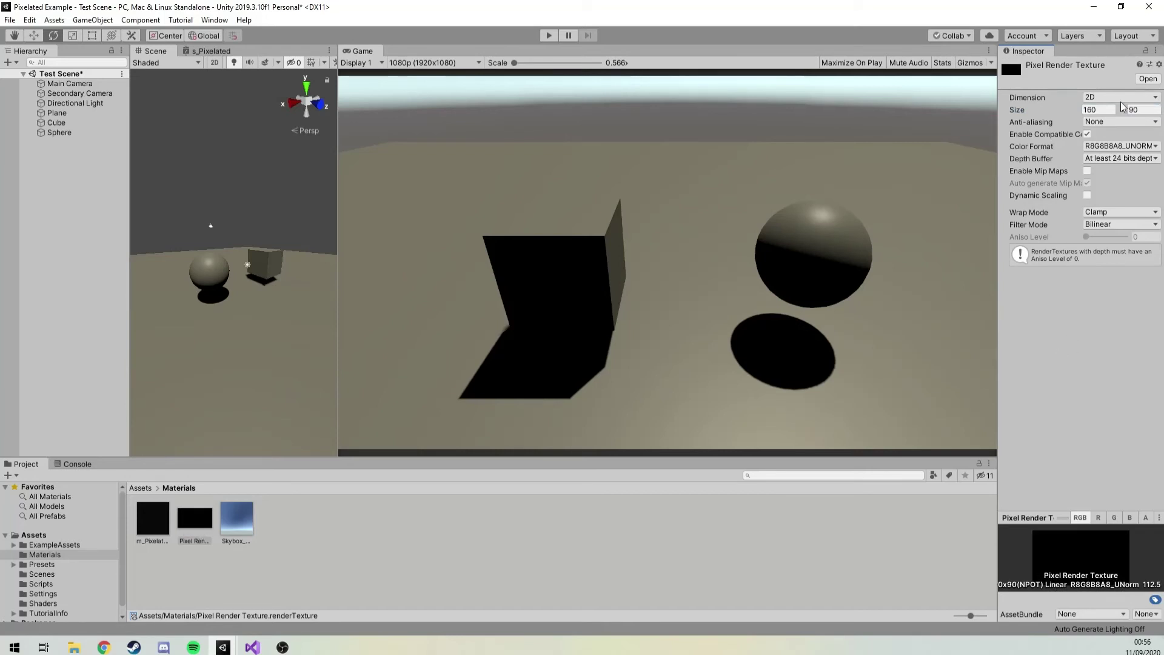
- Finish the 160 x 90 size, turn off compatible colour format, and keep anti-aliasing None
{"action": "left_click", "coordinate": [1101, 109]}
{"action": "left_click", "coordinate": [1086, 425]}
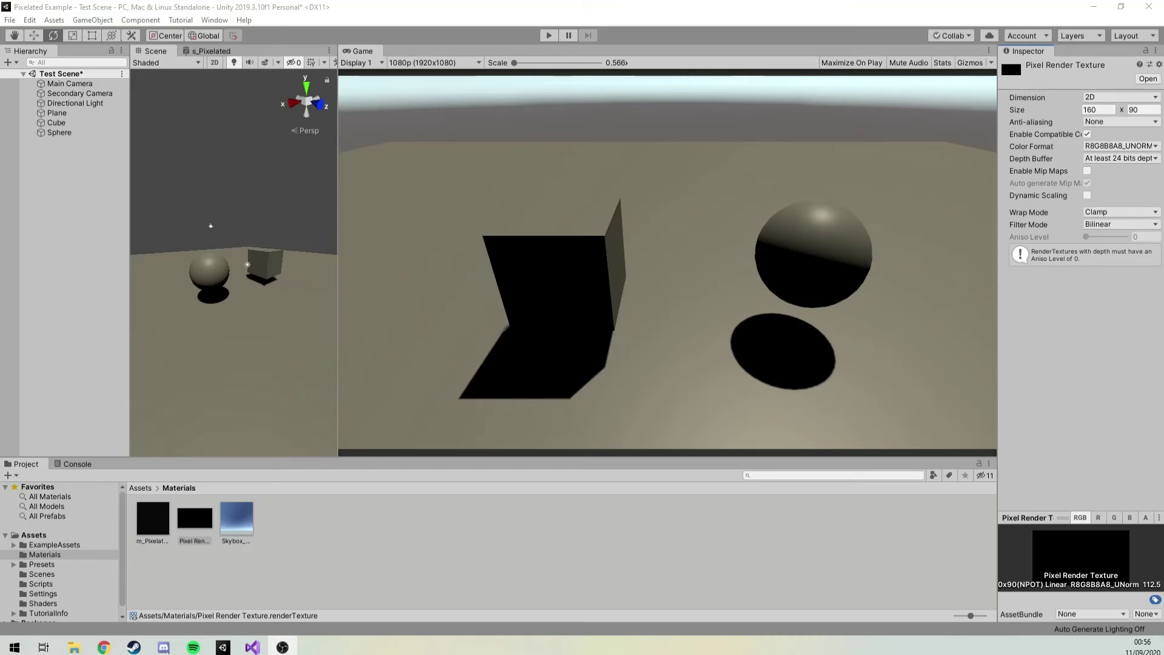
{"action": "left_click", "coordinate": [1087, 134]}
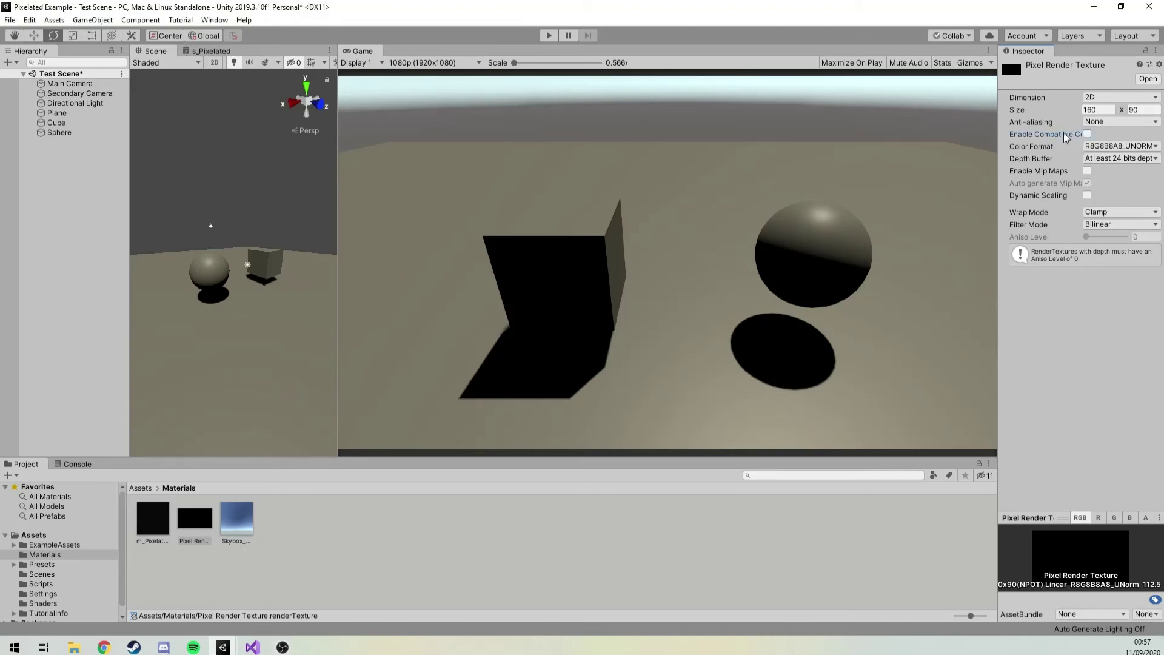
{"action": "left_click", "coordinate": [1116, 122]}
{"action": "left_click", "coordinate": [1115, 124]}
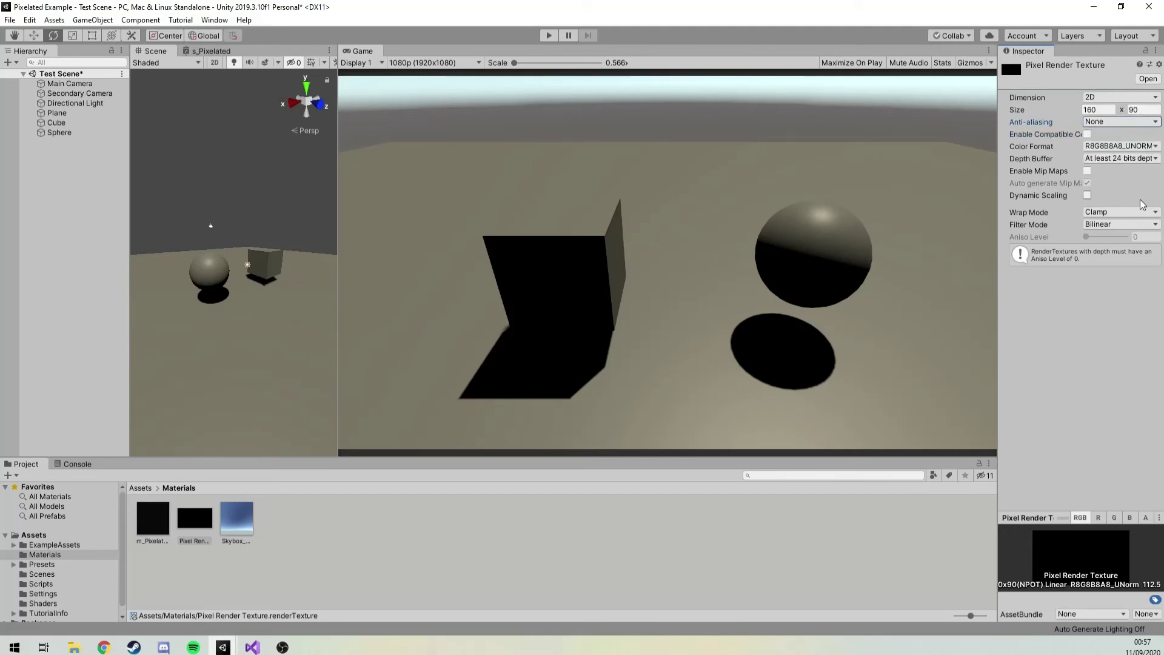
- Keep the wrap mode at Clamp and set the filter mode to Point
{"action": "left_click", "coordinate": [1121, 214]}
{"action": "left_click", "coordinate": [1119, 239]}
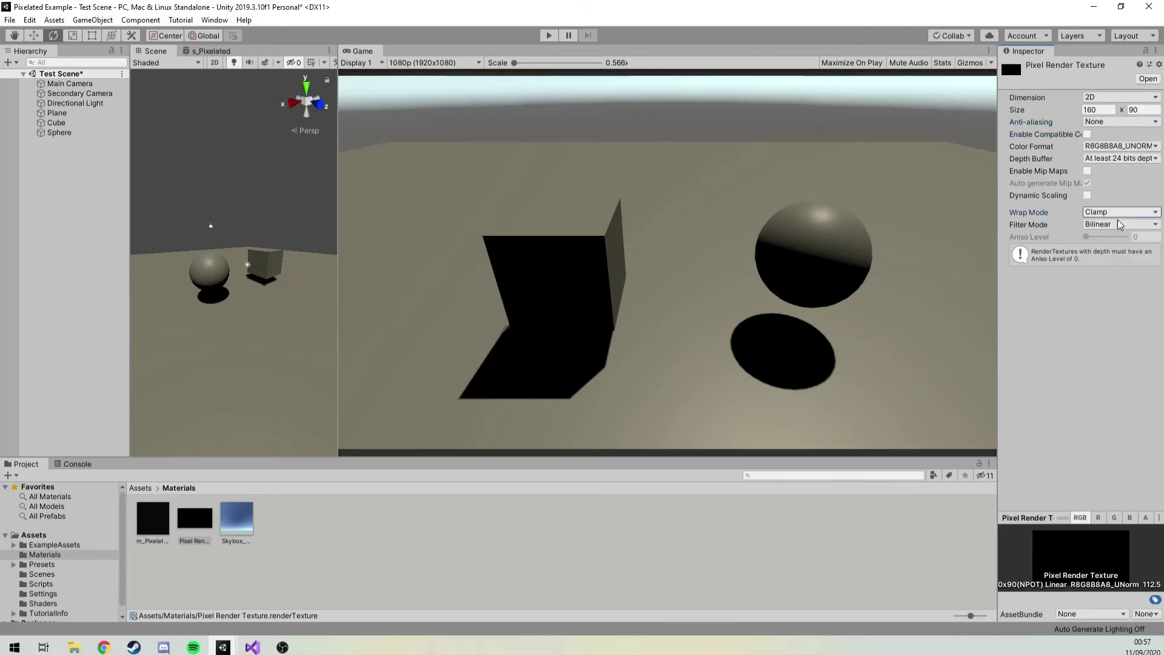
{"action": "left_click", "coordinate": [1121, 225]}
{"action": "left_click", "coordinate": [1123, 239]}
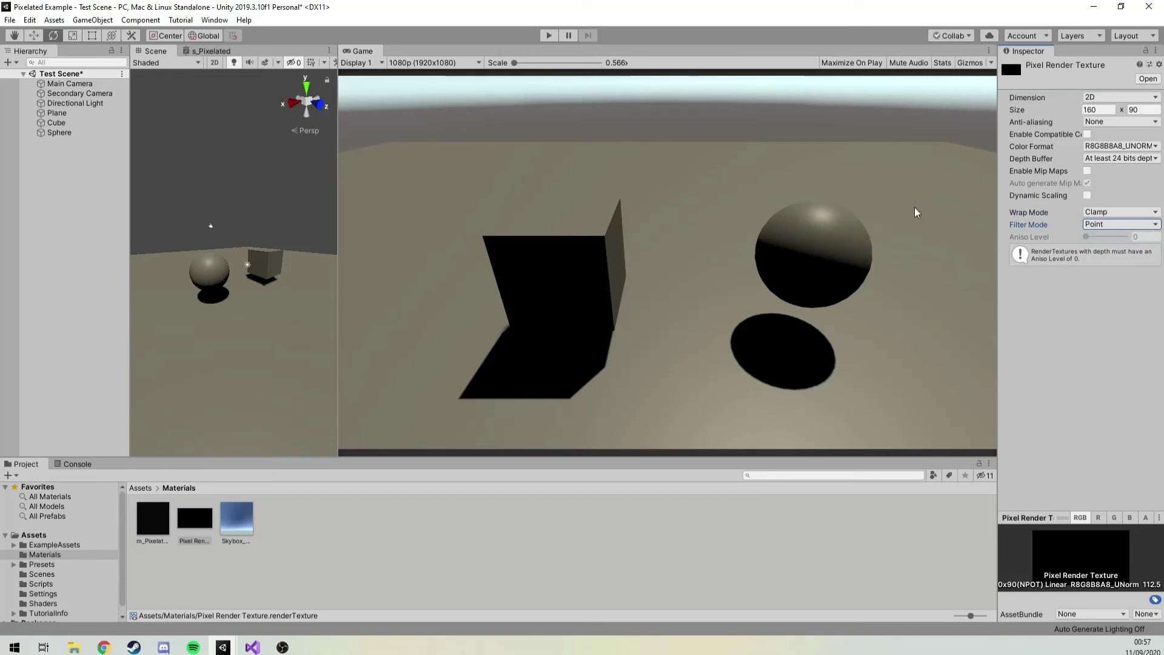
{"action": "left_click", "coordinate": [1124, 224]}
{"action": "left_click", "coordinate": [1116, 225]}
- Set the Secondary Camera's Output Texture to Pixel Render Texture with an Uninitialized background
{"action": "left_click", "coordinate": [211, 225]}
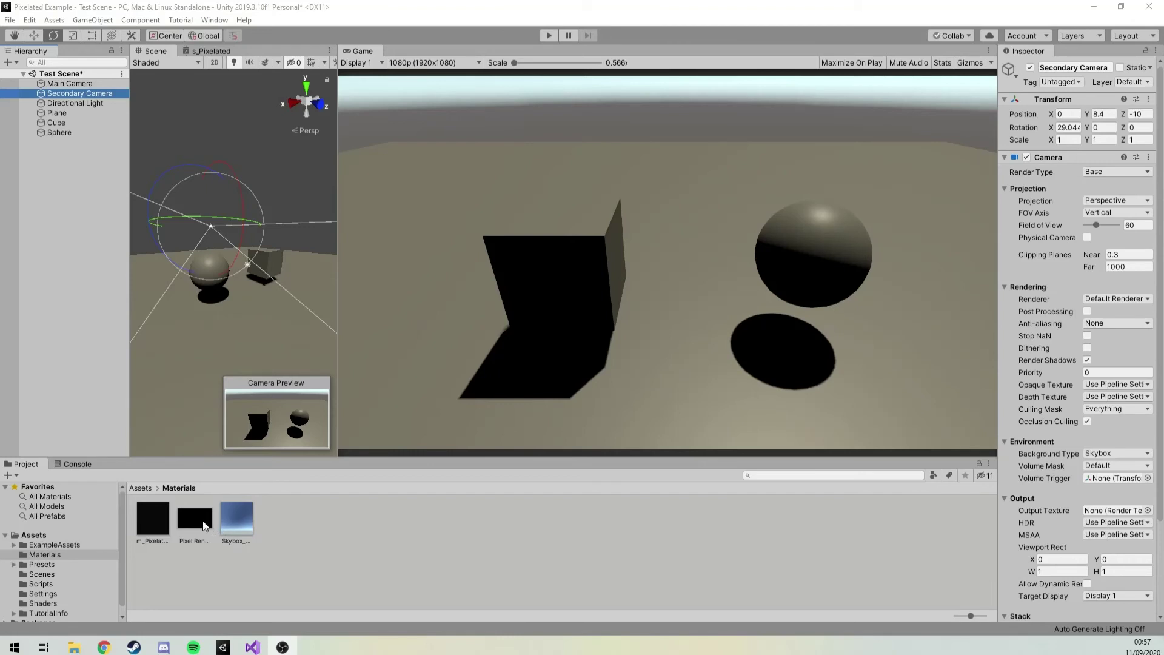
{"action": "left_click_drag", "start_coordinate": [245, 537], "coordinate": [1102, 513]}
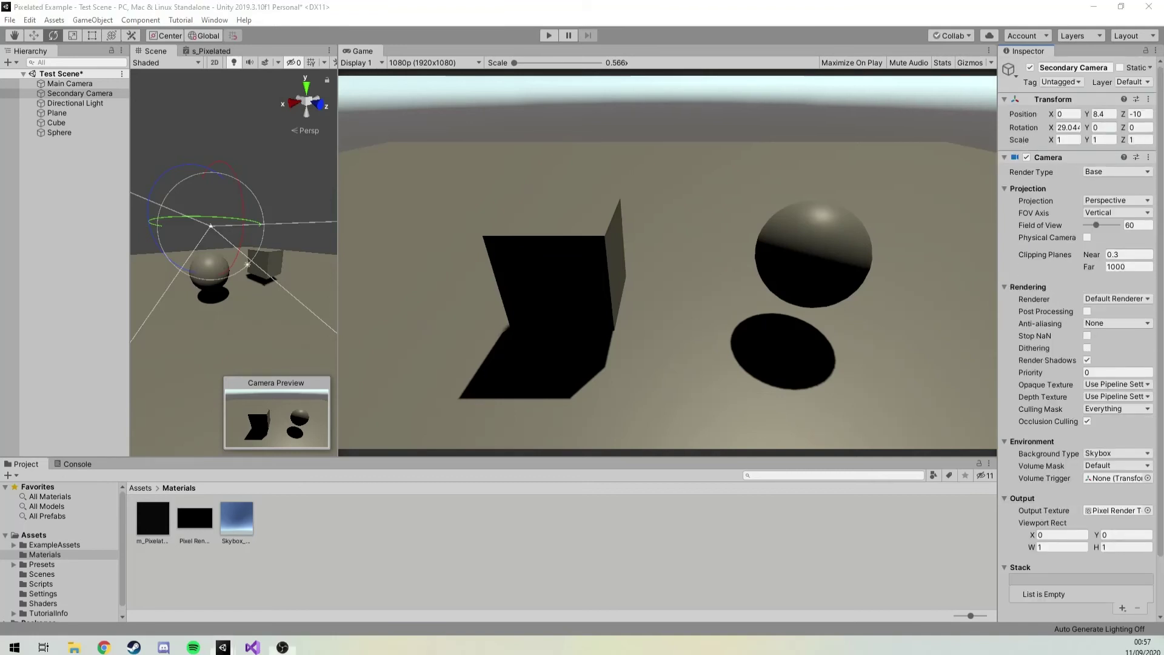
{"action": "left_click", "coordinate": [1102, 455]}
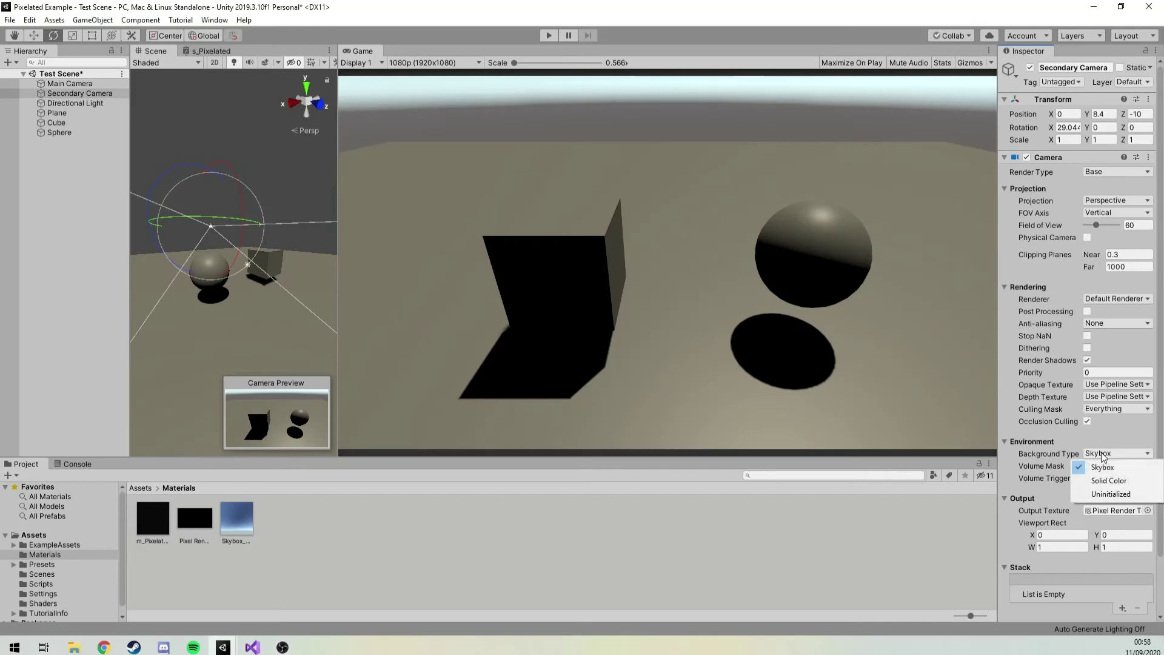
{"action": "left_click", "coordinate": [1110, 495]}
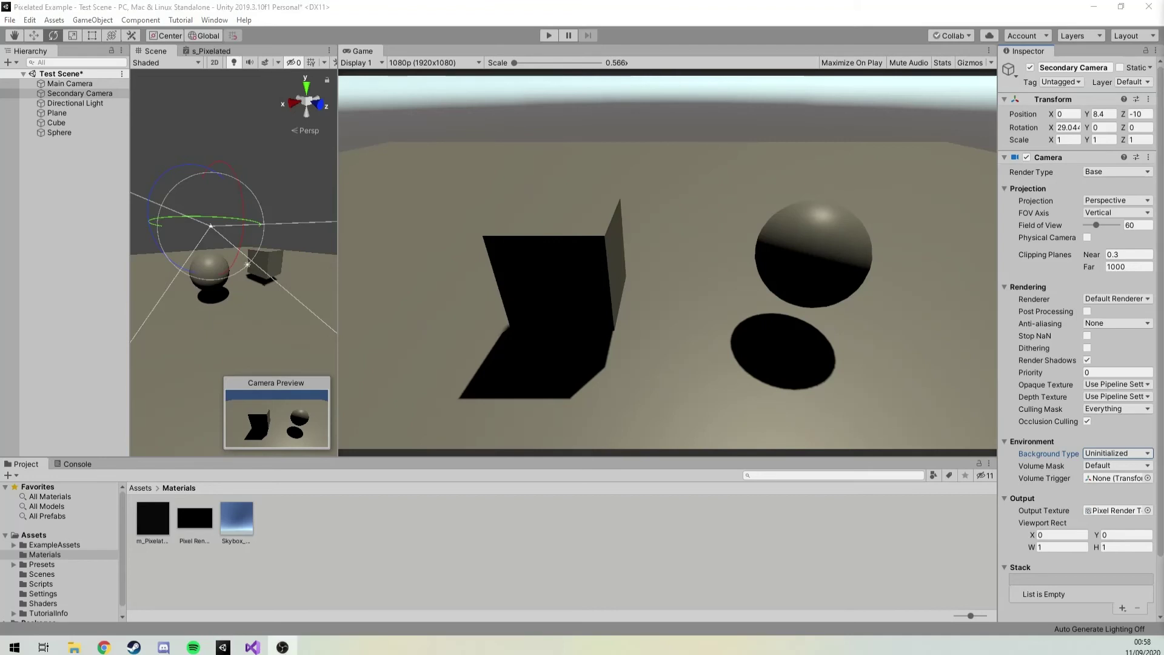
- Restrict the Secondary Camera's Culling Mask to the Pixel layer only
{"action": "left_click", "coordinate": [54, 97]}
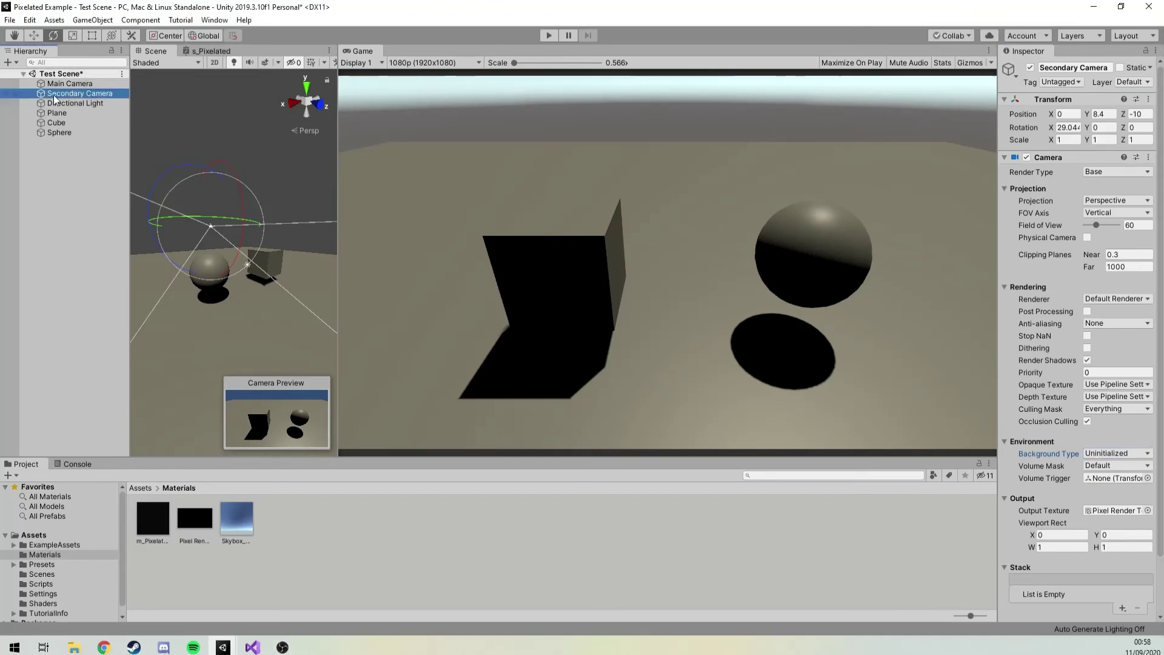
{"action": "left_click", "coordinate": [1119, 410]}
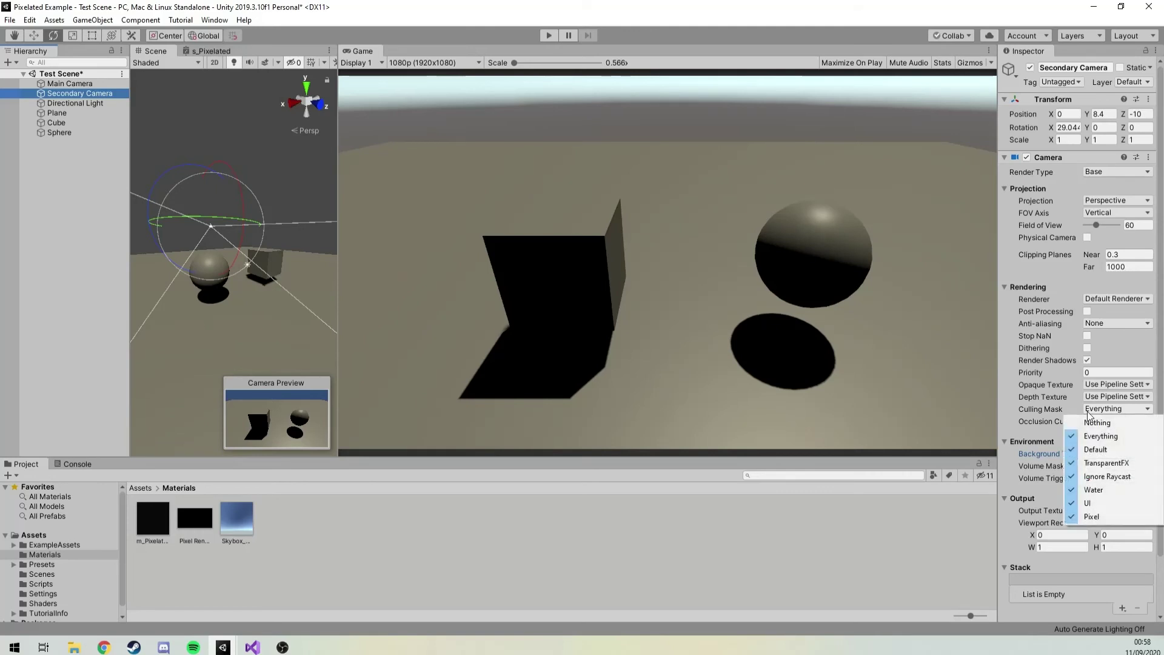
{"action": "left_click", "coordinate": [1111, 424]}
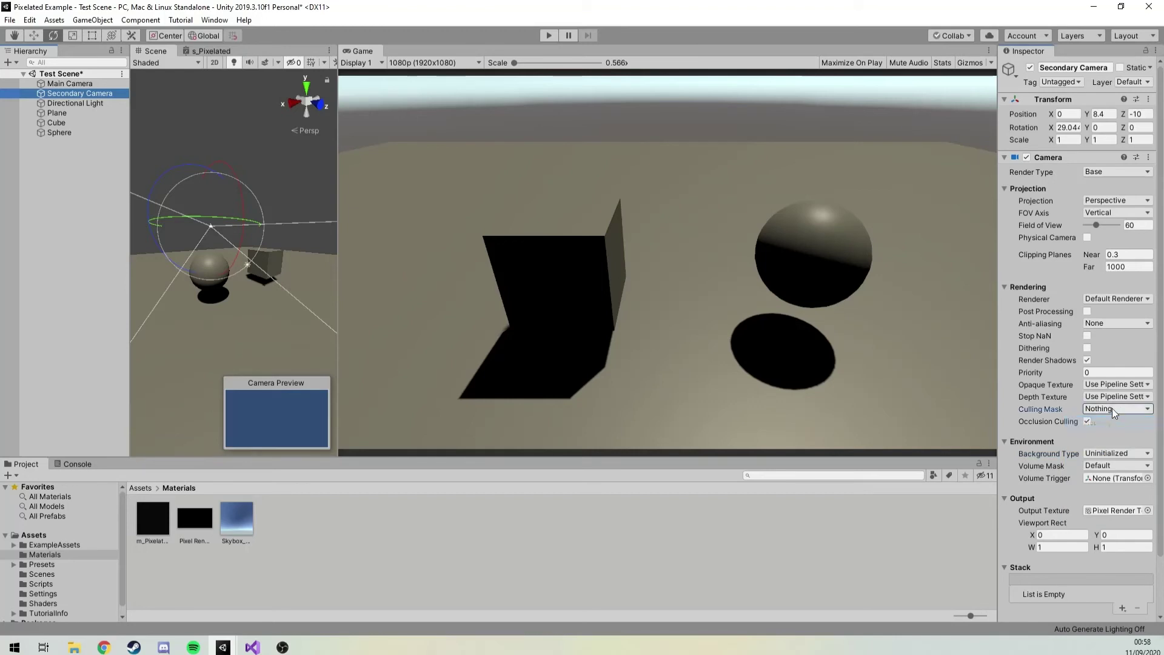
{"action": "left_click", "coordinate": [1112, 409]}
{"action": "left_click", "coordinate": [1110, 516]}
- Uncheck the Pixel layer in the Main Camera's Culling Mask
{"action": "left_click", "coordinate": [90, 82]}
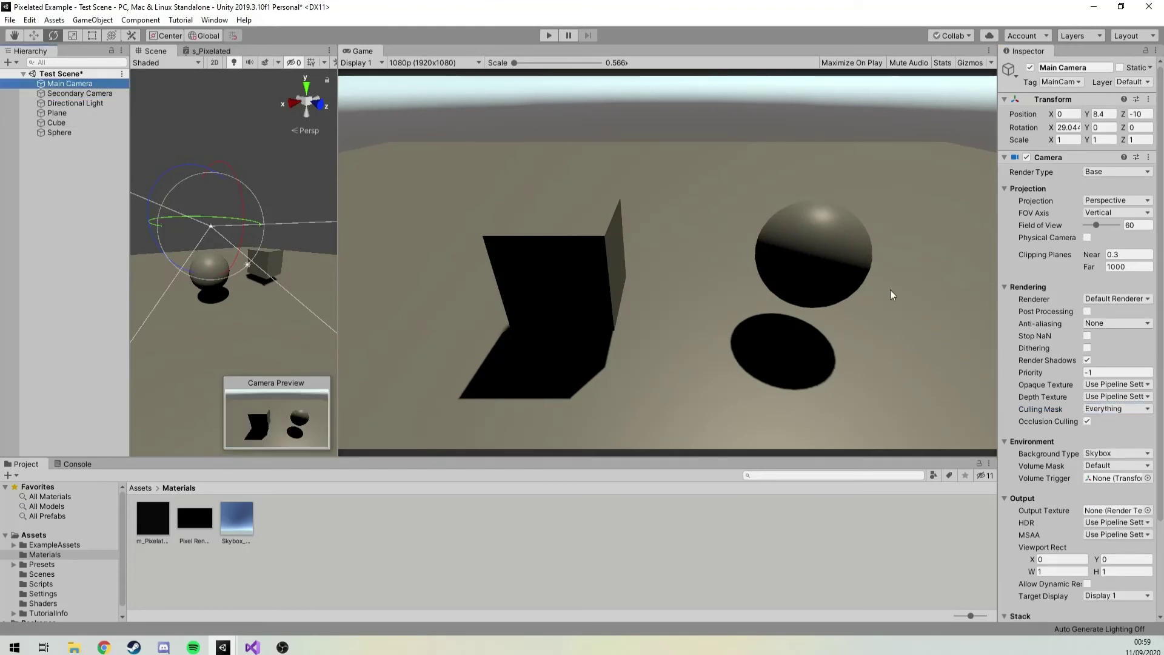
{"action": "left_click", "coordinate": [1125, 409]}
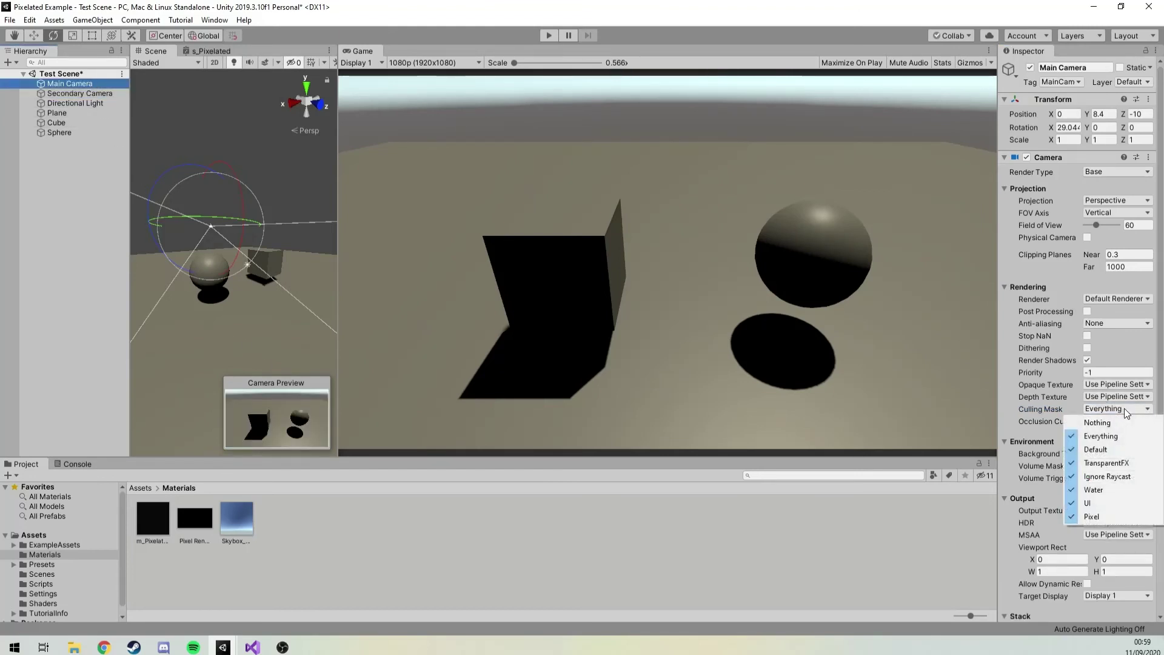
{"action": "left_click", "coordinate": [1120, 513]}
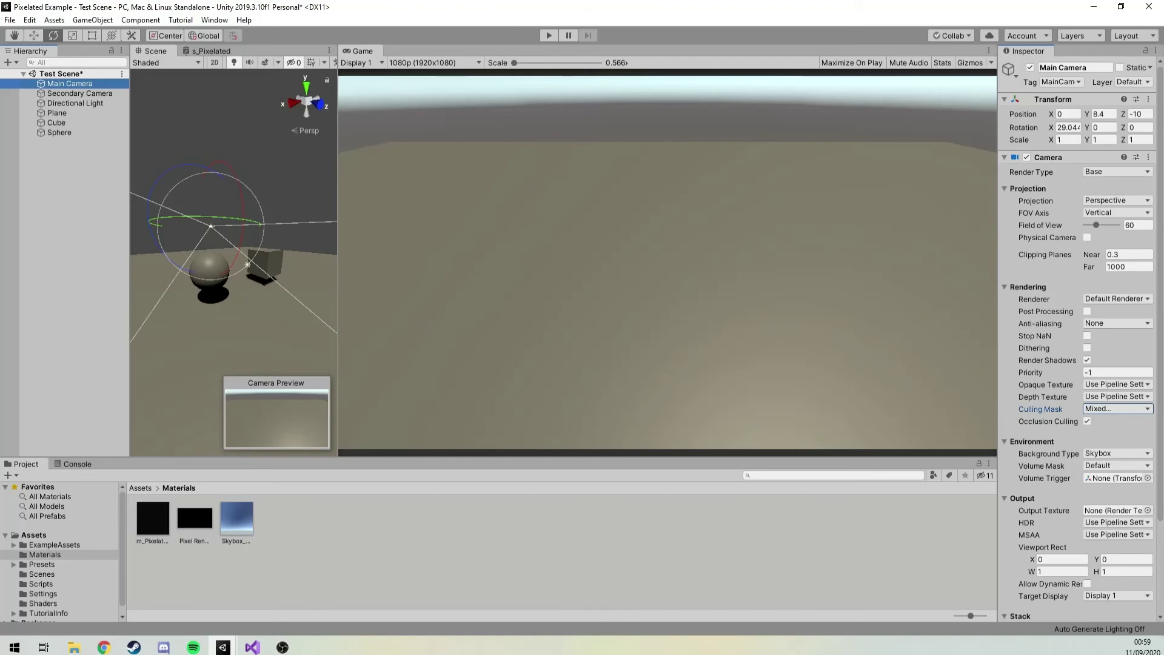
- Switch between the Secondary Camera and Main Camera to compare their views
{"action": "left_click", "coordinate": [68, 93]}
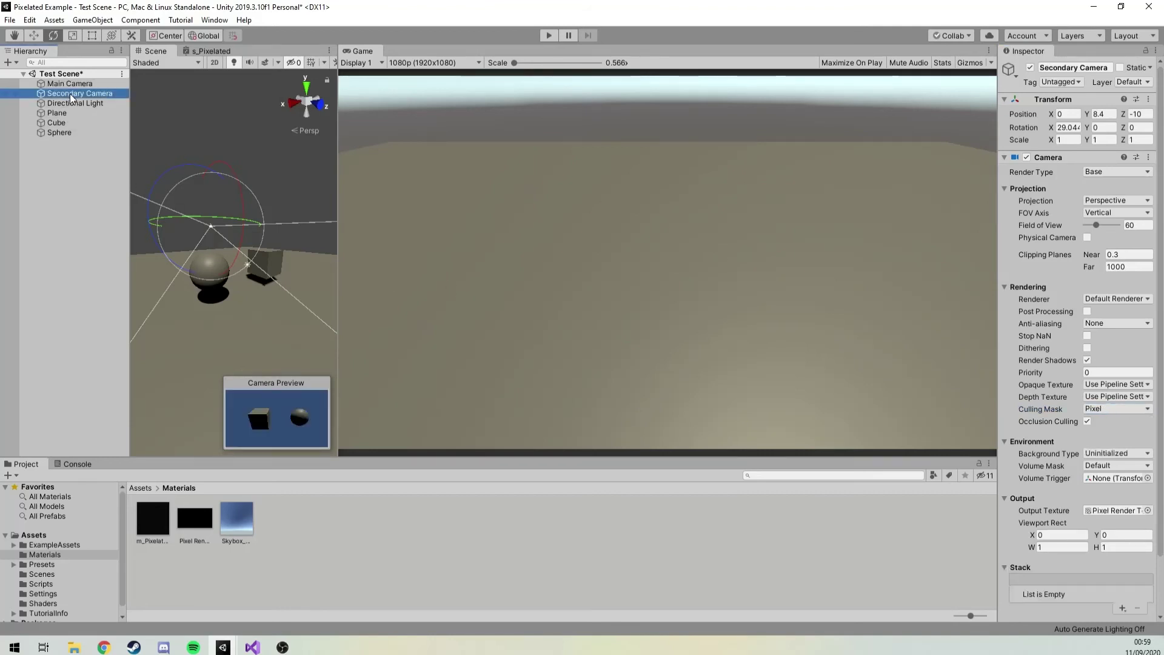
{"action": "left_click", "coordinate": [73, 84]}
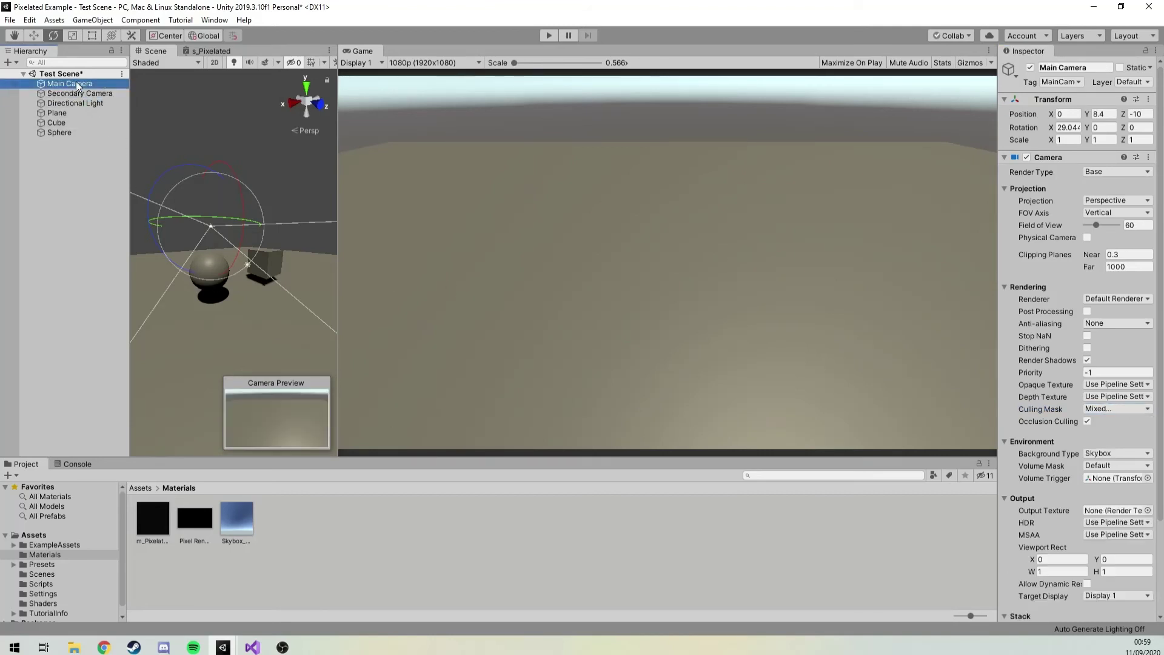
{"action": "left_click", "coordinate": [80, 96]}
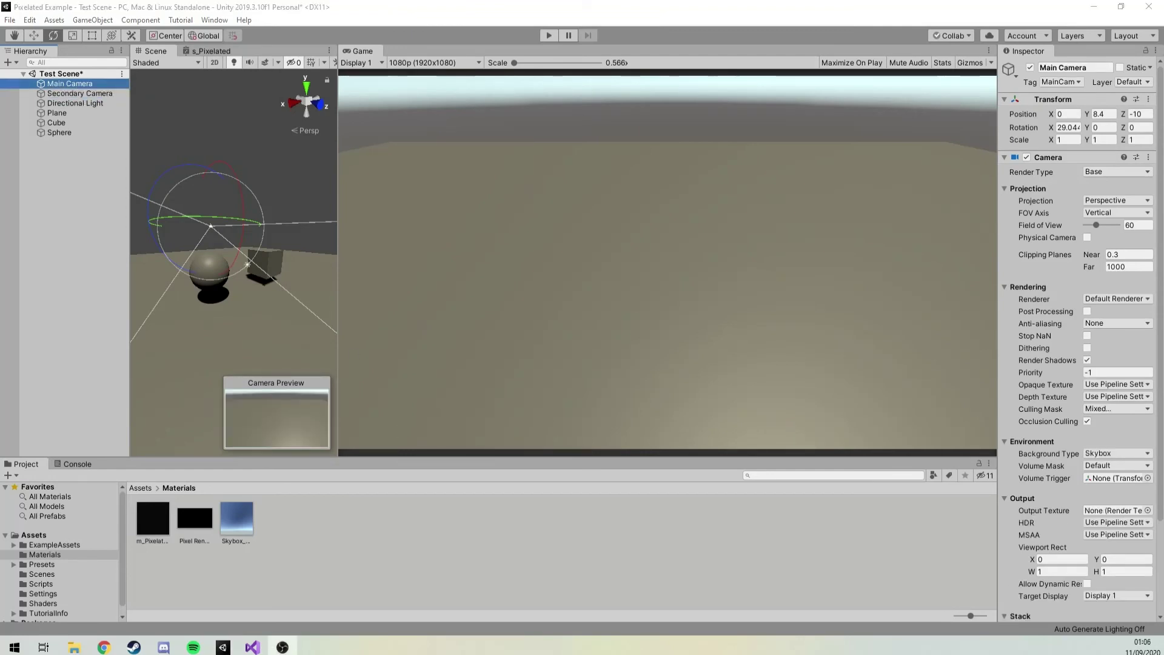
- Add a Canvas under the Secondary Camera with a Raw Image inside it
{"action": "right_click", "coordinate": [57, 155]}
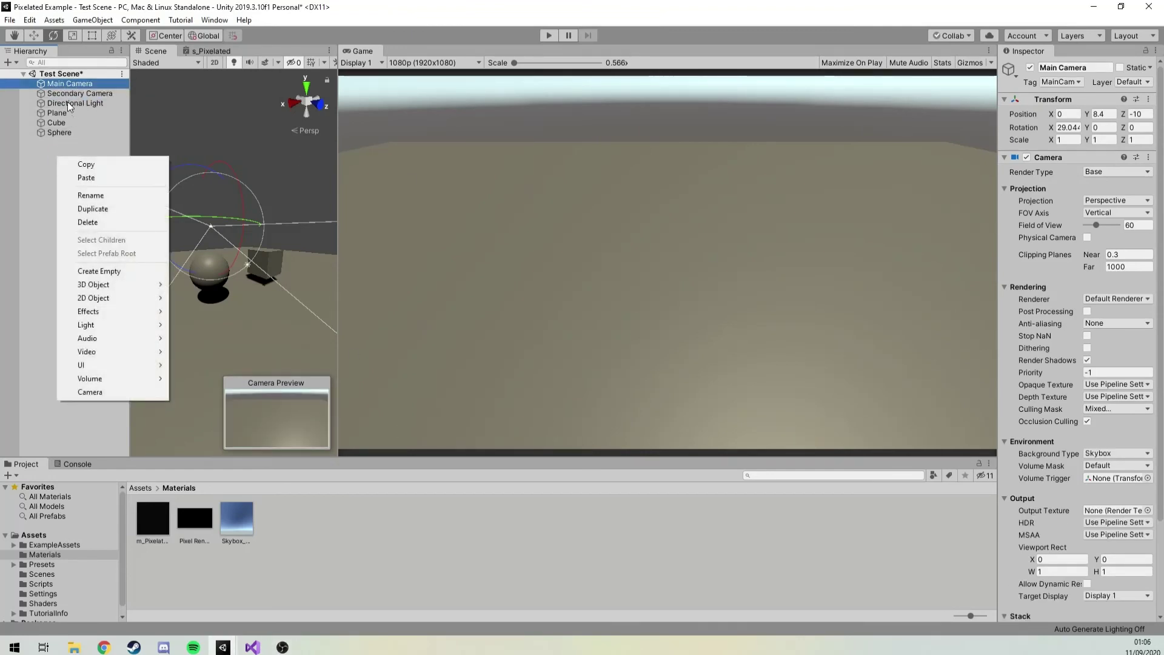
{"action": "left_click", "coordinate": [68, 93]}
{"action": "right_click", "coordinate": [78, 95]}
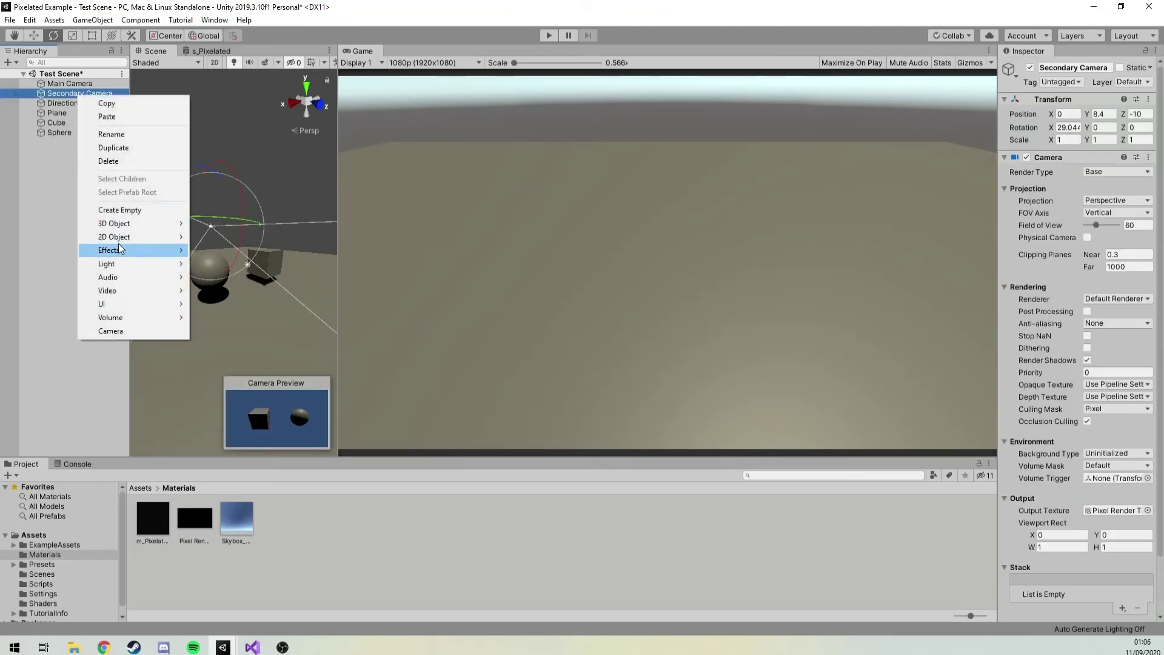
{"action": "mouse_move", "coordinate": [122, 303]}
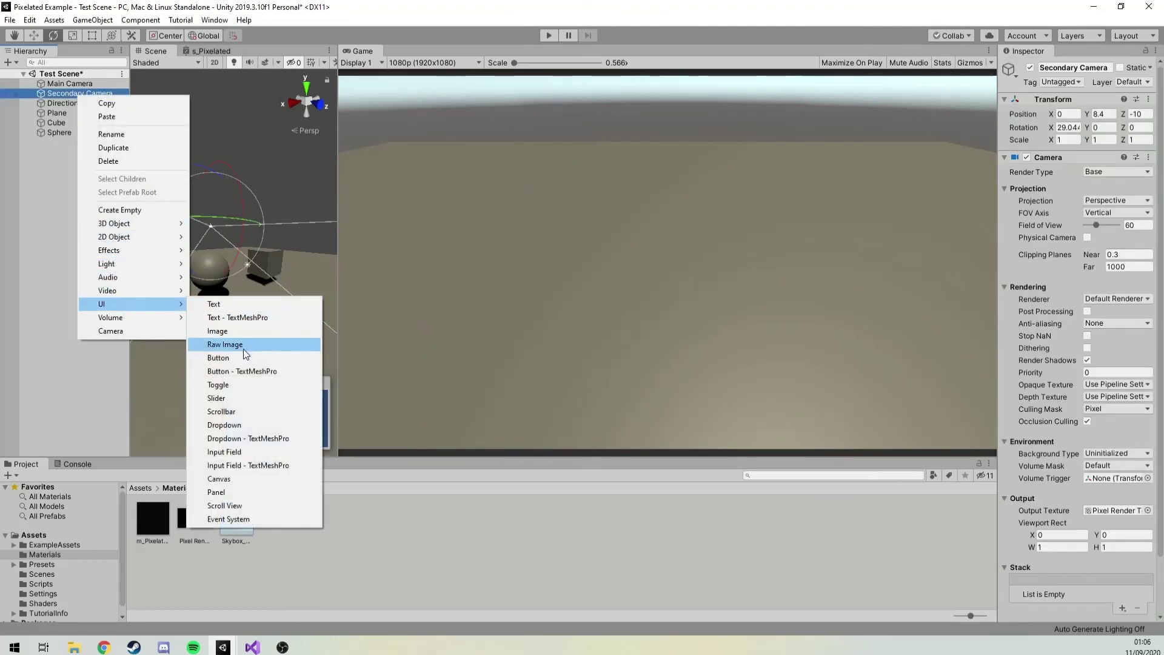
{"action": "left_click", "coordinate": [246, 478]}
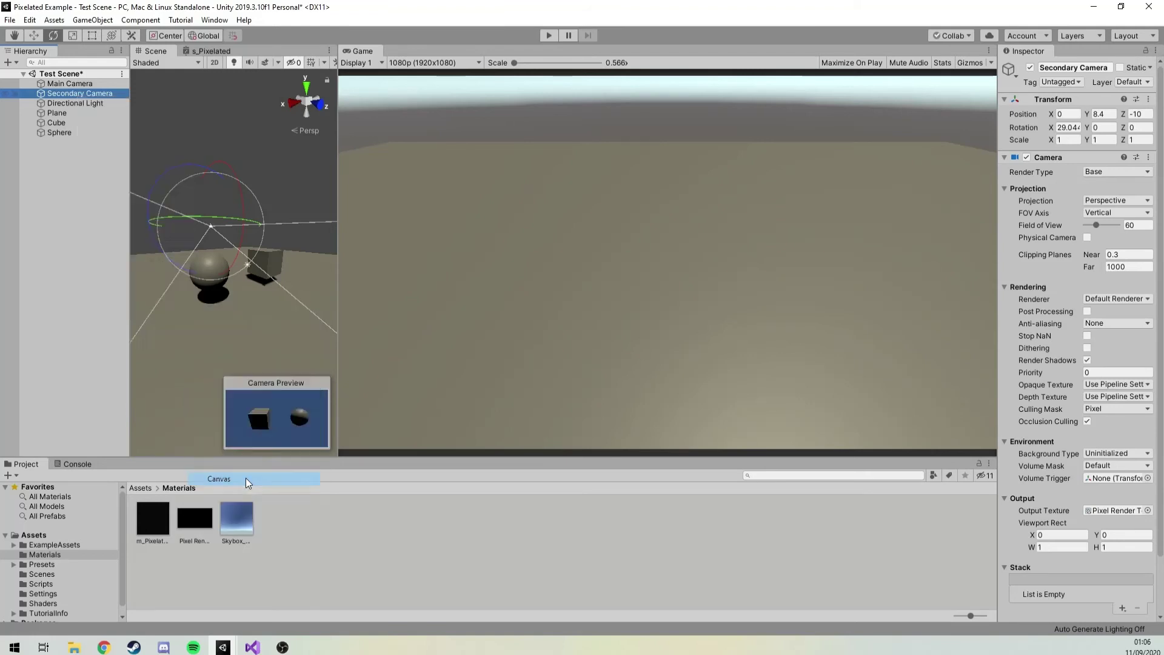
{"action": "right_click", "coordinate": [75, 102]}
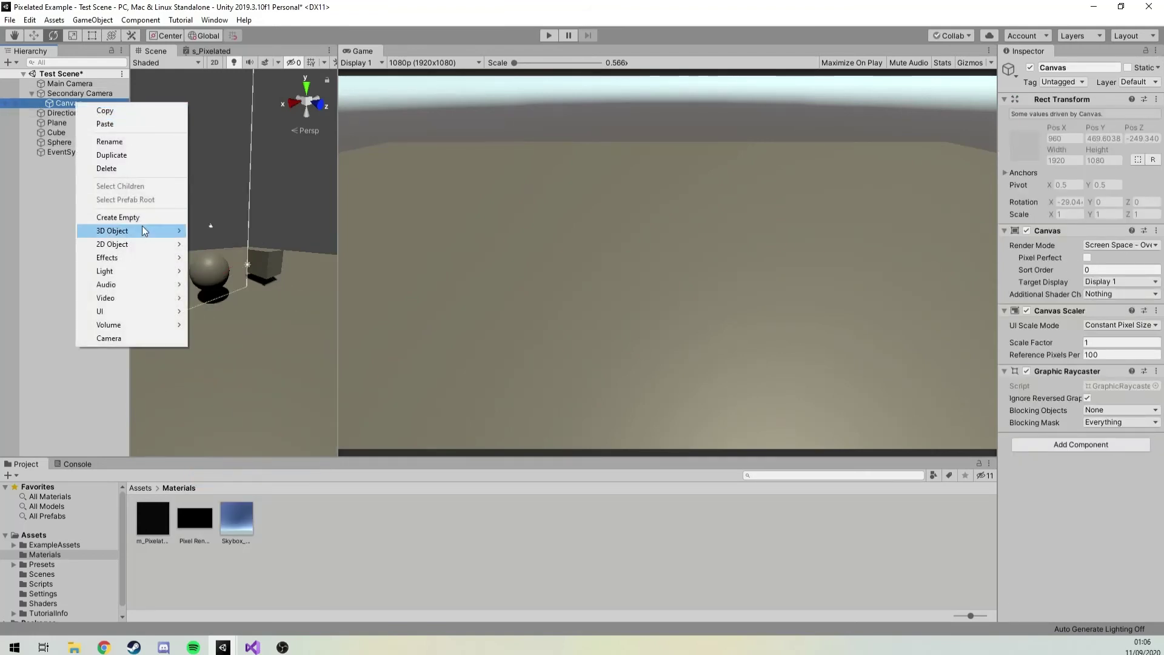
{"action": "mouse_move", "coordinate": [128, 310]}
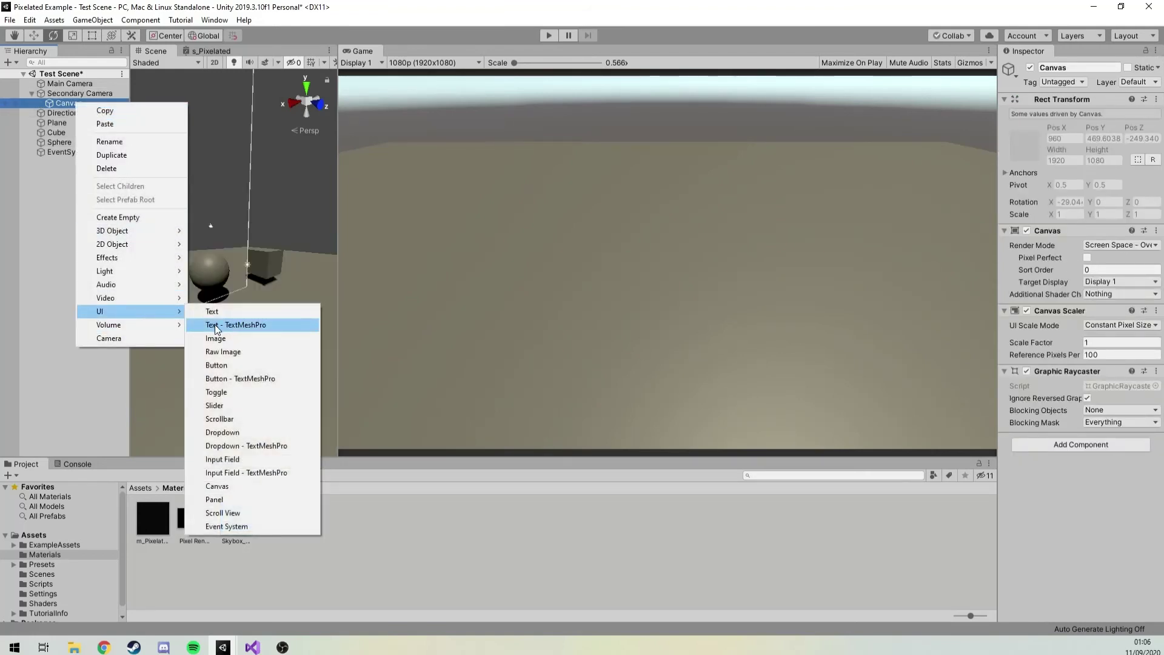
{"action": "left_click", "coordinate": [235, 352]}
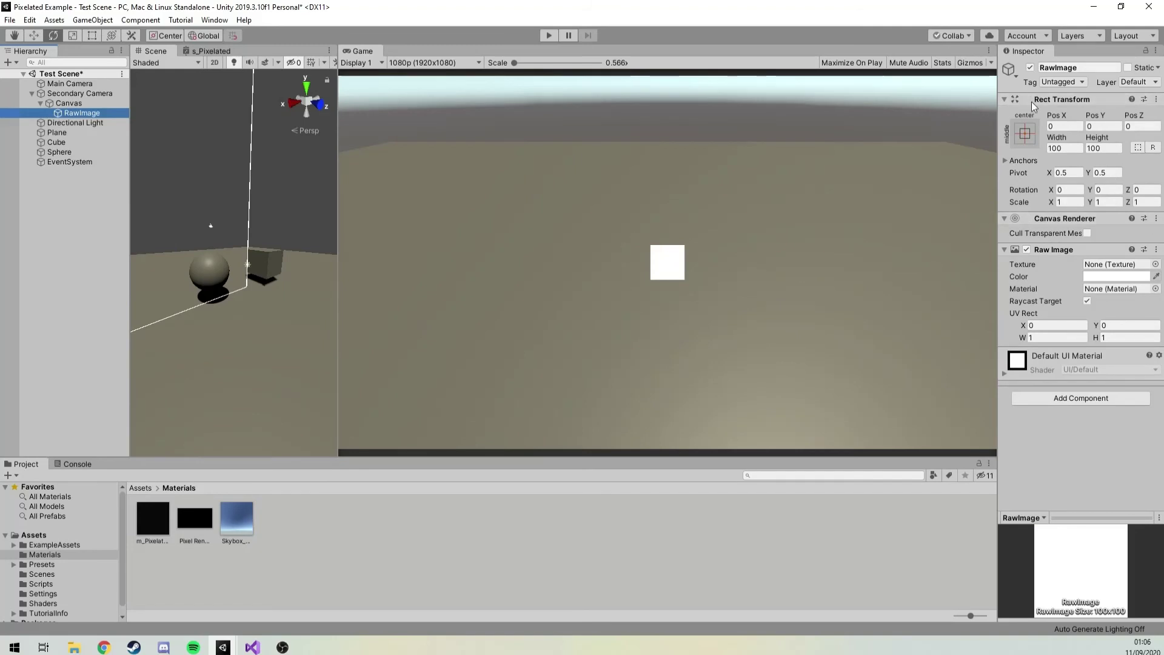
- Apply the full stretch anchor preset, with position, so the Raw Image fills the screen
{"action": "left_click", "coordinate": [1025, 134]}
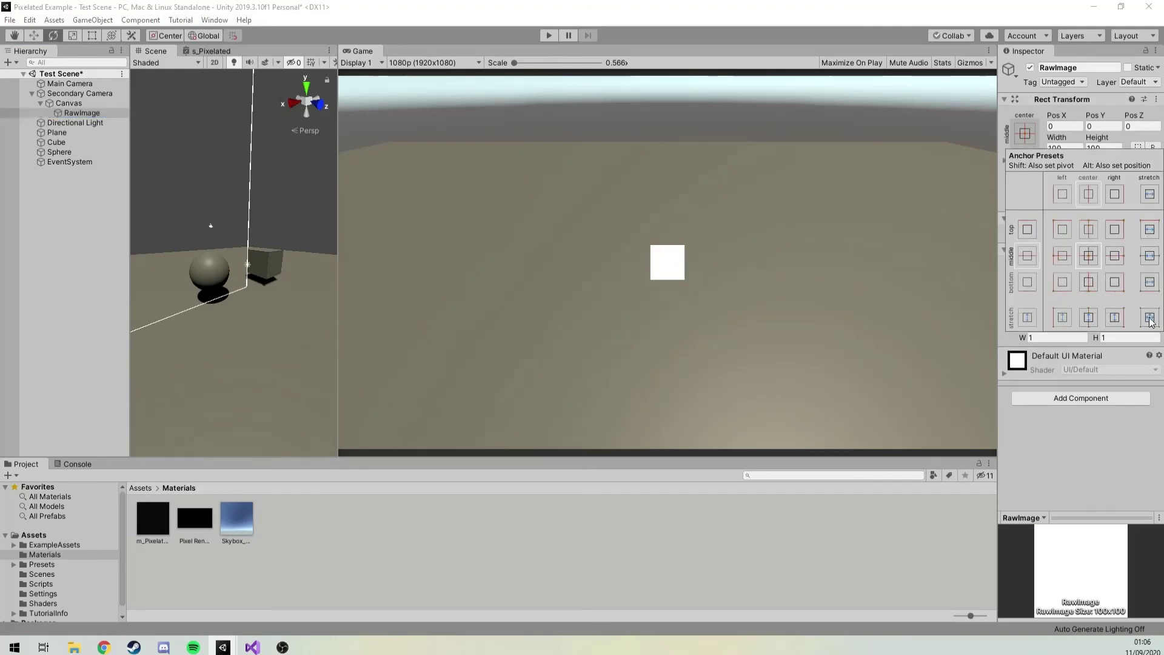
{"action": "key", "text": "alt"}
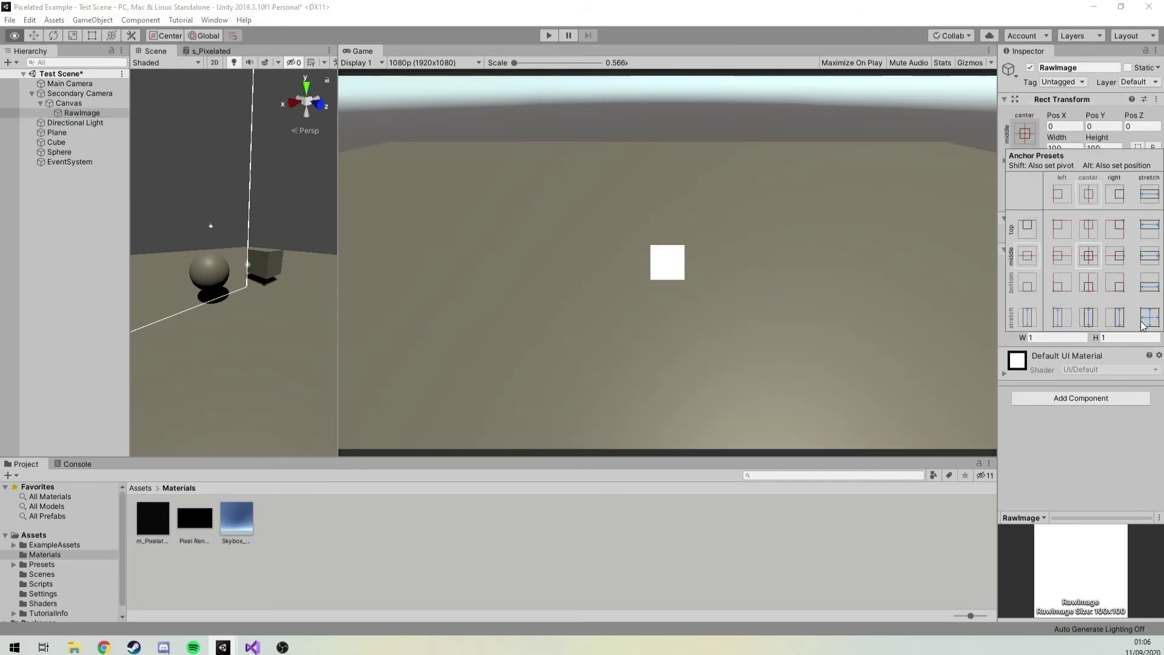
{"action": "left_click", "coordinate": [1154, 320], "text": "alt"}
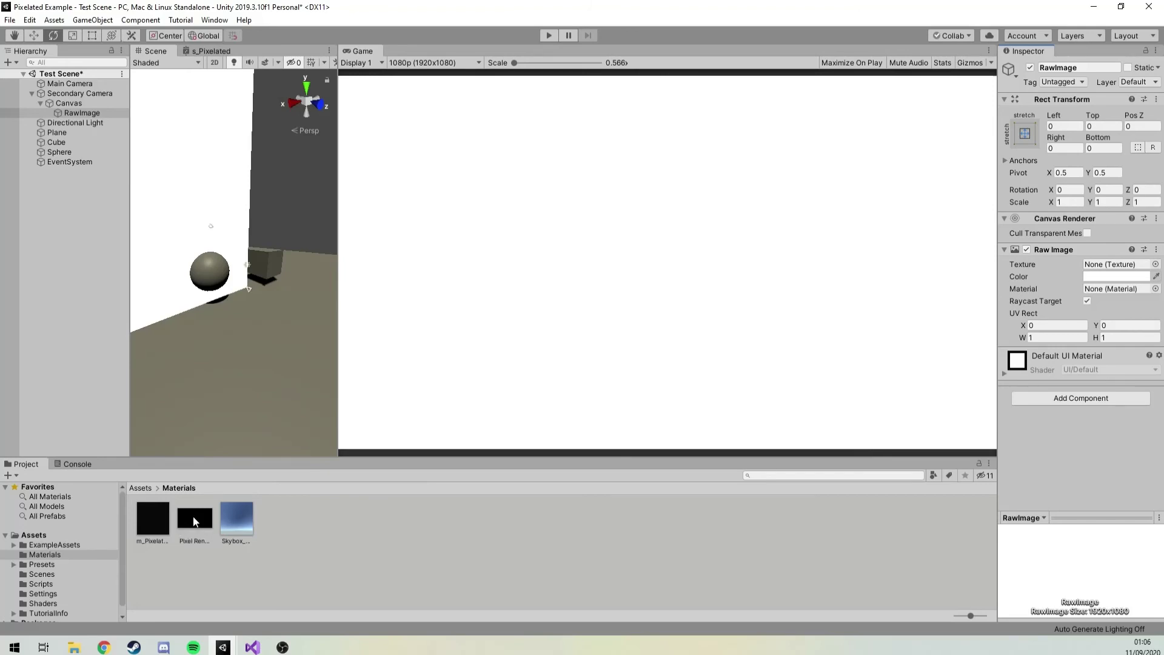
- Assign the Pixel Render Texture to the Raw Image and review its 160×90 point-filter settings
{"action": "left_click_drag", "start_coordinate": [194, 524], "coordinate": [1122, 268]}
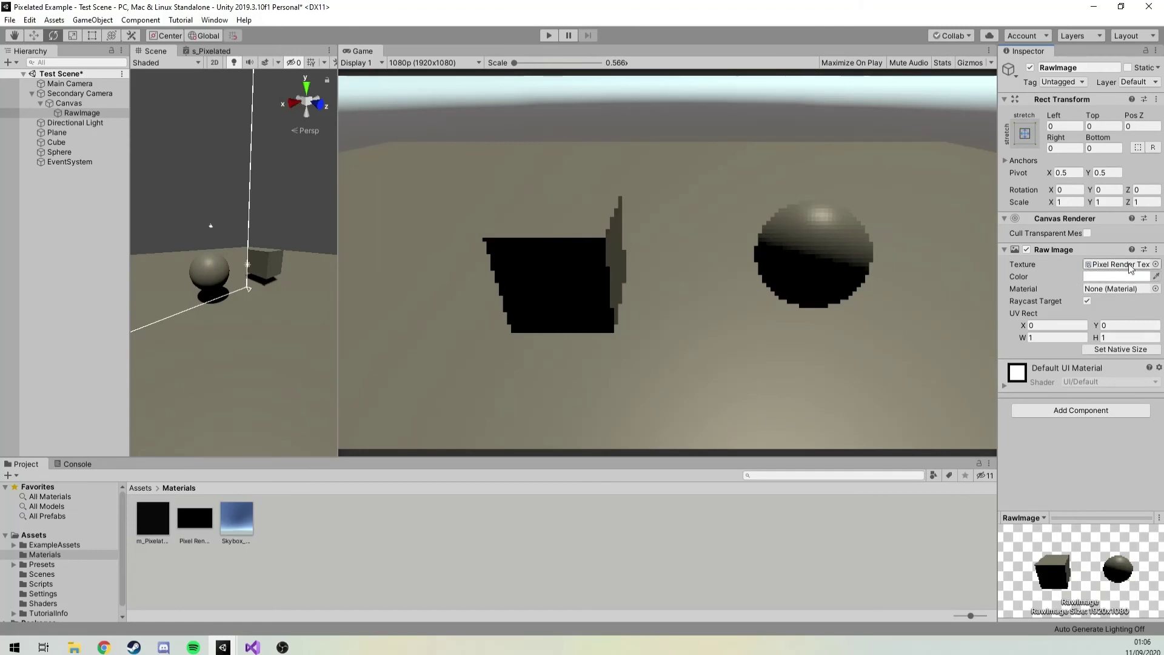
{"action": "left_click", "coordinate": [89, 90]}
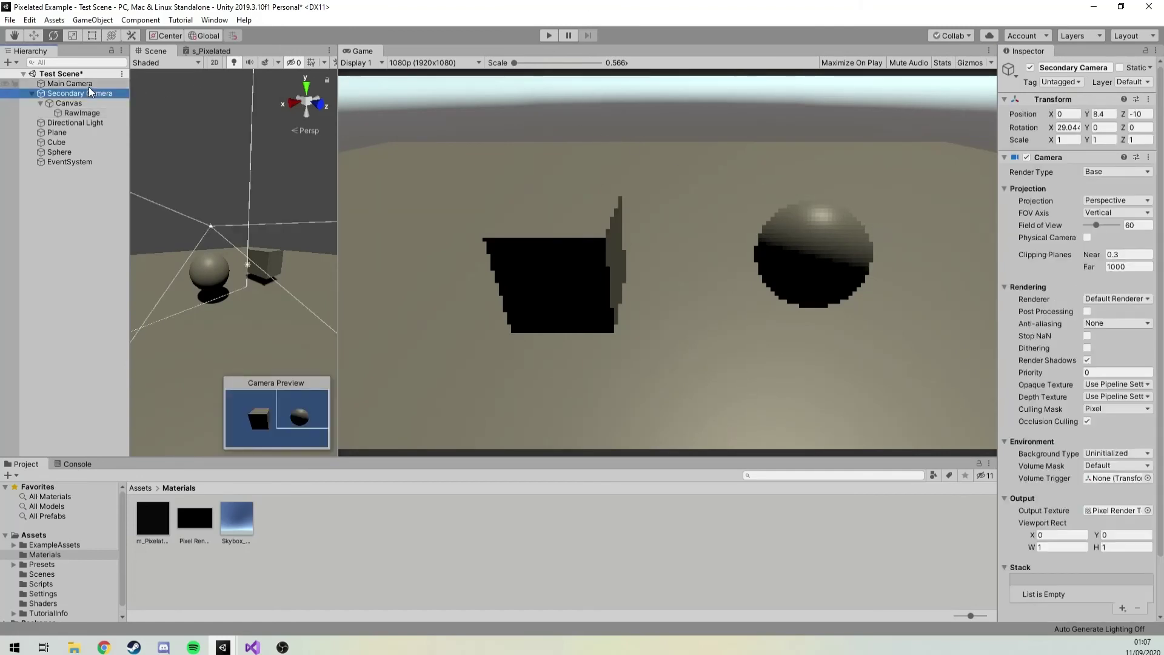
{"action": "left_click", "coordinate": [89, 85]}
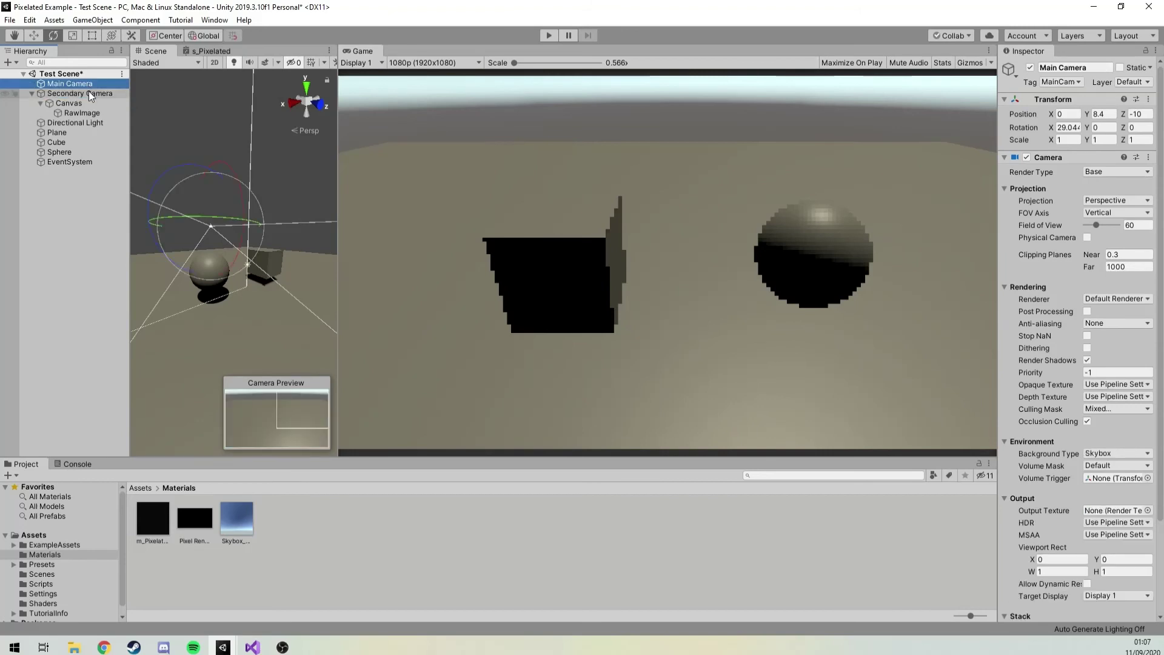
{"action": "left_click", "coordinate": [90, 94]}
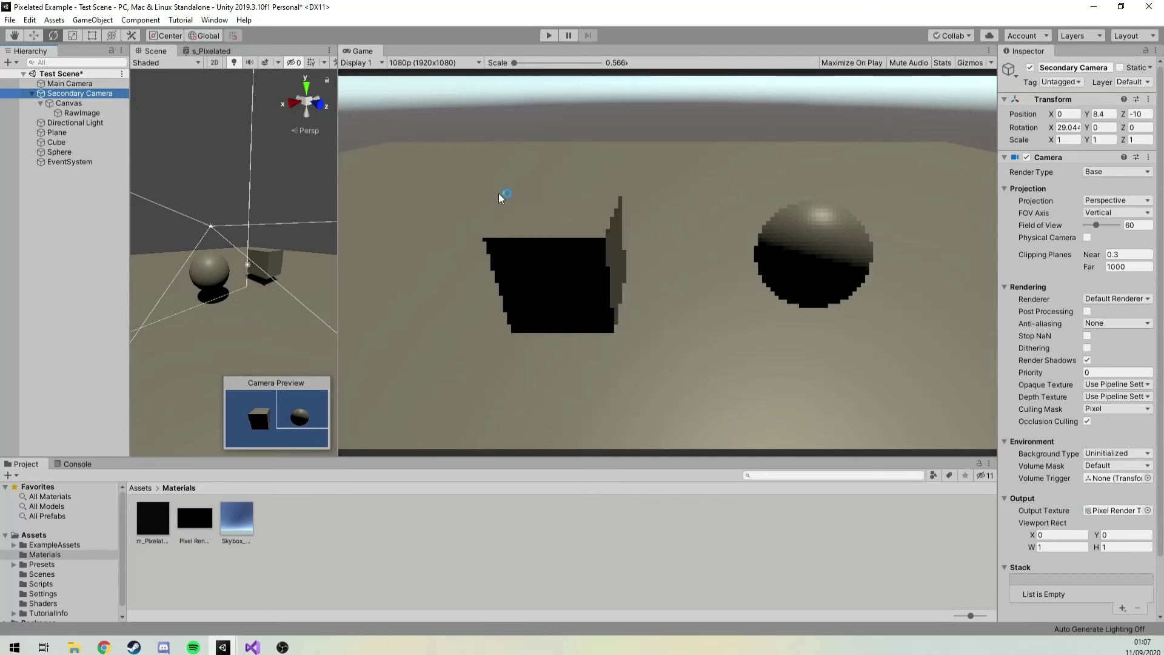
{"action": "left_click", "coordinate": [624, 231]}
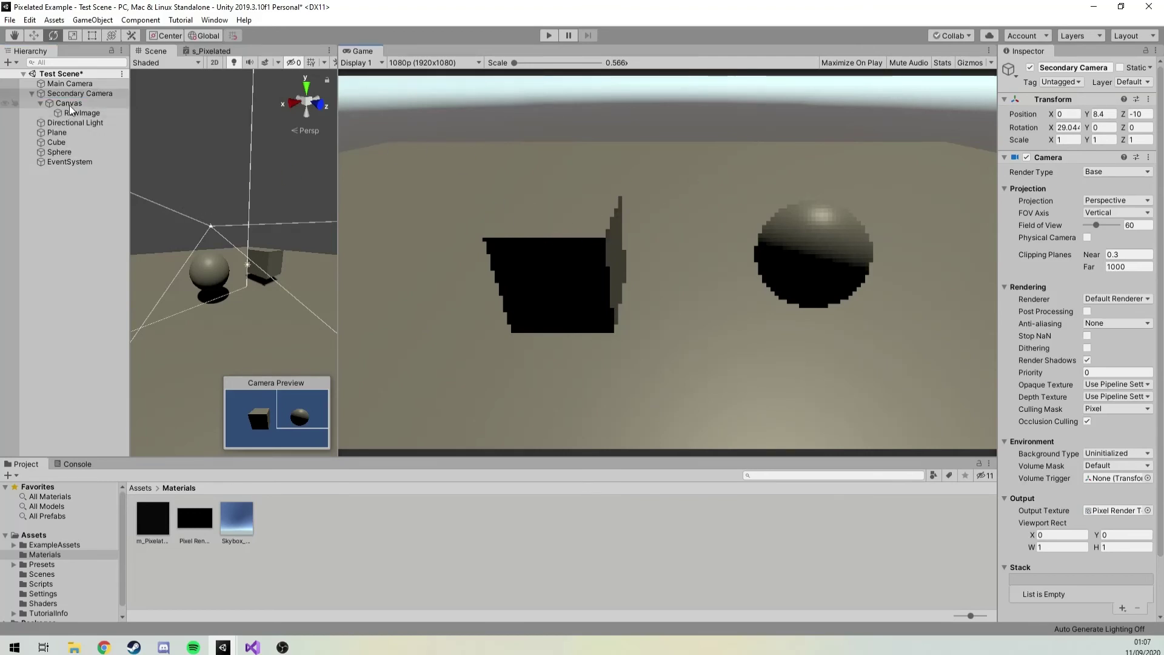
{"action": "left_click", "coordinate": [195, 520]}
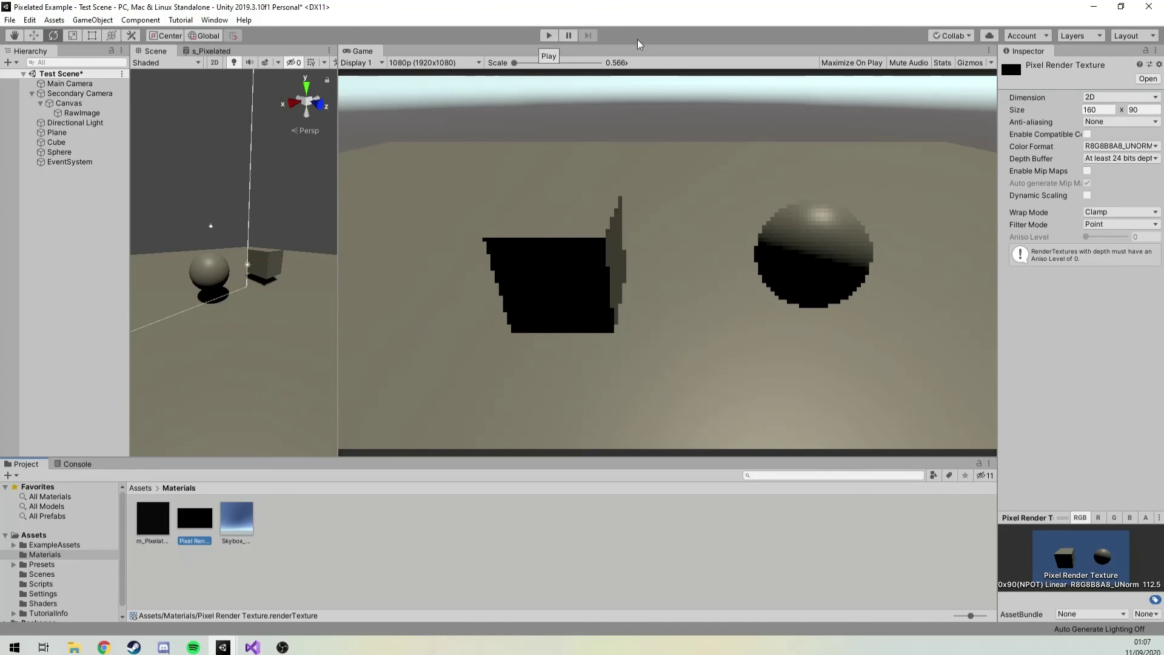
- Remove the Audio Listener component from the Secondary Camera
{"action": "left_click", "coordinate": [79, 93]}
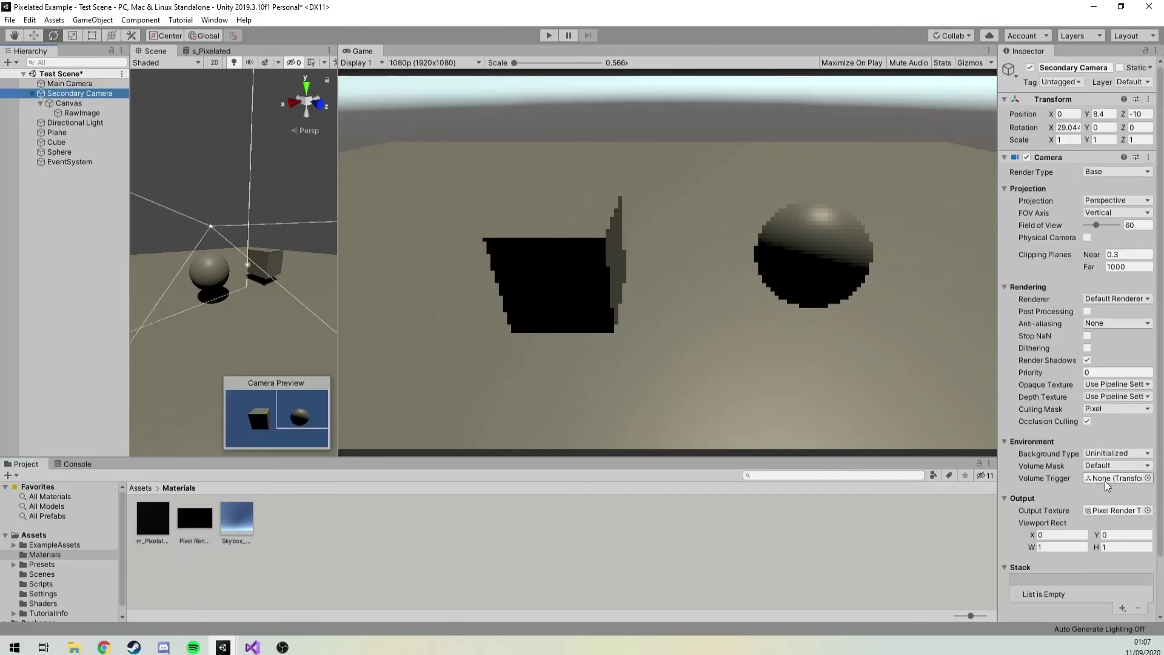
{"action": "scroll", "coordinate": [1080, 425], "scroll_direction": "down", "scroll_amount": 3}
{"action": "left_click", "coordinate": [1148, 569]}
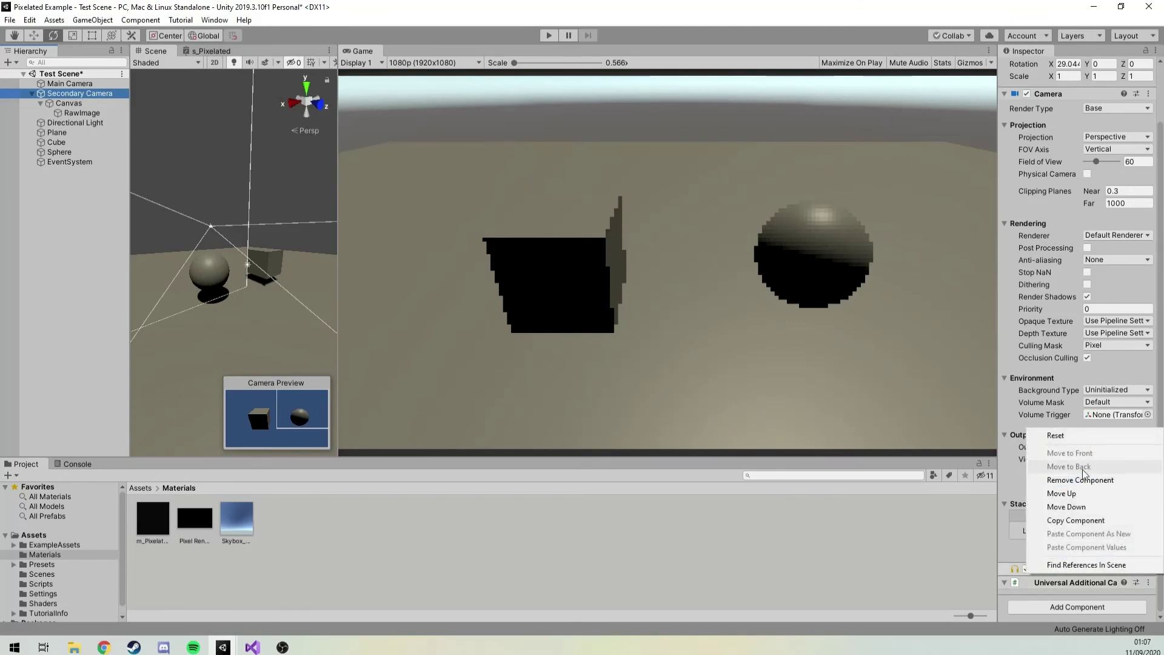
{"action": "left_click", "coordinate": [1089, 485]}
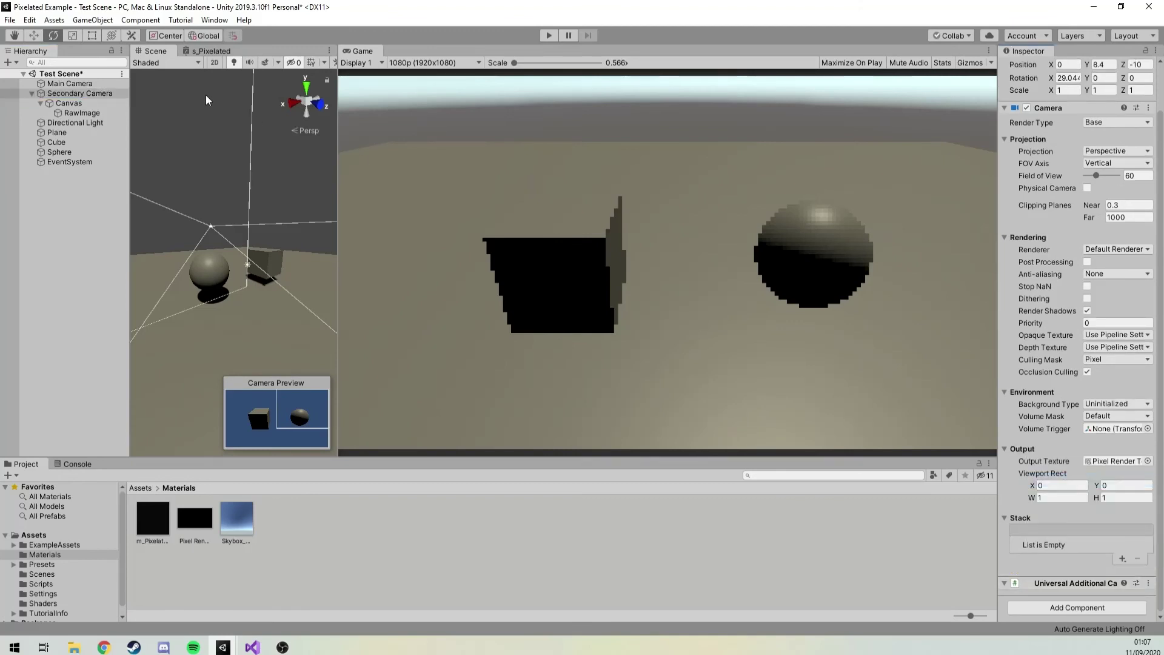
- Add a Simple Camera Controller to the Main Camera and enter Play mode
{"action": "key", "text": "Up"}
{"action": "scroll", "coordinate": [1014, 397], "scroll_direction": "down", "scroll_amount": 3}
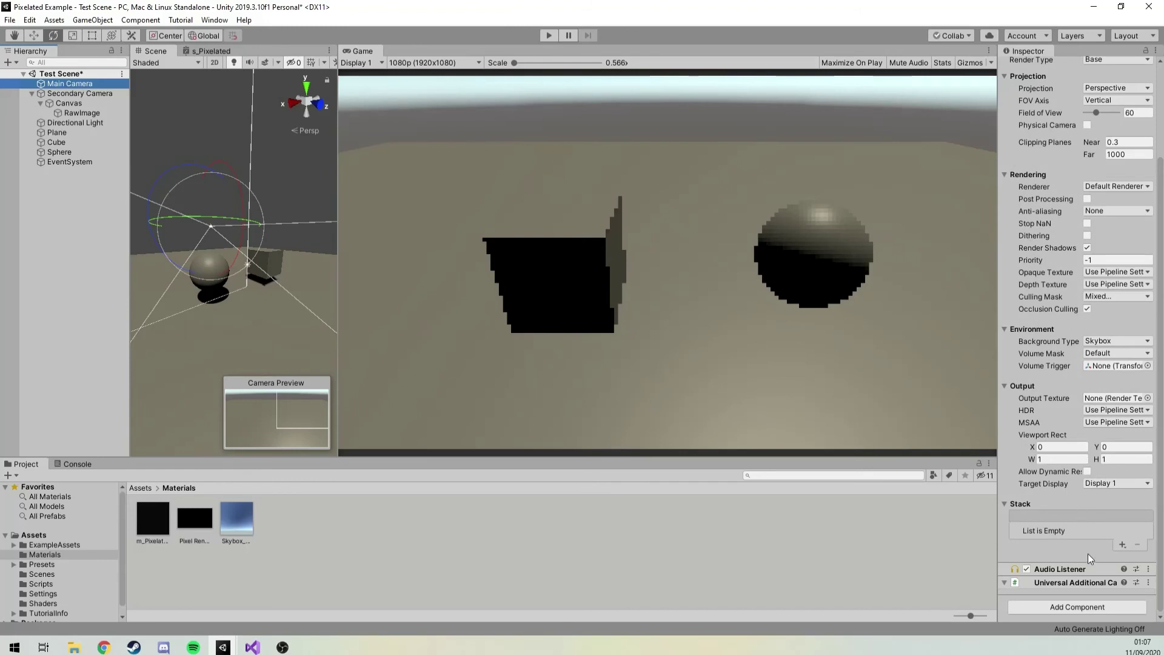
{"action": "left_click", "coordinate": [1089, 613]}
{"action": "type", "text": "camera"}
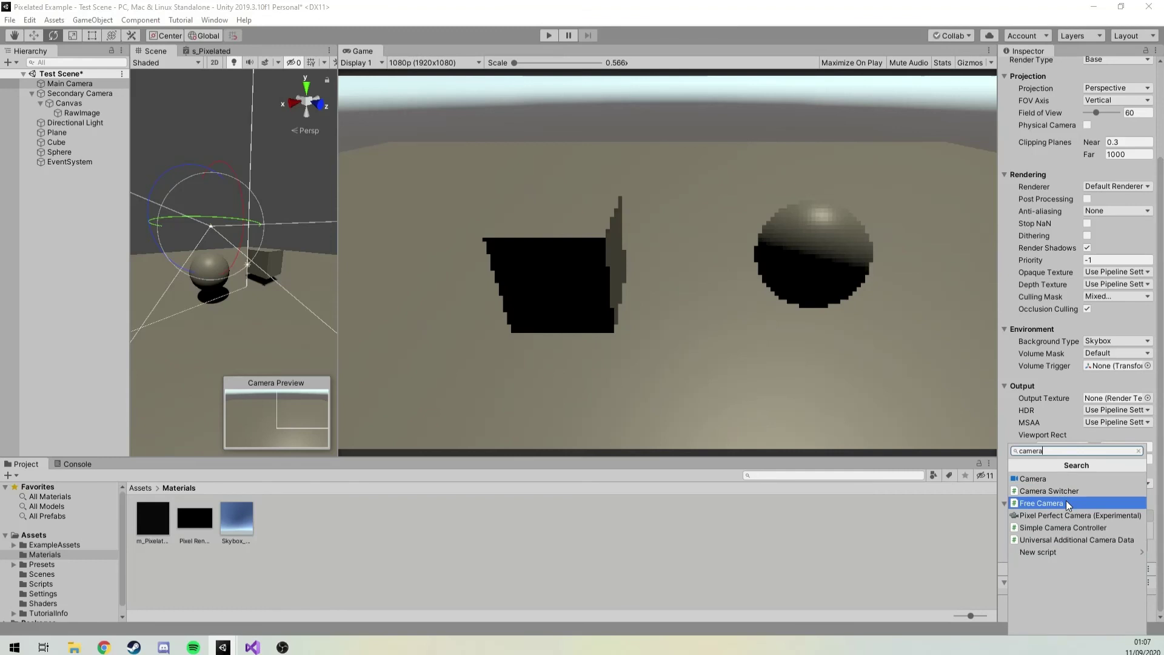
{"action": "left_click", "coordinate": [1090, 528]}
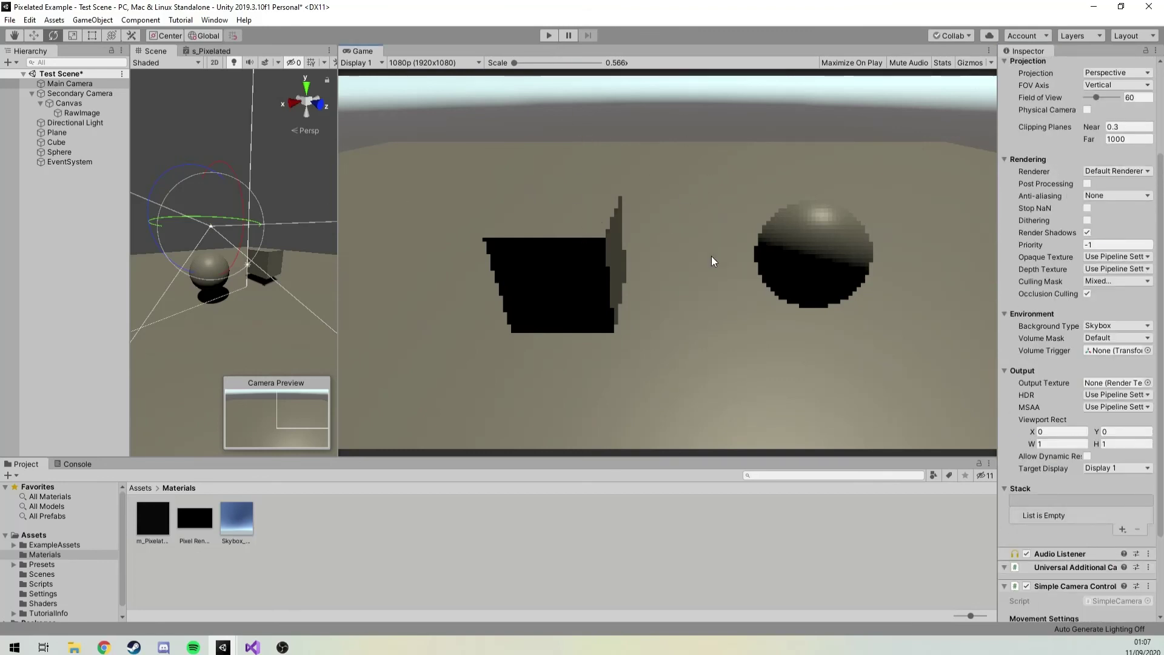
{"action": "left_click", "coordinate": [550, 36]}
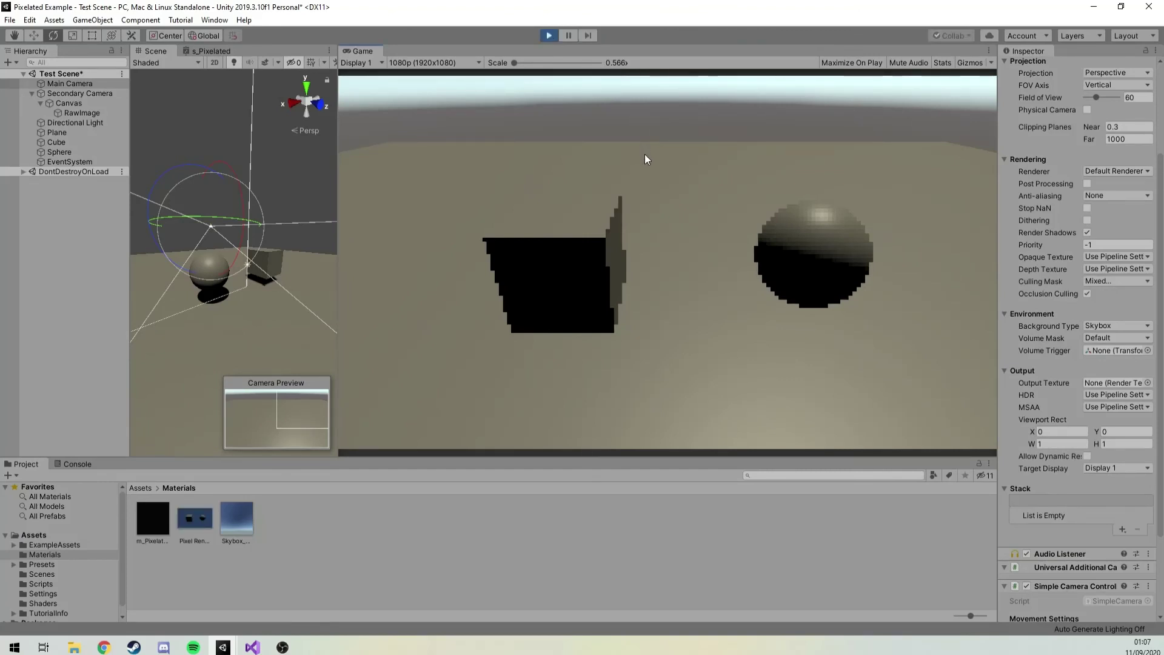
- Exit Play mode, nest Secondary Camera under Main Camera, and move Canvas to the scene root
{"action": "right_click_drag", "start_coordinate": [650, 158], "coordinate": [650, 158]}
{"action": "left_click", "coordinate": [548, 35]}
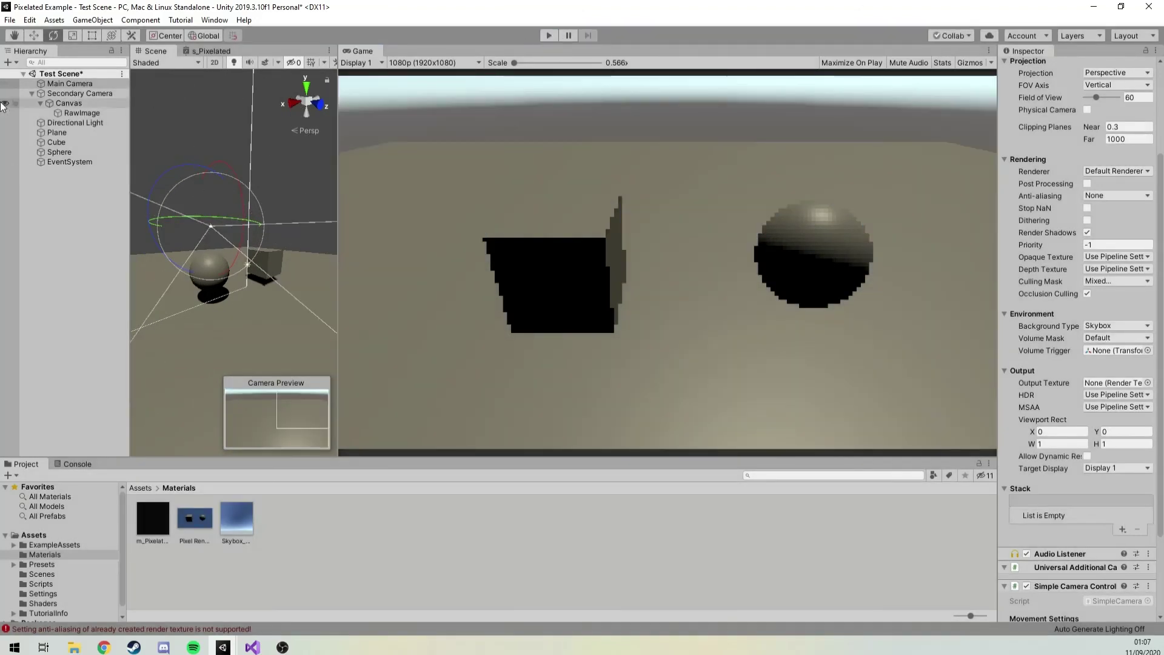
{"action": "left_click", "coordinate": [79, 93]}
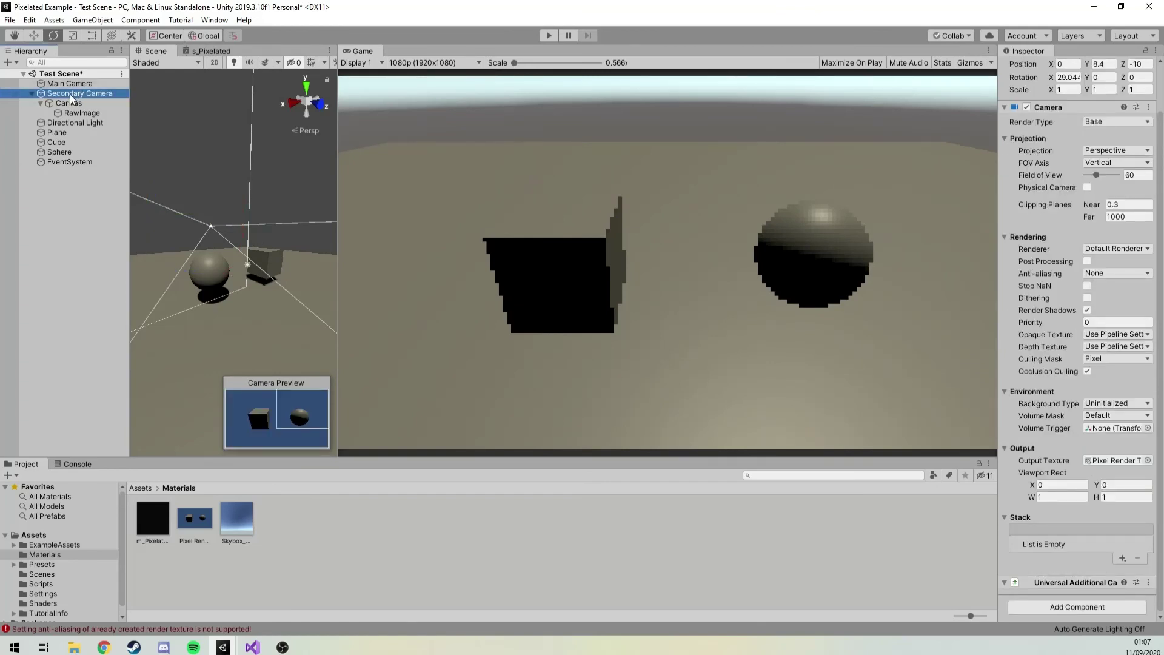
{"action": "left_click_drag", "start_coordinate": [70, 94], "coordinate": [75, 86]}
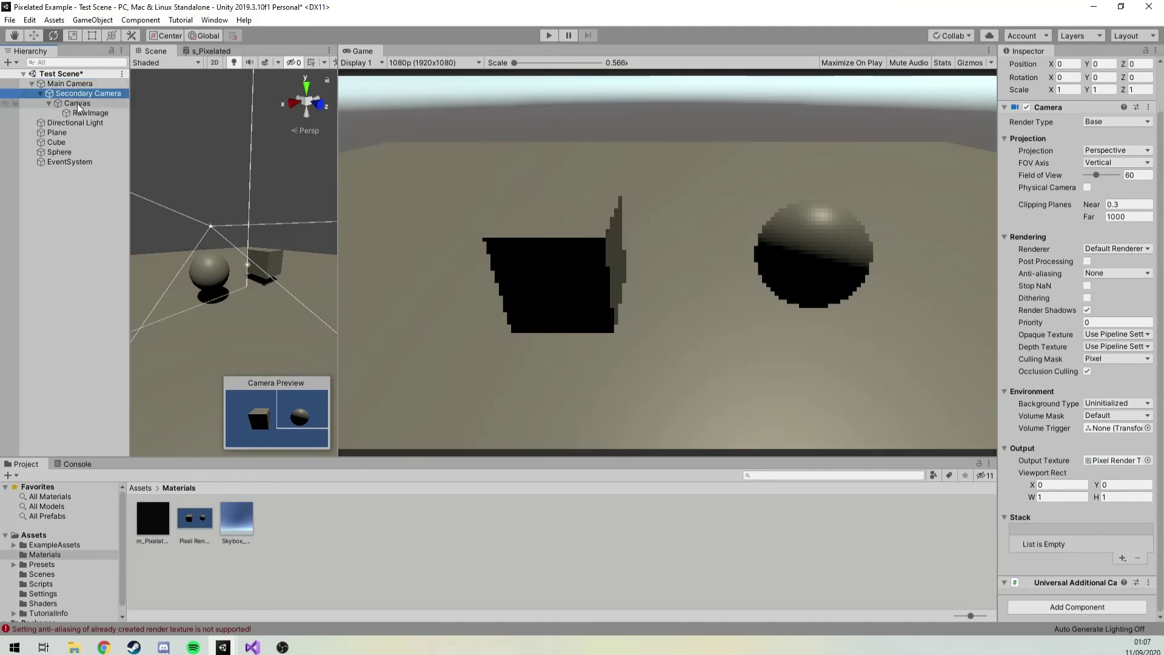
{"action": "left_click", "coordinate": [78, 104]}
{"action": "left_click_drag", "start_coordinate": [75, 120], "coordinate": [72, 189]}
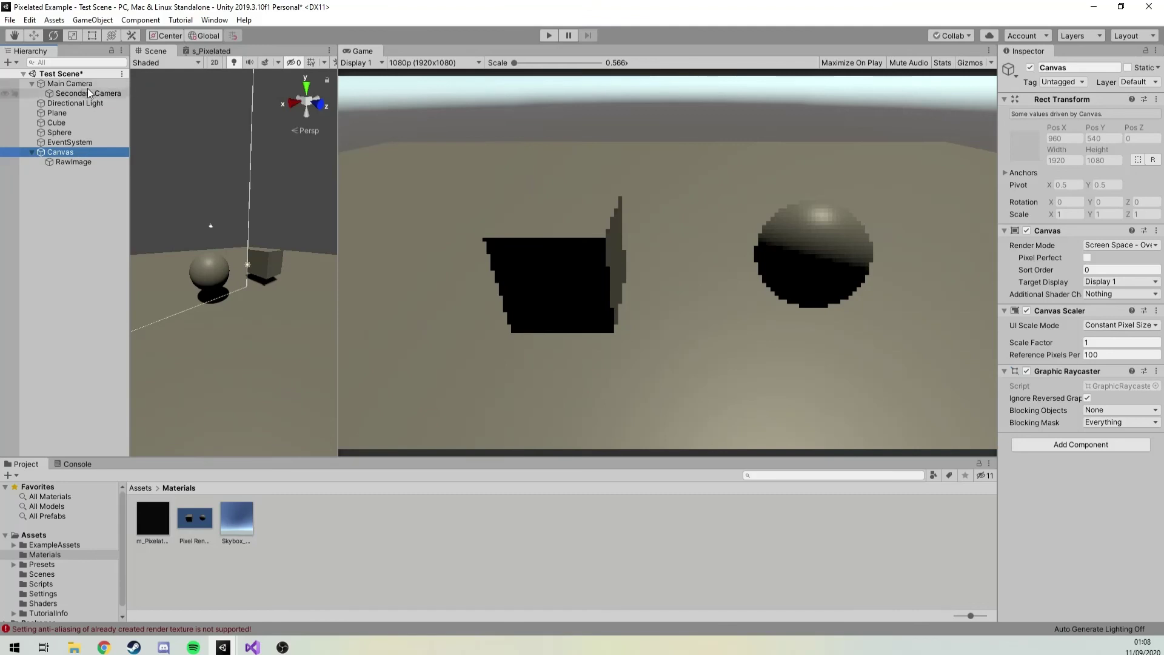
- Enter Play mode again and duplicate the selected Cube and Sphere
{"action": "left_click", "coordinate": [550, 35]}
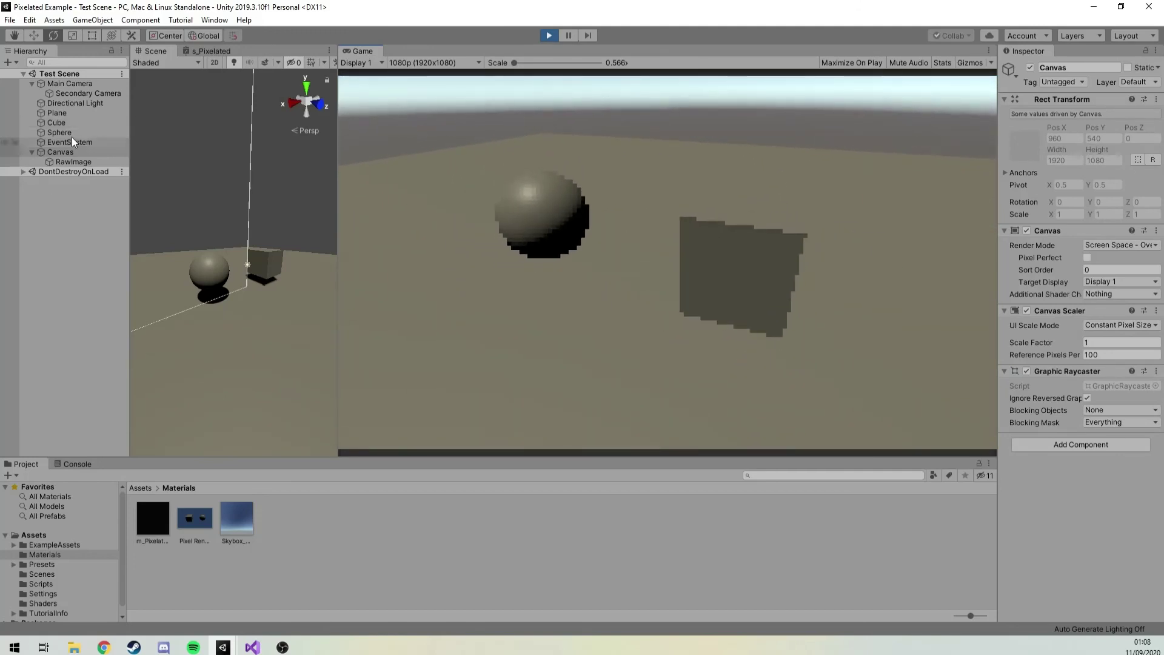
{"action": "left_click", "coordinate": [18, 62]}
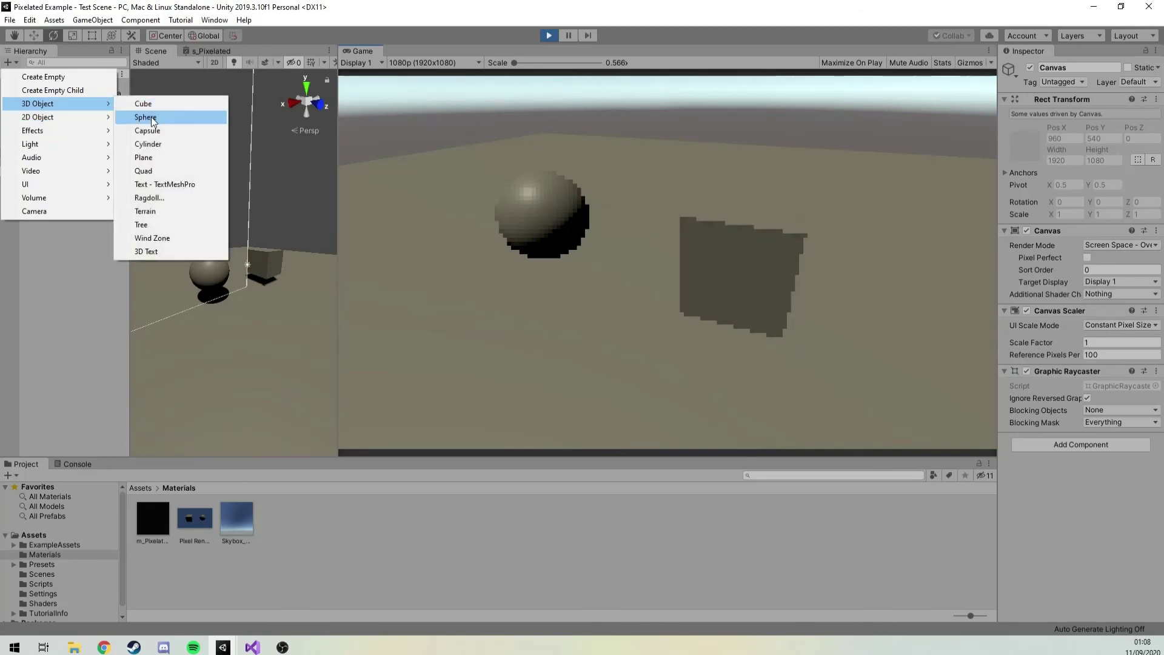
{"action": "left_click", "coordinate": [251, 229]}
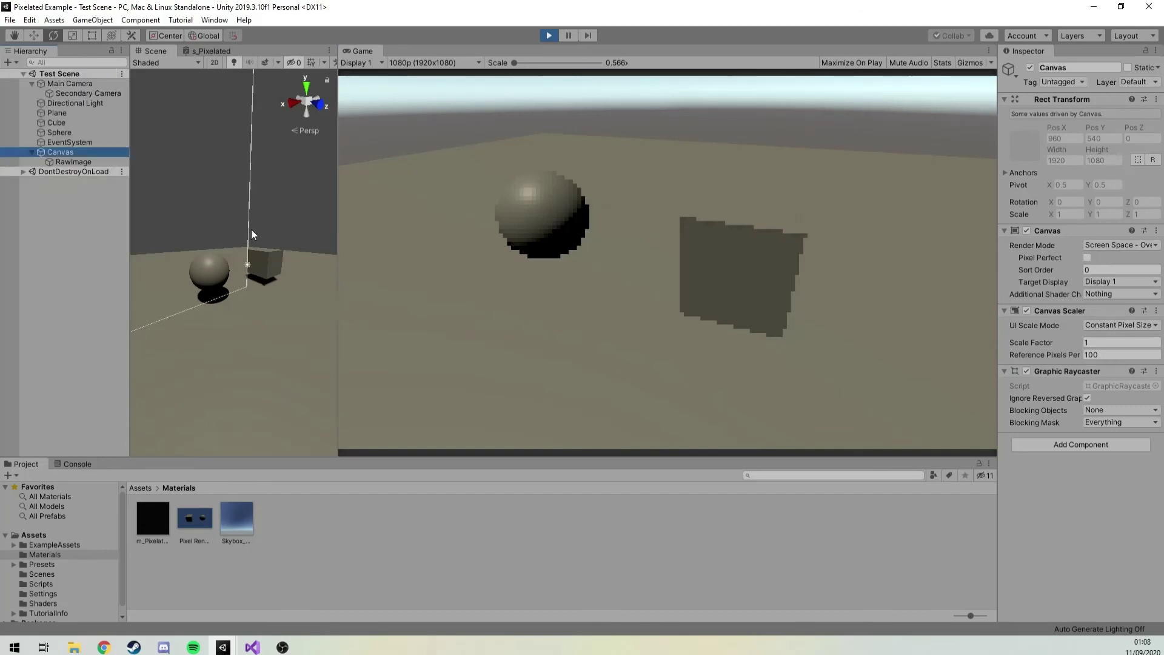
{"action": "left_click", "coordinate": [204, 267], "text": "shift"}
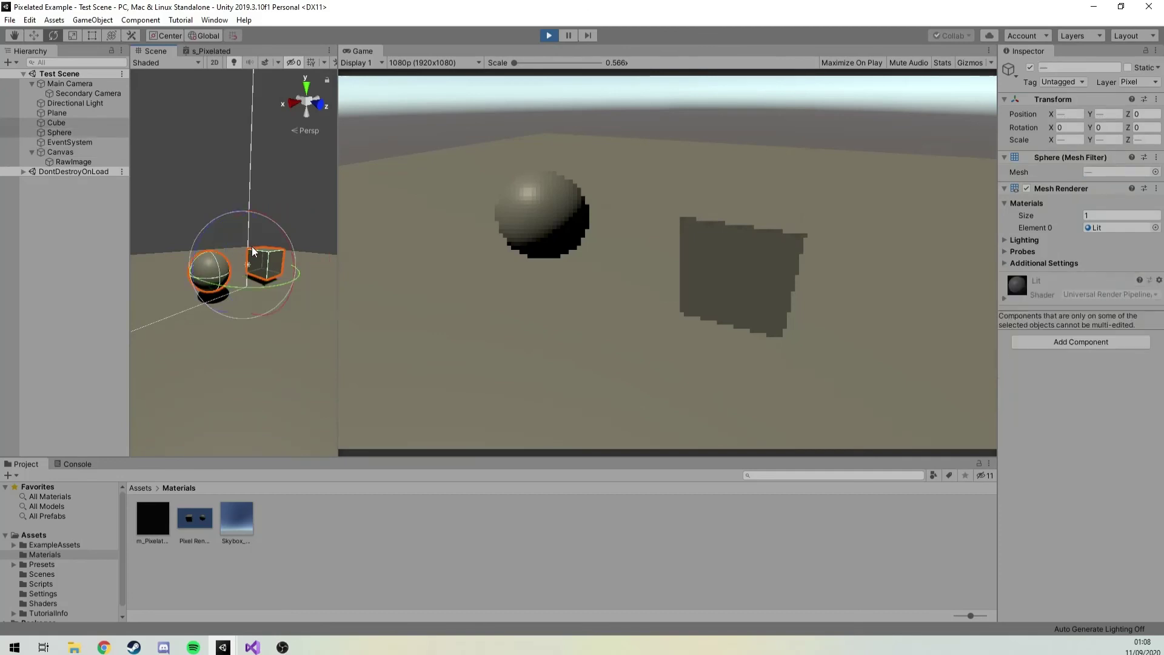
{"action": "key", "text": "ctrl+d"}
- Move the duplicated cube and sphere along the X axis beside the originals
{"action": "key", "text": "w"}
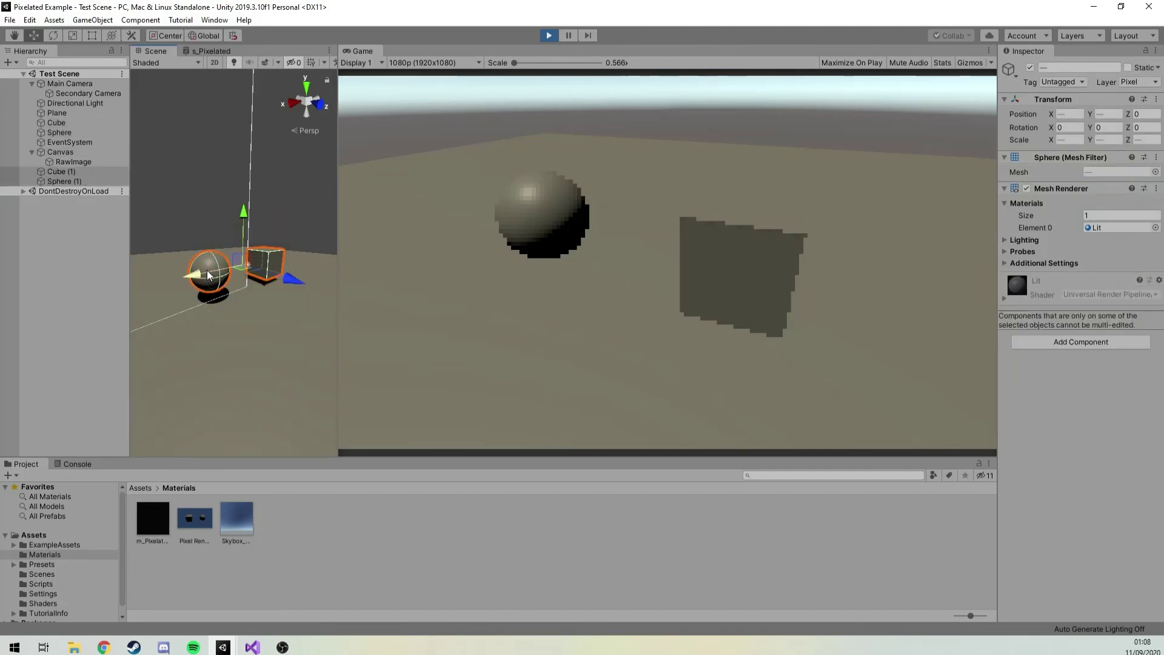
{"action": "left_click_drag", "start_coordinate": [207, 270], "coordinate": [125, 293]}
{"action": "middle_click_drag", "start_coordinate": [125, 292], "coordinate": [273, 265]}
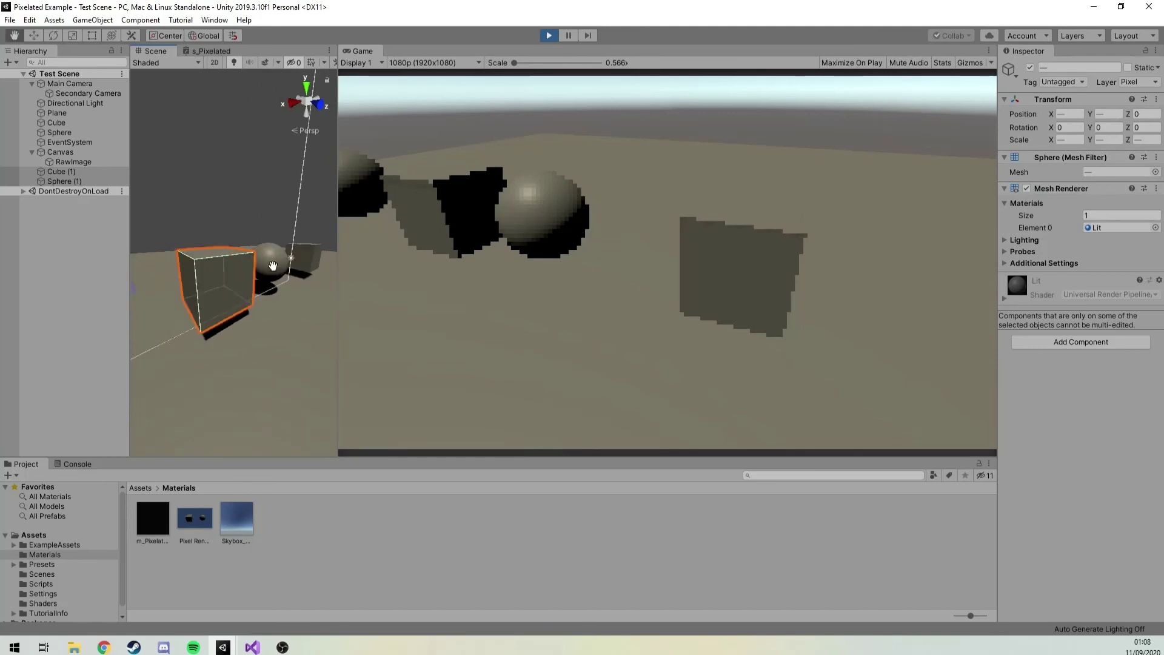
{"action": "scroll", "coordinate": [278, 268], "scroll_direction": "down", "scroll_amount": 5}
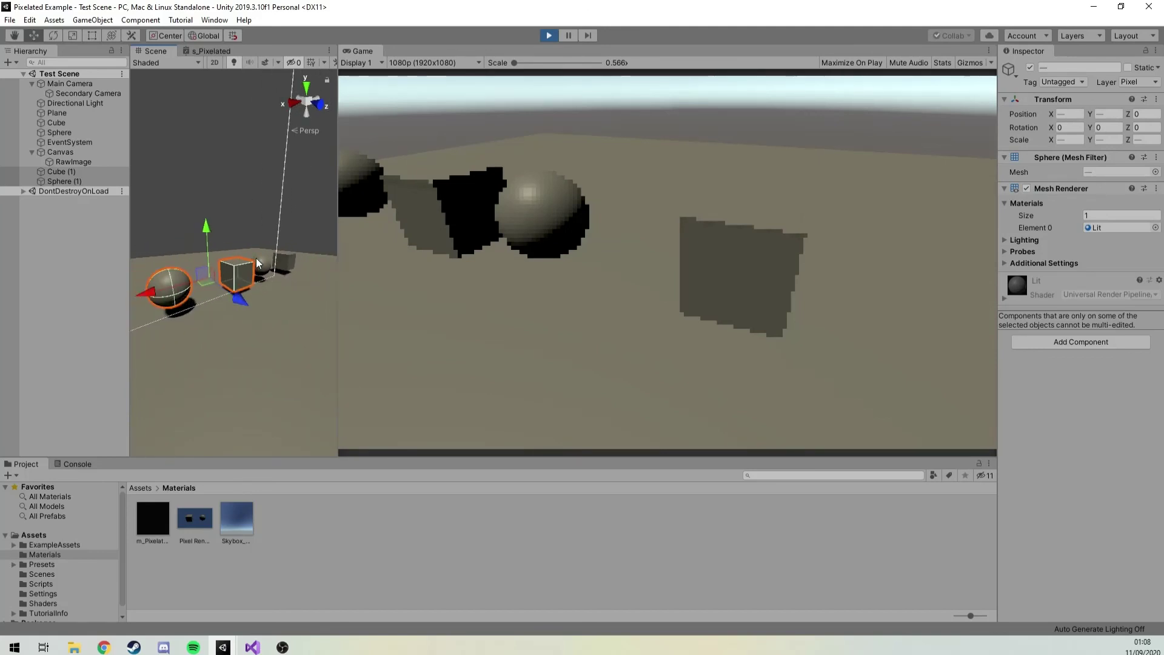
{"action": "left_click_drag", "start_coordinate": [176, 291], "coordinate": [182, 293]}
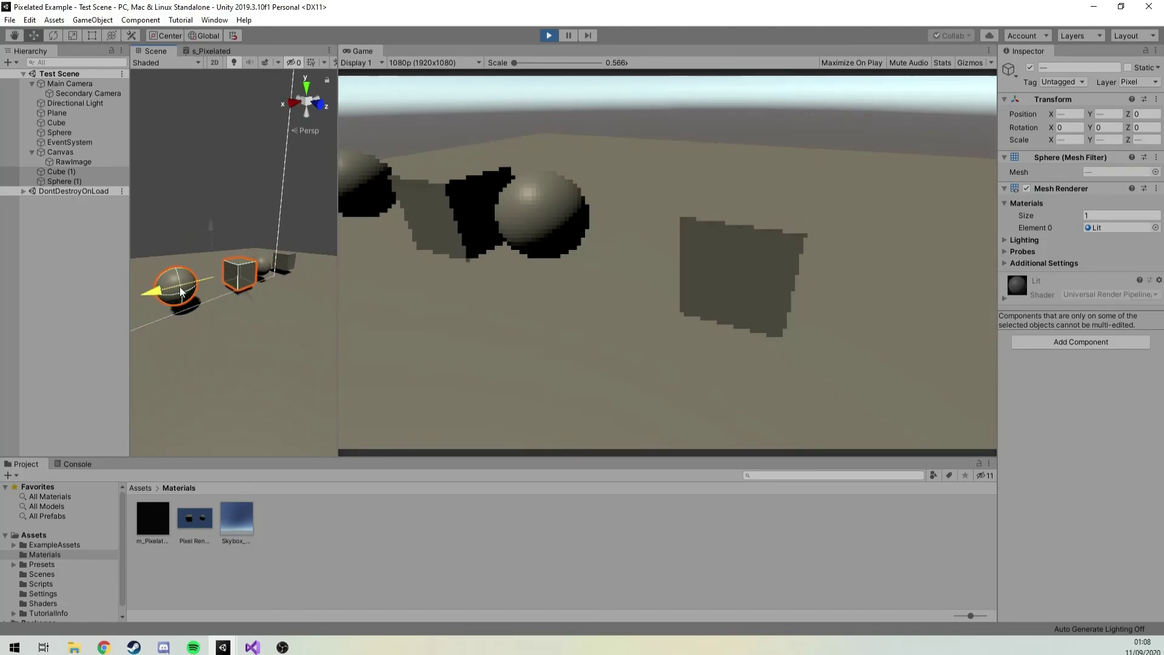
{"action": "left_click", "coordinate": [176, 305]}
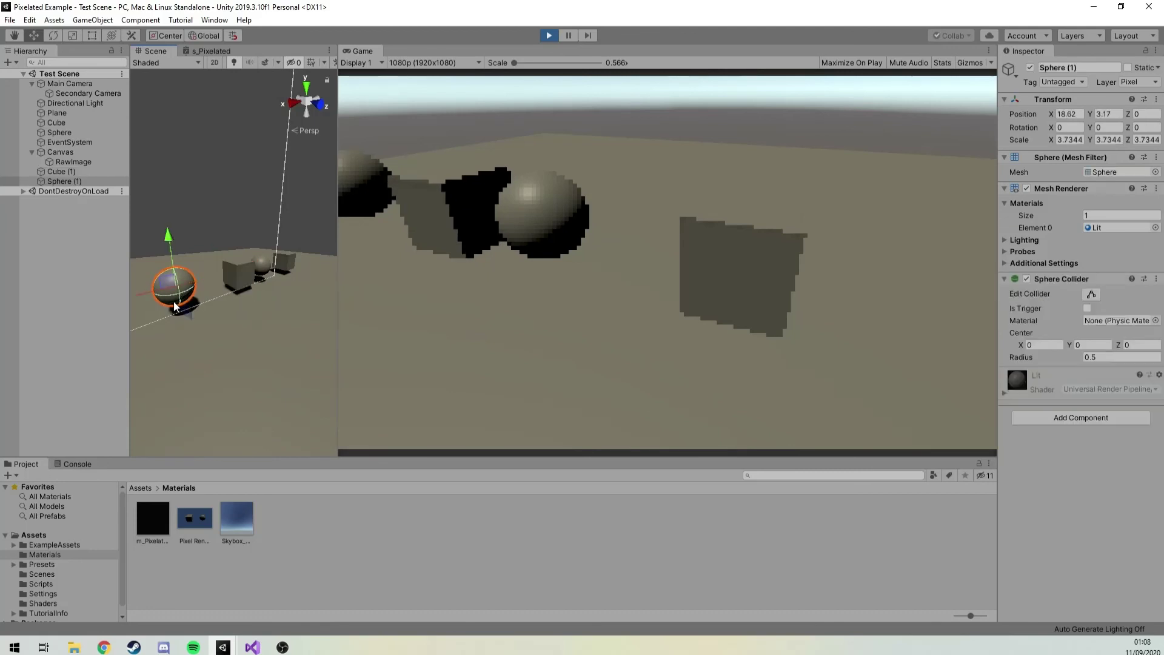
{"action": "left_click_drag", "start_coordinate": [145, 300], "coordinate": [180, 296]}
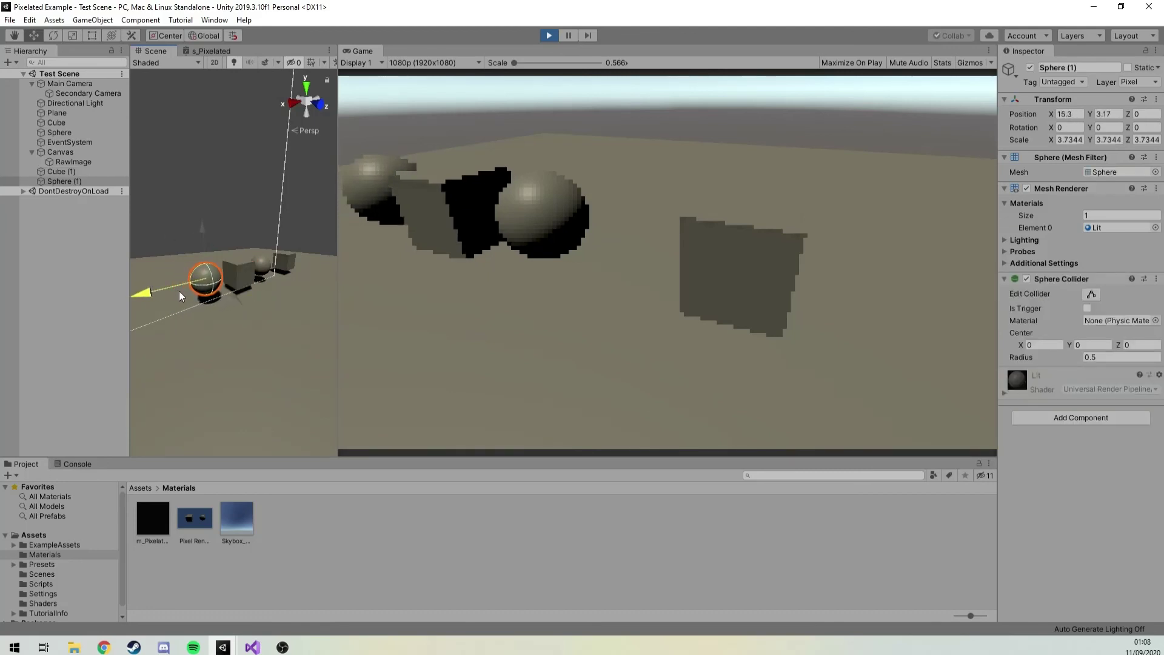
- Shift the original cube left along X, then select the duplicated cube and sphere
{"action": "left_click", "coordinate": [283, 263]}
{"action": "left_click_drag", "start_coordinate": [272, 265], "coordinate": [242, 279]}
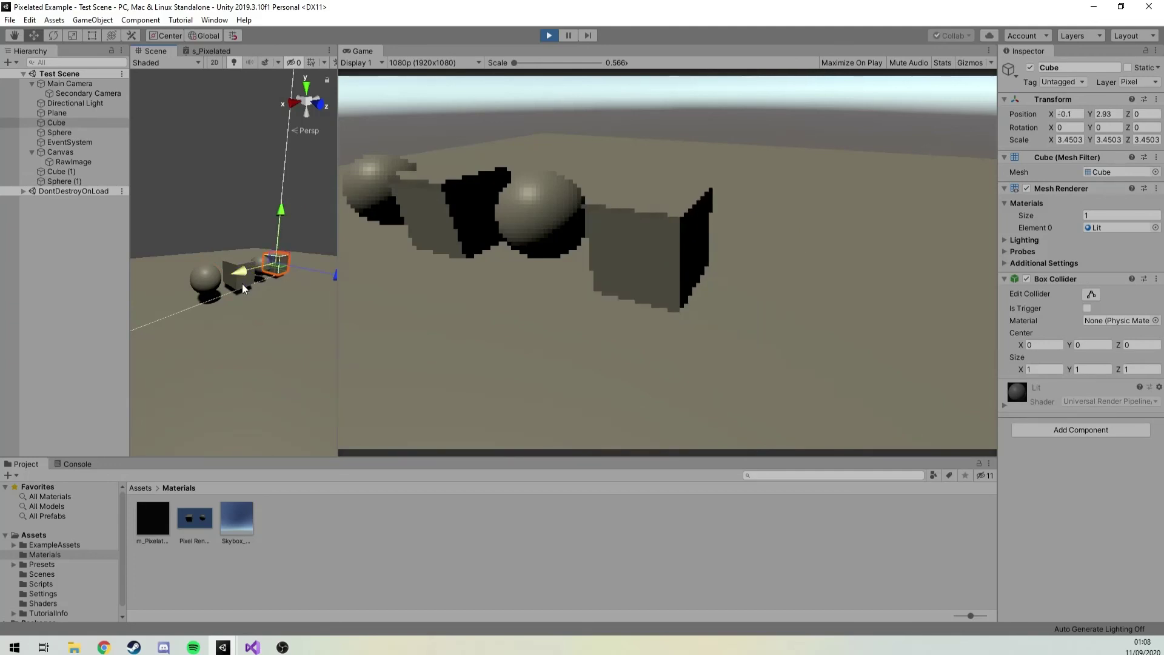
{"action": "left_click", "coordinate": [241, 290]}
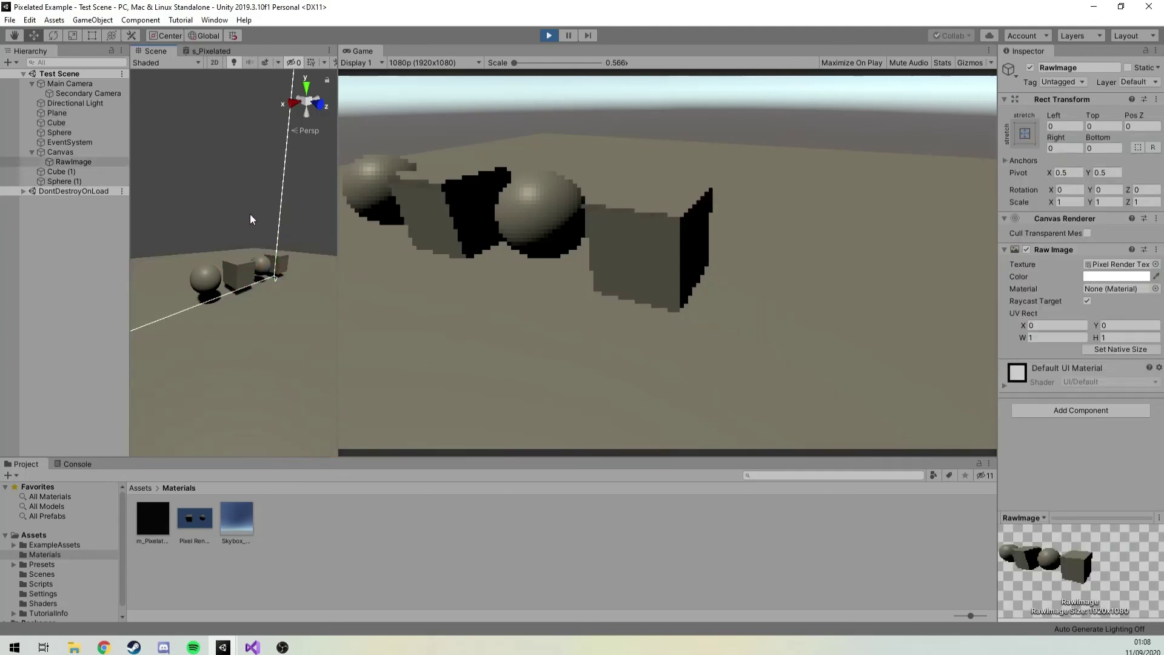
{"action": "left_click", "coordinate": [250, 213]}
{"action": "left_click", "coordinate": [240, 273]}
{"action": "left_click", "coordinate": [210, 295], "text": "shift"}
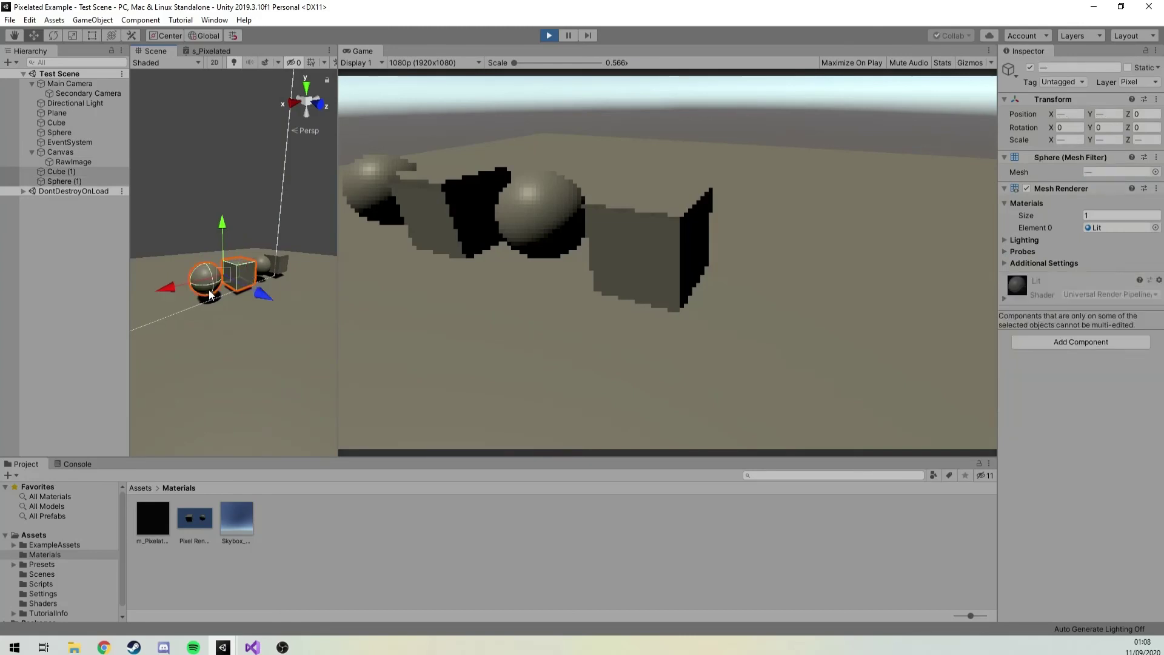
{"action": "left_click", "coordinate": [1130, 83]}
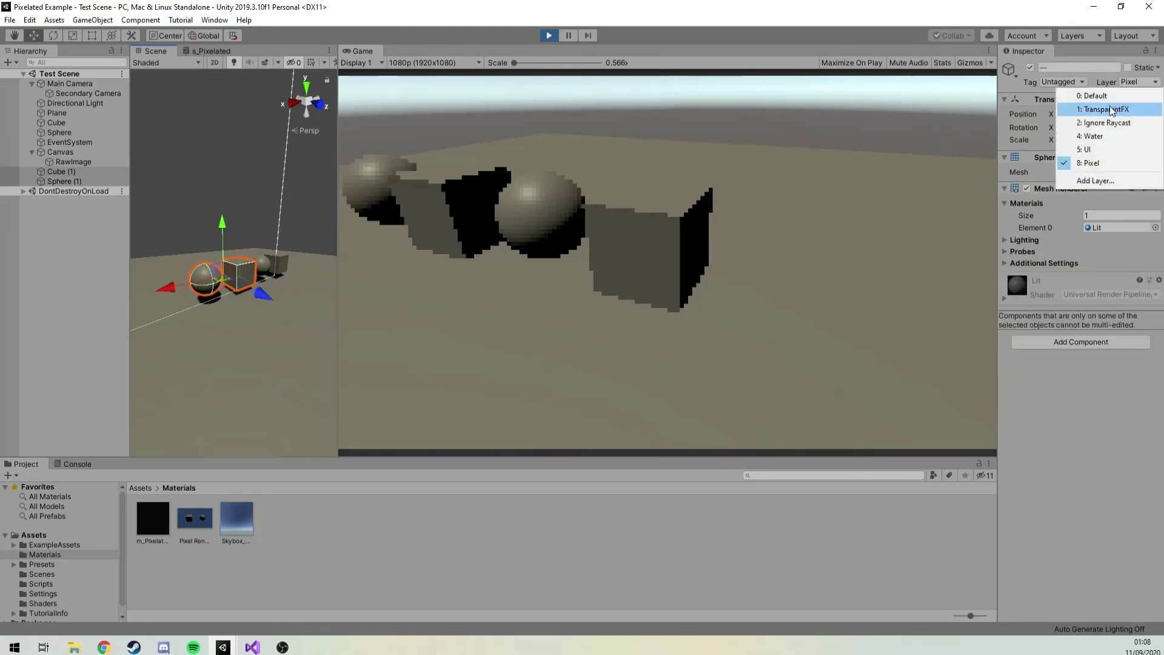
- Switch Cube (1) and Sphere (1) from the Pixel layer to Default
{"action": "left_click", "coordinate": [1110, 96]}
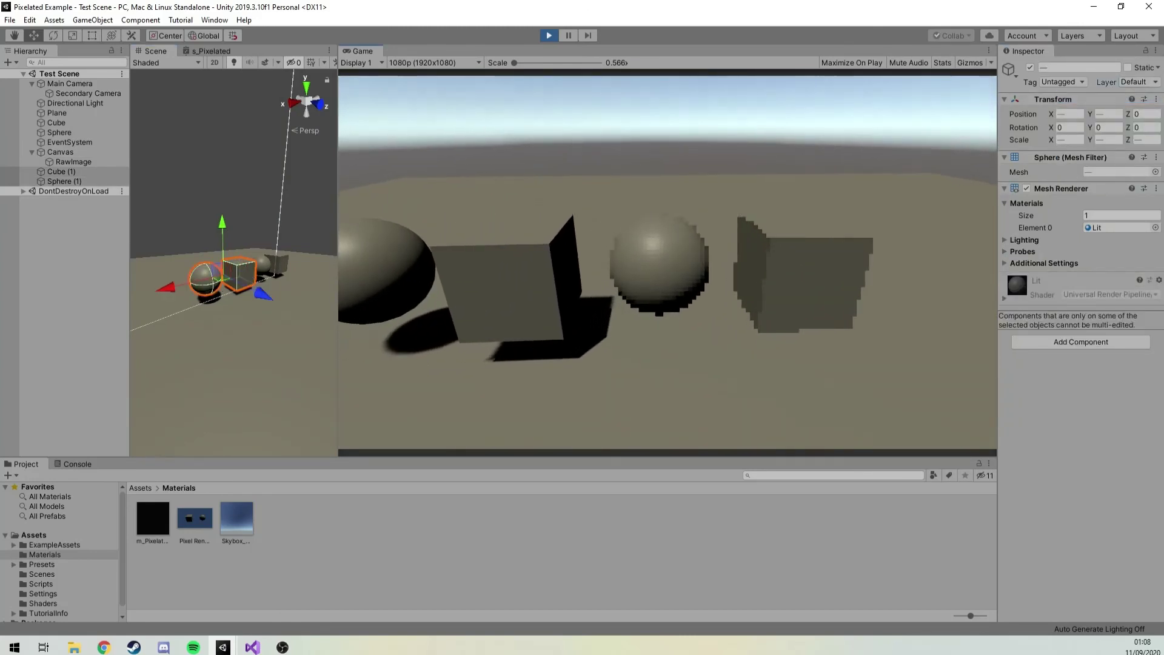